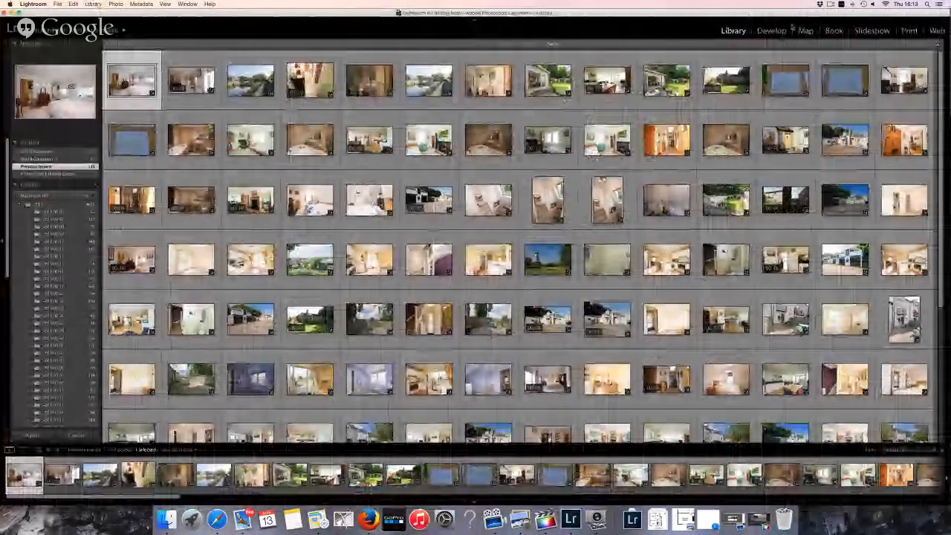
# Take Lightroom out of full screen and enlarge the Hangouts broadcast window
pyautogui.press('f')
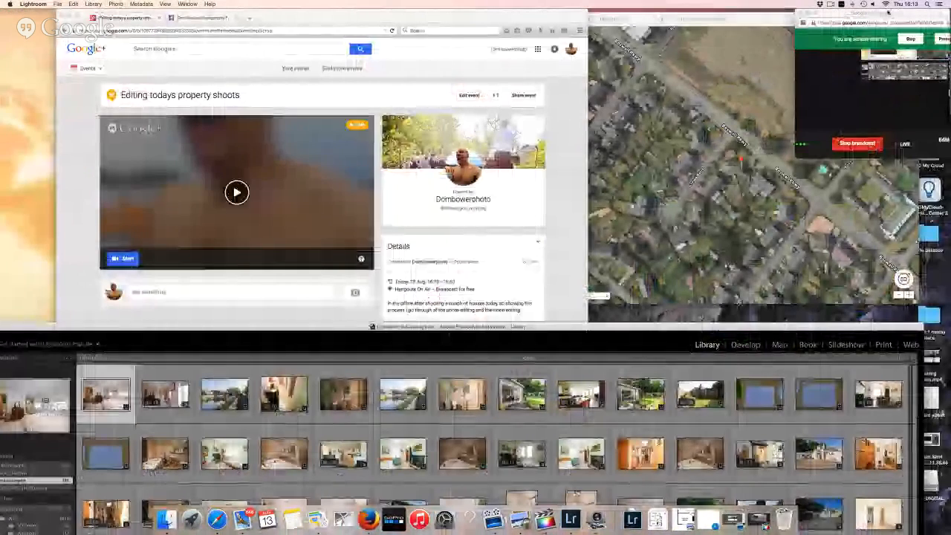
pyautogui.moveTo(888, 13); pyautogui.dragTo(773, 12)
pyautogui.moveTo(921, 164); pyautogui.dragTo(785, 280)
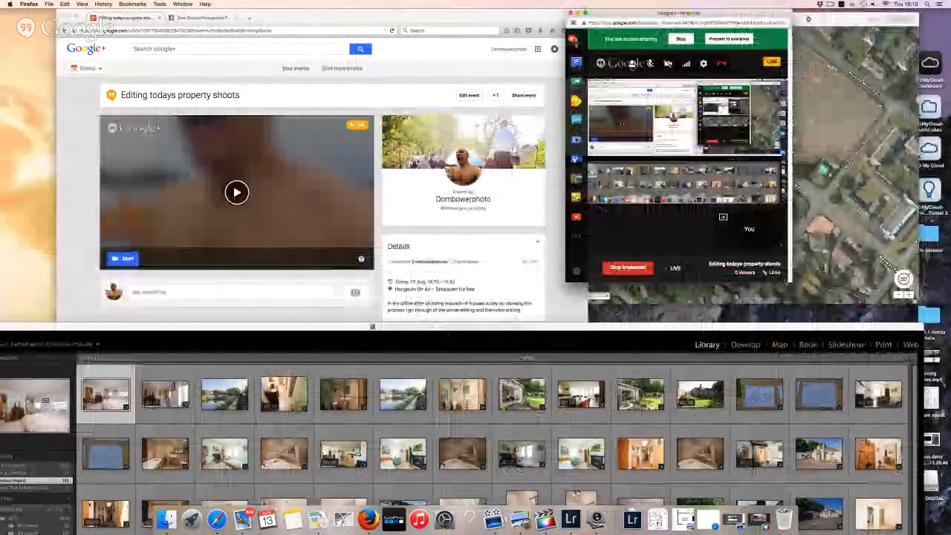
# Copy the broadcast's YouTube page link and switch to the photography fan page
pyautogui.click(773, 284)
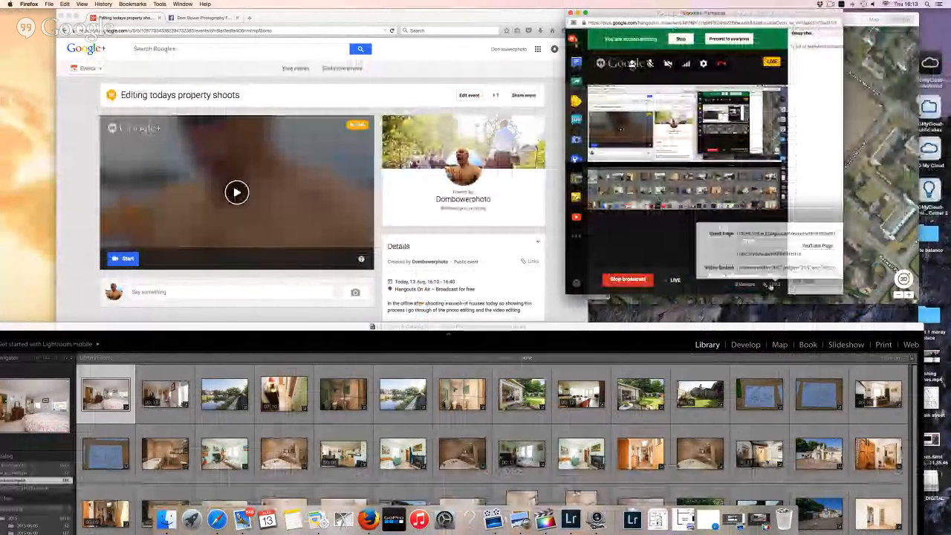
pyautogui.click(772, 254)
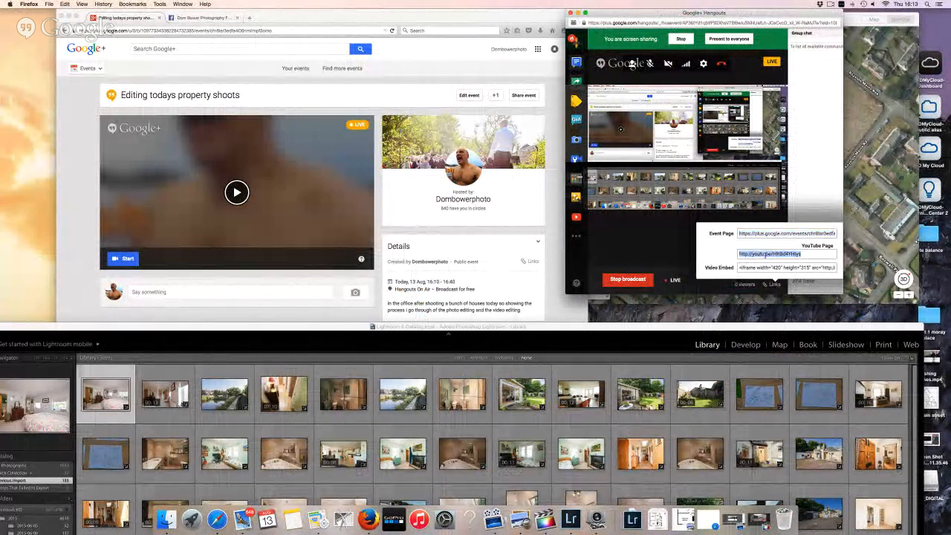
pyautogui.click(223, 22)
pyautogui.click(202, 17)
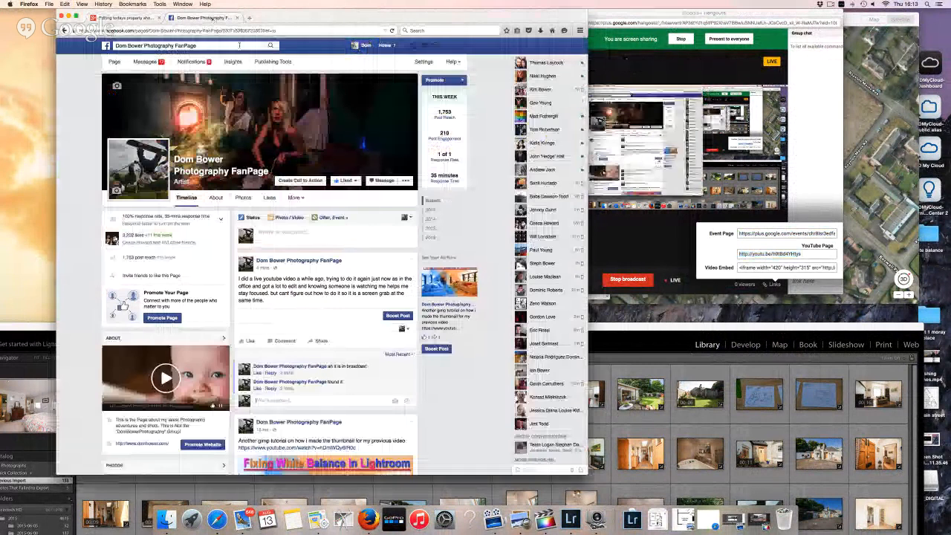
# Post the YouTube broadcast link as a comment on the fan page post
pyautogui.click(307, 403)
pyautogui.write('http://youtu.be/m9tBd4YHtys')
pyautogui.press('Return')
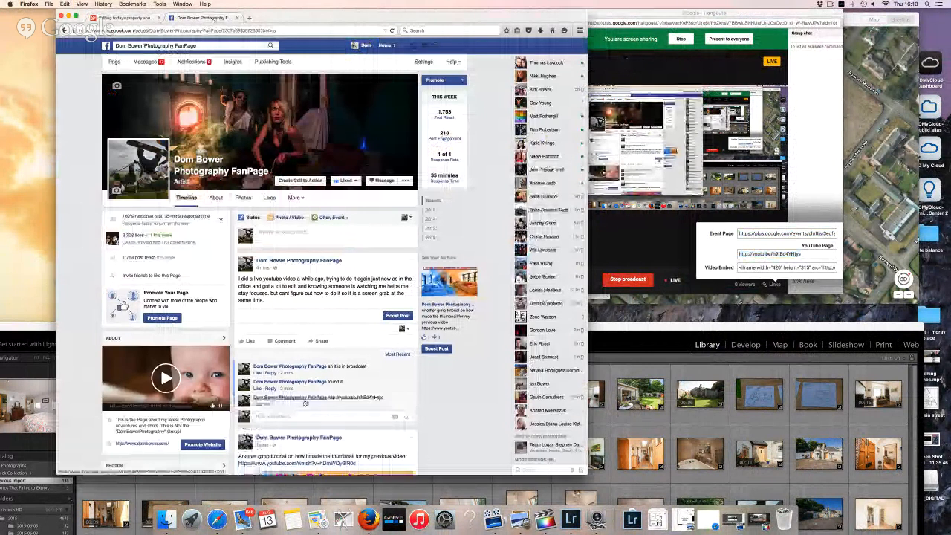
pyautogui.scroll(-1, 354, 406)
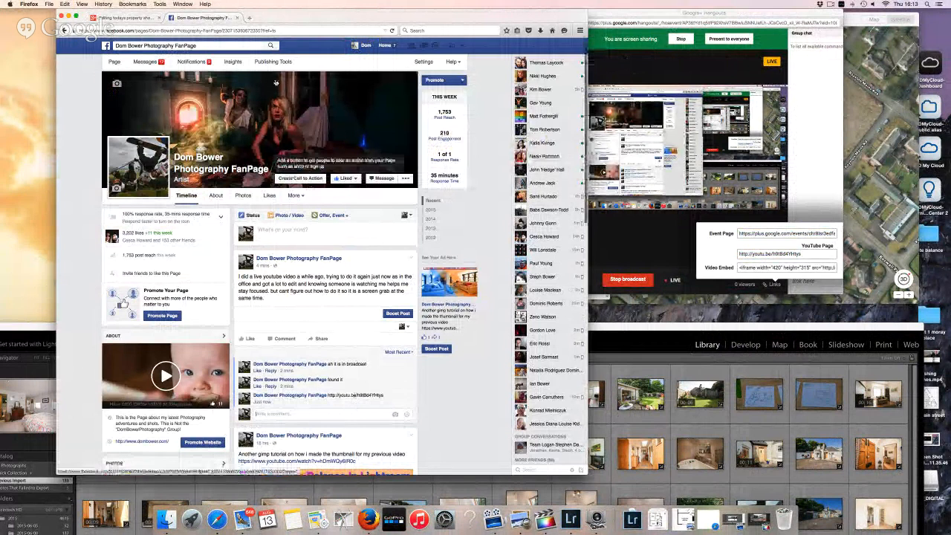
# Check the link loads in a new tab, close both tabs and minimize the browser
pyautogui.click(249, 19)
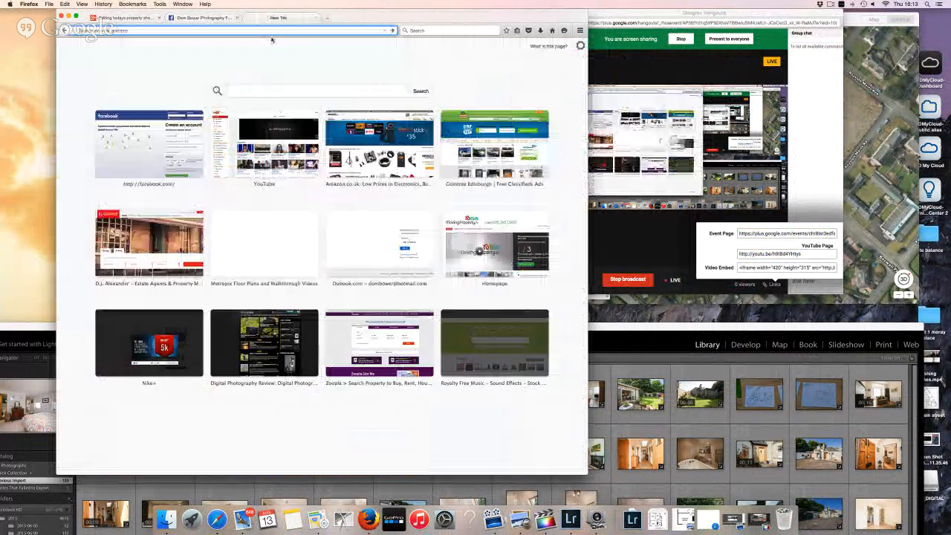
pyautogui.hotkey('ctrl', 'v')
pyautogui.press('Return')
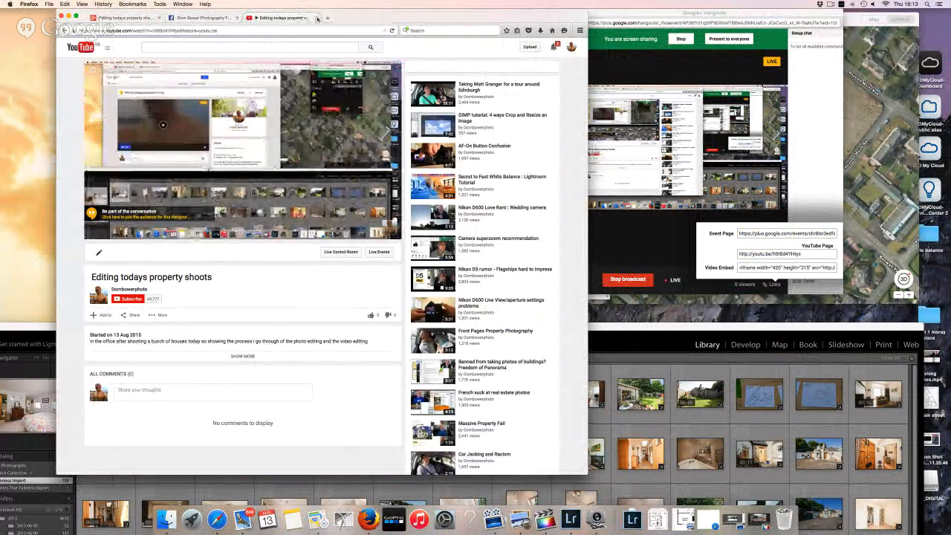
pyautogui.click(315, 17)
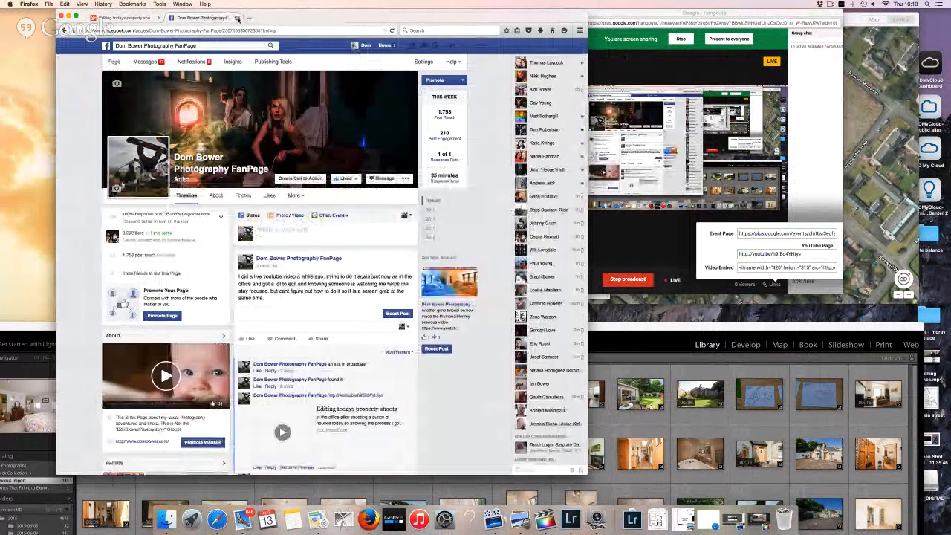
pyautogui.click(237, 18)
pyautogui.click(69, 17)
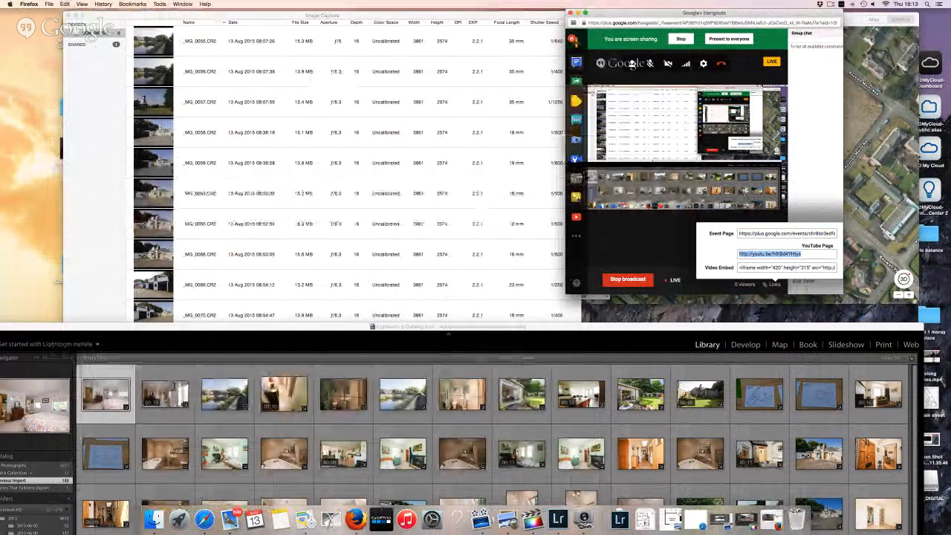
# Maximize the Lightroom window, then bring Final Cut Pro to the front
pyautogui.click(815, 284)
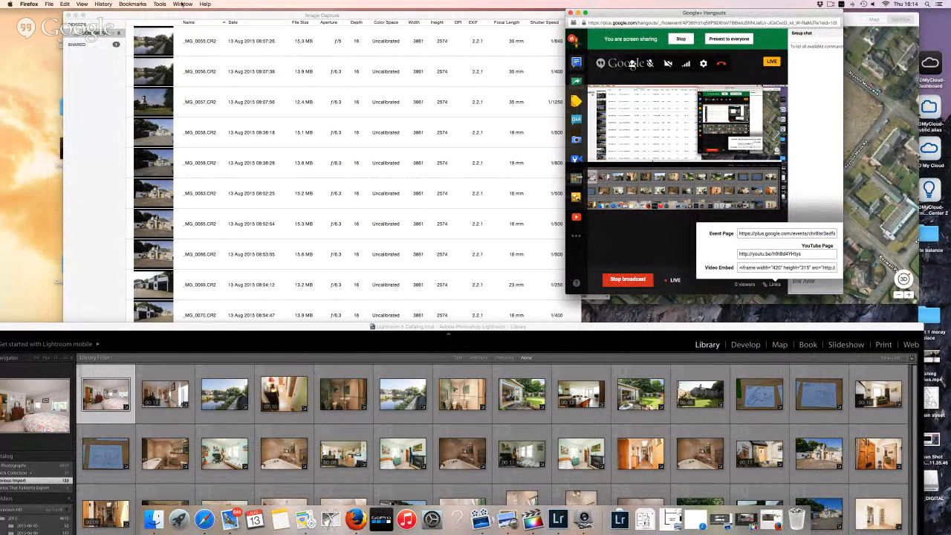
pyautogui.doubleClick(251, 331)
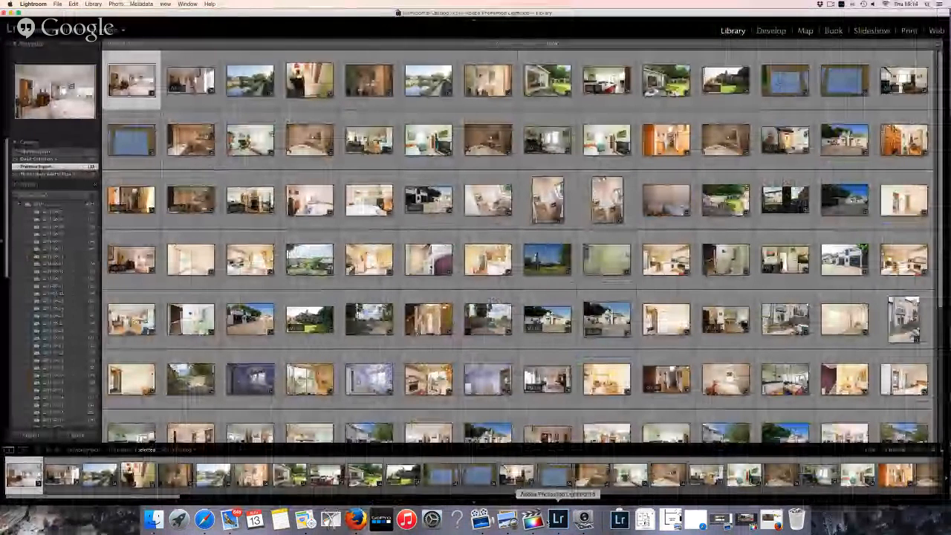
pyautogui.click(532, 518)
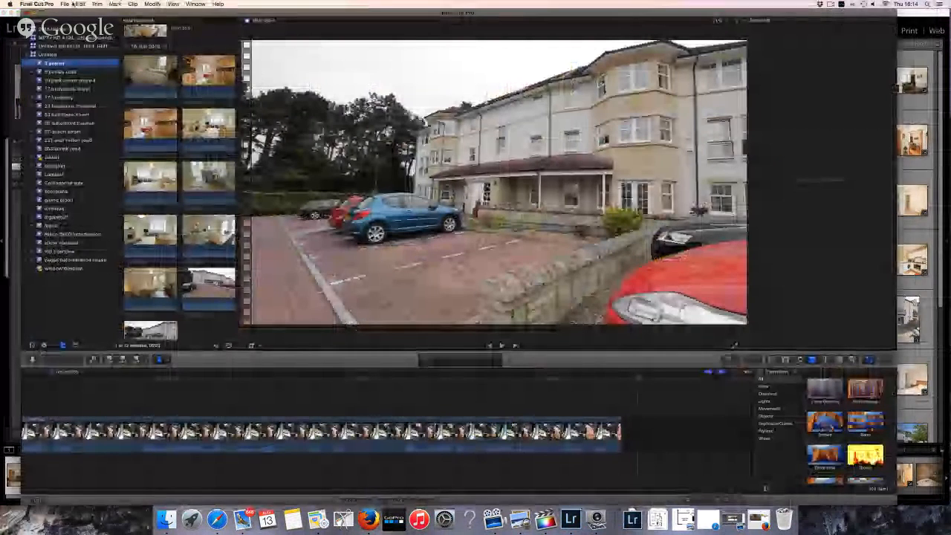
# Open Media Import and expand the 2015-08-13 folder in the home folder
pyautogui.click(66, 4)
pyautogui.moveTo(74, 50)
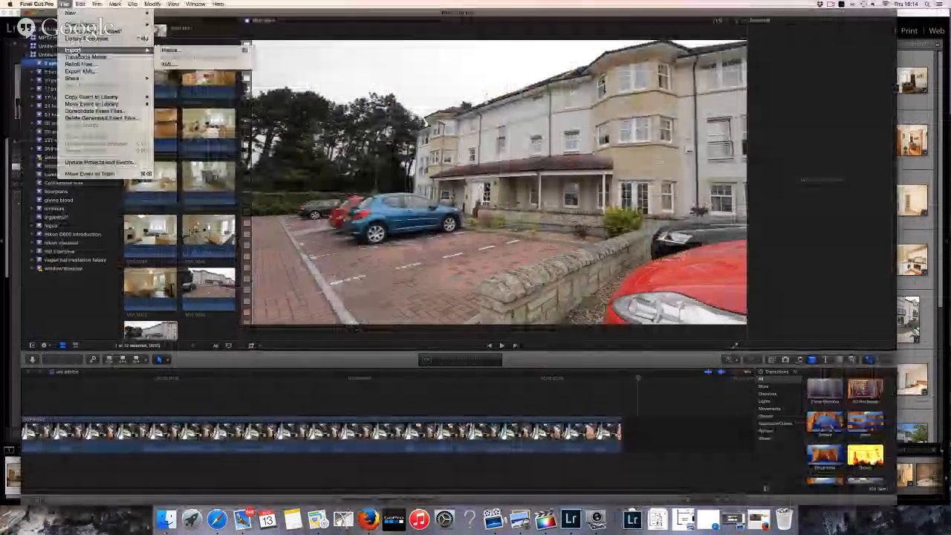
pyautogui.click(170, 50)
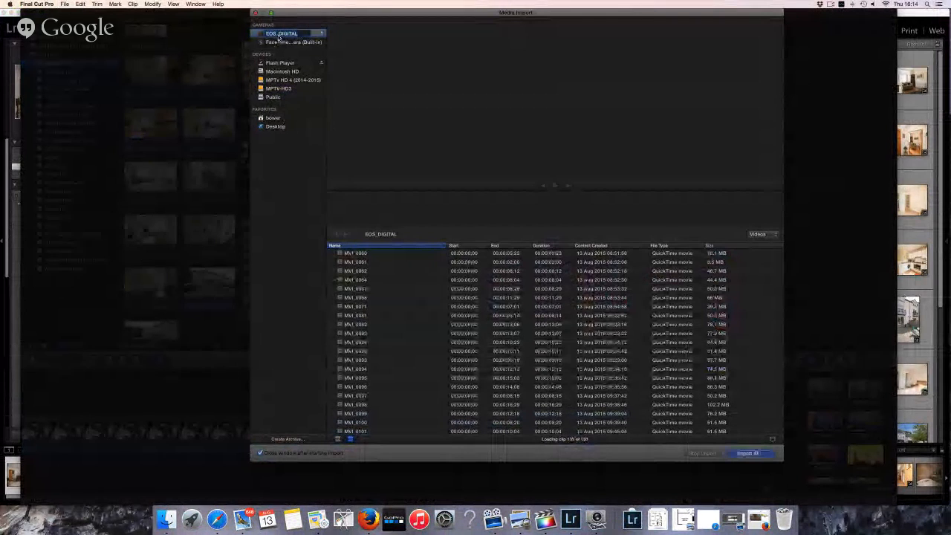
pyautogui.click(276, 126)
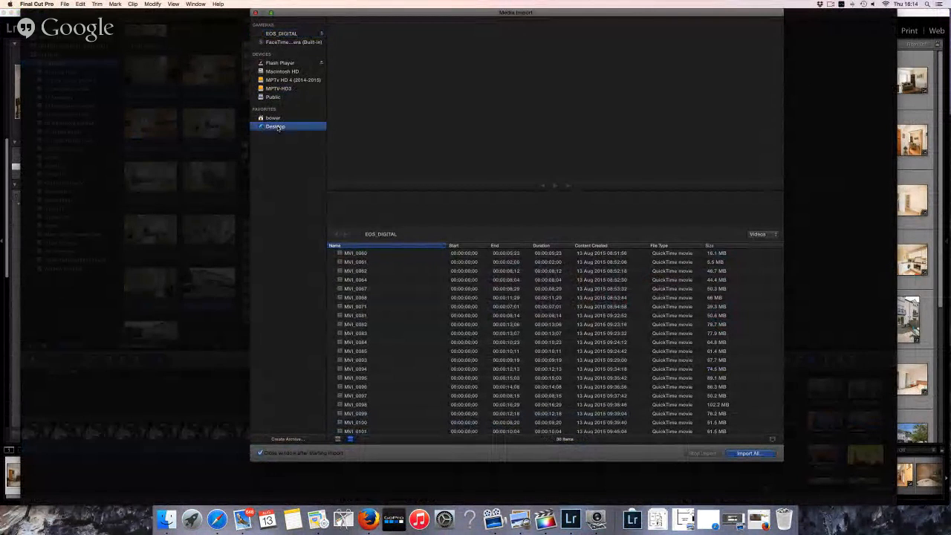
pyautogui.click(273, 118)
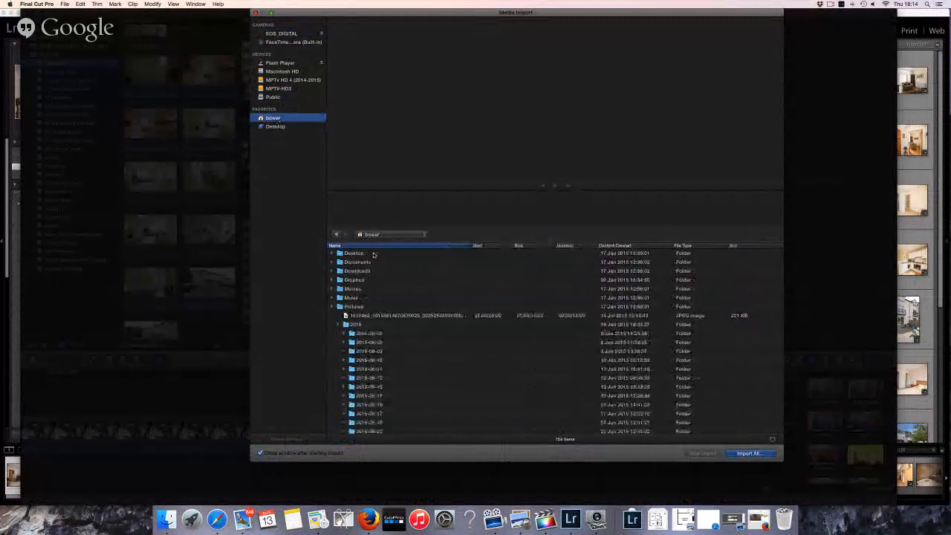
pyautogui.scroll(-10, 374, 254)
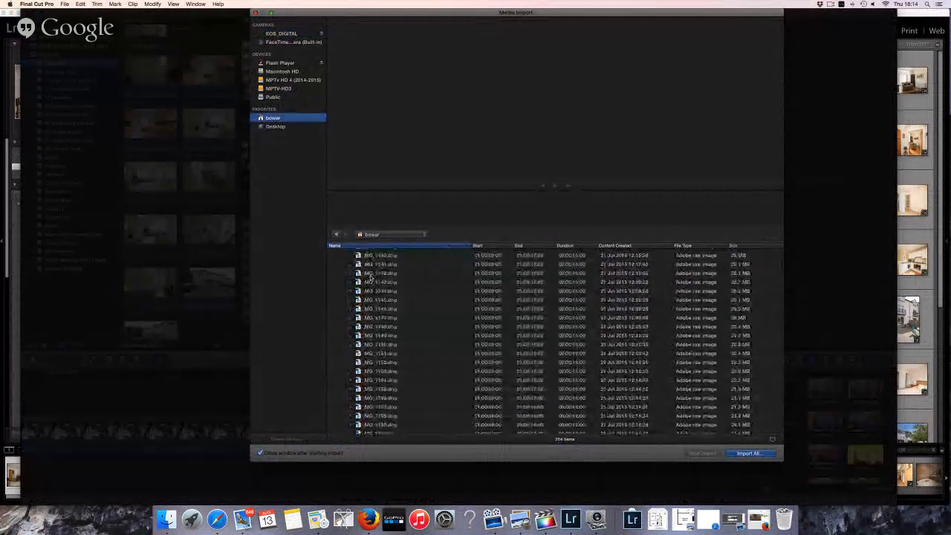
pyautogui.scroll(5, 372, 277)
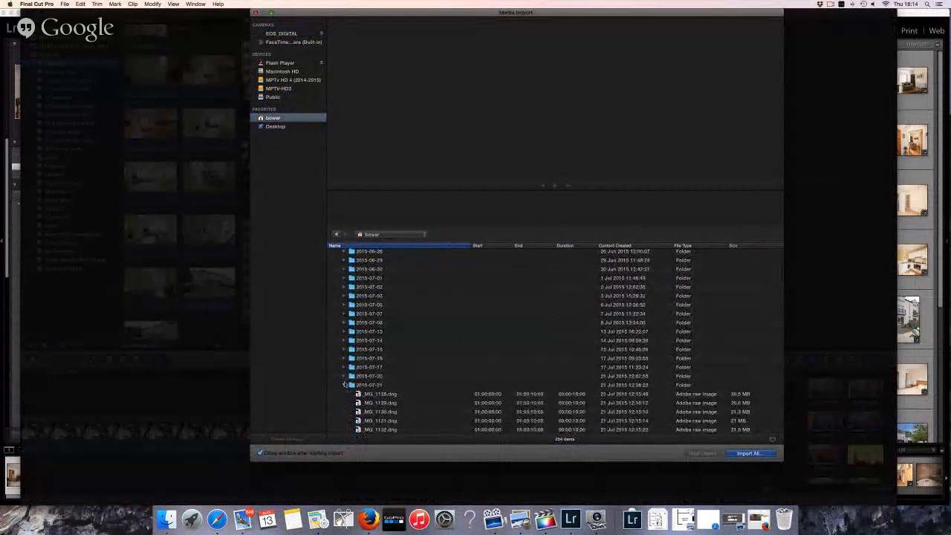
pyautogui.doubleClick(375, 384)
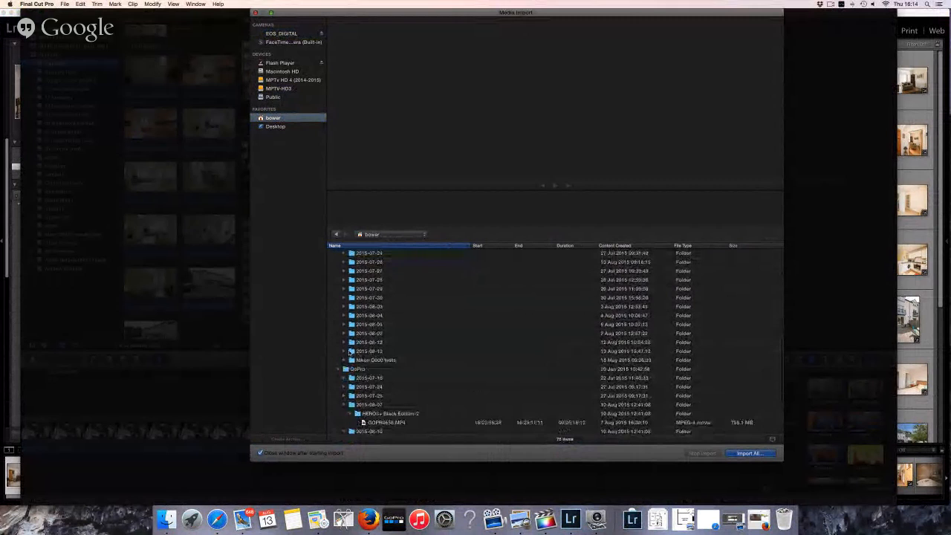
pyautogui.click(344, 351)
# Select the MOV clips from MVI_0060 onward and proceed to import them
pyautogui.scroll(-3, 378, 359)
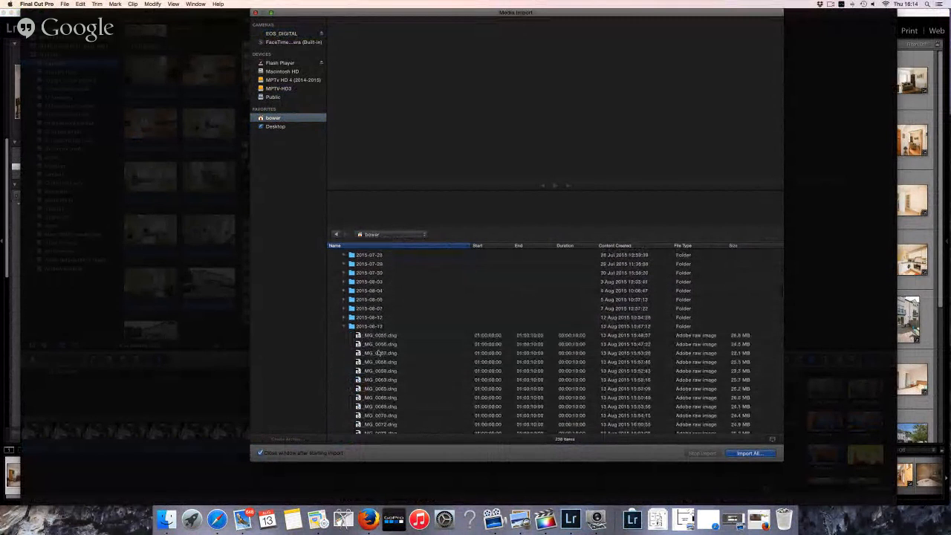
pyautogui.scroll(-15, 380, 354)
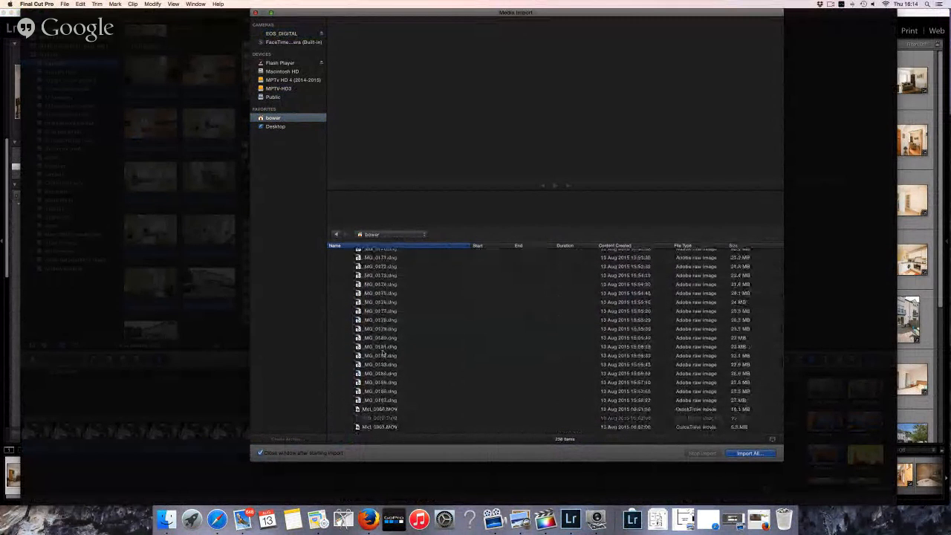
pyautogui.scroll(-2, 384, 354)
pyautogui.click(382, 338)
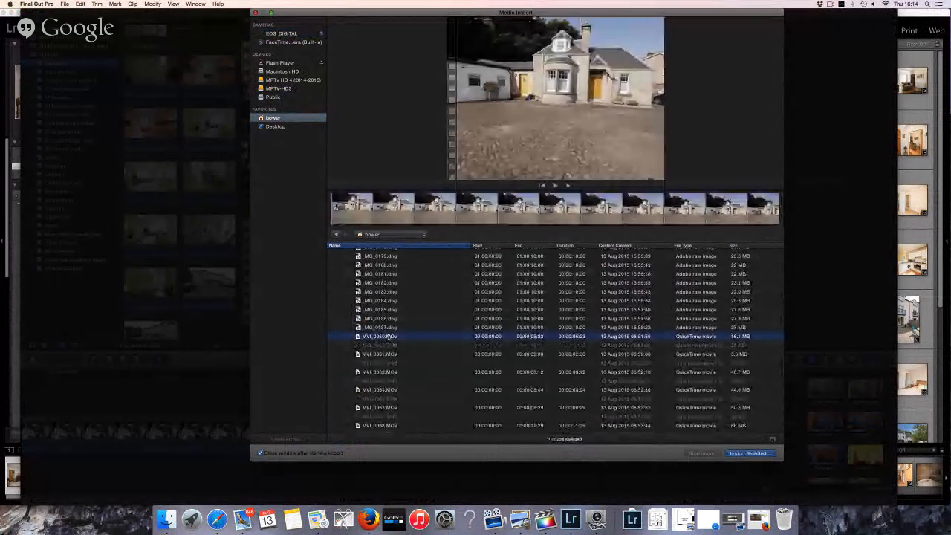
pyautogui.scroll(-10, 382, 338)
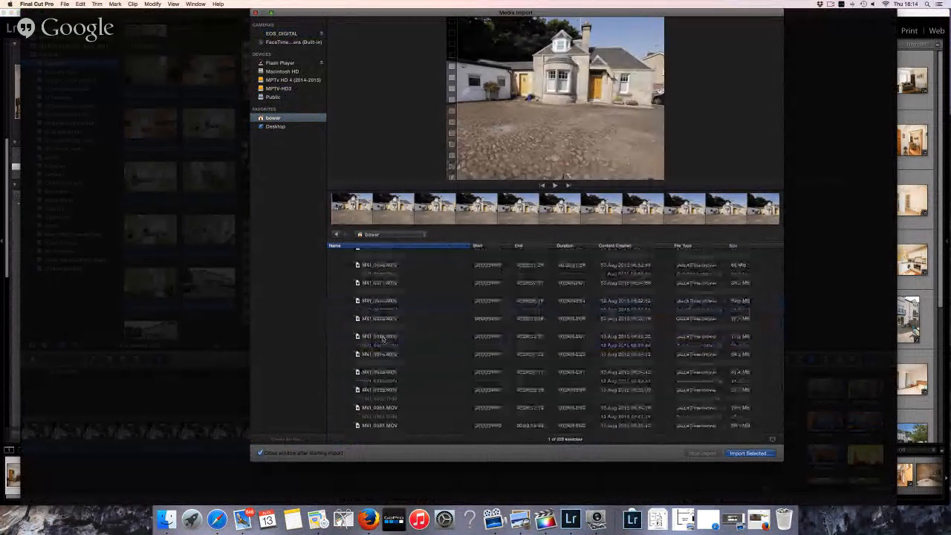
pyautogui.scroll(-5, 383, 338)
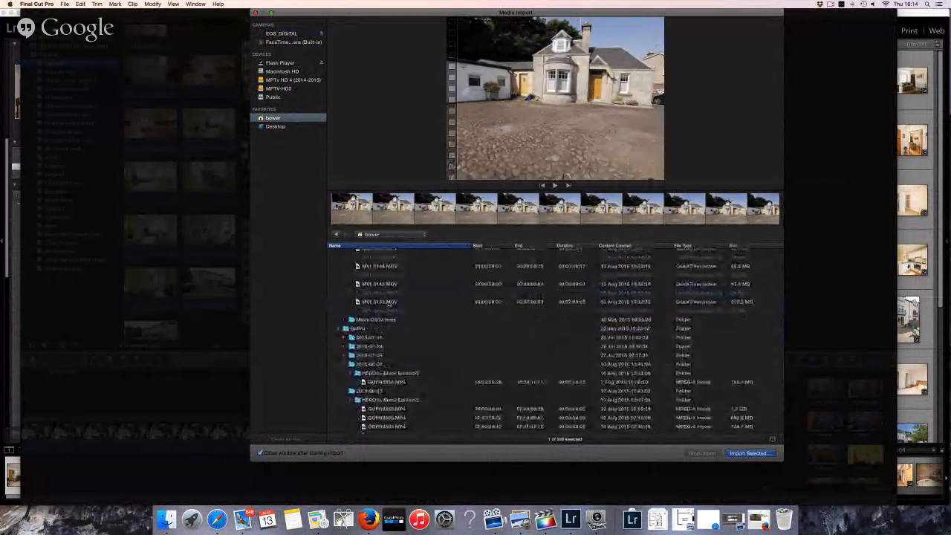
pyautogui.keyDown('shift'); pyautogui.click(382, 302); pyautogui.keyUp('shift')
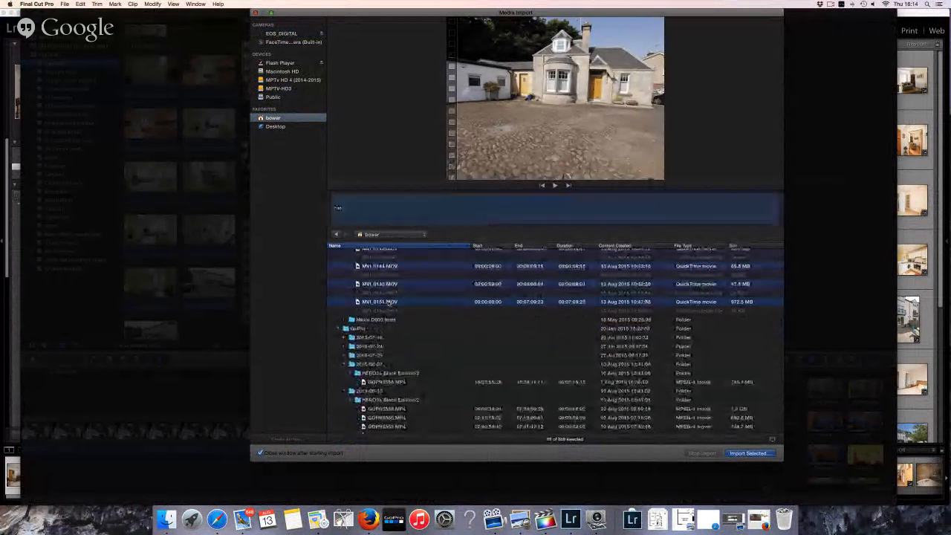
pyautogui.click(746, 454)
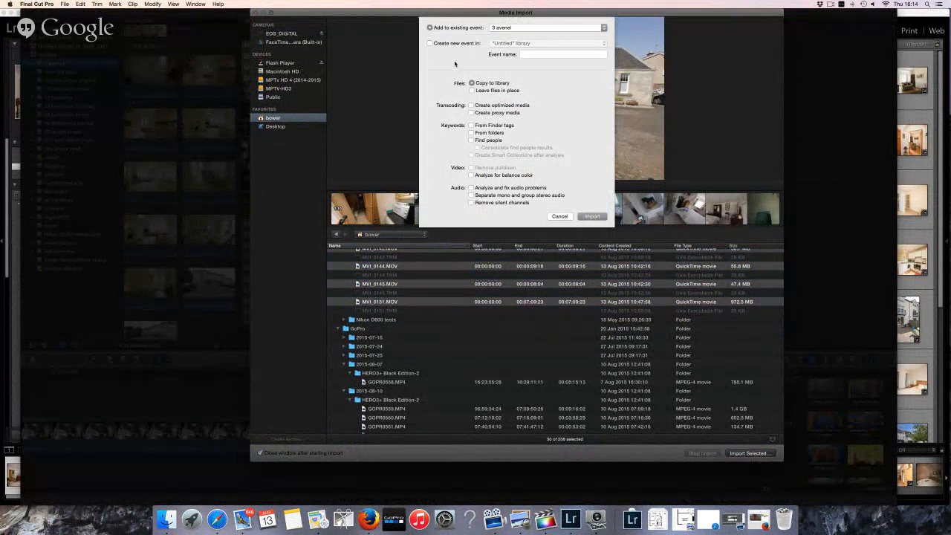
pyautogui.click(429, 43)
pyautogui.click(537, 54)
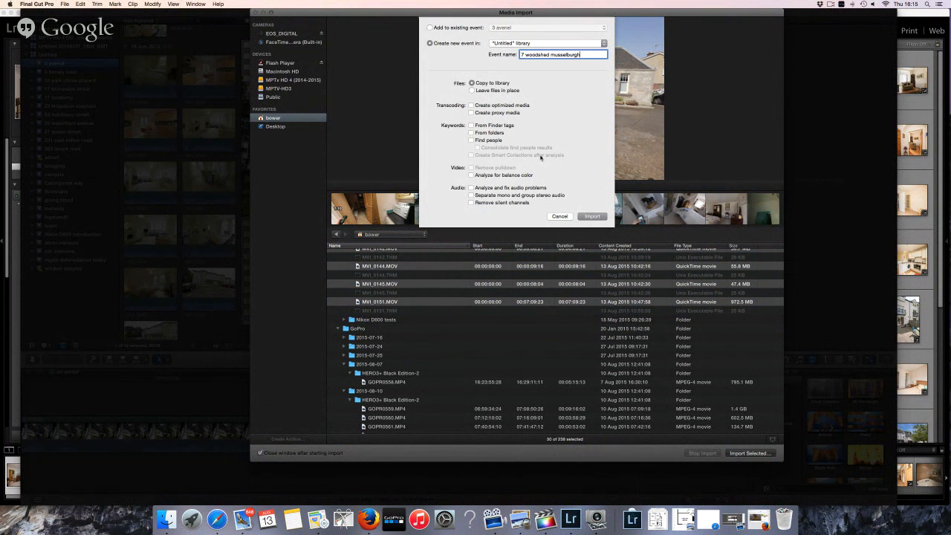
pyautogui.click(592, 216)
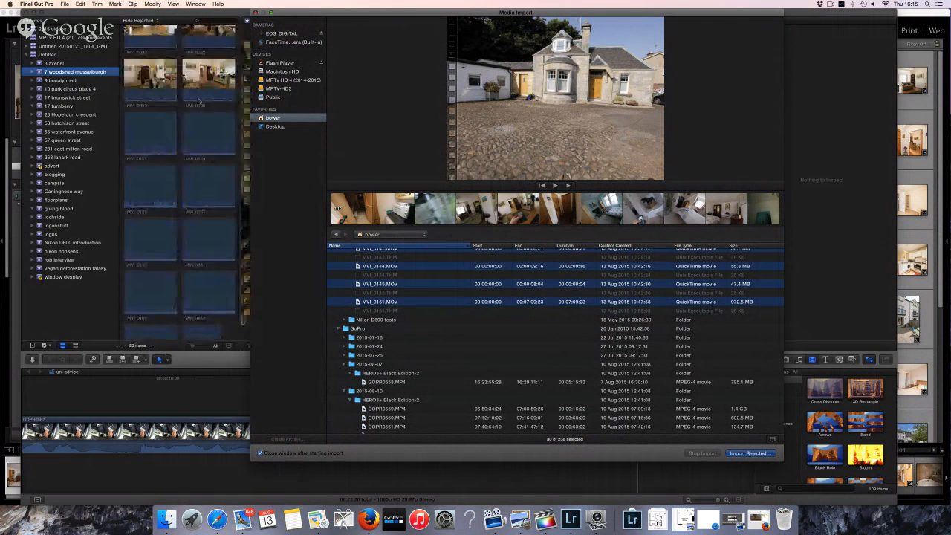
pyautogui.click(255, 13)
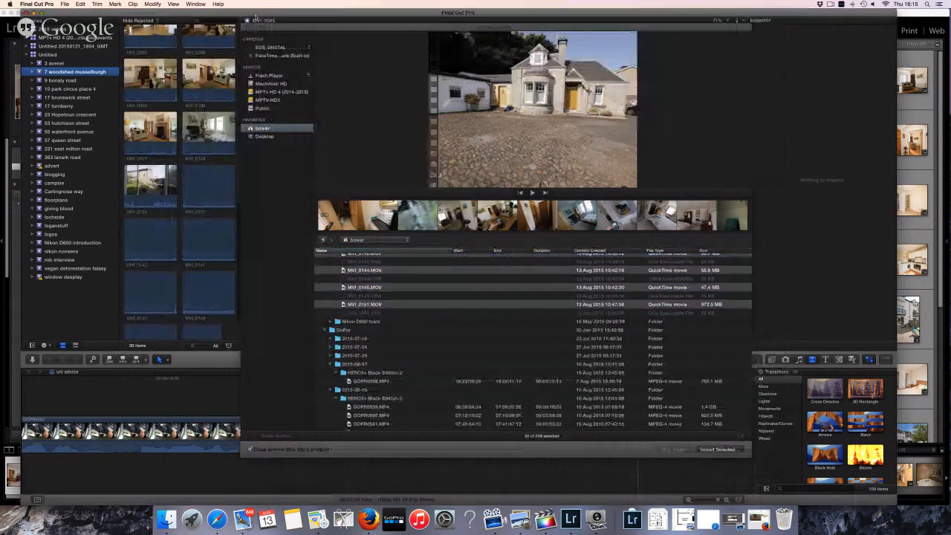
# Select a clip in the new event, show the Inspector and start a new project
pyautogui.click(208, 160)
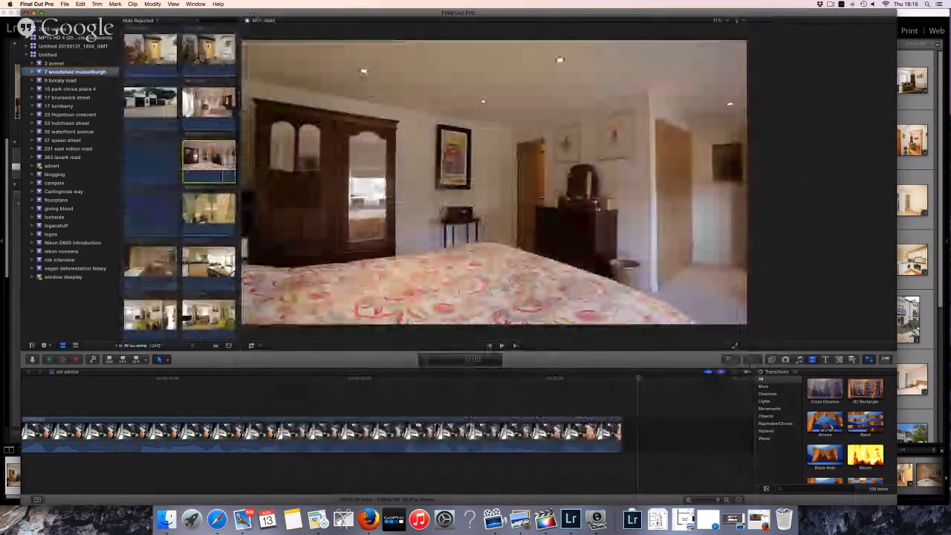
pyautogui.press('super+4')
pyautogui.click(64, 3)
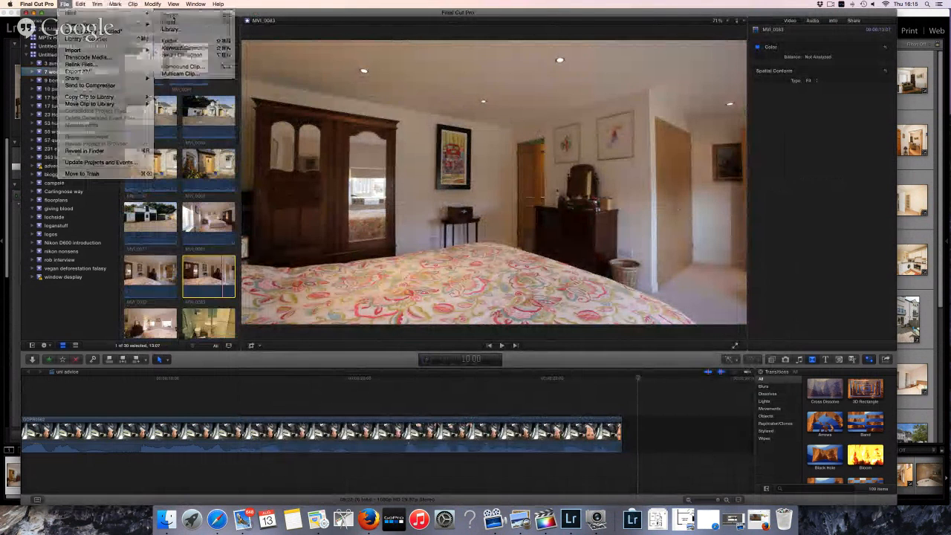
pyautogui.click(175, 13)
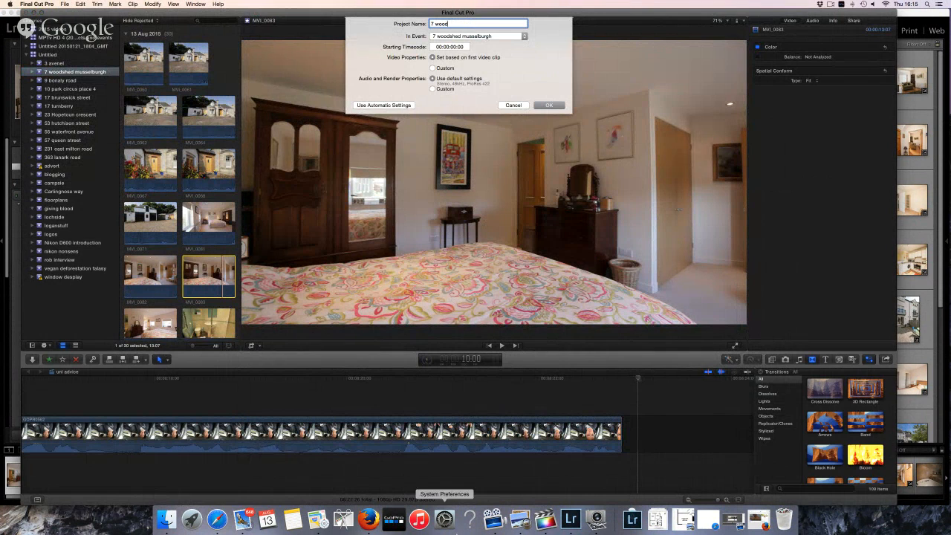
# Zoom in on the floor-plan photo in the Lightroom library
pyautogui.click(571, 518)
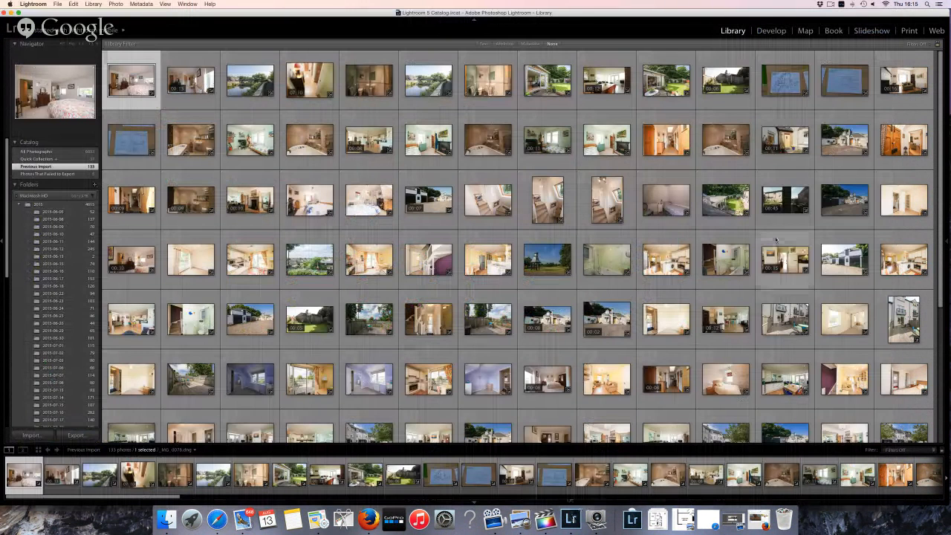
pyautogui.doubleClick(788, 82)
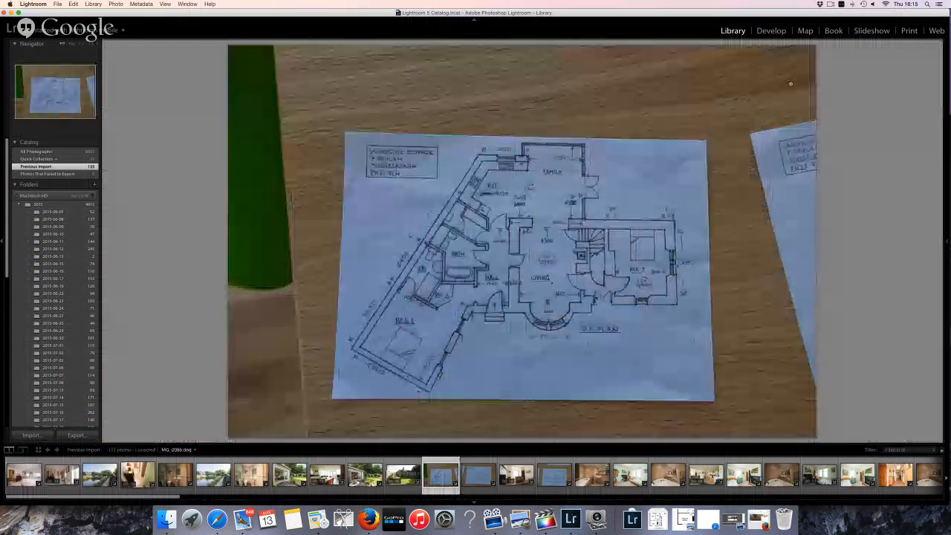
pyautogui.press('z')
pyautogui.press('z')
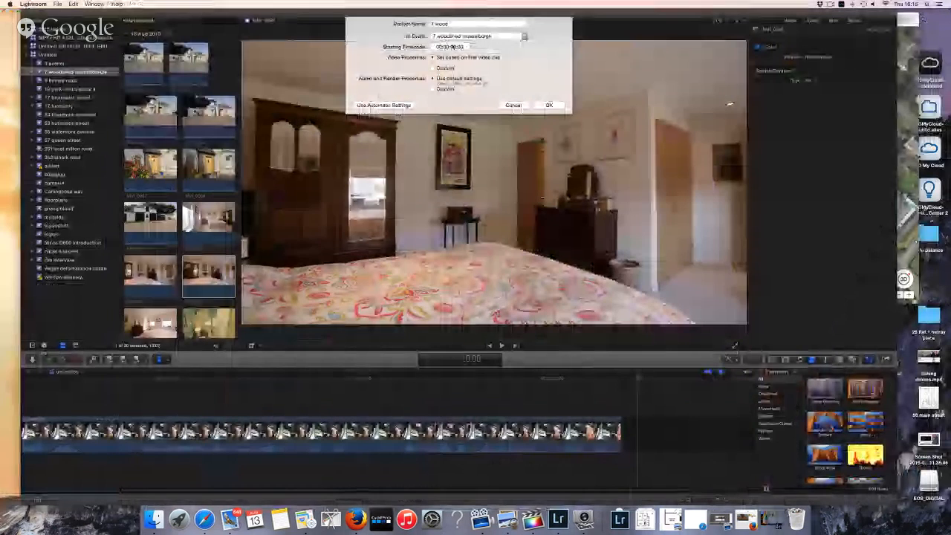
pyautogui.write('side')
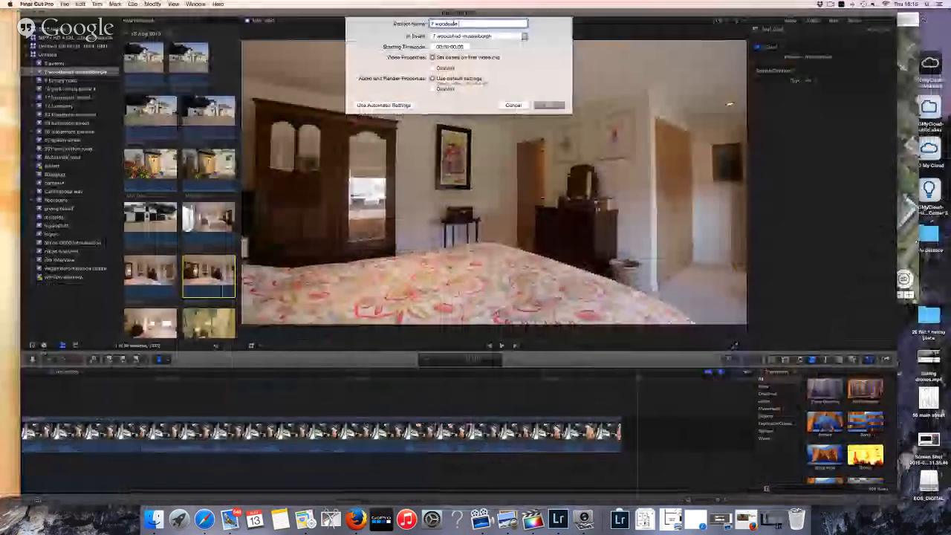
pyautogui.write(' cottage')
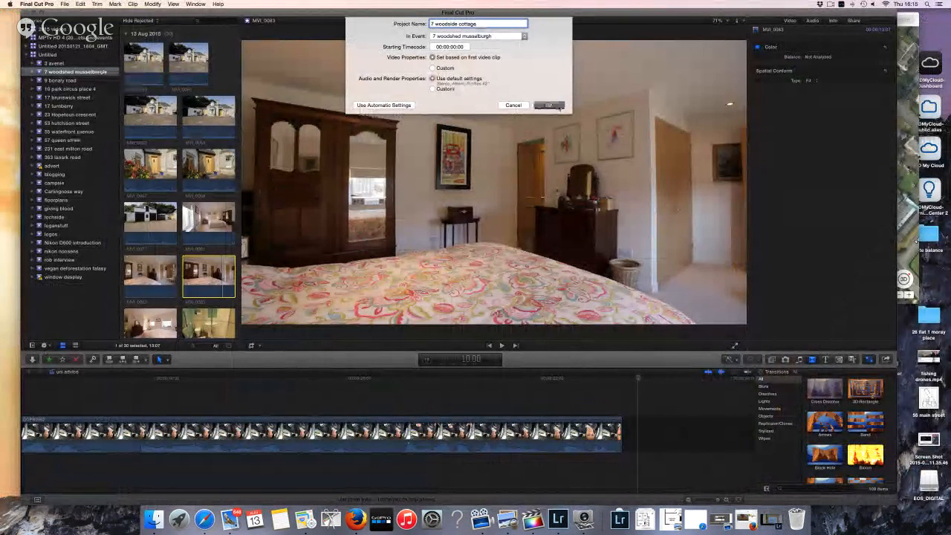
pyautogui.click(549, 106)
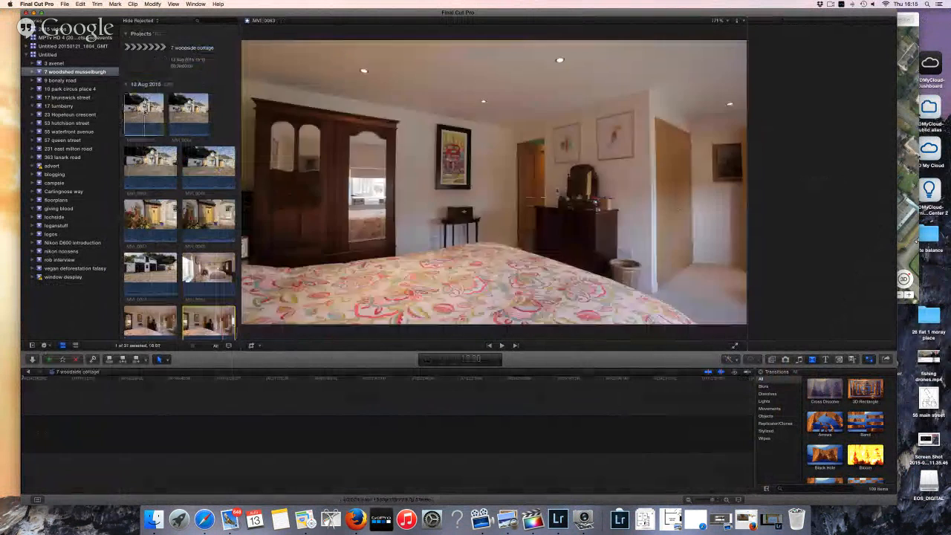
# Add the house exterior clips, including MVI_0064 and the white-building clip, to the timeline
pyautogui.click(145, 112)
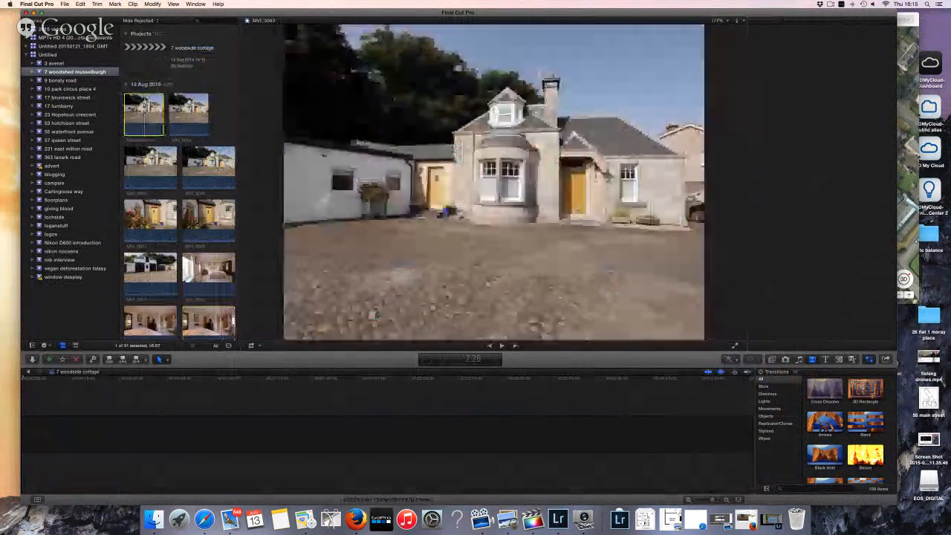
pyautogui.click(145, 165)
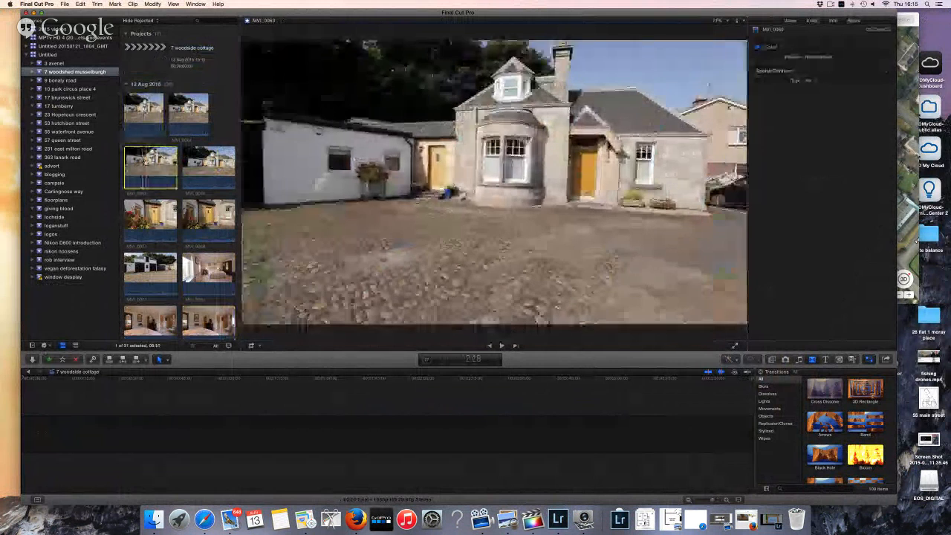
pyautogui.moveTo(150, 167); pyautogui.dragTo(124, 429)
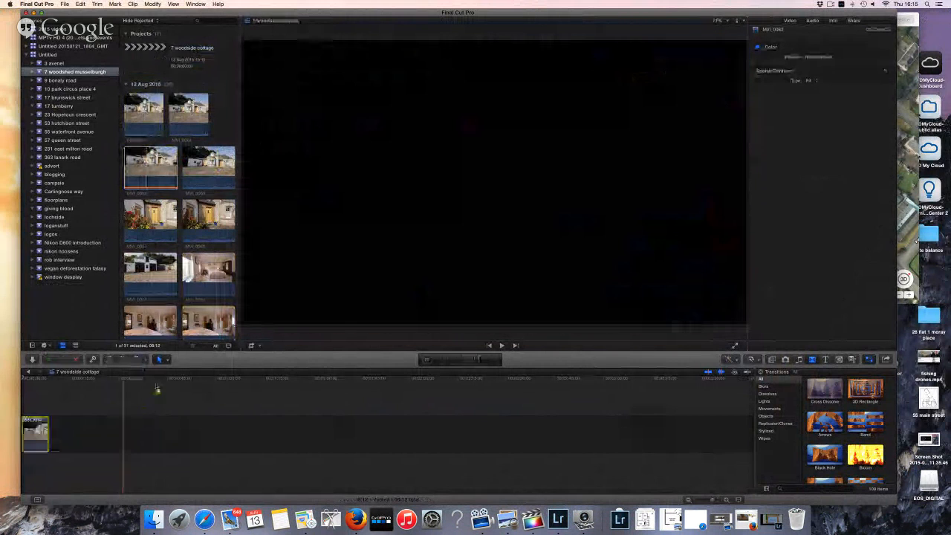
pyautogui.moveTo(208, 167); pyautogui.dragTo(75, 429)
pyautogui.click(151, 221)
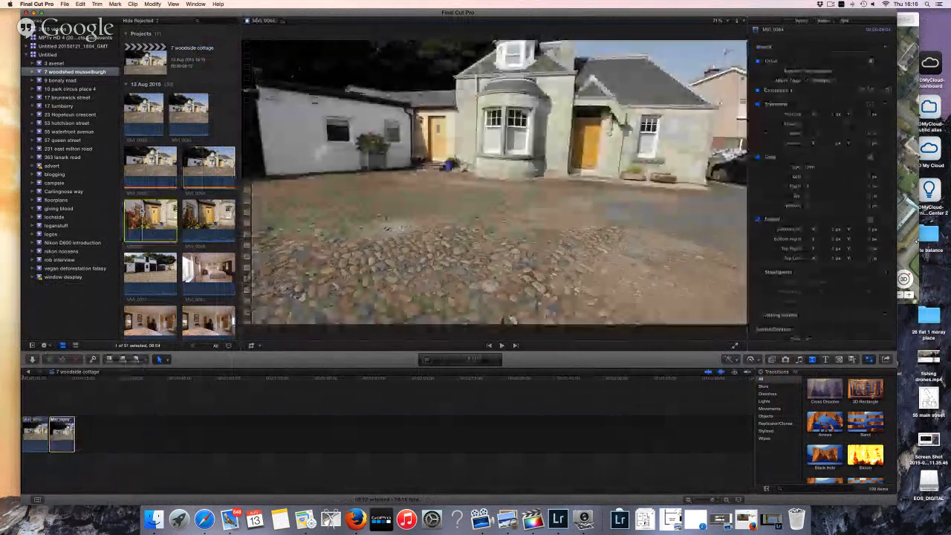
pyautogui.moveTo(197, 215); pyautogui.dragTo(119, 431)
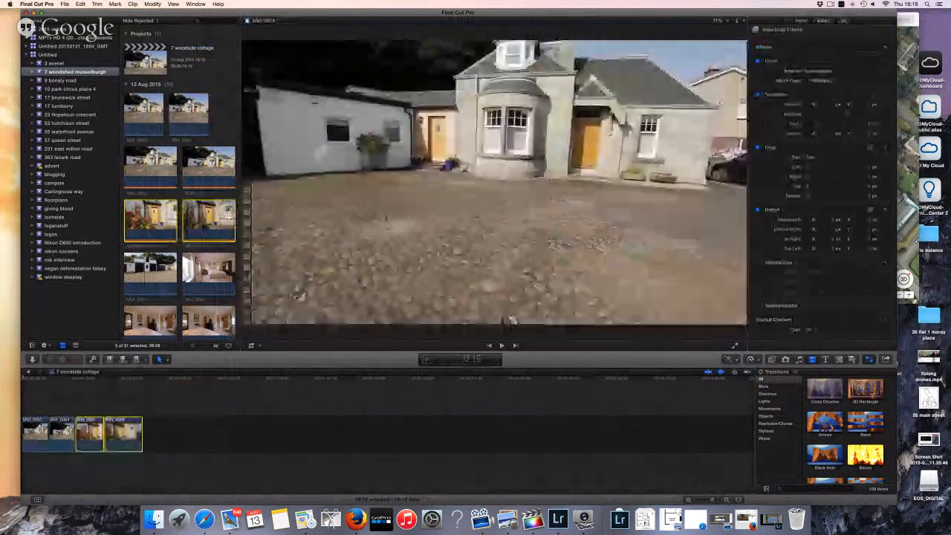
pyautogui.moveTo(151, 274); pyautogui.dragTo(175, 420)
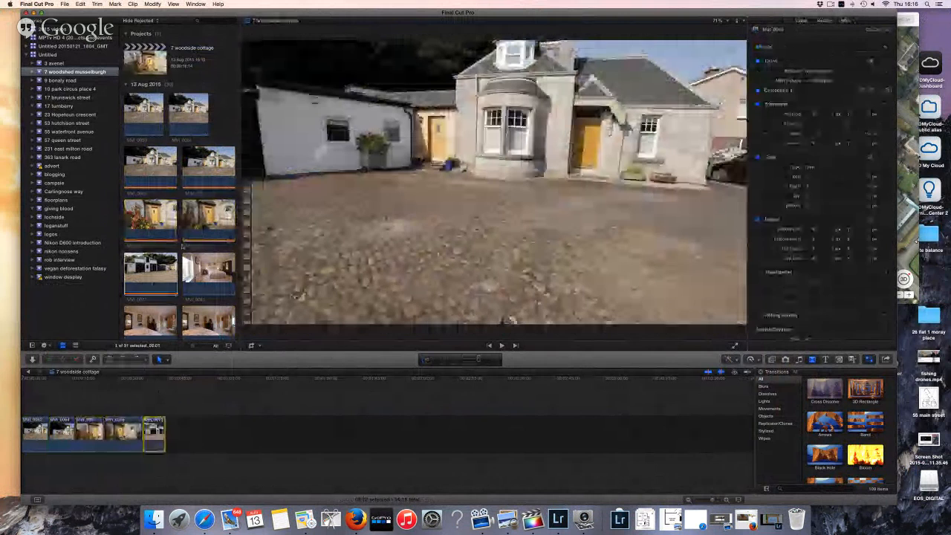
# Append the hallway clips, insert three garden clips before them, then select the clips and show the Inspector
pyautogui.scroll(-10, 190, 276)
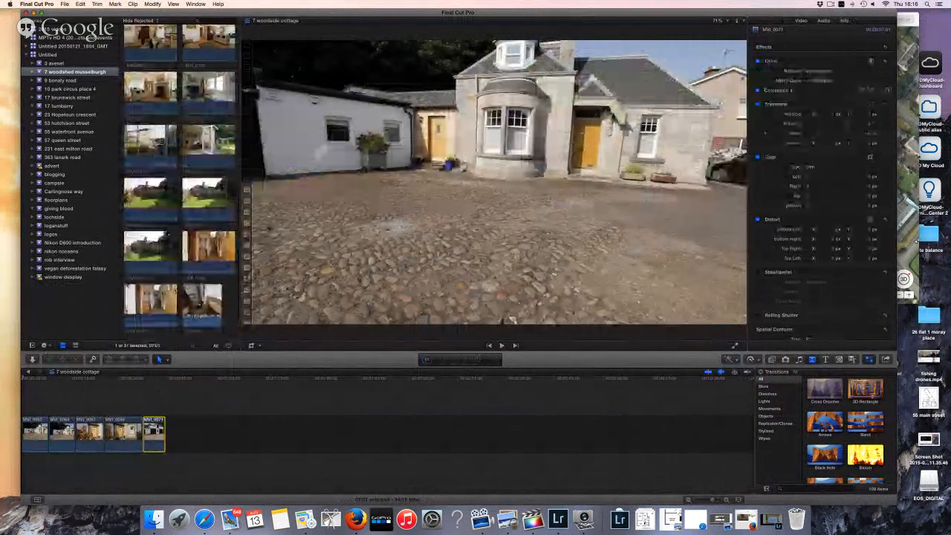
pyautogui.keyDown('super'); pyautogui.click(209, 252); pyautogui.keyUp('super')
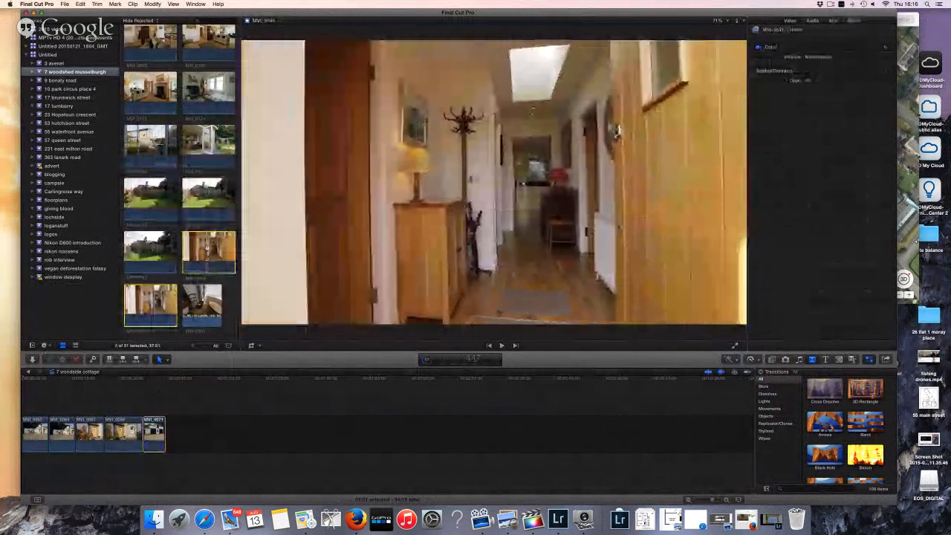
pyautogui.moveTo(209, 252); pyautogui.dragTo(197, 431)
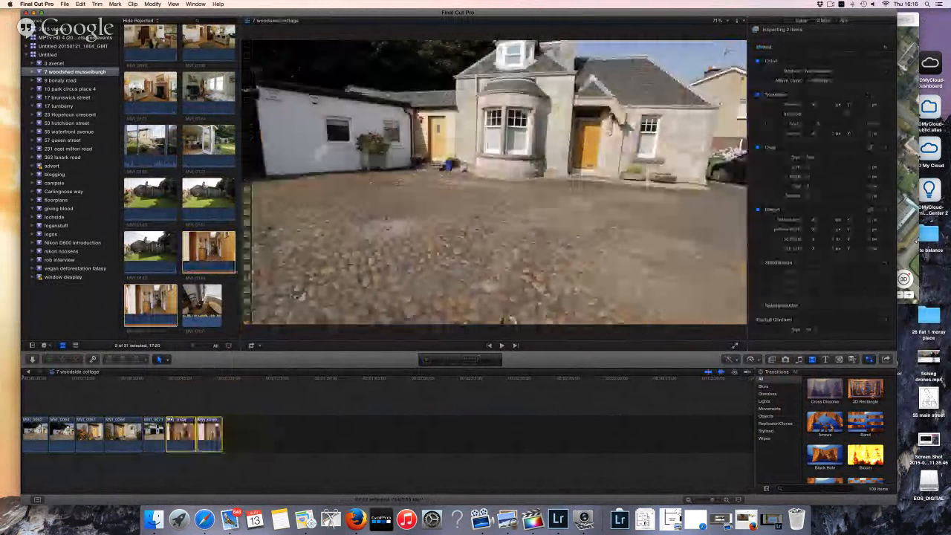
pyautogui.keyDown('super'); pyautogui.click(157, 254); pyautogui.keyUp('super')
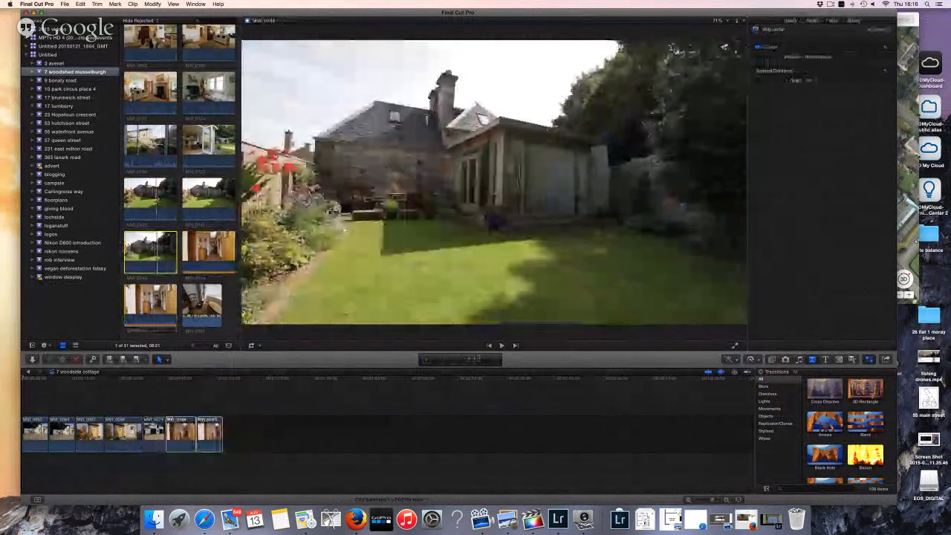
pyautogui.keyDown('super'); pyautogui.click(150, 199); pyautogui.keyUp('super')
pyautogui.keyDown('super'); pyautogui.click(208, 199); pyautogui.keyUp('super')
pyautogui.moveTo(152, 199); pyautogui.dragTo(173, 359)
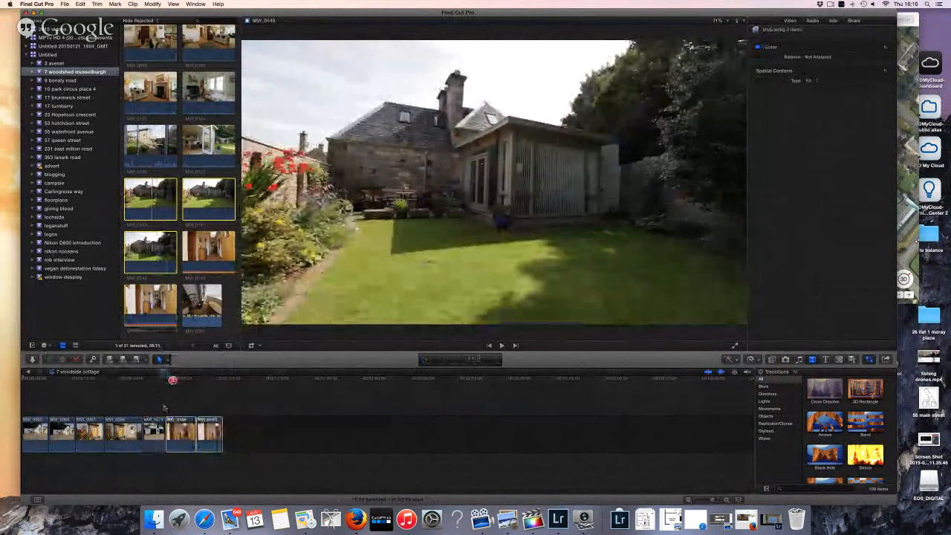
pyautogui.moveTo(164, 408); pyautogui.dragTo(166, 430)
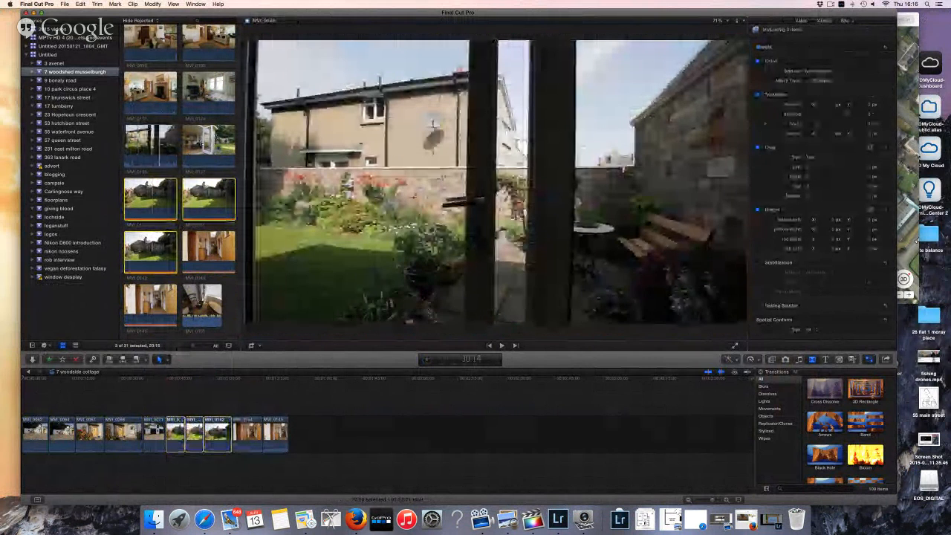
pyautogui.moveTo(212, 141); pyautogui.dragTo(179, 450)
pyautogui.moveTo(259, 416); pyautogui.dragTo(26, 446)
pyautogui.press('super+4')
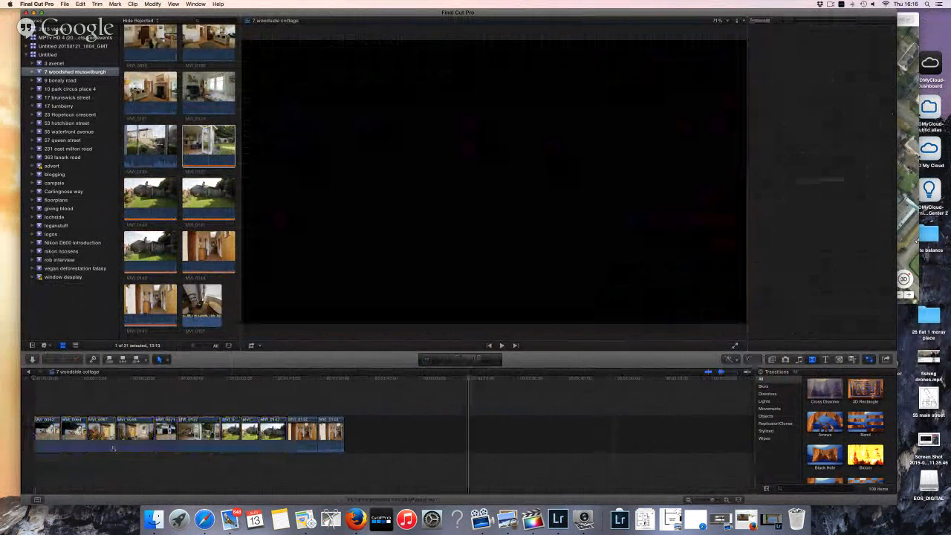
# Raise the Global exposure on the Color board for the fourth, fifth and sixth clips
pyautogui.click(45, 435)
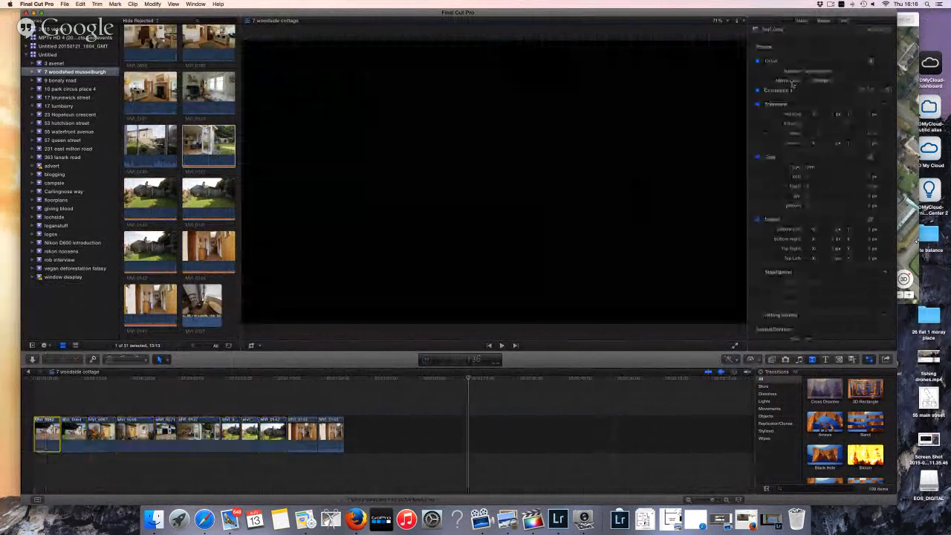
pyautogui.click(888, 90)
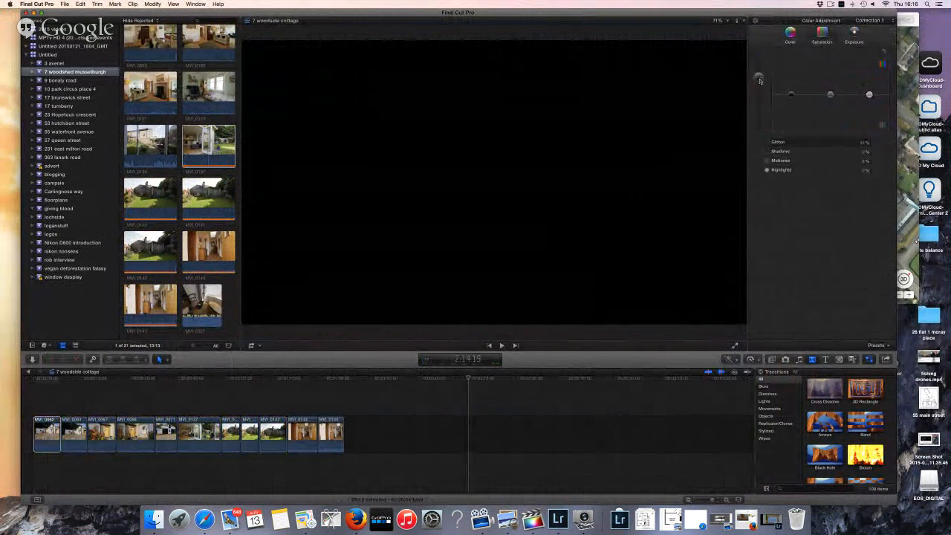
pyautogui.click(73, 435)
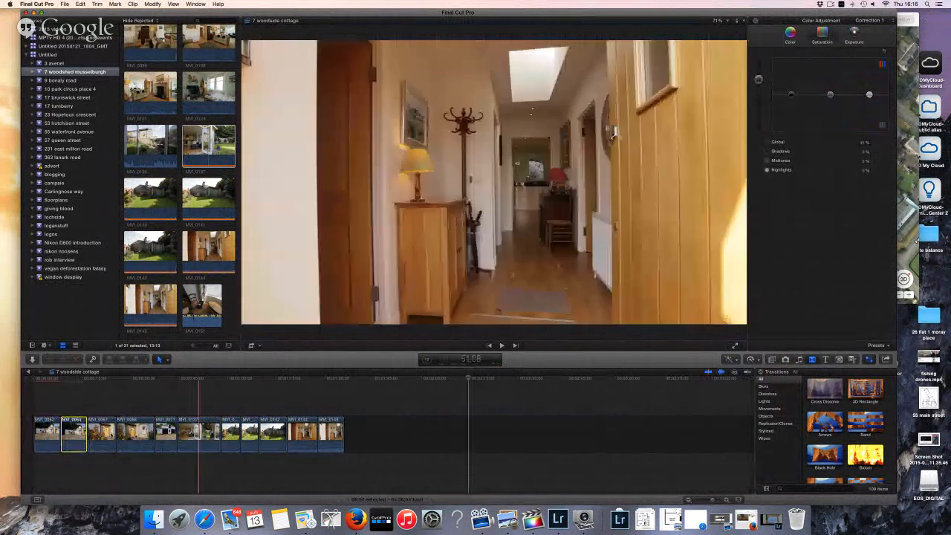
pyautogui.click(98, 436)
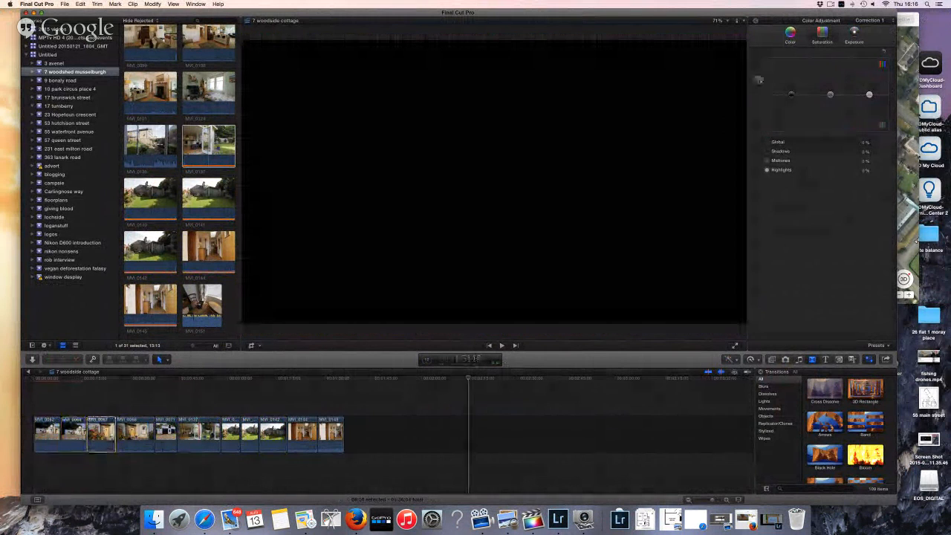
pyautogui.click(134, 434)
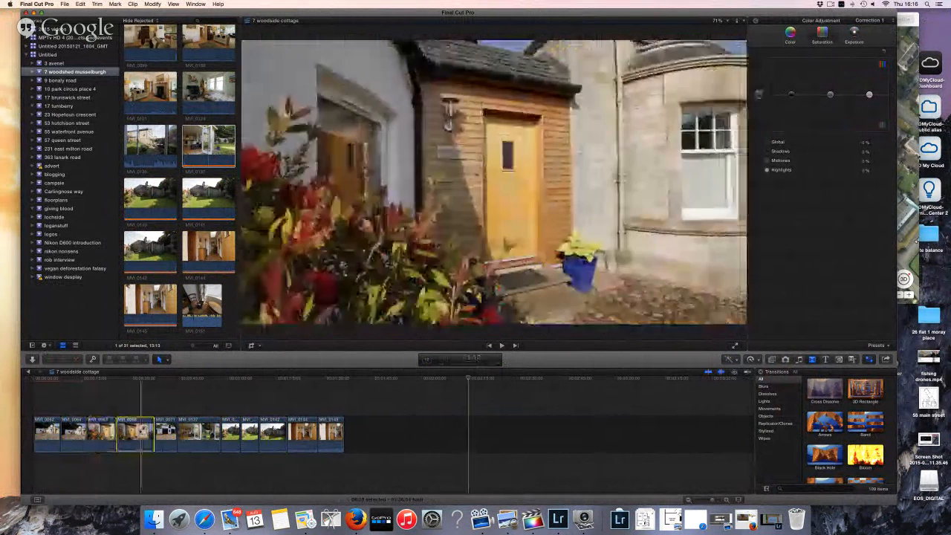
pyautogui.moveTo(758, 93); pyautogui.dragTo(760, 77)
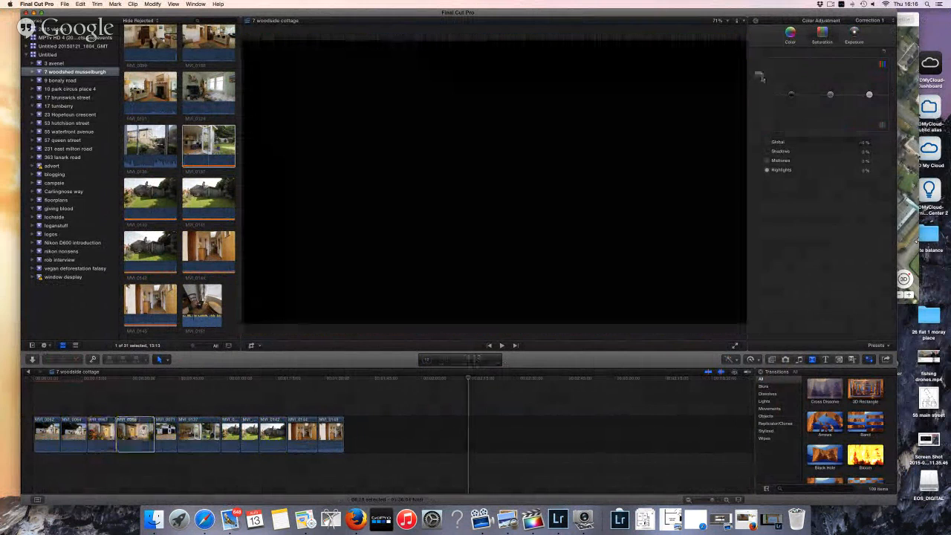
pyautogui.click(165, 433)
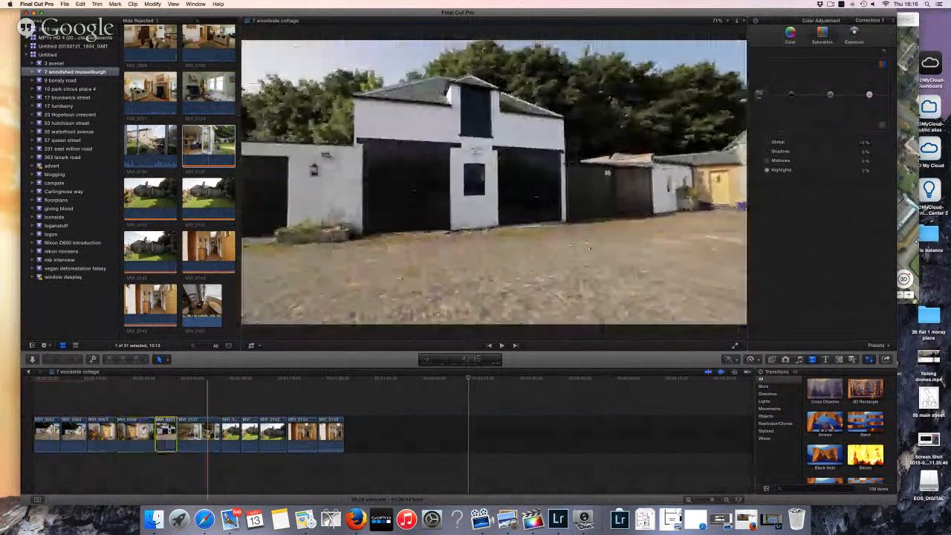
pyautogui.moveTo(759, 97); pyautogui.dragTo(760, 86)
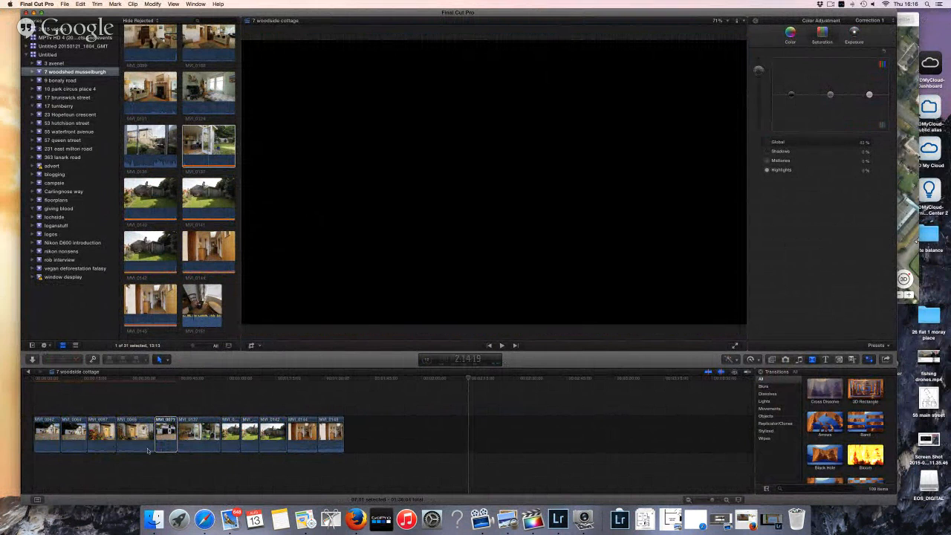
pyautogui.click(199, 434)
pyautogui.moveTo(760, 96); pyautogui.dragTo(758, 78)
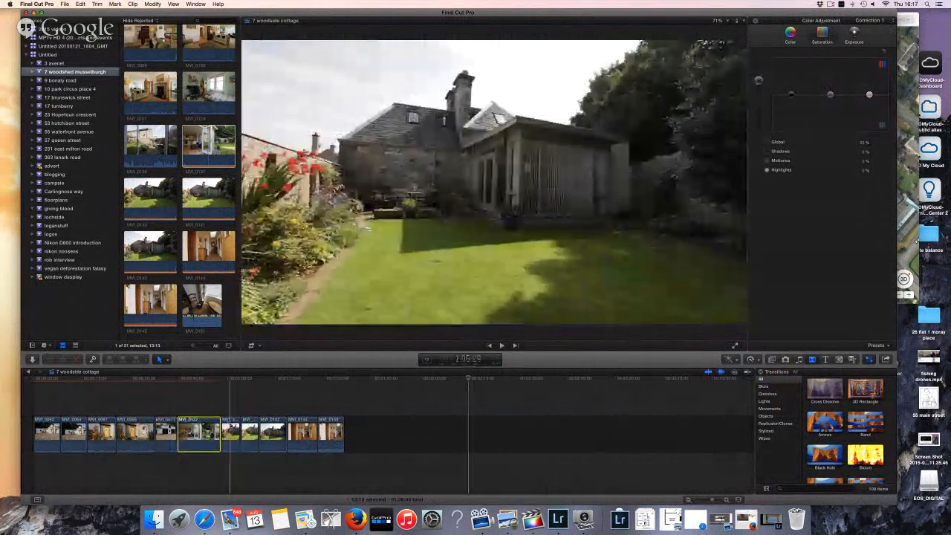
# Brighten the ninth clip's exposure, play back the hallway footage, then delete clip MVI_0144
pyautogui.click(230, 434)
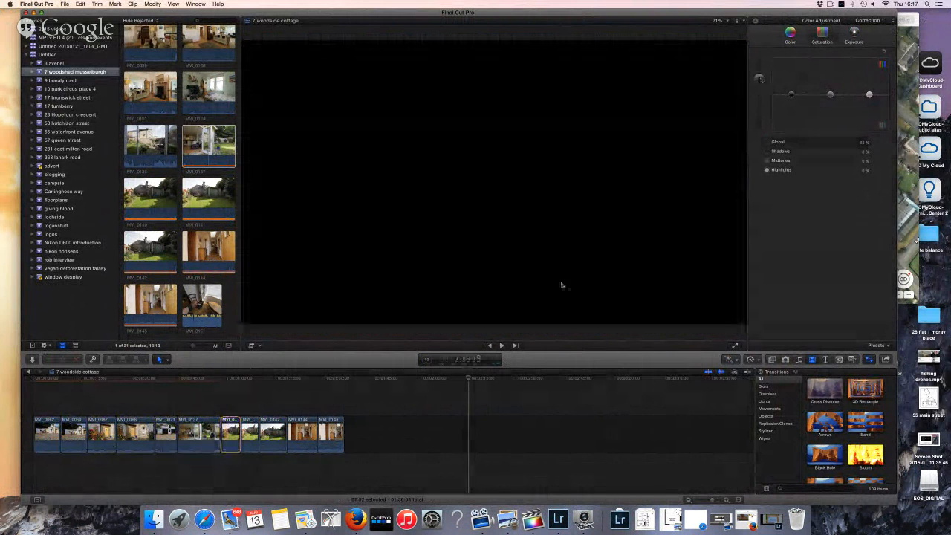
pyautogui.click(250, 433)
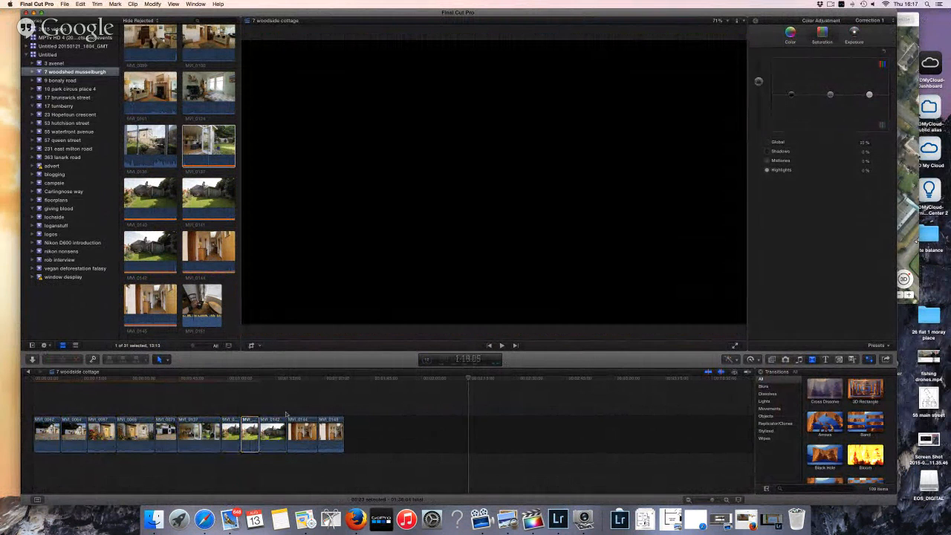
pyautogui.click(275, 431)
pyautogui.moveTo(759, 96); pyautogui.dragTo(760, 80)
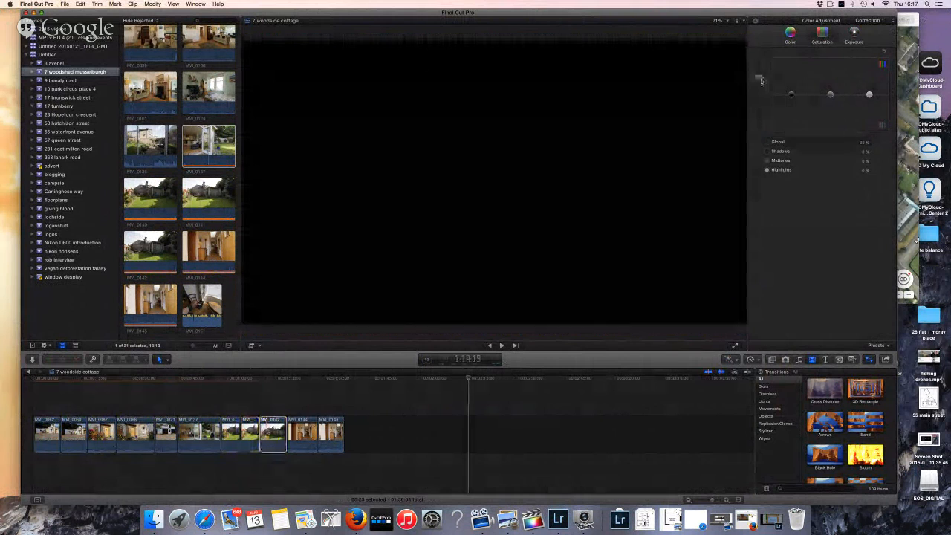
pyautogui.press('space')
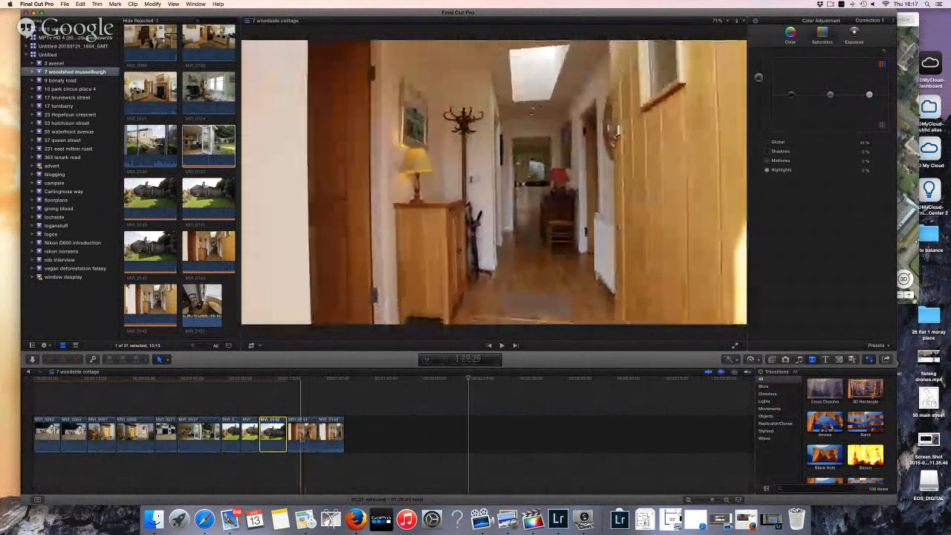
pyautogui.click(303, 439)
pyautogui.press('Delete')
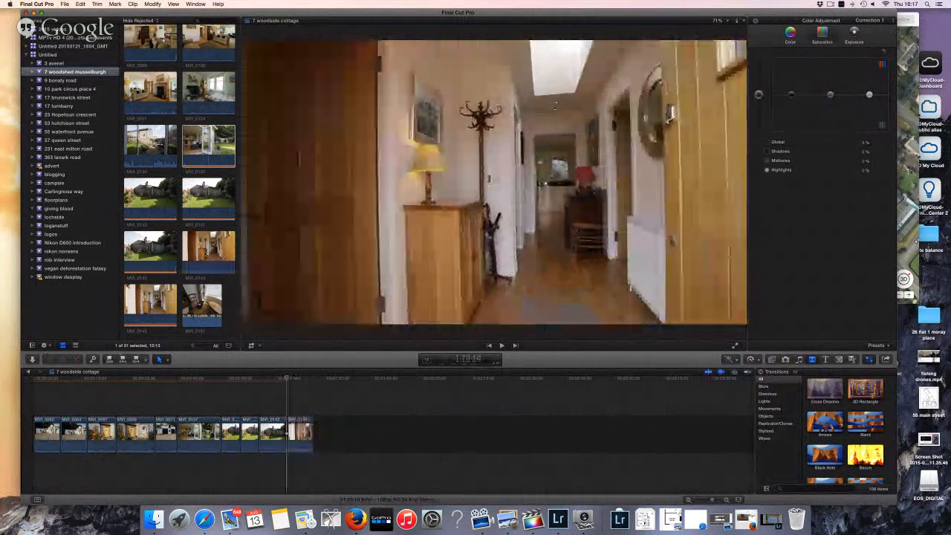
# Select the bedroom and other interior clips in the browser and drop them after MVI_0068
pyautogui.scroll(5, 204, 255)
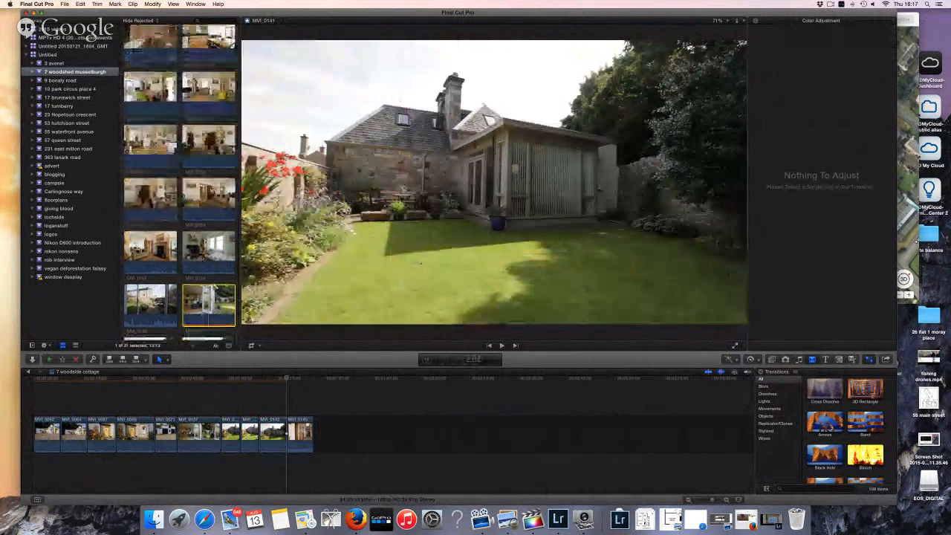
pyautogui.scroll(5, 206, 245)
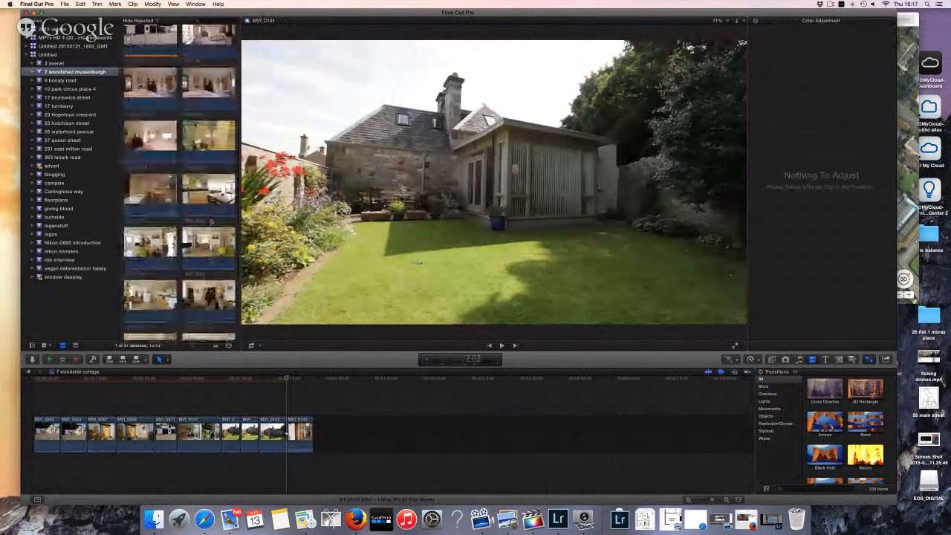
pyautogui.scroll(4, 211, 222)
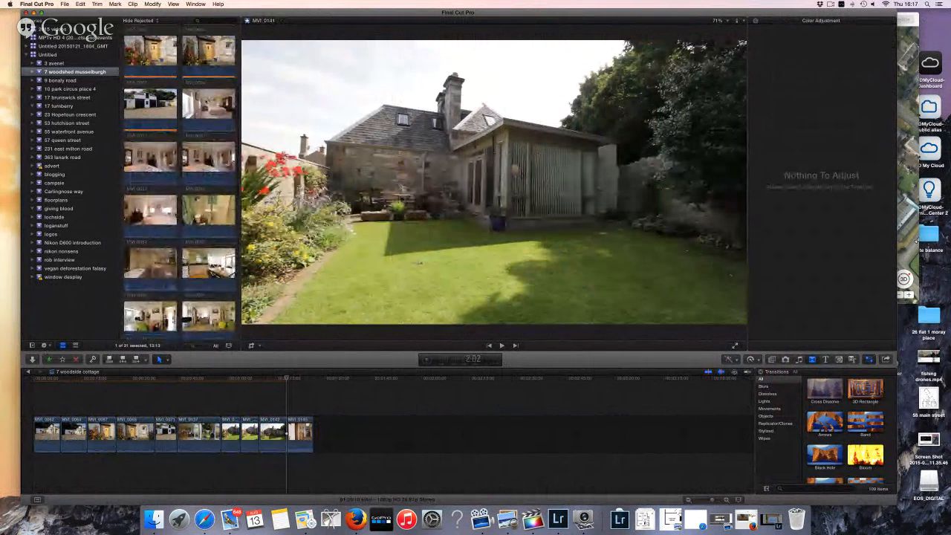
pyautogui.click(205, 110)
pyautogui.scroll(-5, 204, 98)
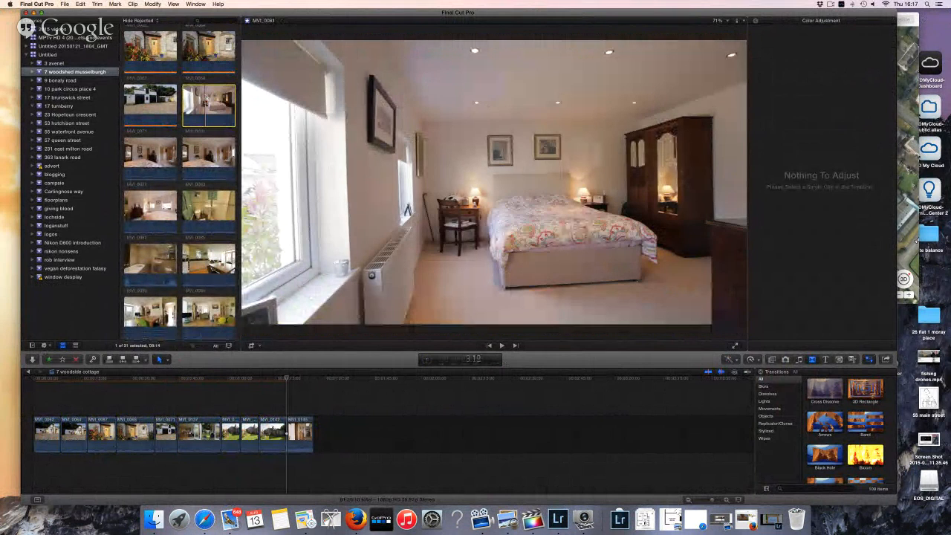
pyautogui.scroll(-5, 205, 98)
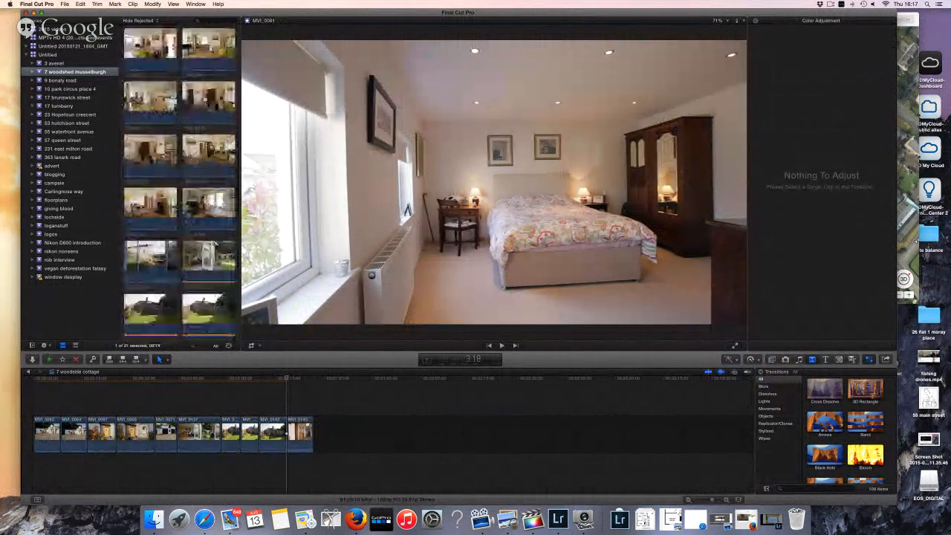
pyautogui.keyDown('shift'); pyautogui.click(213, 170); pyautogui.keyUp('shift')
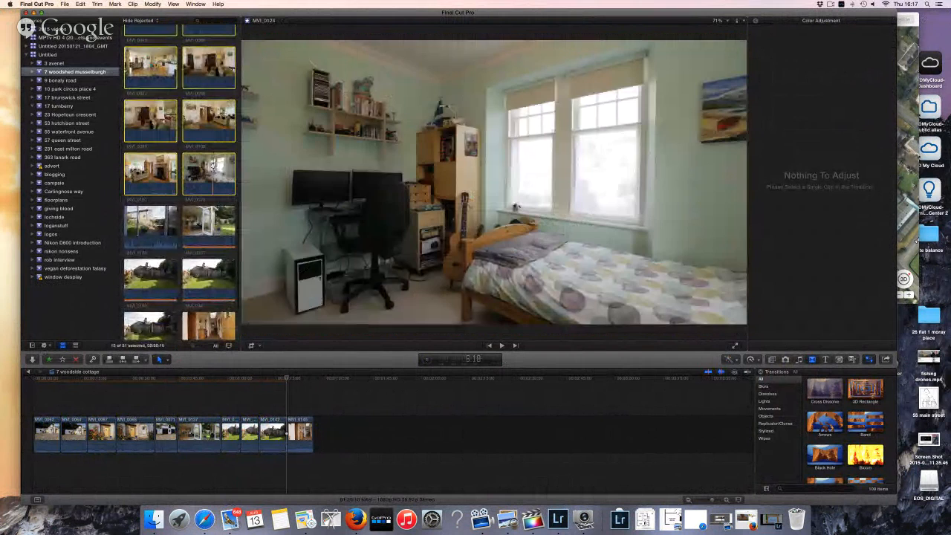
pyautogui.moveTo(220, 319); pyautogui.dragTo(188, 368)
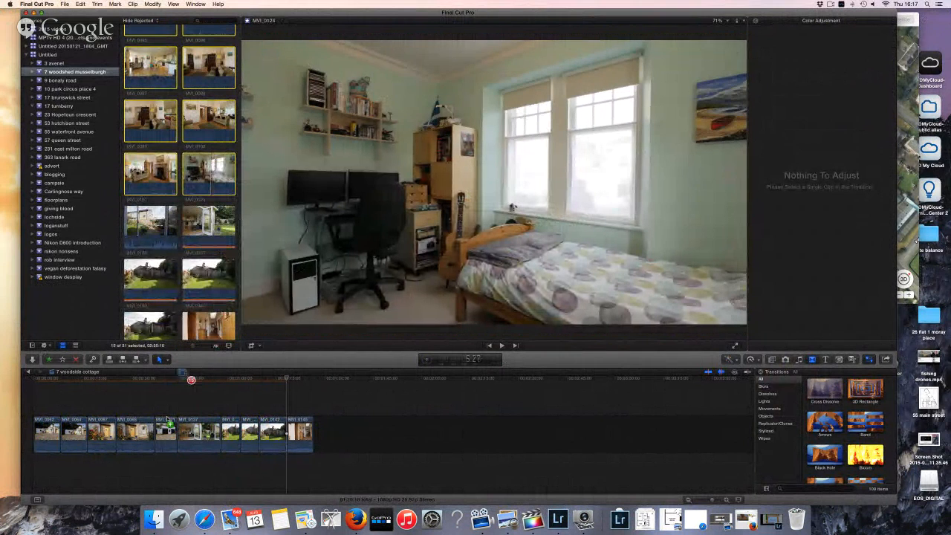
pyautogui.moveTo(168, 420); pyautogui.dragTo(165, 423)
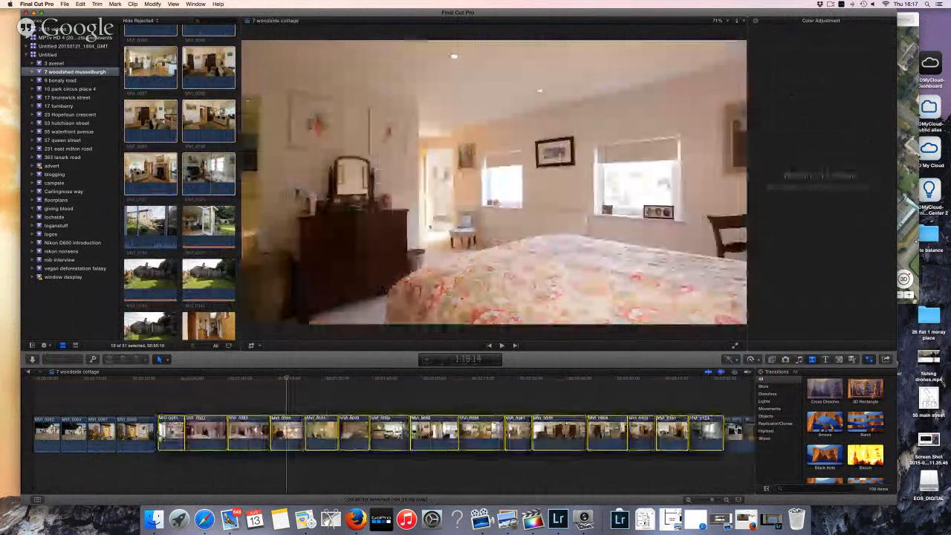
pyautogui.hscroll(3, 156, 434)
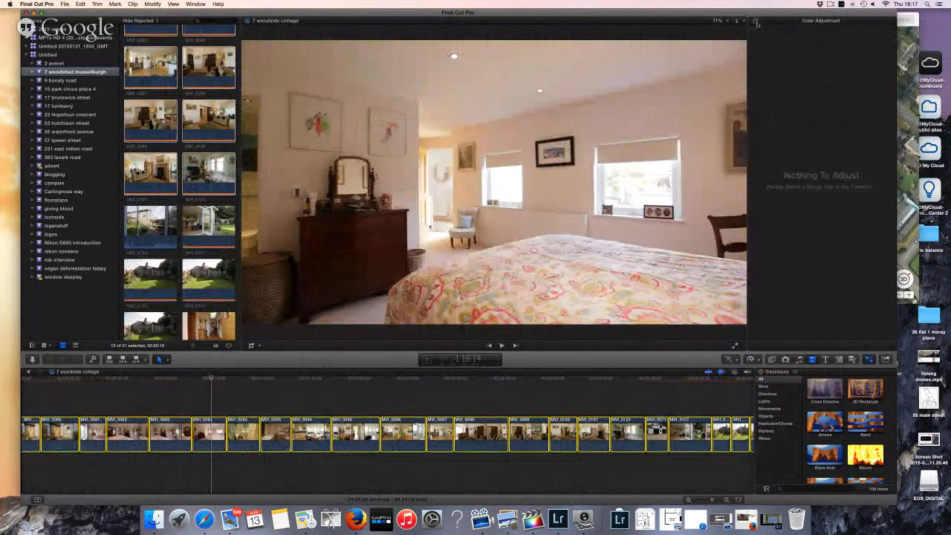
# Show the Inspector's audio settings, then add cross dissolve transitions between all 28 timeline clips
pyautogui.click(756, 23)
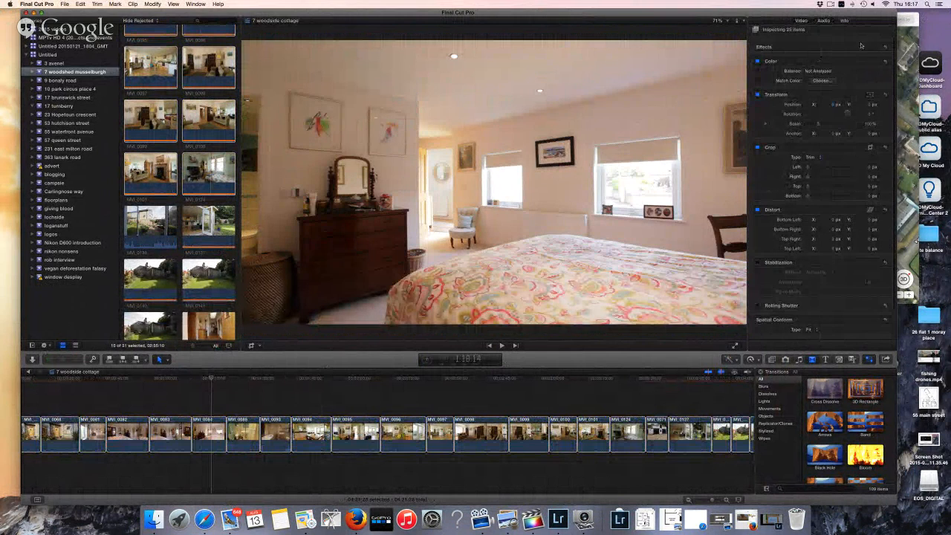
pyautogui.hotkey('ctrl', 'Tab')
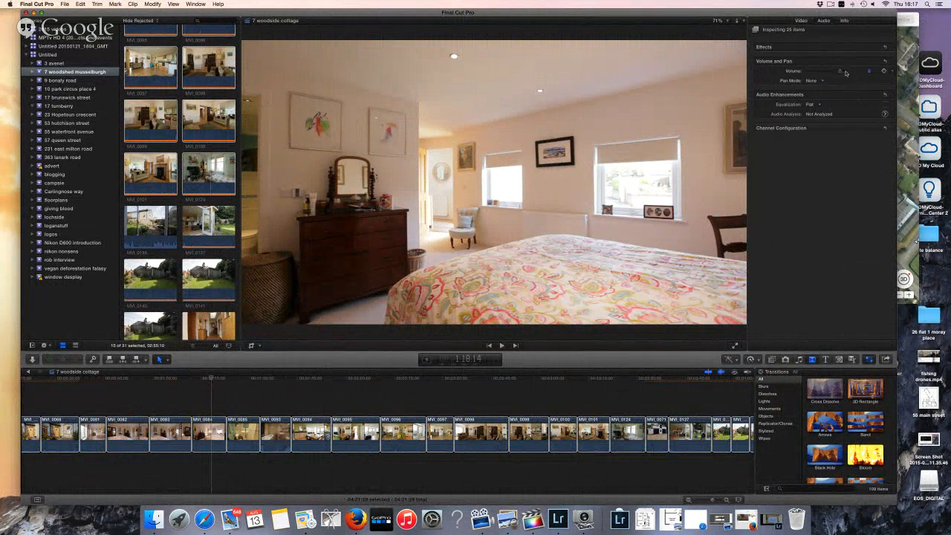
pyautogui.click(564, 377)
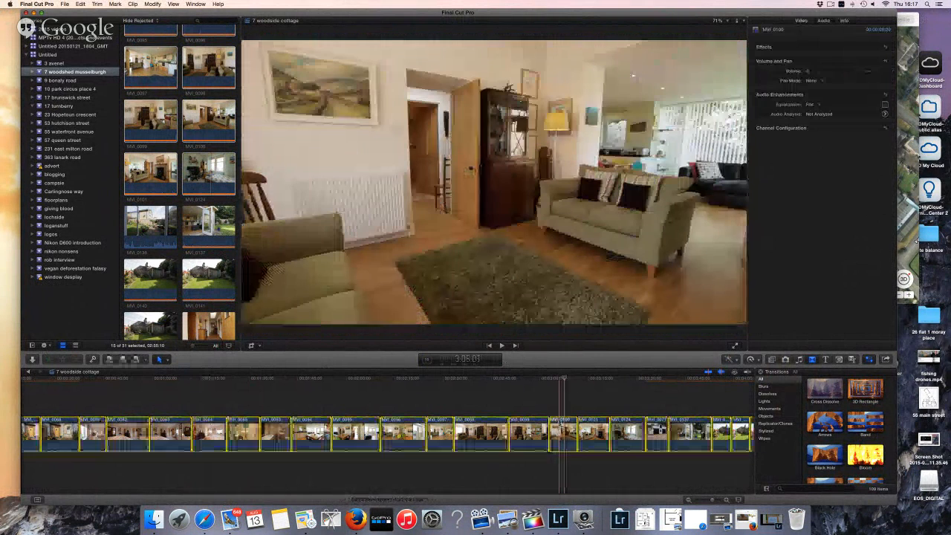
pyautogui.rightClick(565, 419)
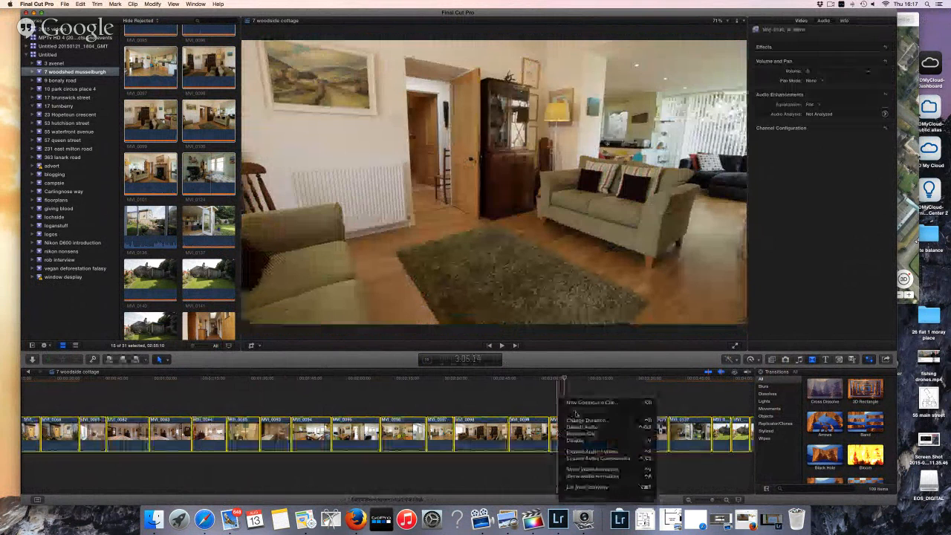
pyautogui.click(531, 399)
pyautogui.press('super+t')
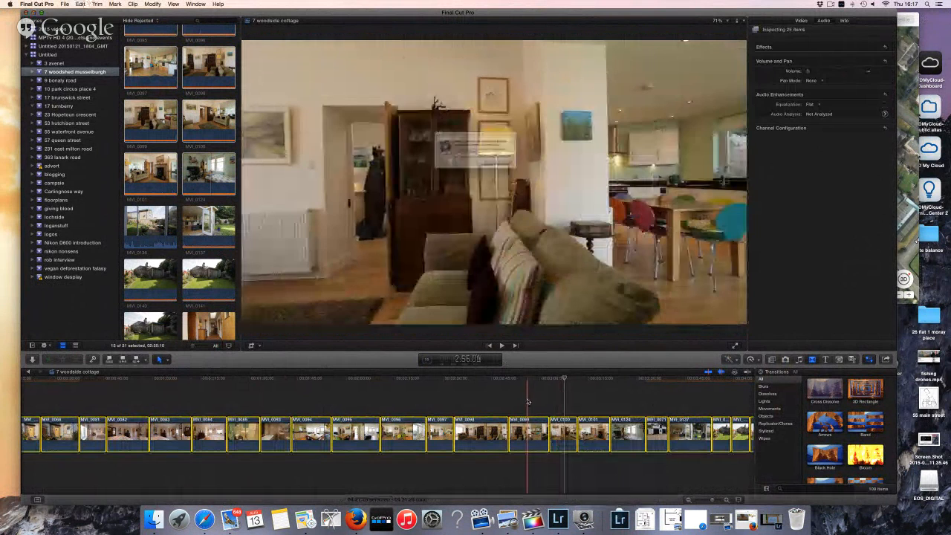
pyautogui.click(517, 173)
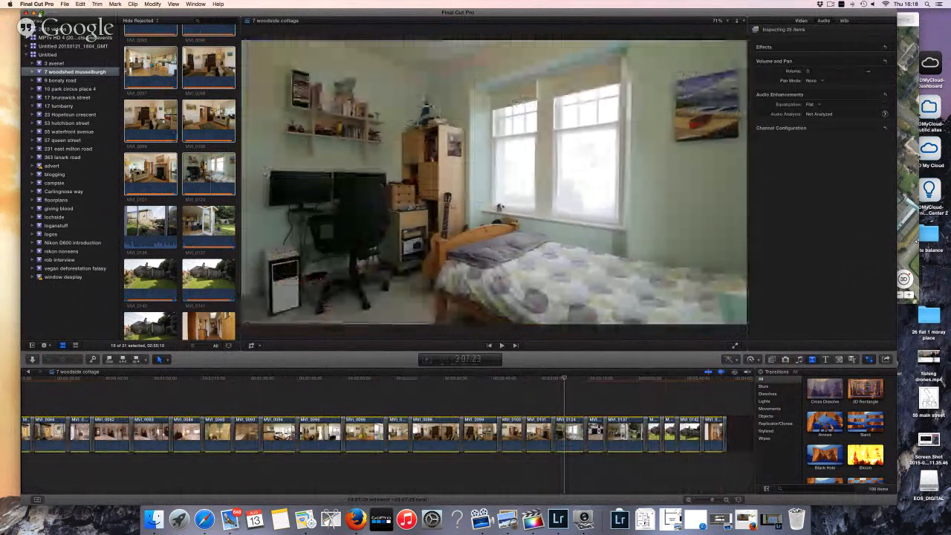
# Minimise Final Cut Pro, close Image Capture, and bring back the Google+ event page in Firefox
pyautogui.click(34, 13)
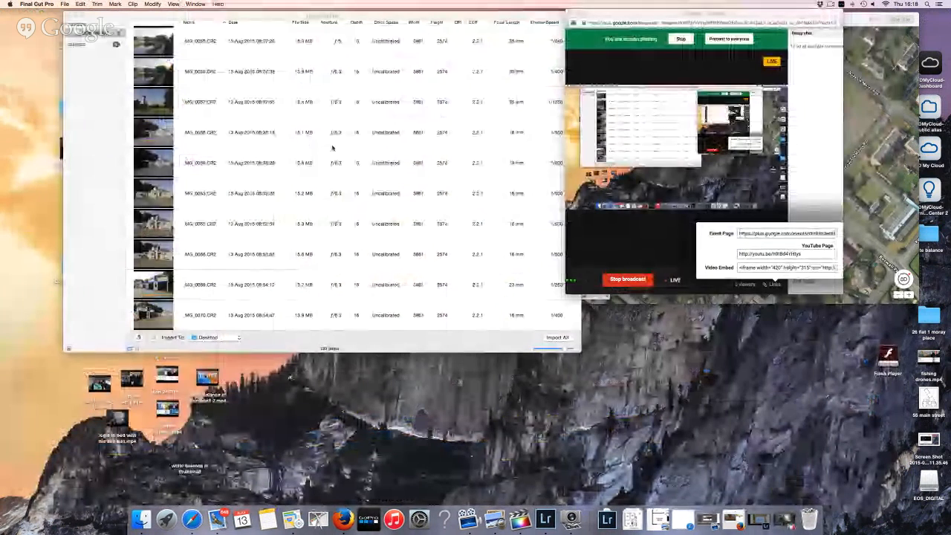
pyautogui.click(826, 96)
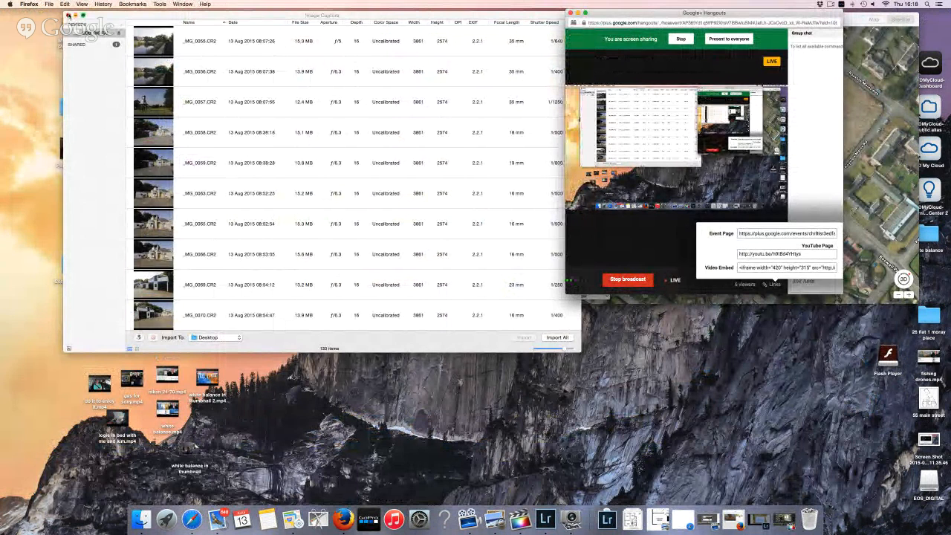
pyautogui.click(68, 16)
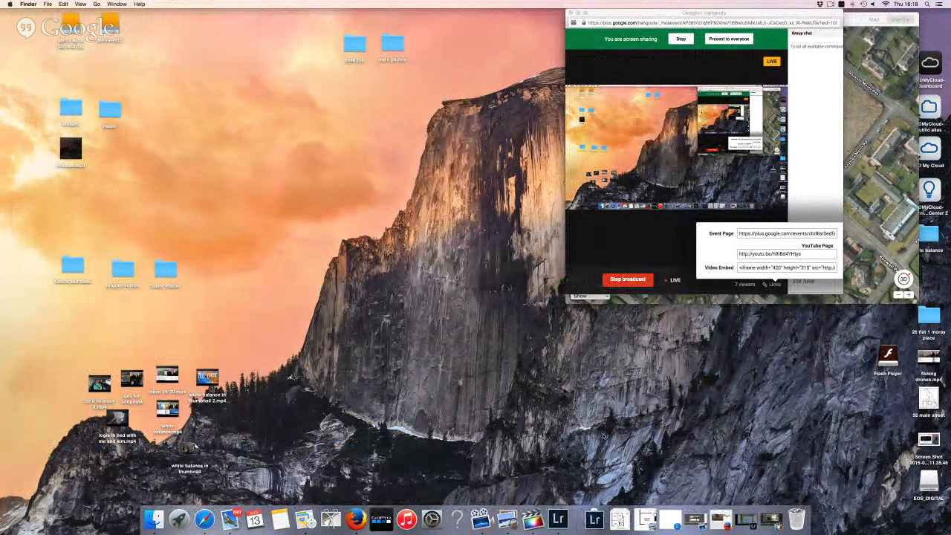
pyautogui.click(719, 518)
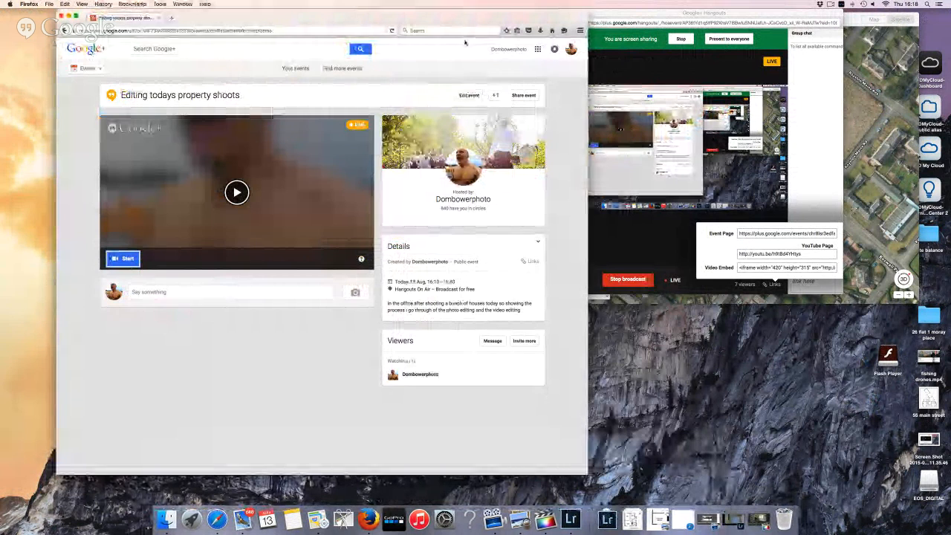
# Load the YouTube live stream page in a new tab and reply 'alive' to the viewer's comment
pyautogui.click(171, 18)
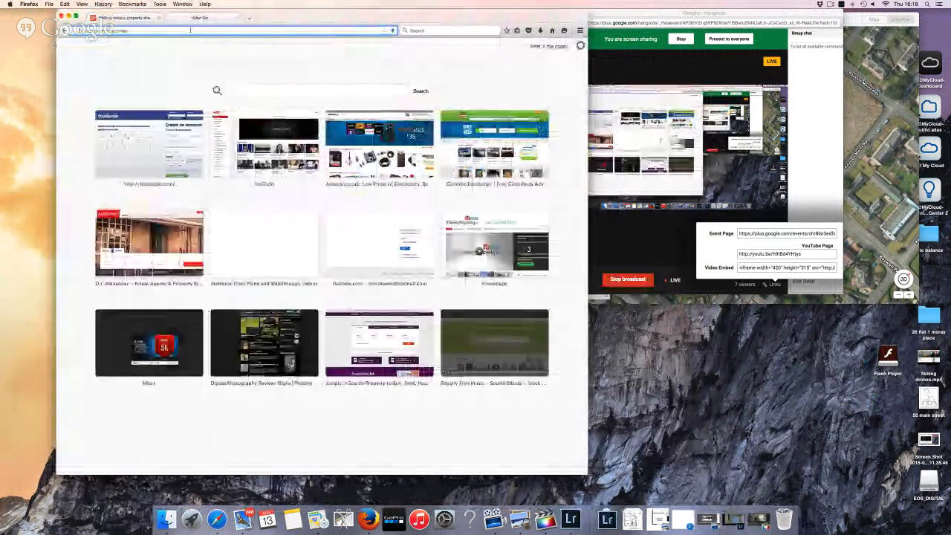
pyautogui.write('http://youtu.be/h9tBd4YHtys')
pyautogui.press('Return')
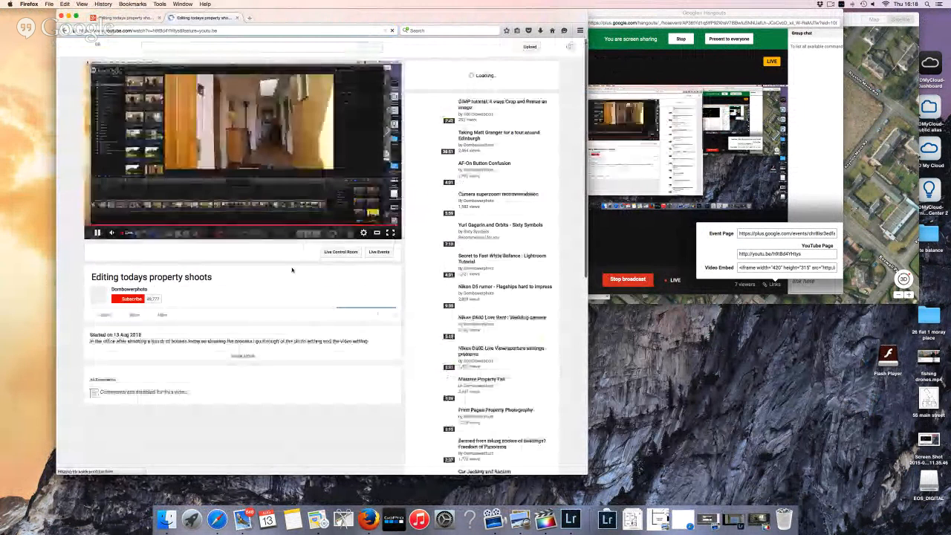
pyautogui.scroll(-2, 288, 272)
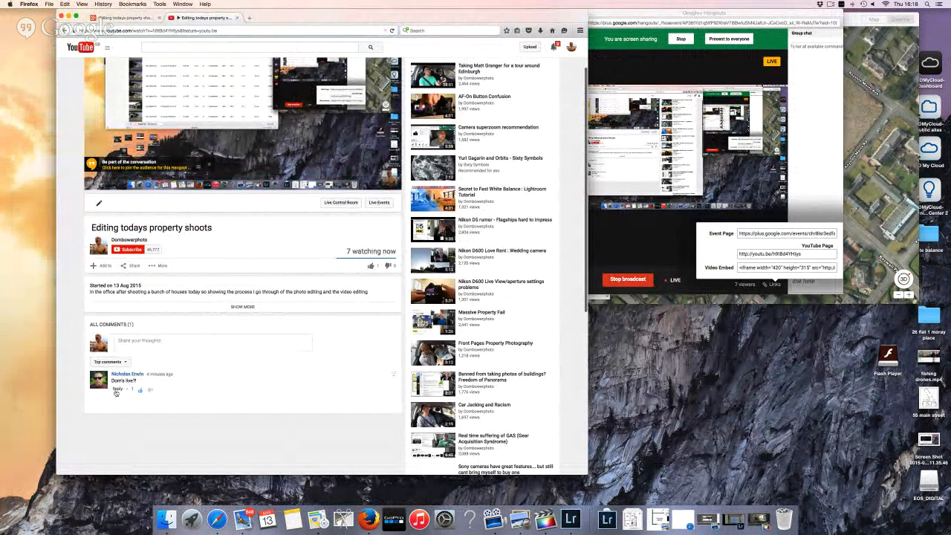
pyautogui.click(117, 389)
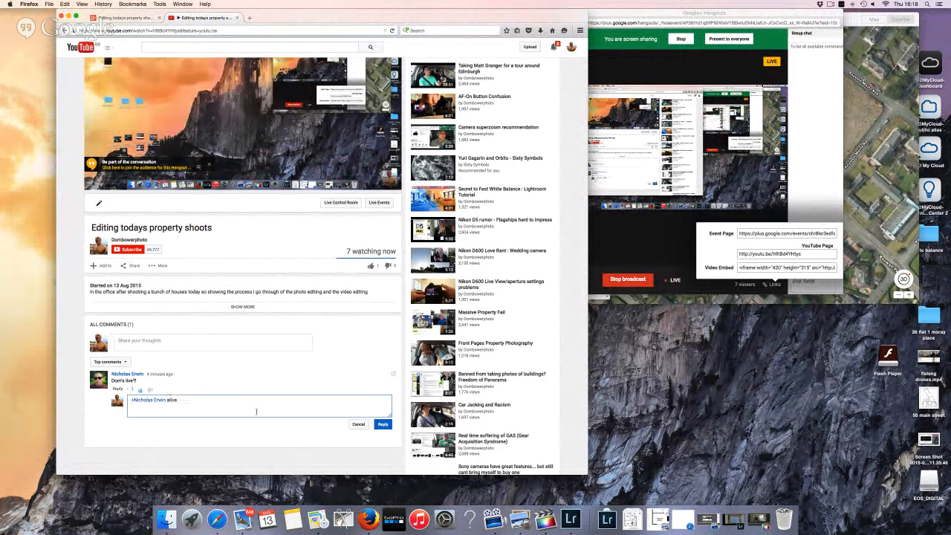
pyautogui.click(382, 424)
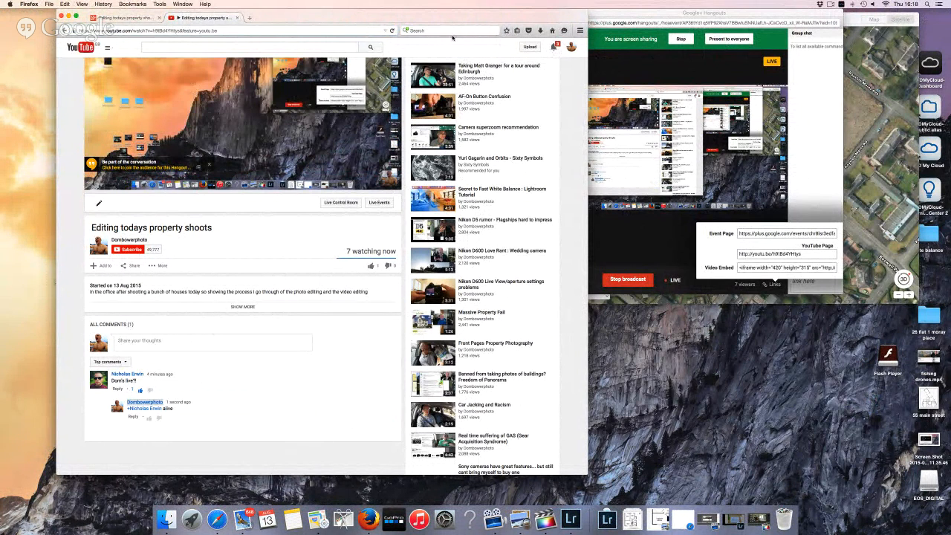
# Shift the browser window left and shrink it, then restore the minimised camera feed window
pyautogui.moveTo(440, 19); pyautogui.dragTo(391, 4)
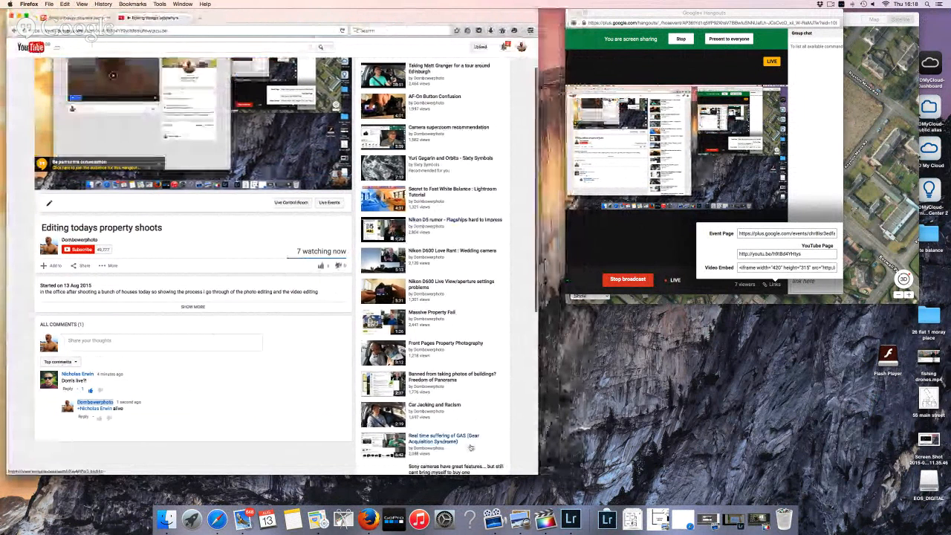
pyautogui.moveTo(539, 472); pyautogui.dragTo(433, 432)
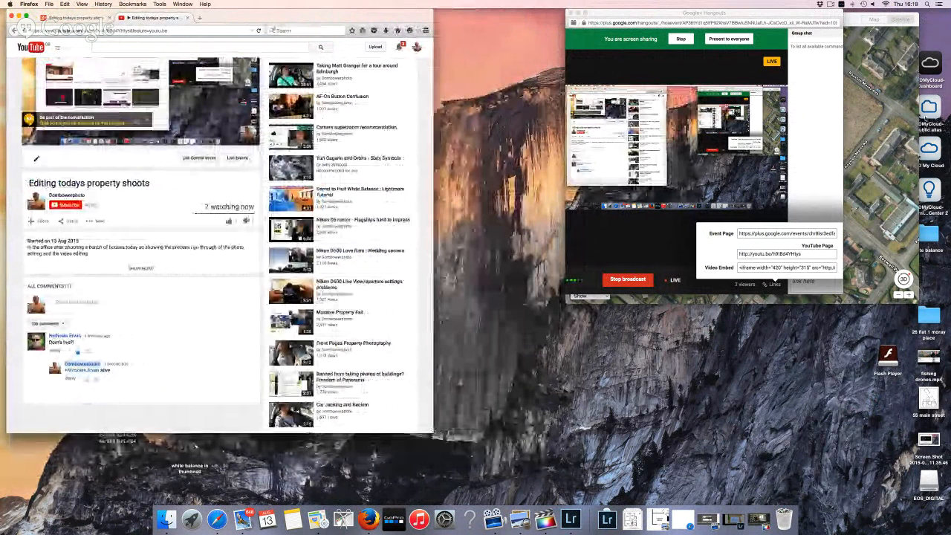
pyautogui.moveTo(739, 301)
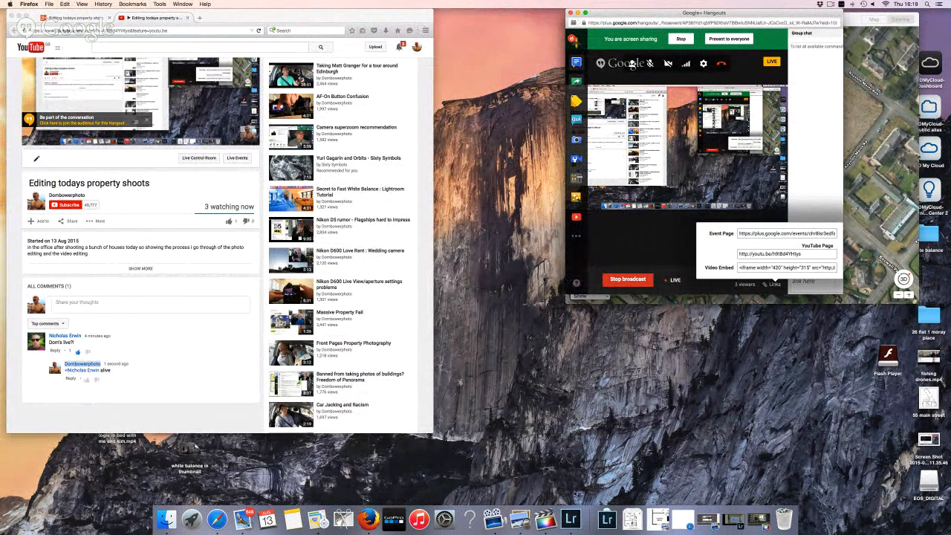
pyautogui.click(735, 519)
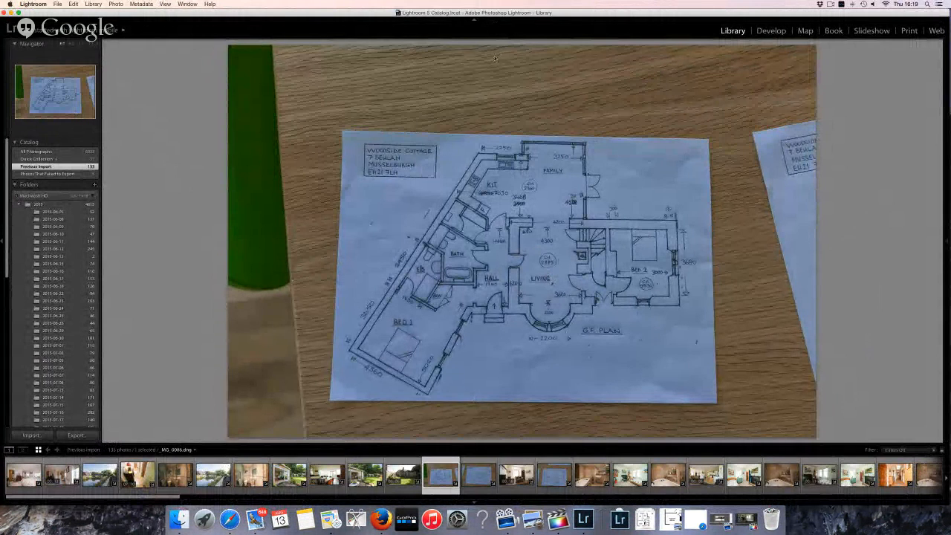
# Filter the Grid by File Type to Digital Negative / Lossless and develop the floor-plan photo
pyautogui.press('g')
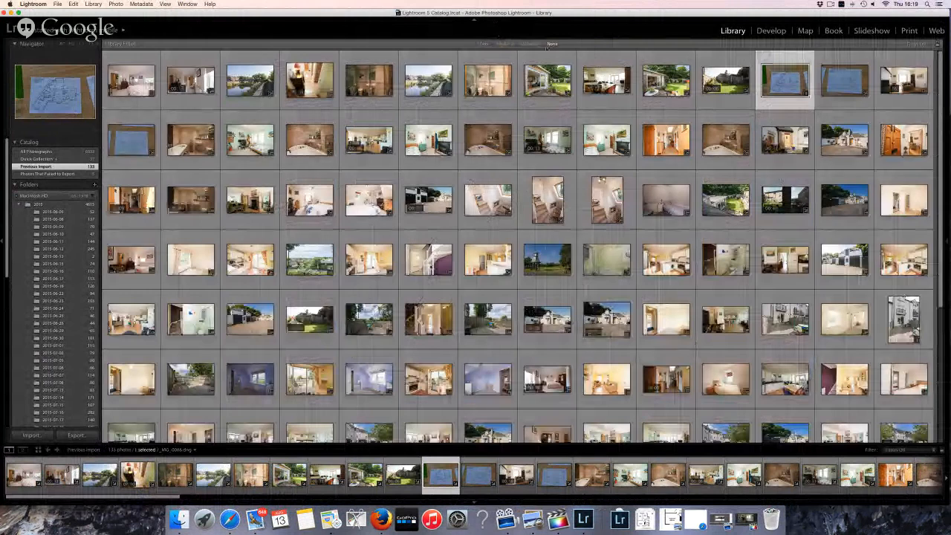
pyautogui.click(535, 44)
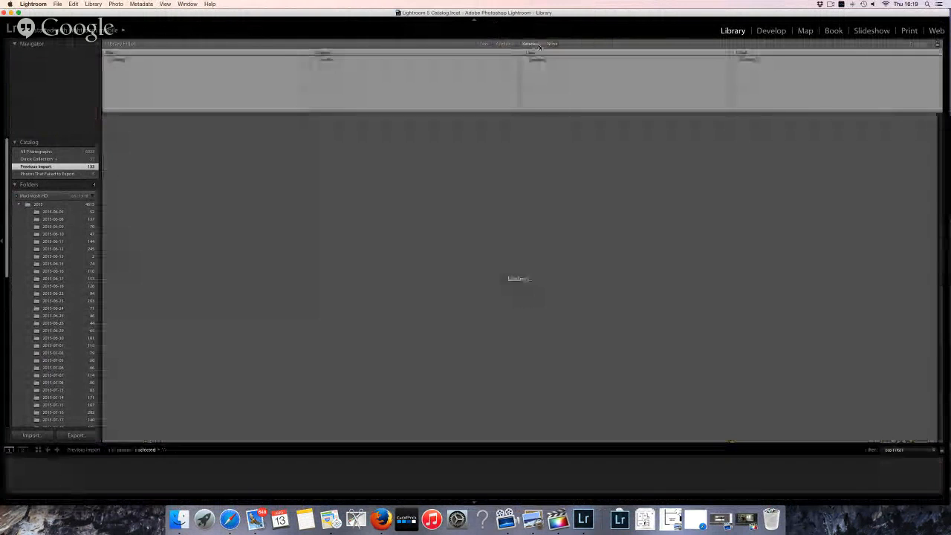
pyautogui.click(747, 52)
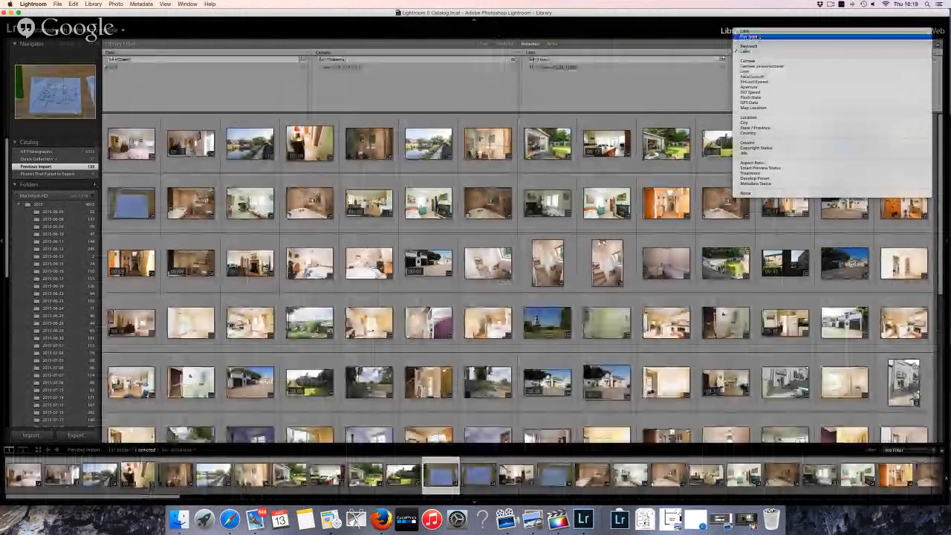
pyautogui.click(755, 37)
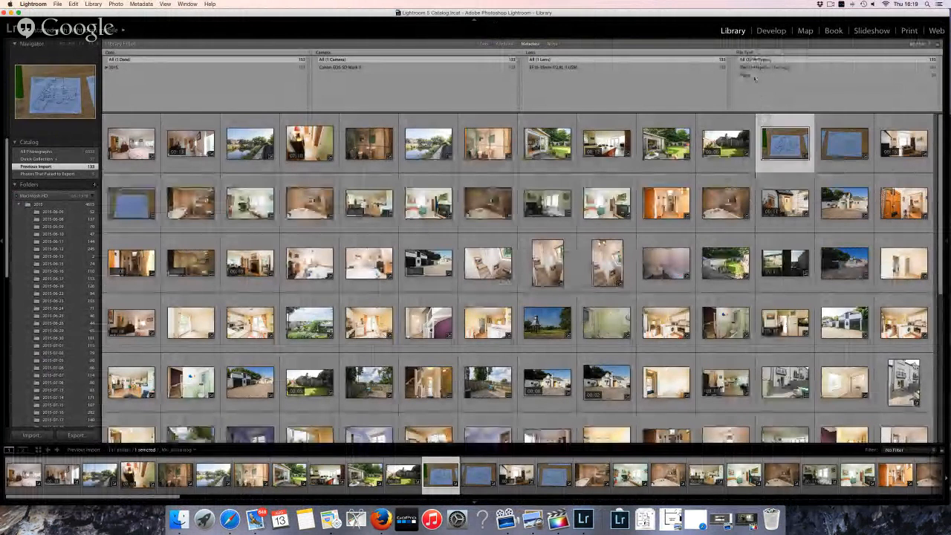
pyautogui.click(756, 68)
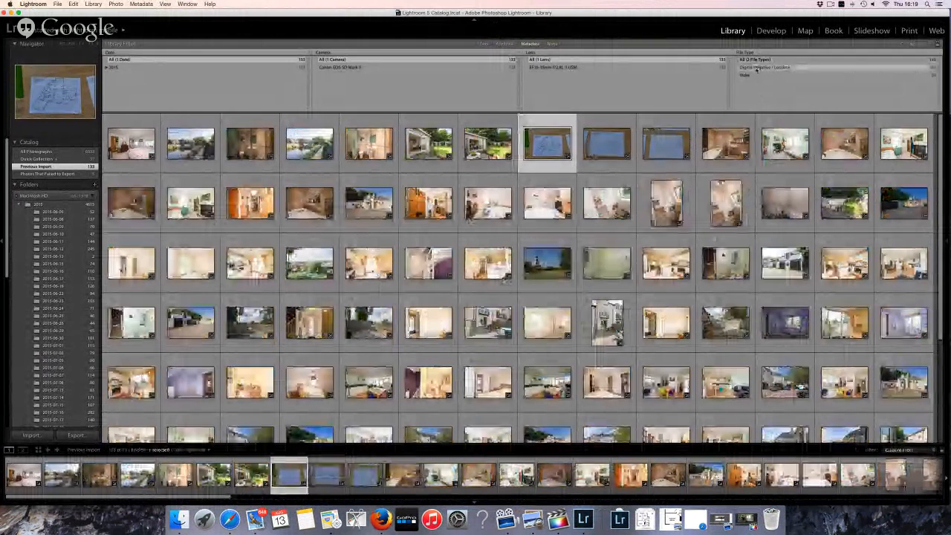
pyautogui.click(769, 32)
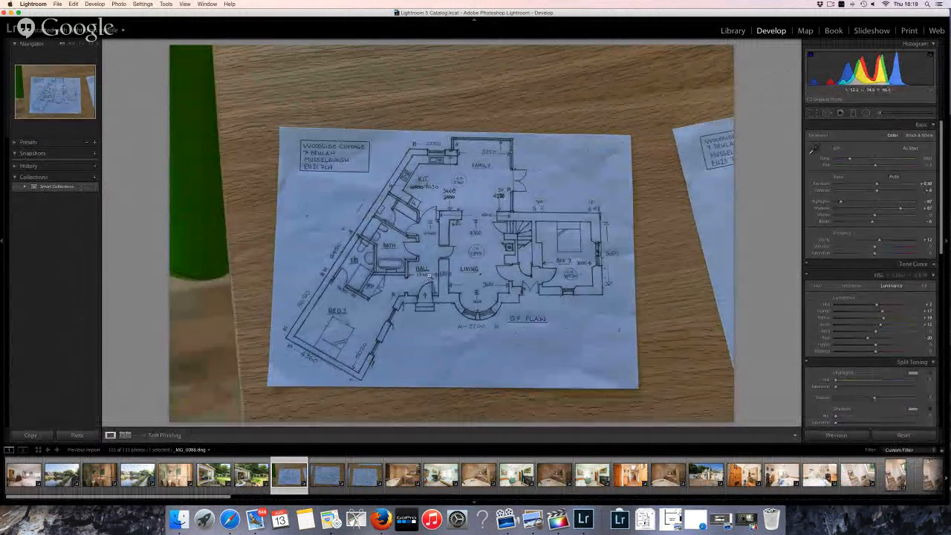
# Neutralise the ground-floor plan's white balance from the paper, set Highlights -10, Shadows +12, and crop to the paper
pyautogui.click(429, 276)
pyautogui.click(428, 276)
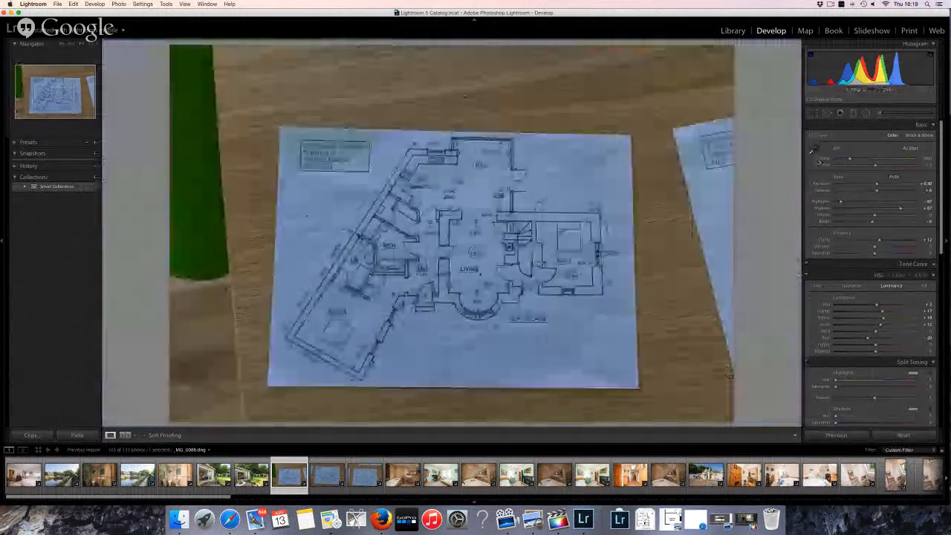
pyautogui.click(818, 158)
pyautogui.click(550, 192)
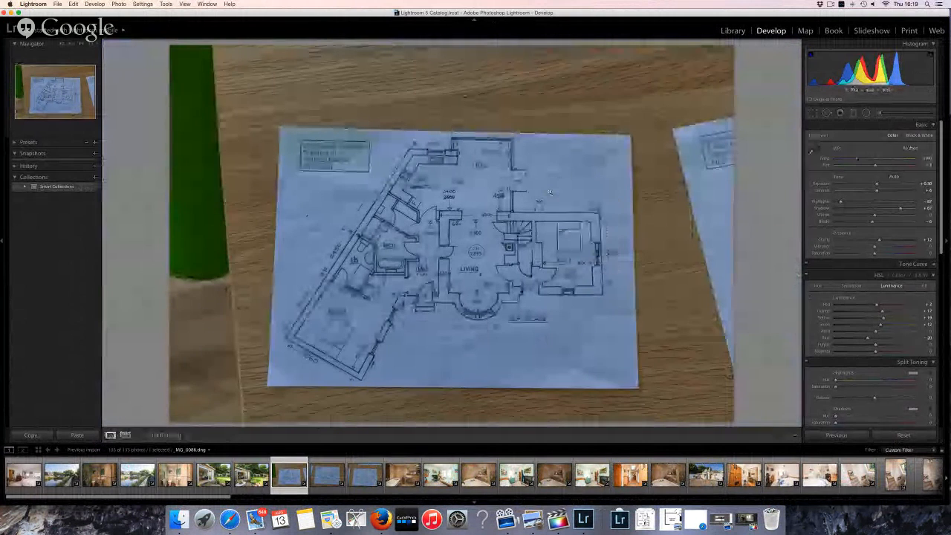
pyautogui.click(869, 202)
pyautogui.click(879, 208)
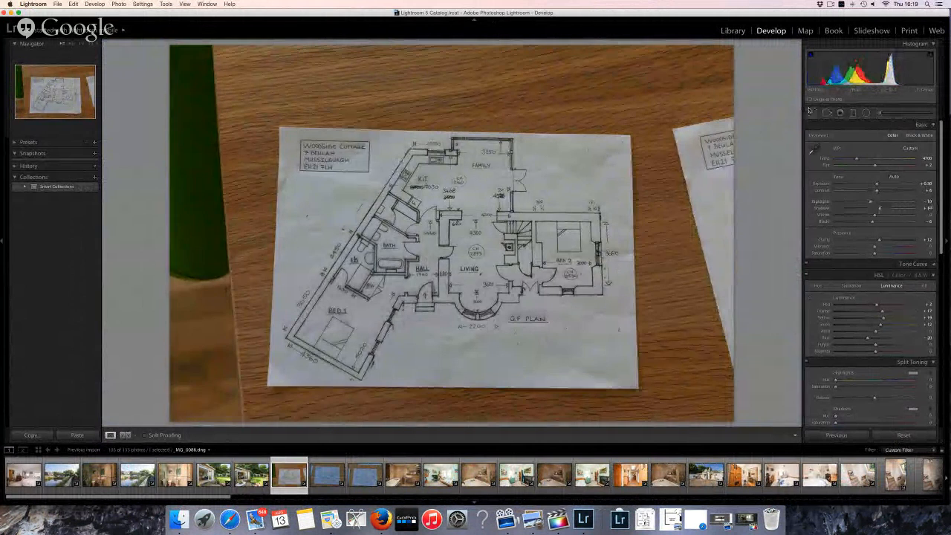
pyautogui.click(811, 112)
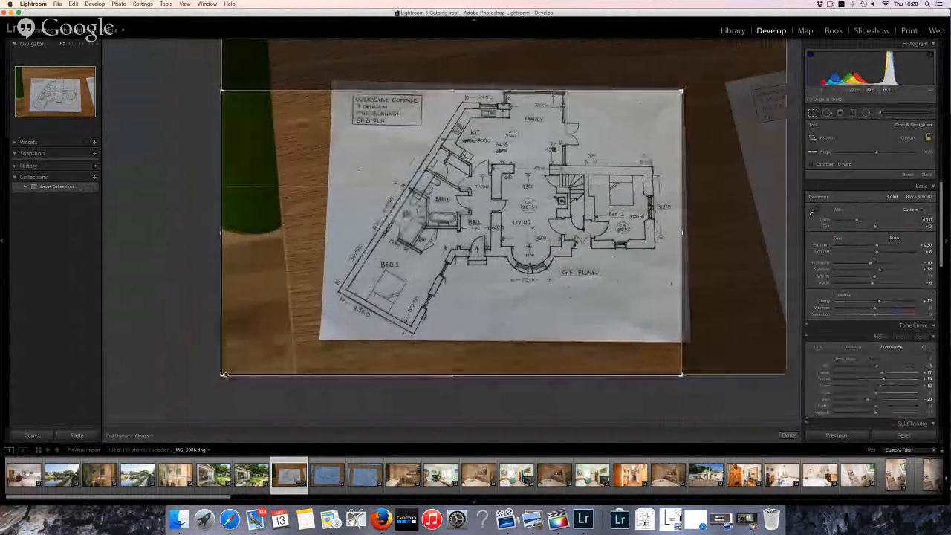
pyautogui.moveTo(224, 373); pyautogui.dragTo(276, 353)
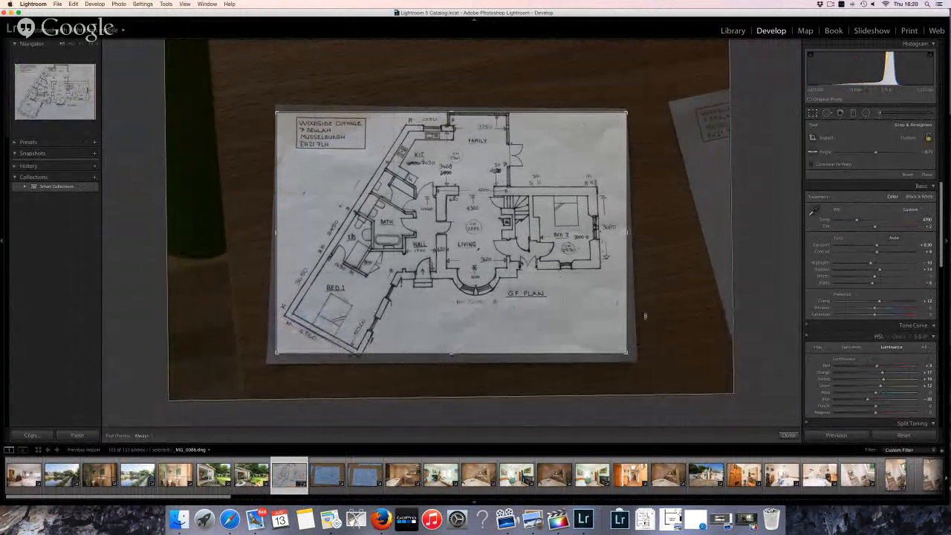
# Straighten and crop the first-floor plan to the paper, then neutralise its white balance
pyautogui.press('Right')
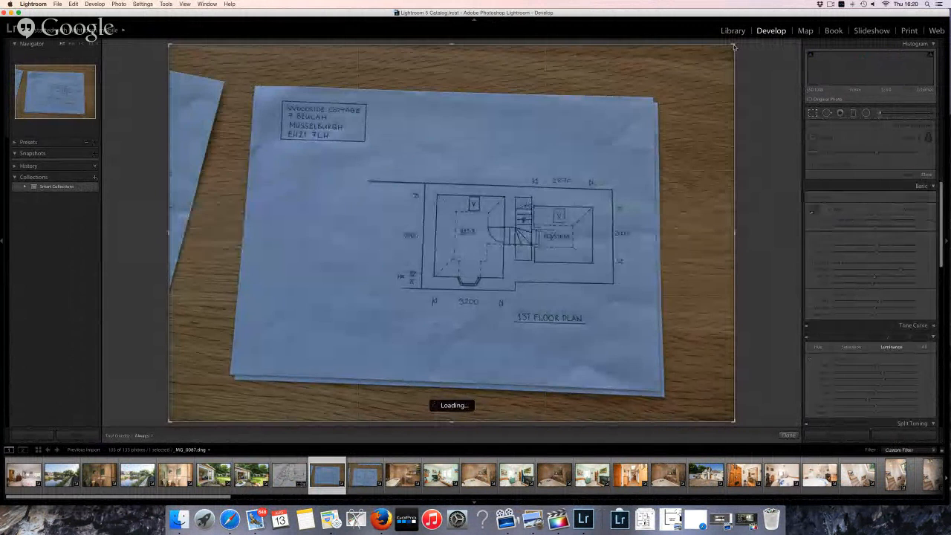
pyautogui.moveTo(708, 59); pyautogui.dragTo(693, 72)
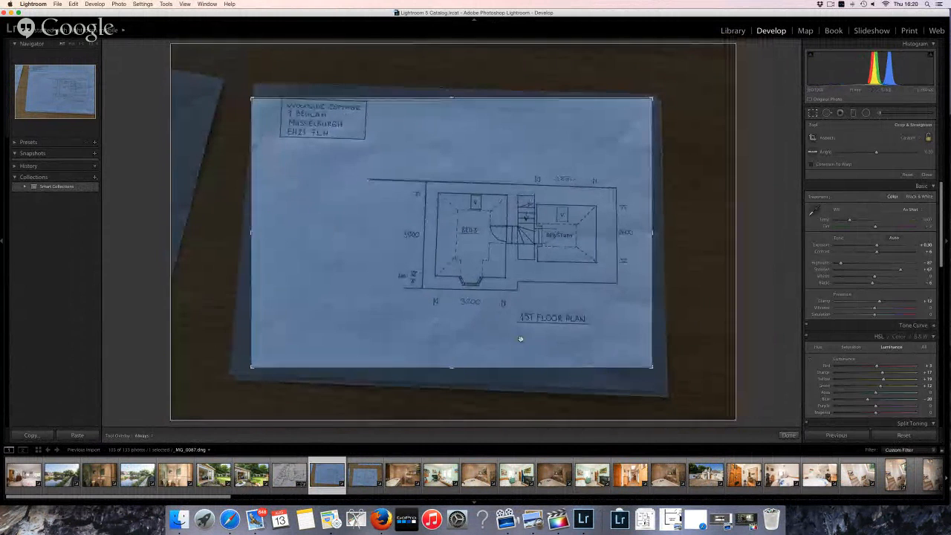
pyautogui.moveTo(697, 321); pyautogui.dragTo(696, 320)
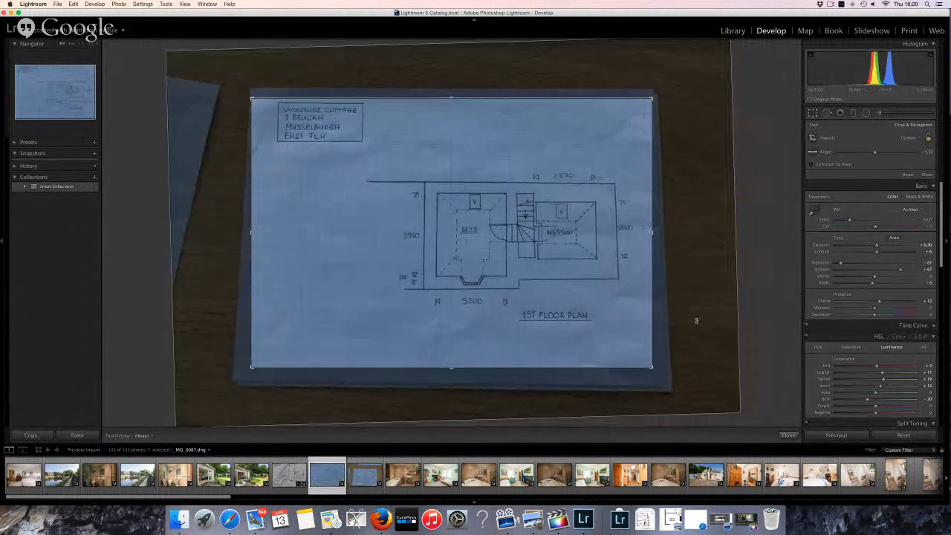
pyautogui.press('Escape')
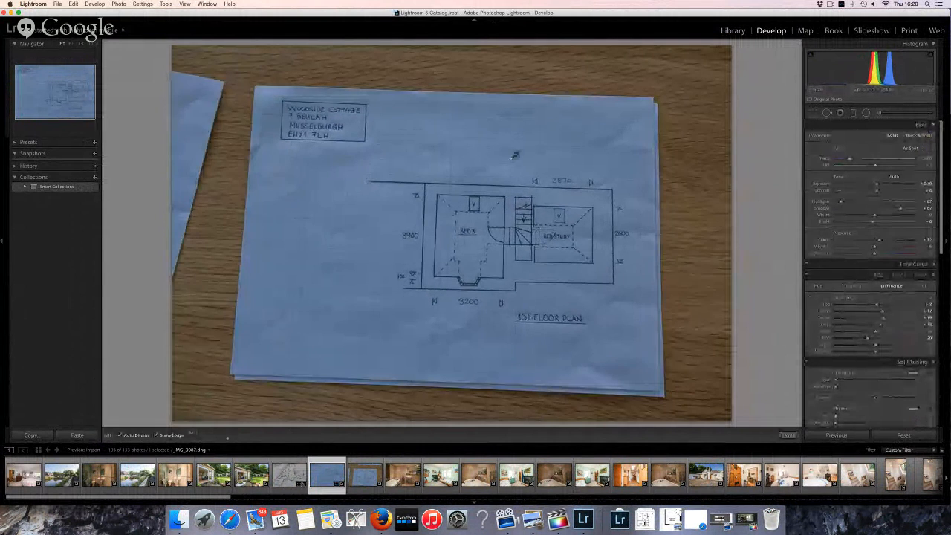
pyautogui.click(512, 155)
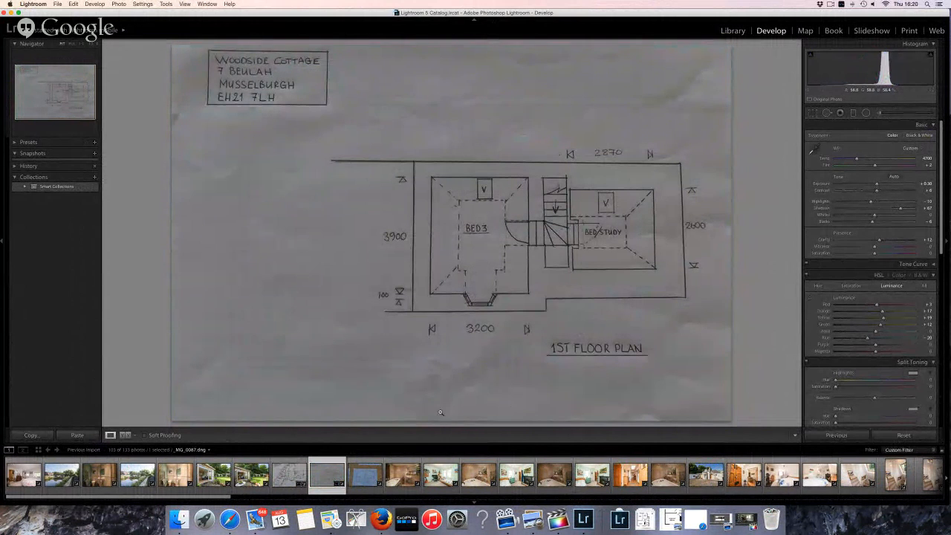
pyautogui.press('Right')
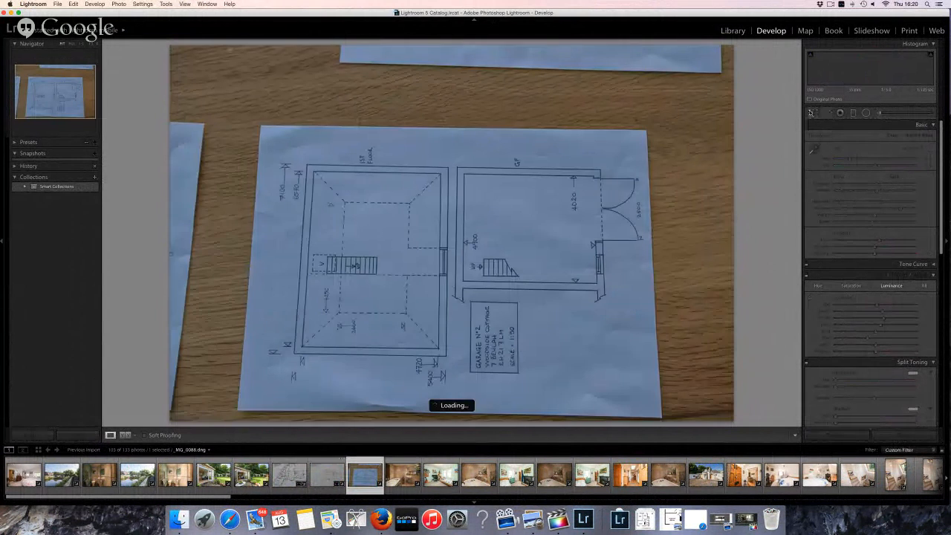
# Crop and straighten the garage plan to the paper, setting Temp 5003 and raising Highlights
pyautogui.click(811, 112)
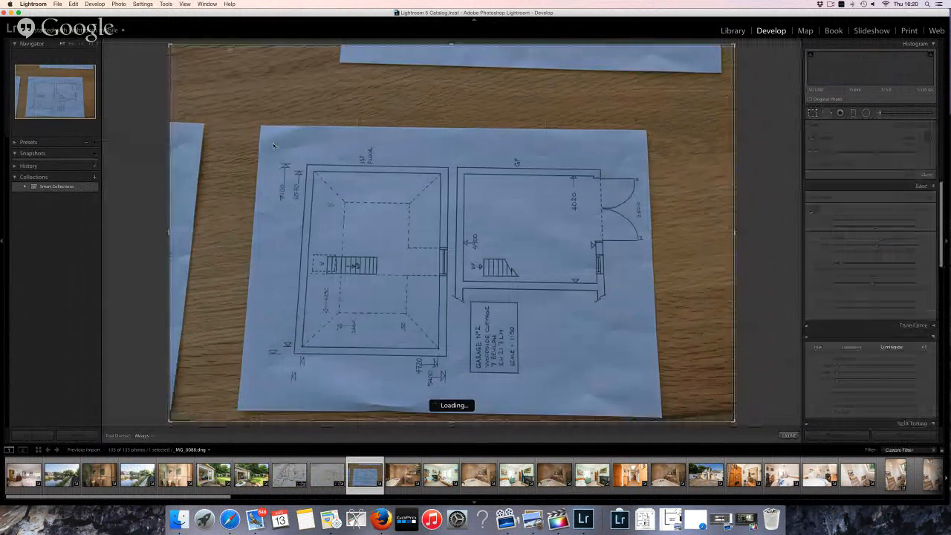
pyautogui.moveTo(169, 47); pyautogui.dragTo(234, 107)
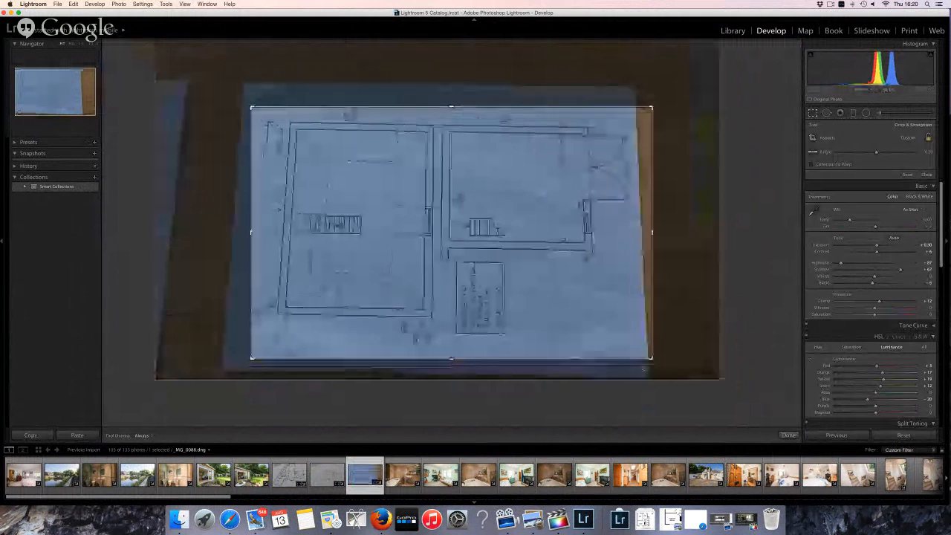
pyautogui.moveTo(639, 365); pyautogui.dragTo(645, 362)
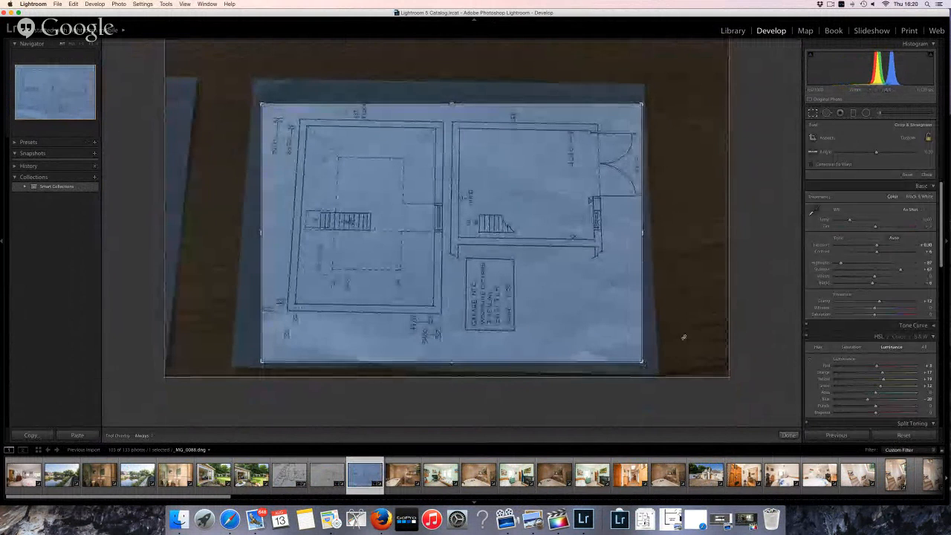
pyautogui.moveTo(683, 337); pyautogui.dragTo(684, 335)
pyautogui.moveTo(849, 220); pyautogui.dragTo(858, 219)
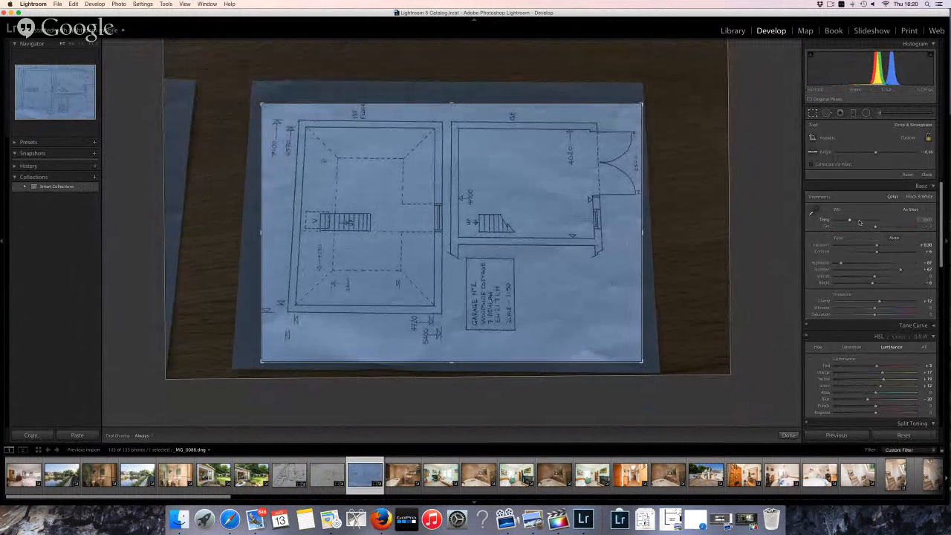
pyautogui.moveTo(871, 263); pyautogui.dragTo(870, 263)
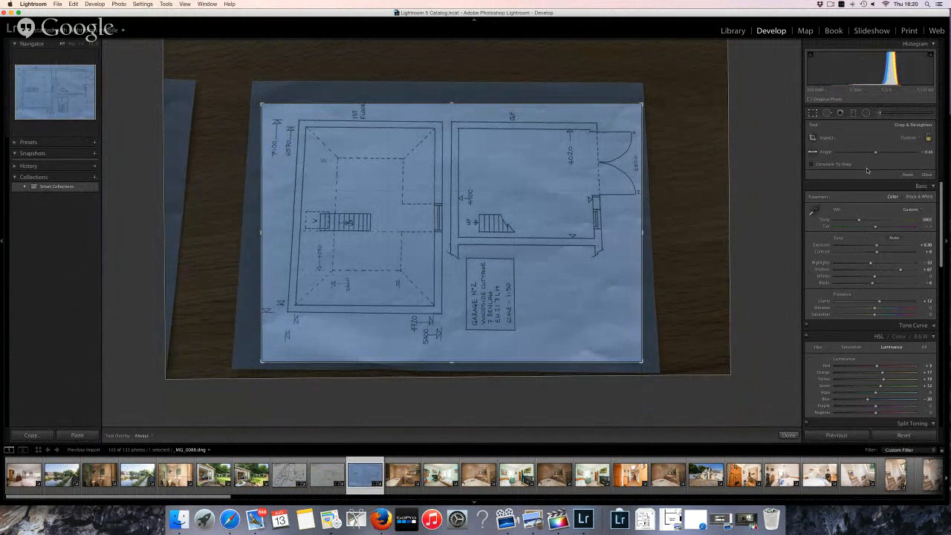
pyautogui.press('Escape')
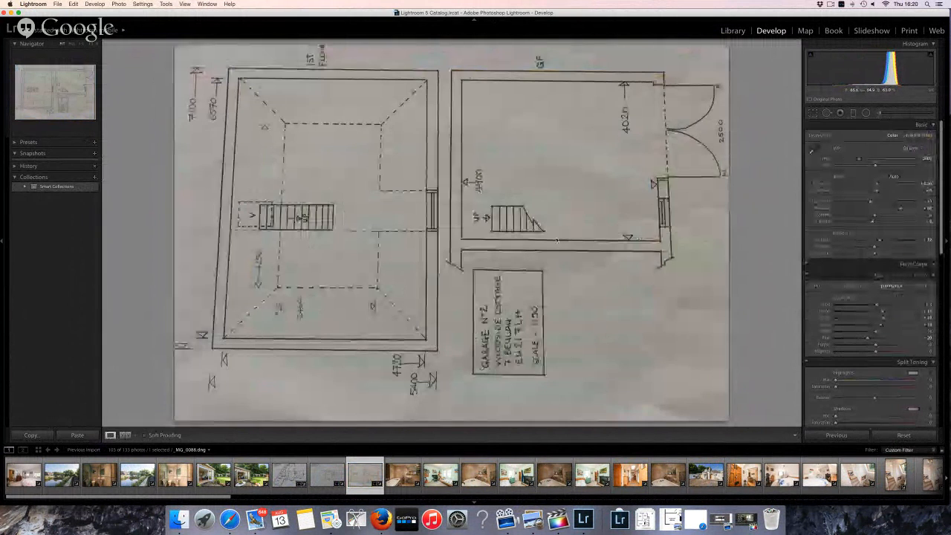
# Rotate the garage plan clockwise to portrait and add the other floor plans to the selection
pyautogui.rightClick(558, 239)
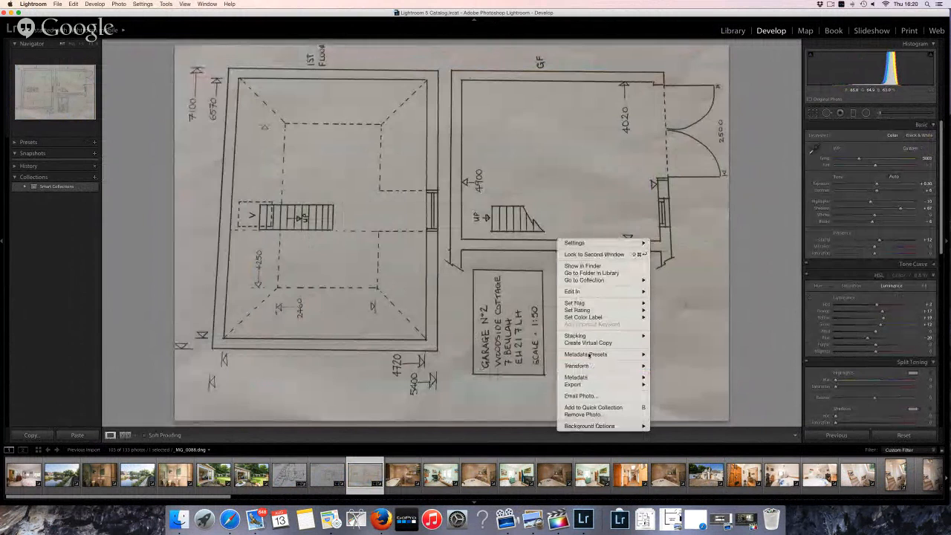
pyautogui.moveTo(624, 366)
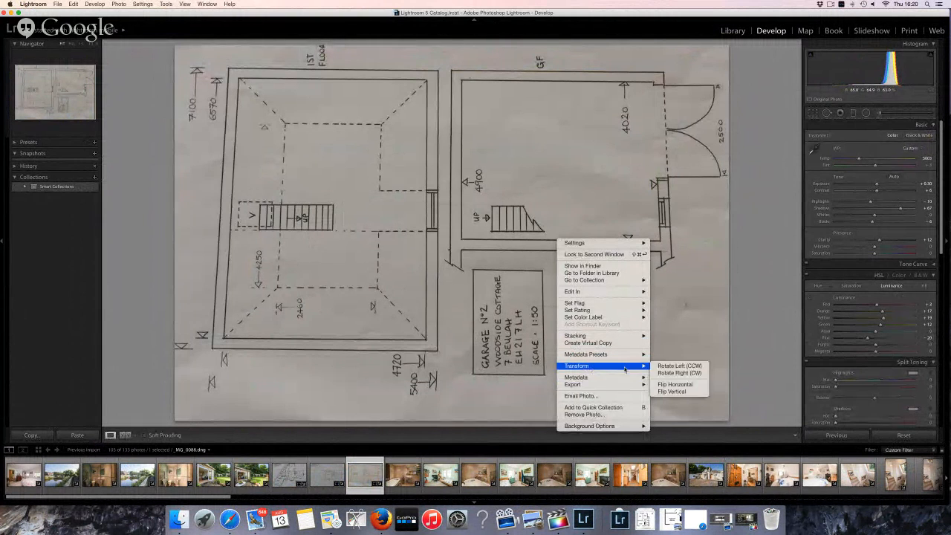
pyautogui.click(689, 370)
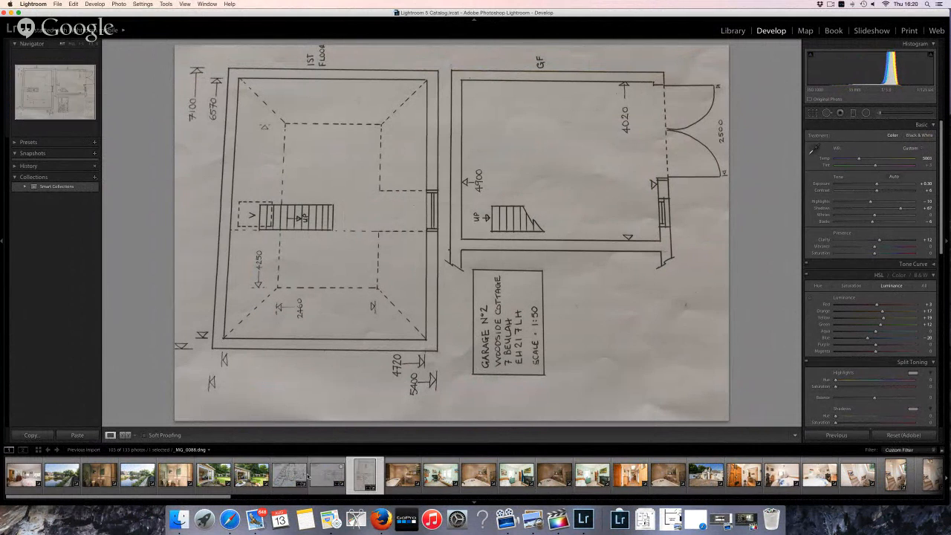
pyautogui.keyDown('shift'); pyautogui.click(277, 477); pyautogui.keyUp('shift')
pyautogui.rightClick(277, 476)
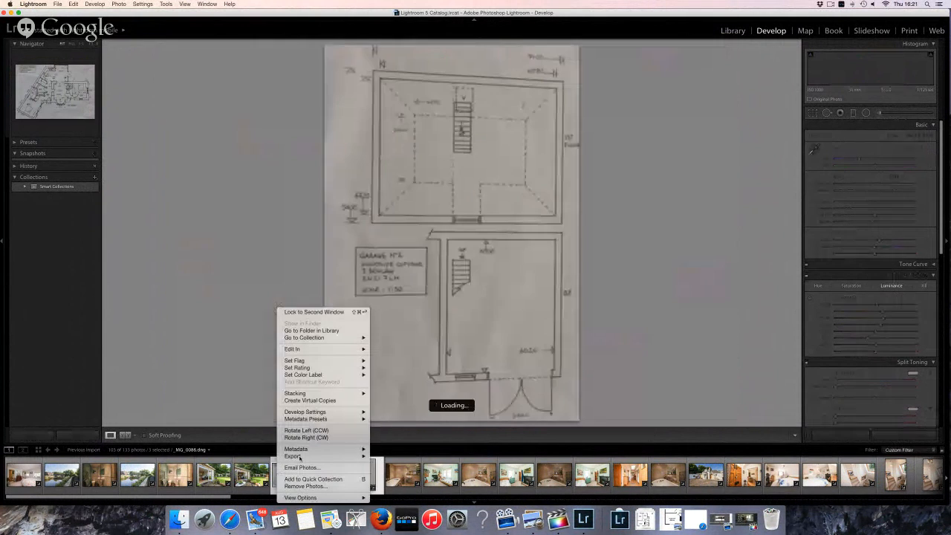
# Export the three floor plans as JPEGs into a Desktop 'floorplans' subfolder with 'floorplans' file names
pyautogui.moveTo(327, 455)
pyautogui.click(411, 443)
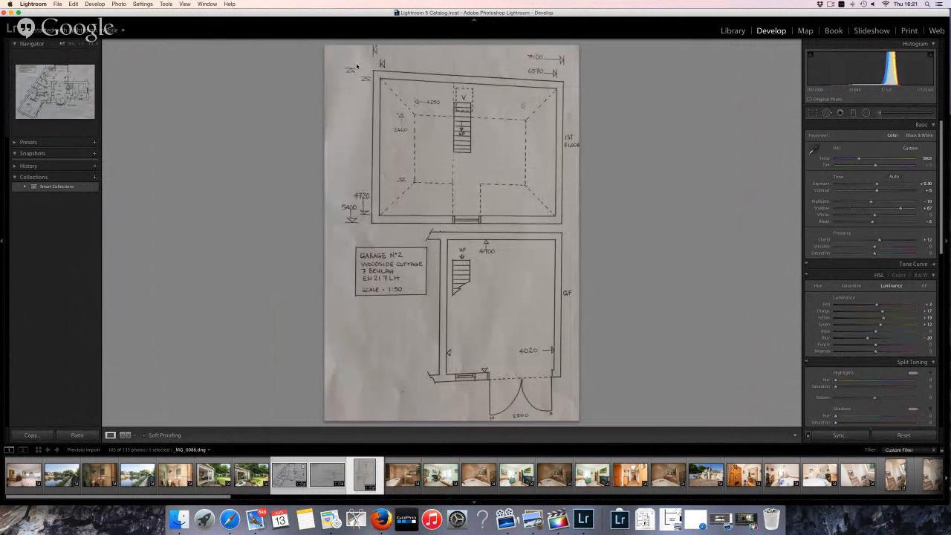
pyautogui.tripleClick(309, 87)
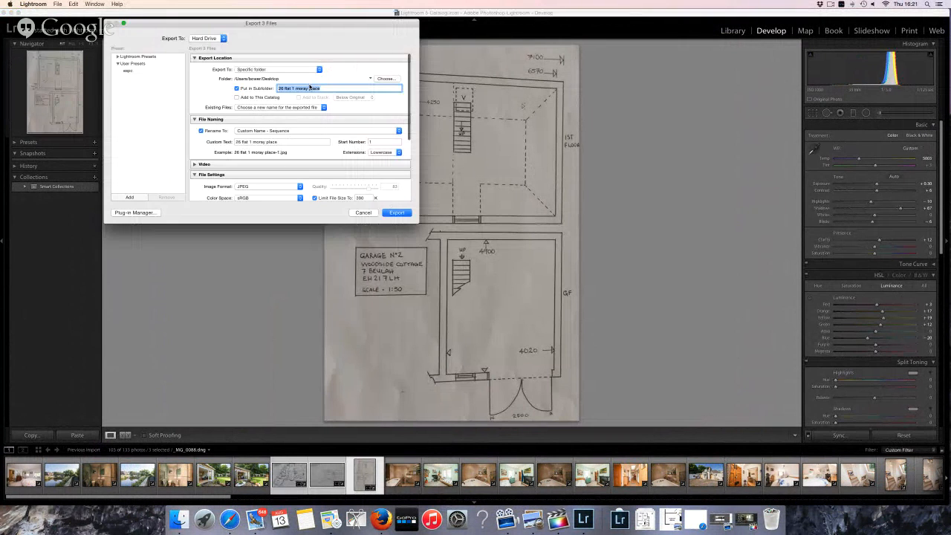
pyautogui.write('floorplans')
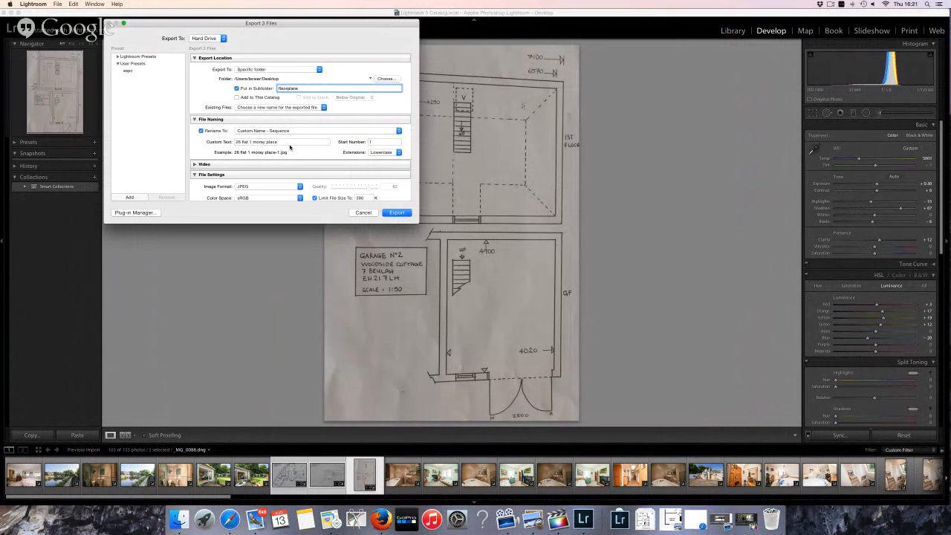
pyautogui.tripleClick(289, 141)
pyautogui.write('floorplans')
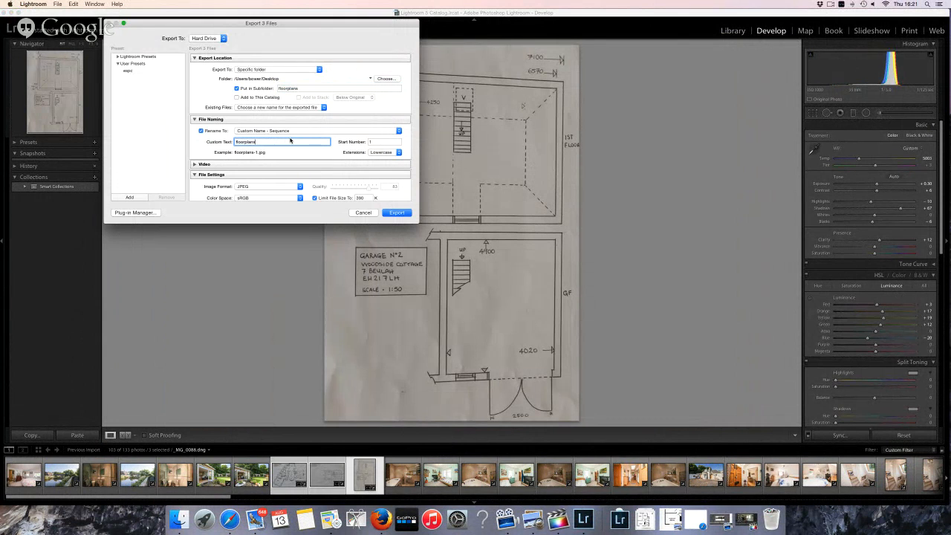
pyautogui.scroll(-5, 289, 139)
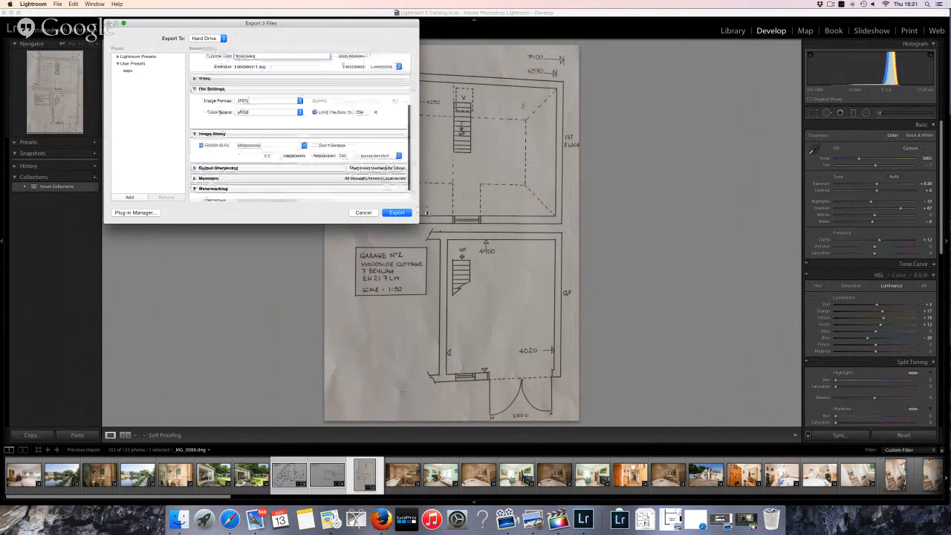
pyautogui.click(401, 213)
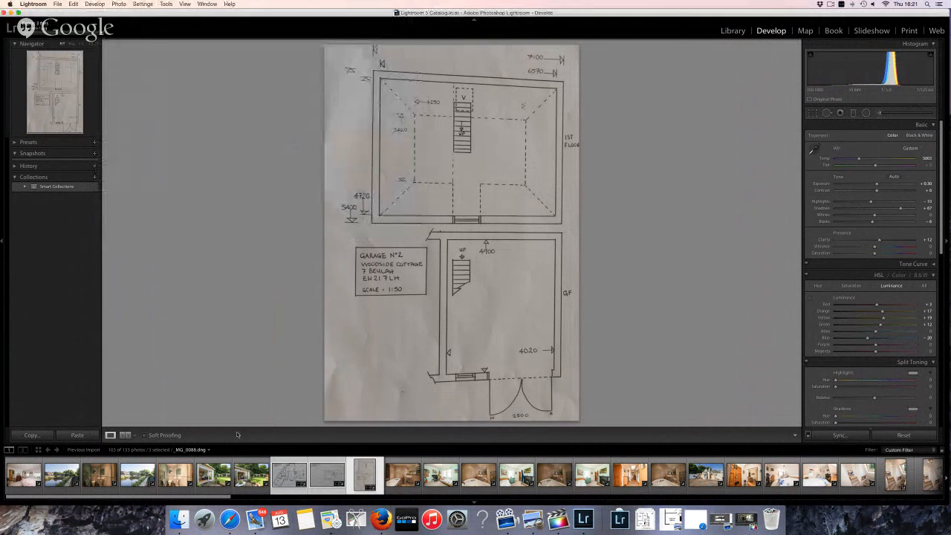
# Sample the first bedroom photo's white balance from the white wall and fine-tune its Tint
pyautogui.click(24, 482)
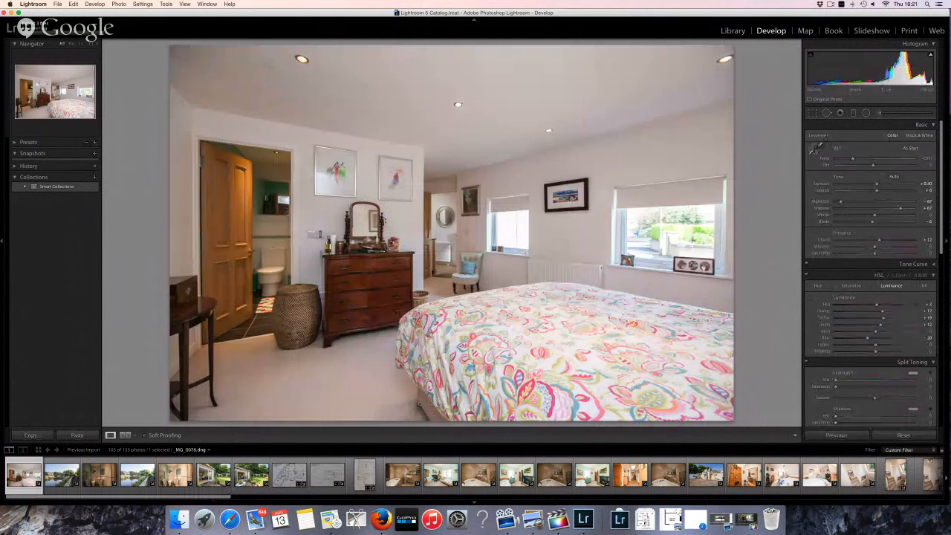
pyautogui.click(813, 149)
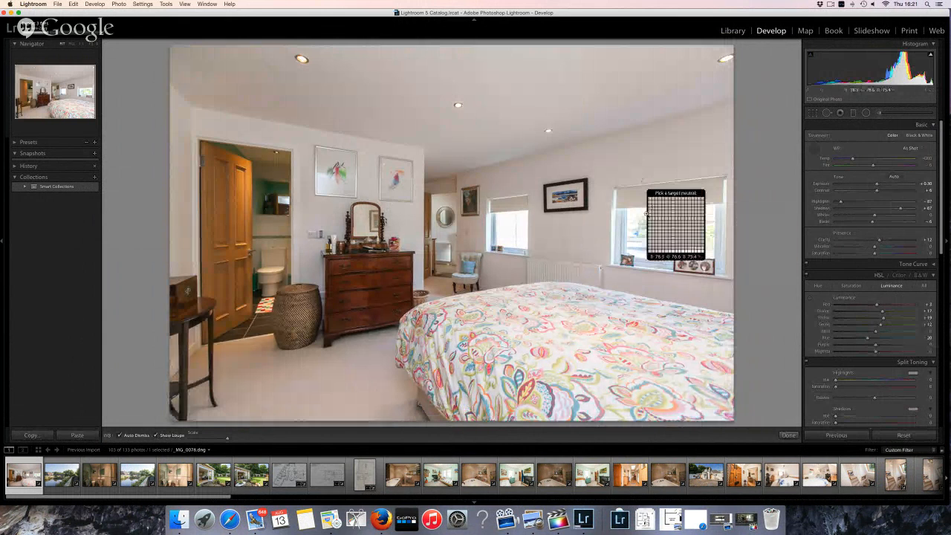
pyautogui.click(632, 167)
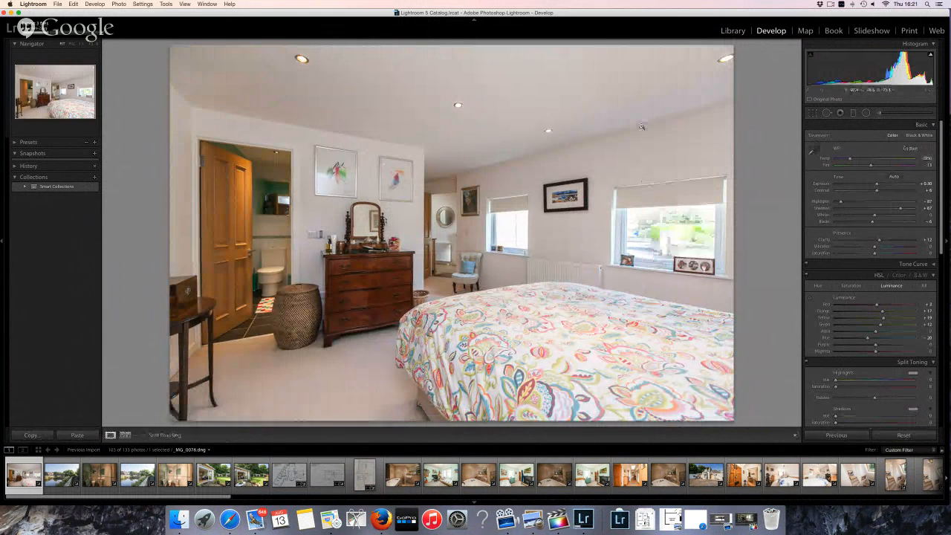
pyautogui.click(814, 113)
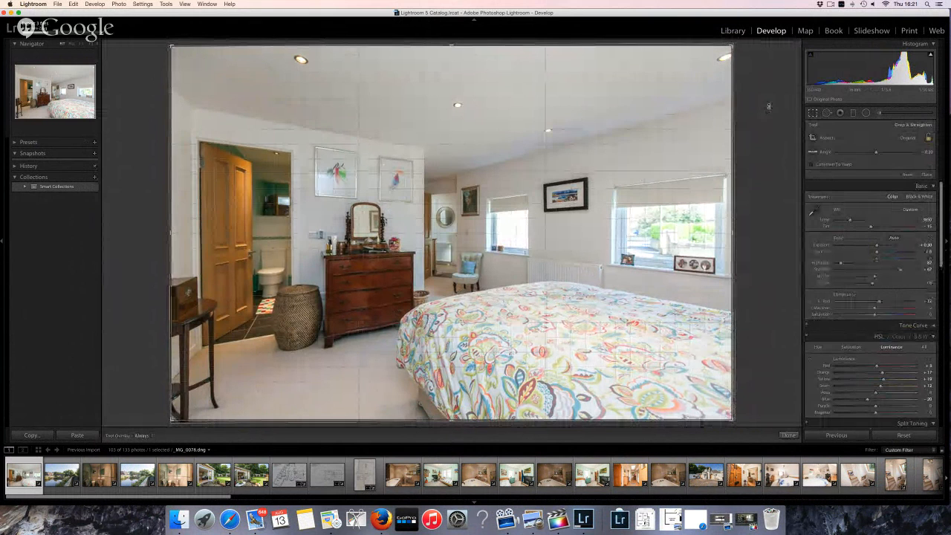
pyautogui.press('r')
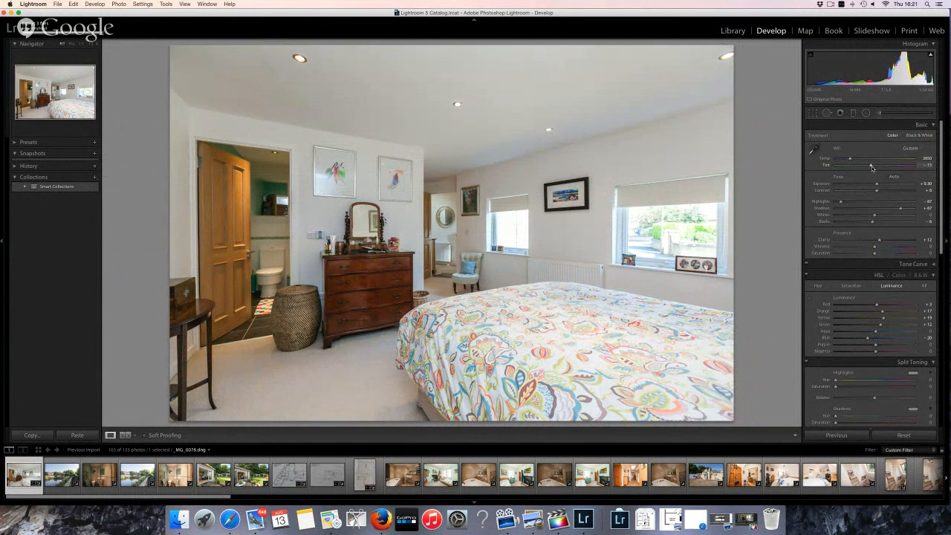
pyautogui.moveTo(871, 167); pyautogui.dragTo(874, 166)
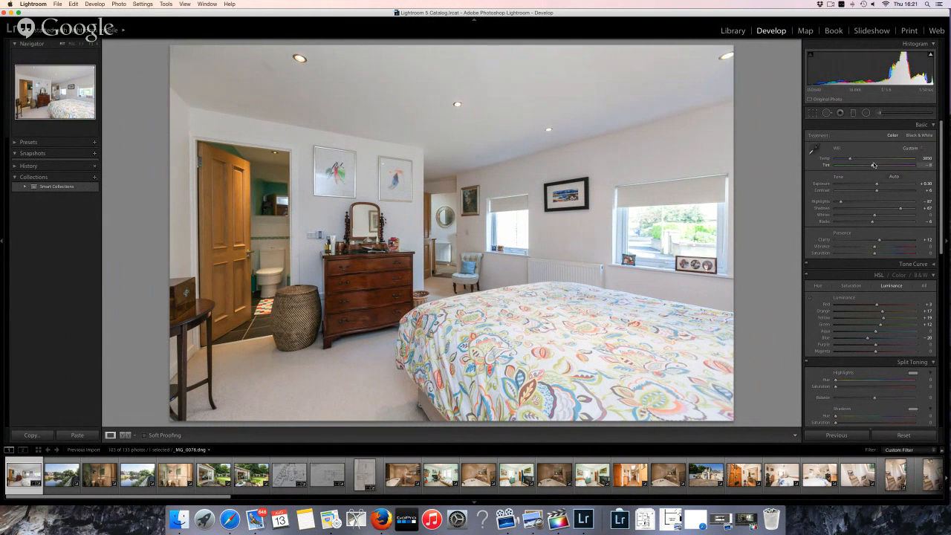
pyautogui.press('Right')
pyautogui.press('Left')
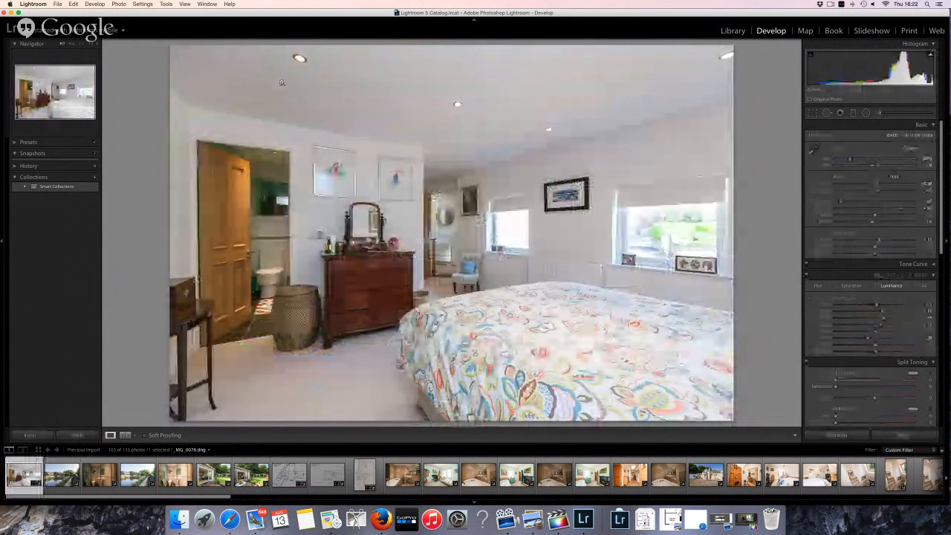
# Inspect the bedroom ceiling at 1:1 and heal the upper-left ceiling blemish with Spot Removal
pyautogui.click(286, 104)
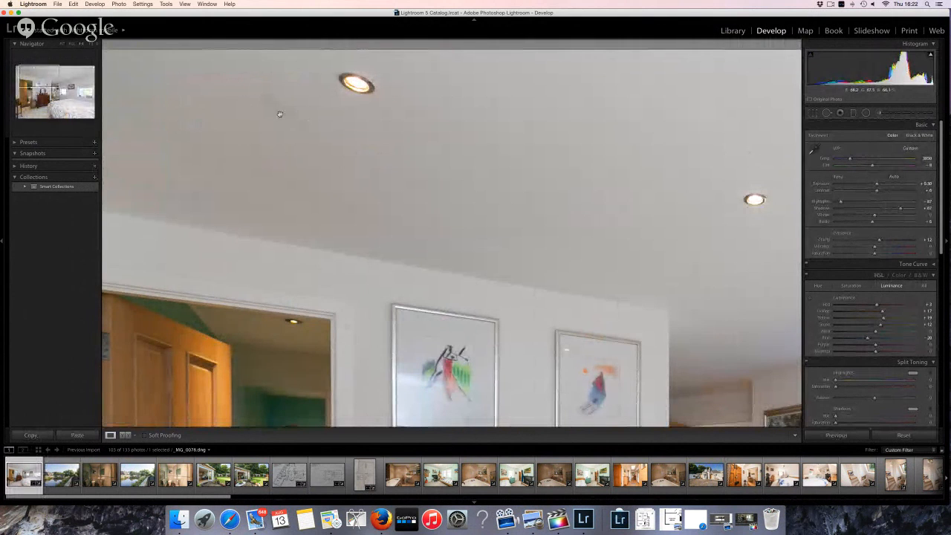
pyautogui.click(324, 136)
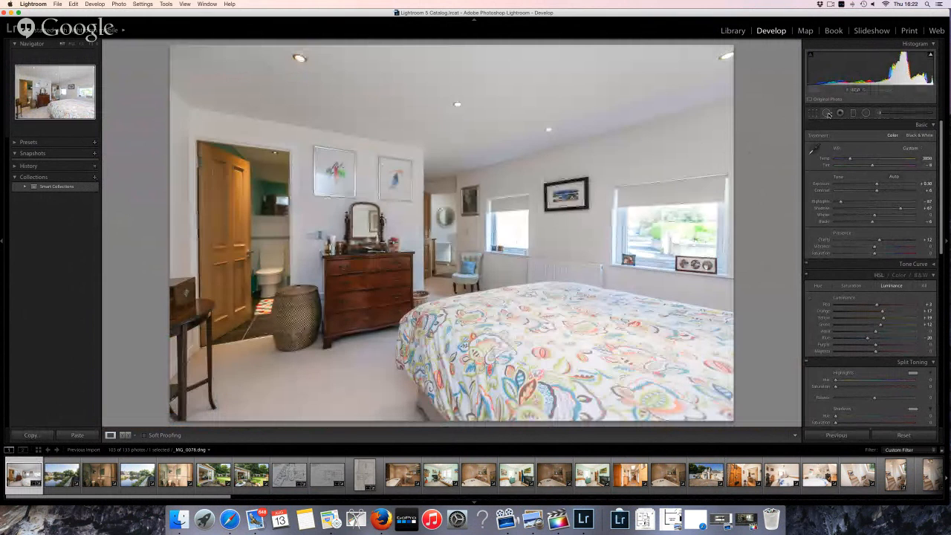
pyautogui.press('q')
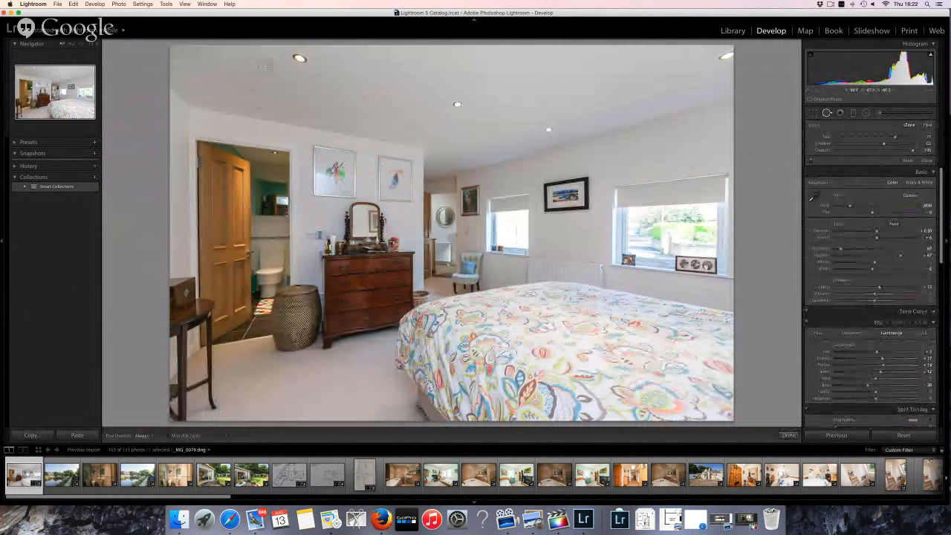
pyautogui.click(927, 124)
pyautogui.moveTo(270, 70); pyautogui.dragTo(255, 64)
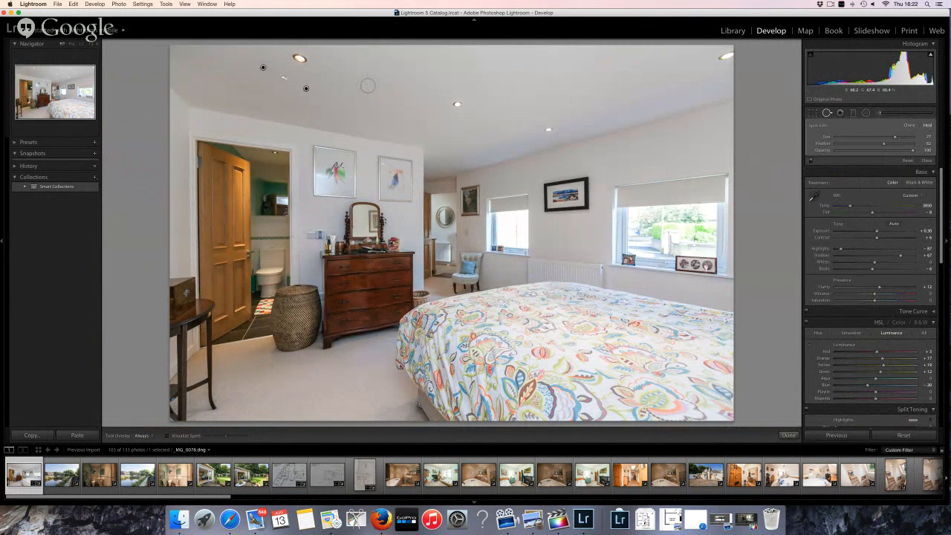
pyautogui.click(829, 112)
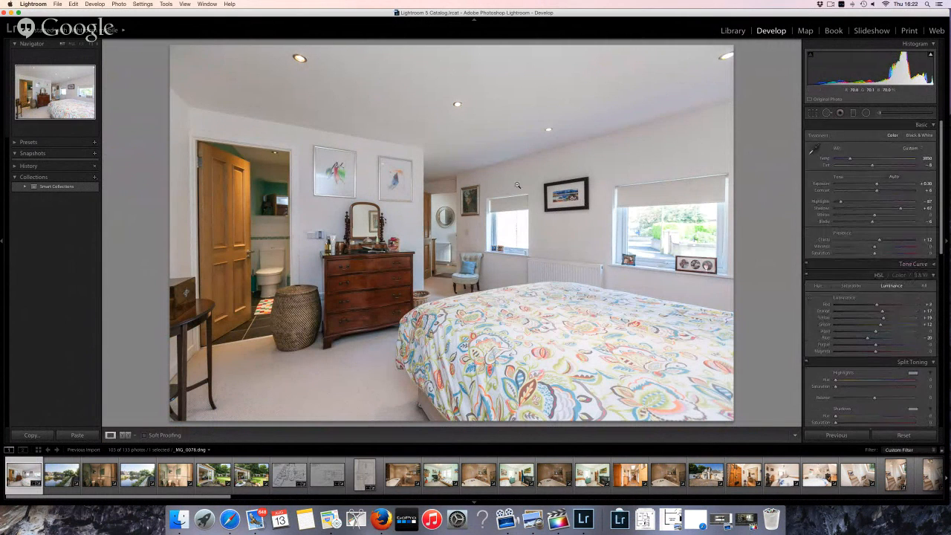
pyautogui.press('Right')
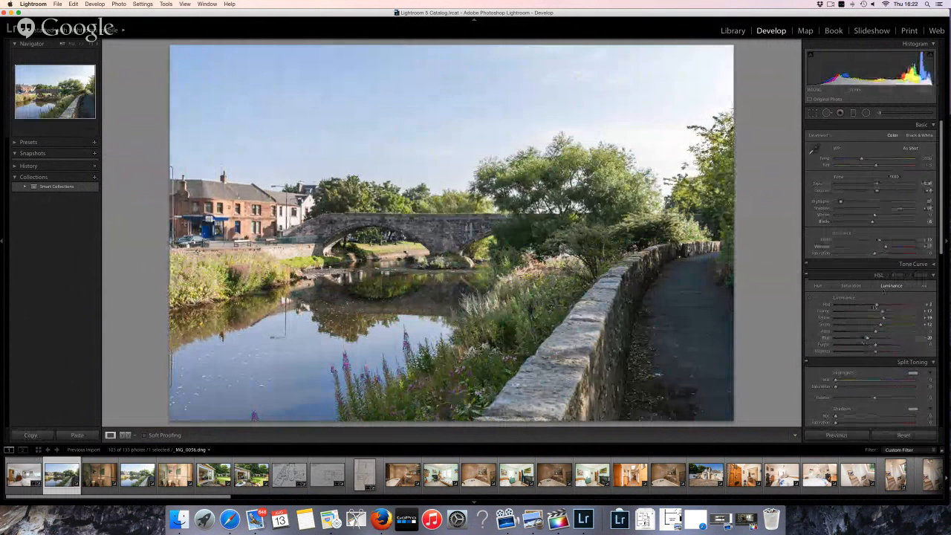
# Warm the bridge photo's white balance and crop off its bottom and sky, then return to the bedroom
pyautogui.click(851, 286)
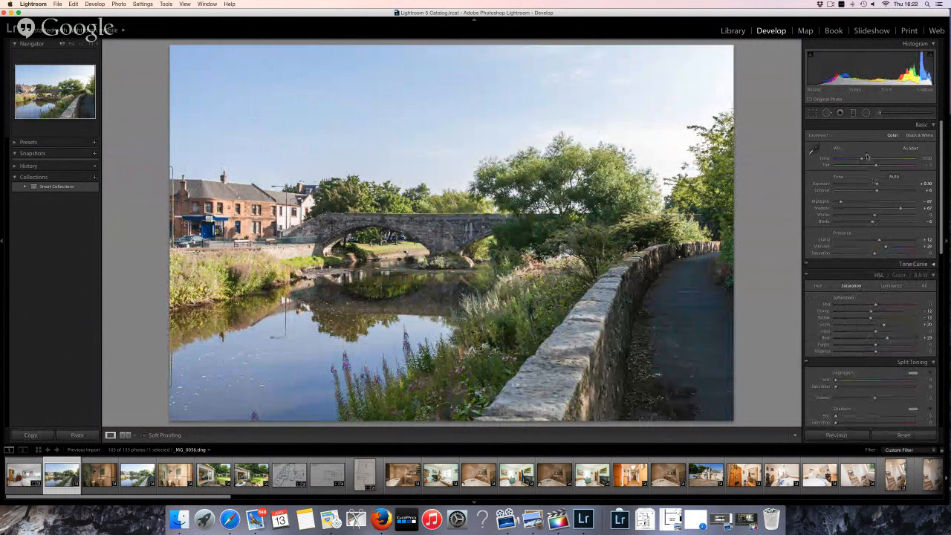
pyautogui.moveTo(861, 159); pyautogui.dragTo(865, 160)
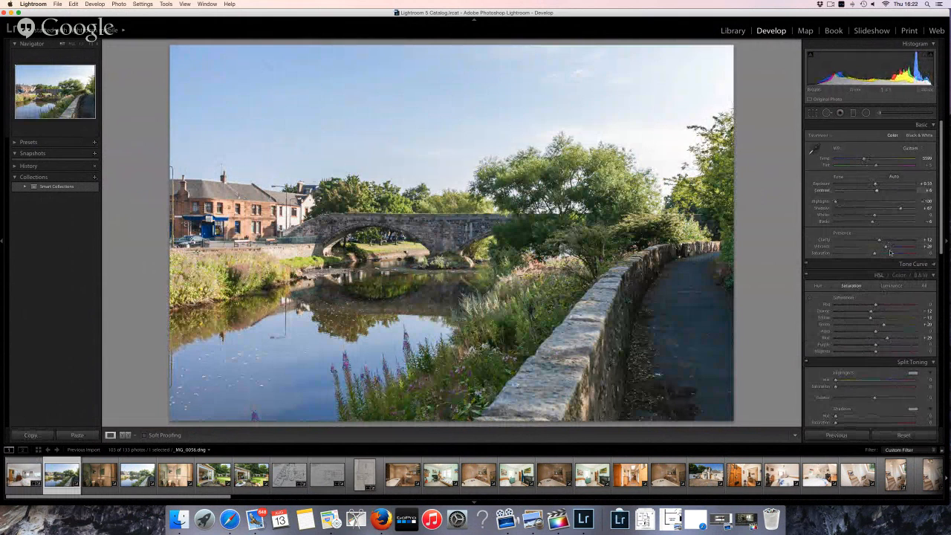
pyautogui.press('r')
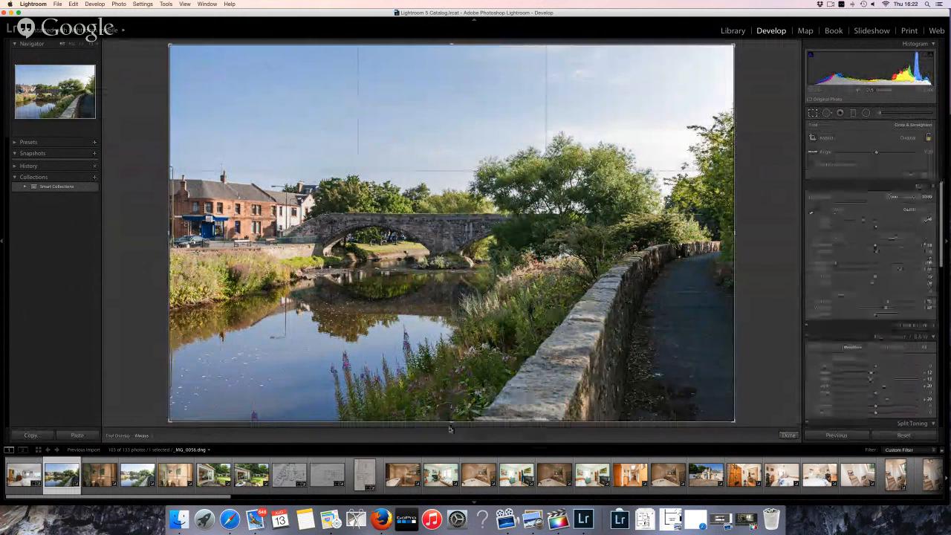
pyautogui.moveTo(449, 429); pyautogui.dragTo(451, 386)
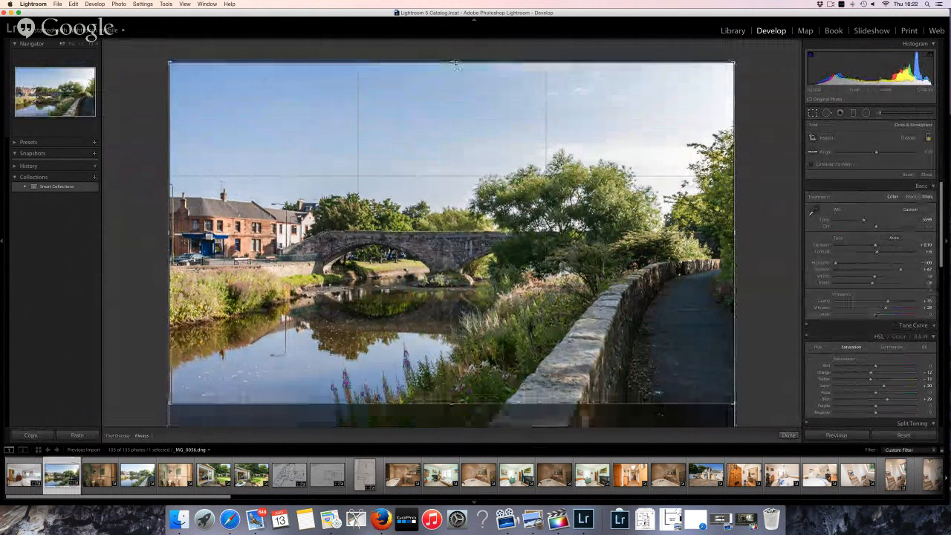
pyautogui.moveTo(455, 65); pyautogui.dragTo(456, 79)
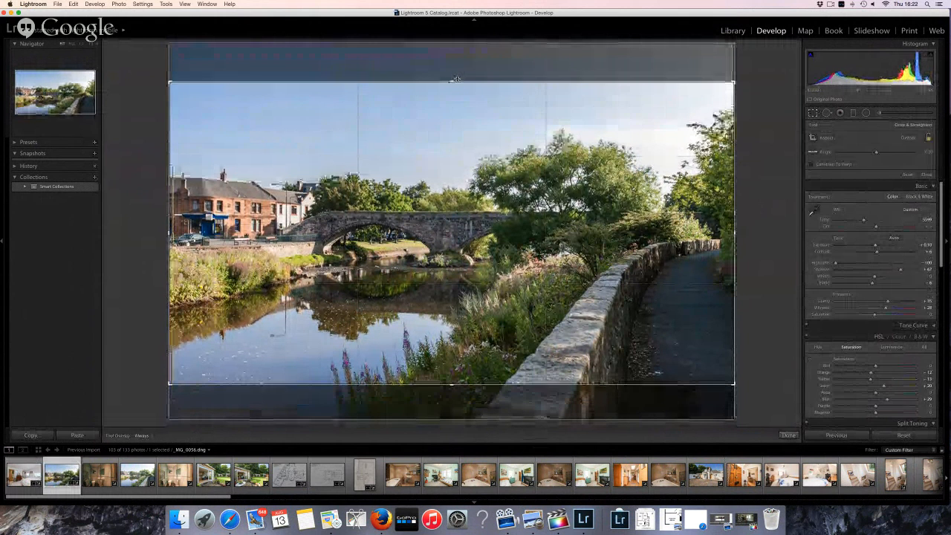
pyautogui.press('Return')
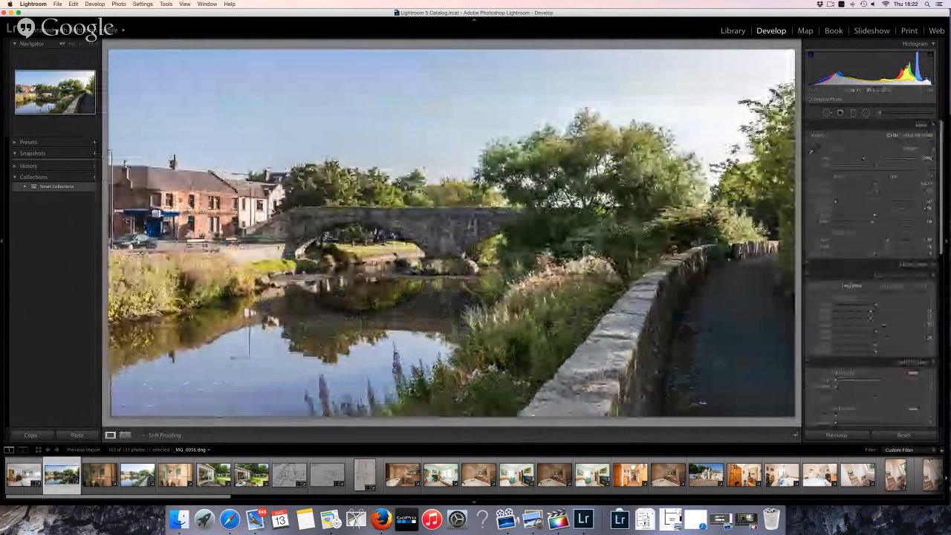
pyautogui.press('Left')
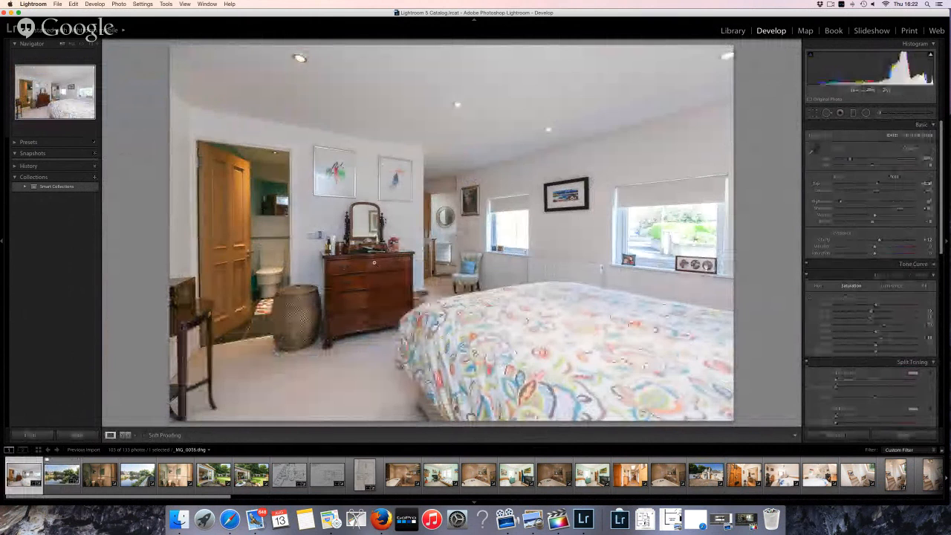
# Flag the current photo as a pick, go to the bathroom photo, and white-balance it from the glass near the sink
pyautogui.press('p')
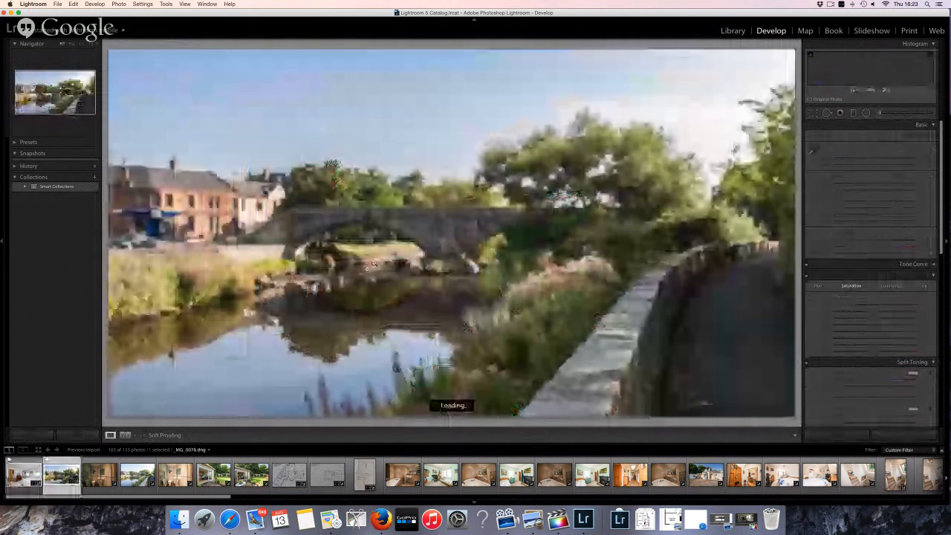
pyautogui.press('Right')
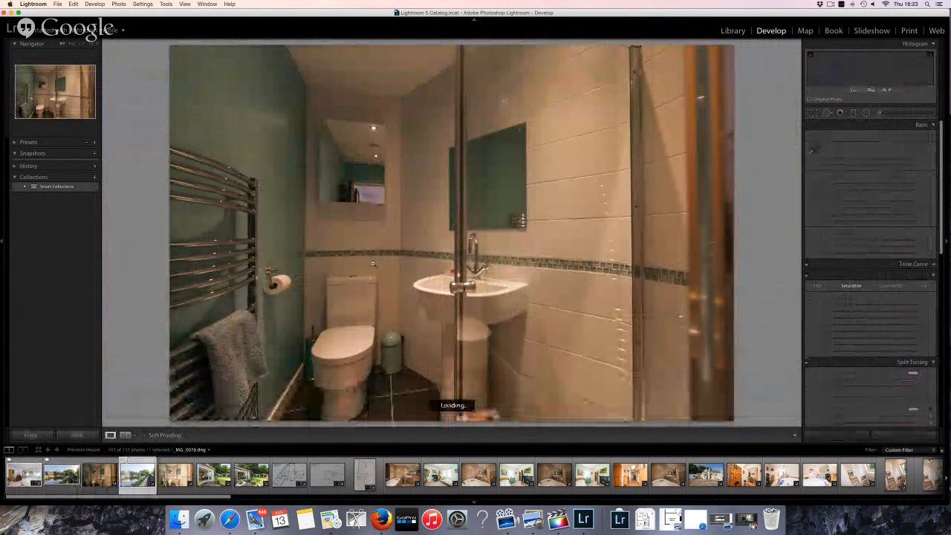
pyautogui.press('Right')
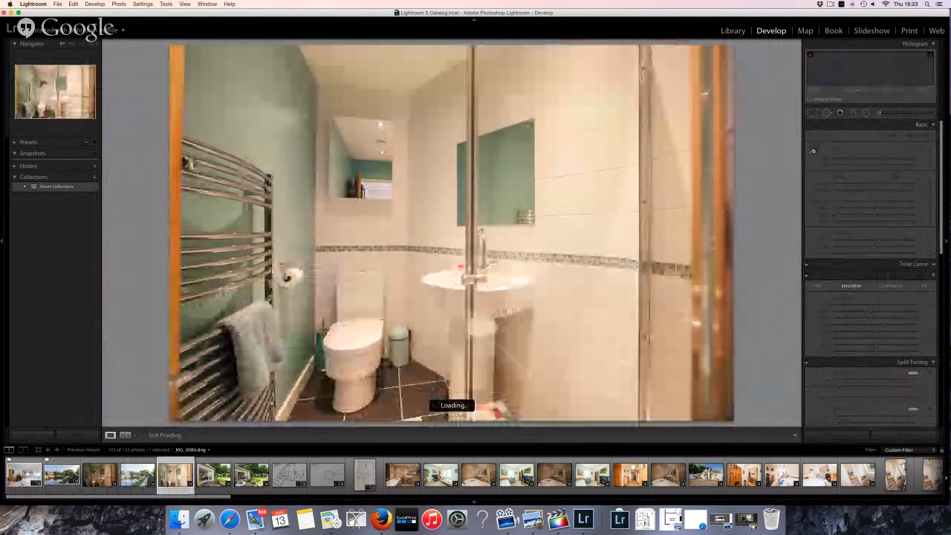
pyautogui.click(812, 152)
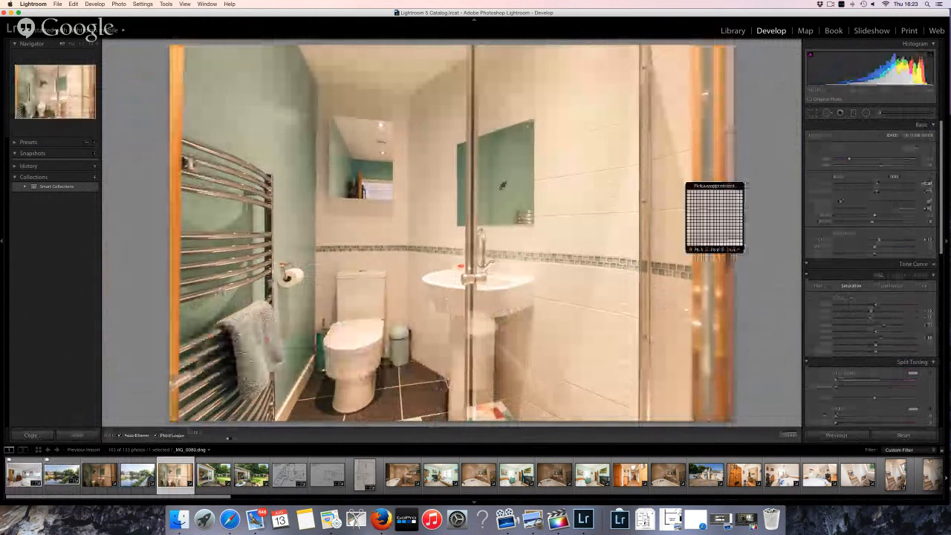
pyautogui.click(477, 227)
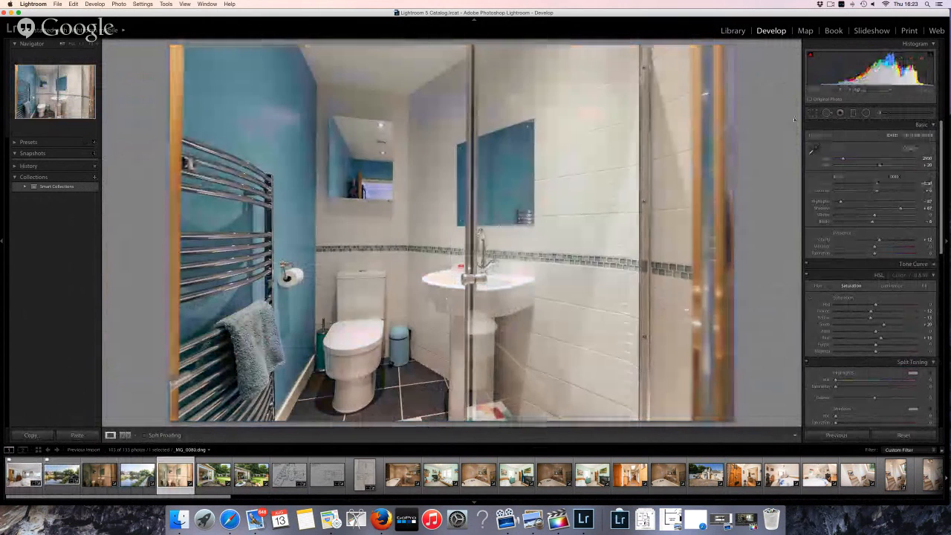
# Rotate the bathroom photo to straighten the verticals and crop in the left edge
pyautogui.press('r')
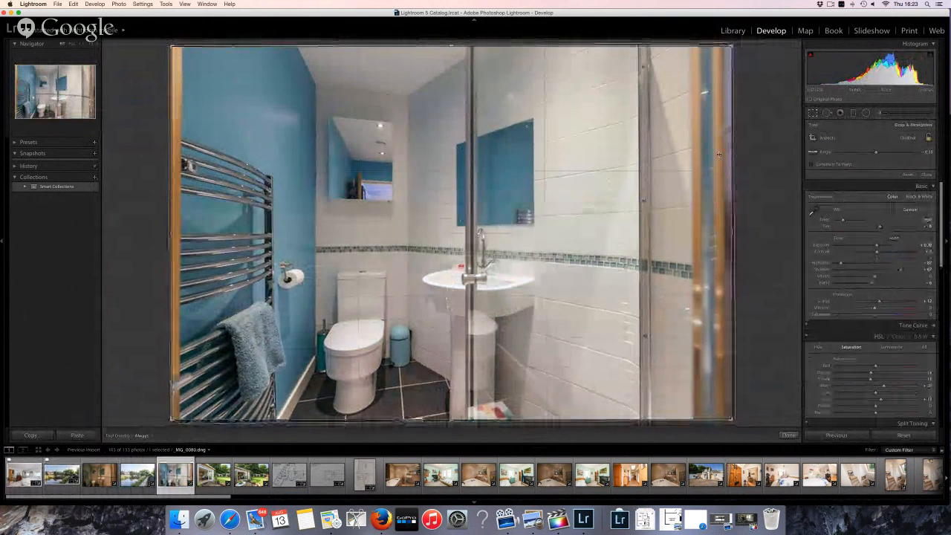
pyautogui.moveTo(732, 234); pyautogui.dragTo(721, 232)
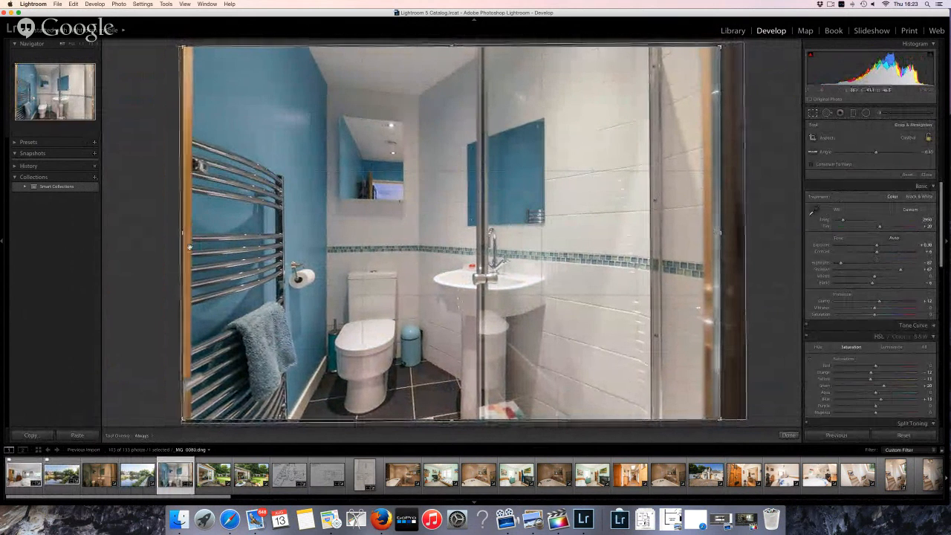
pyautogui.moveTo(183, 233); pyautogui.dragTo(185, 233)
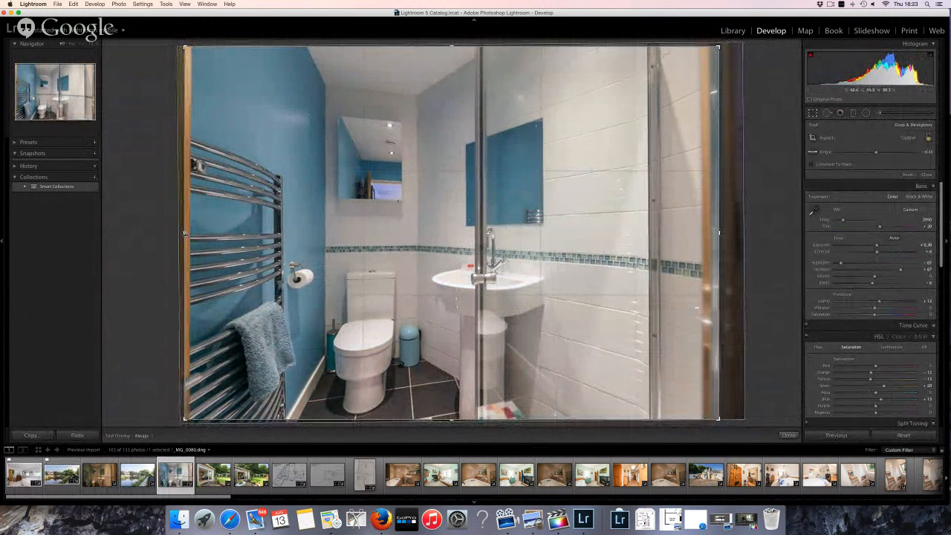
pyautogui.press('Return')
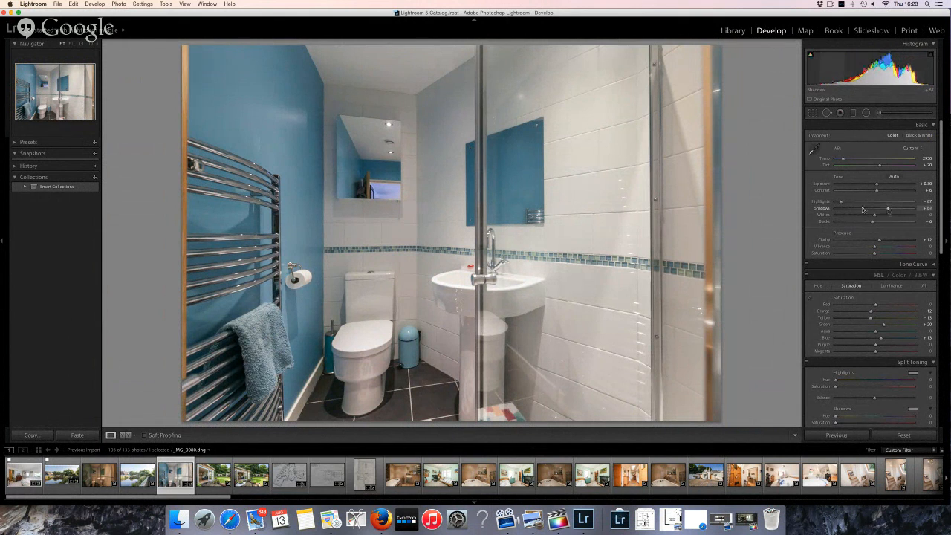
# Lower the bathroom photo's Highlights to -93, flag it as a pick, and advance
pyautogui.press('Down')
pyautogui.press('Down')
pyautogui.press('Down')
pyautogui.press('Down')
pyautogui.press('Down')
pyautogui.press('Down')
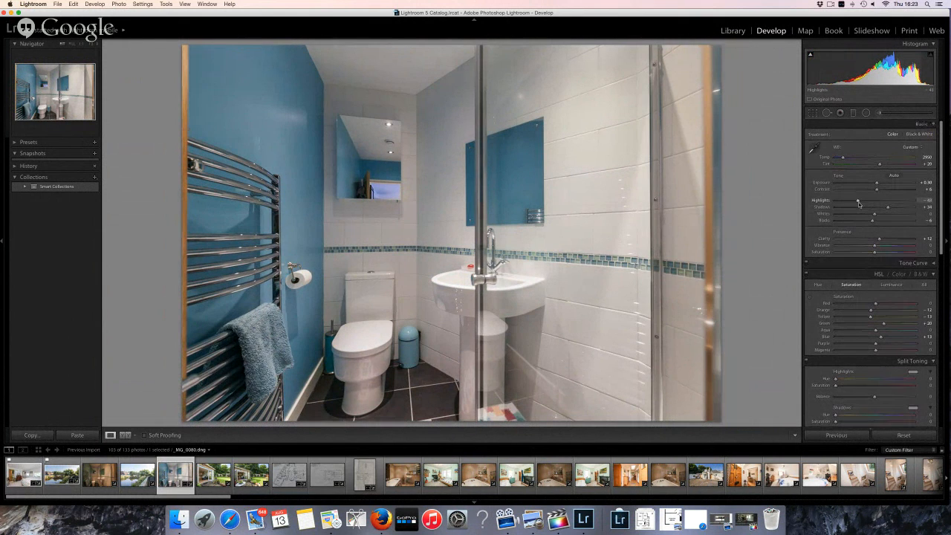
pyautogui.press('p')
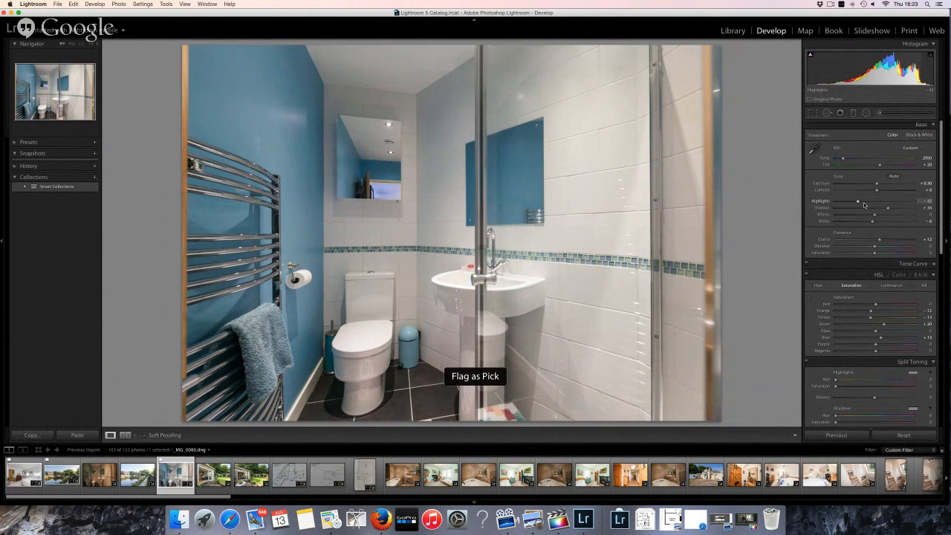
pyautogui.press('Right')
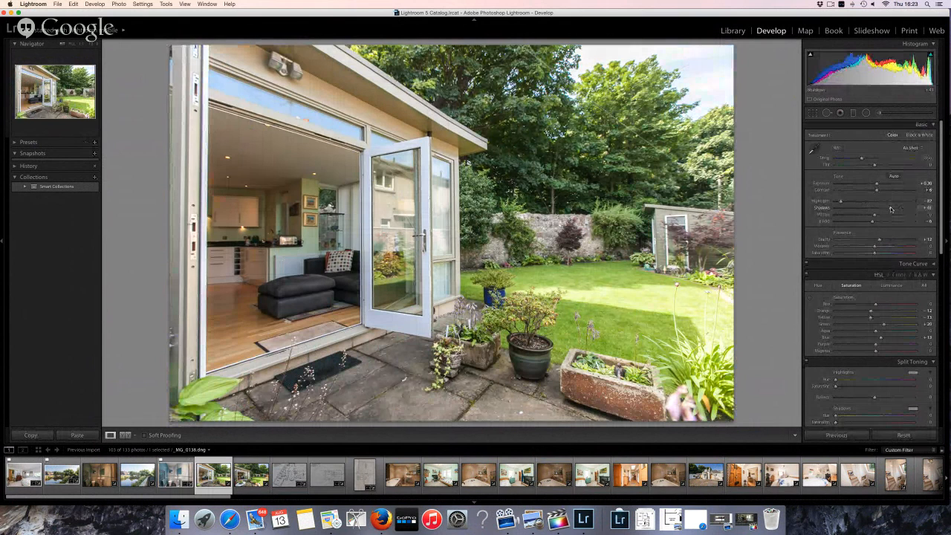
# Adjust the garden room photo's Shadows, set Vibrance to +10, and cool the Temp slightly
pyautogui.moveTo(889, 210); pyautogui.dragTo(891, 209)
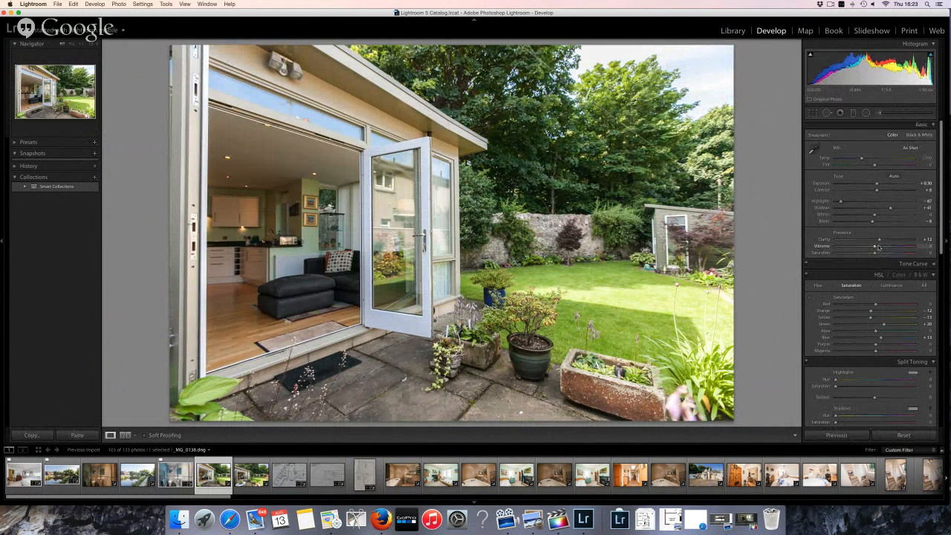
pyautogui.click(879, 247)
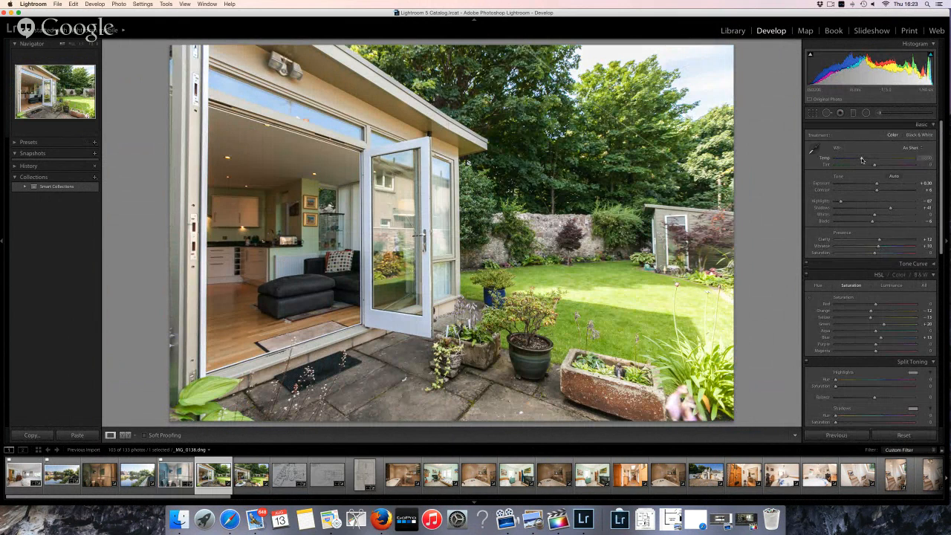
pyautogui.moveTo(861, 159); pyautogui.dragTo(860, 159)
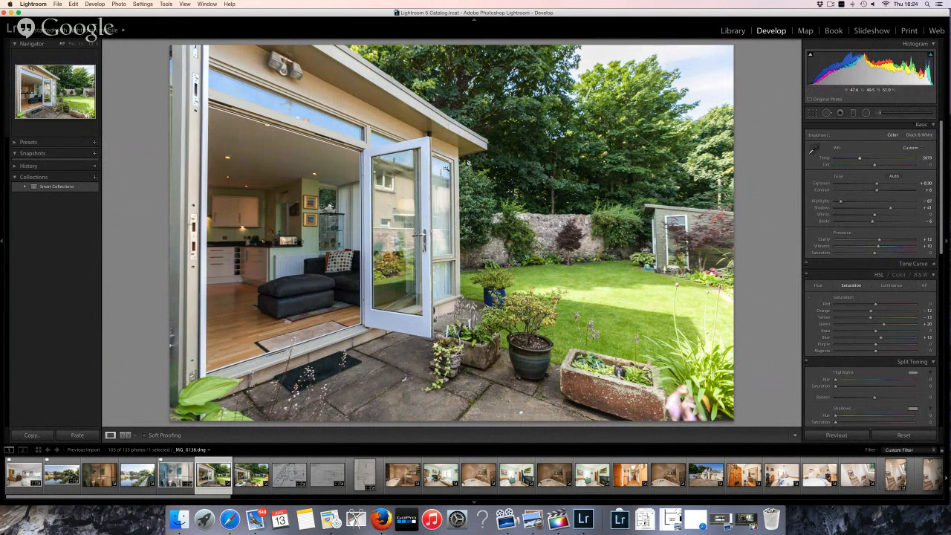
# Re-sample white balance from the white door frame and pull Highlights down to -100
pyautogui.click(814, 150)
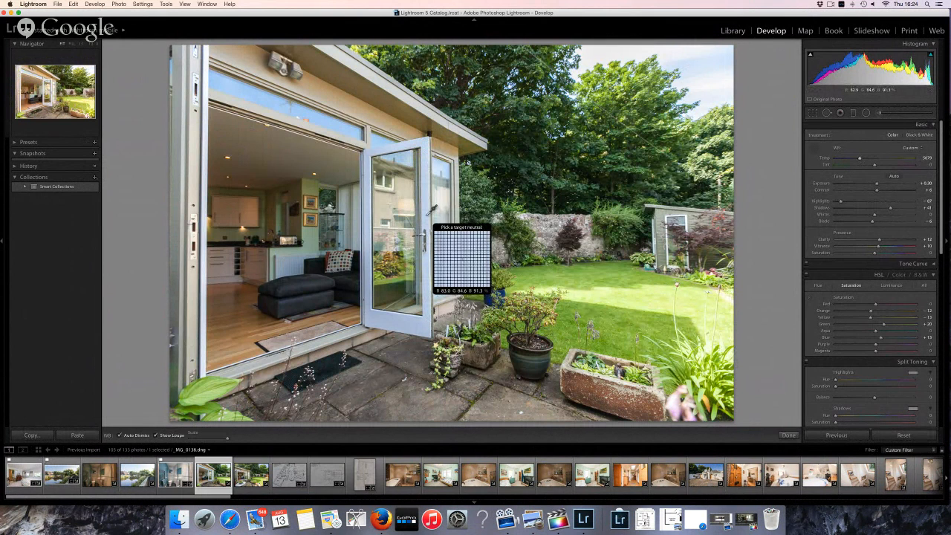
pyautogui.click(428, 215)
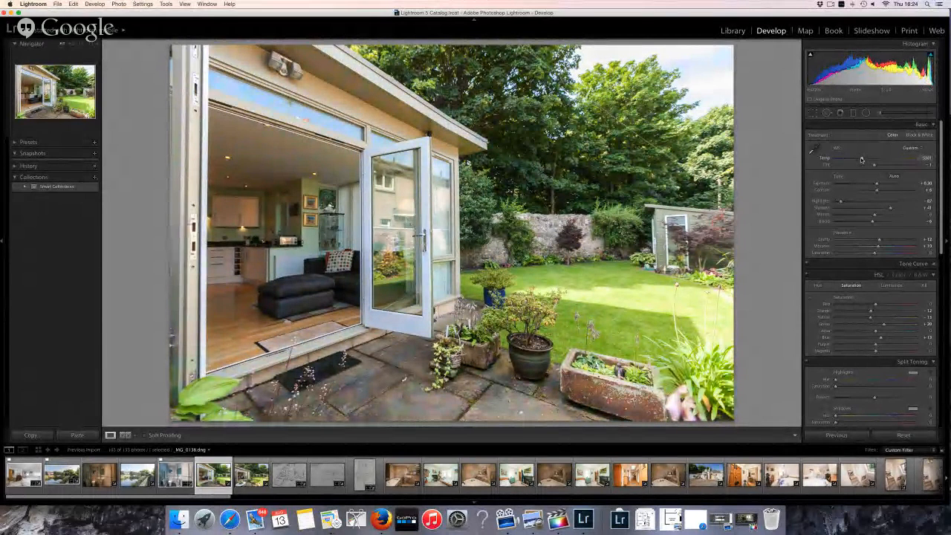
pyautogui.moveTo(840, 200); pyautogui.dragTo(877, 202)
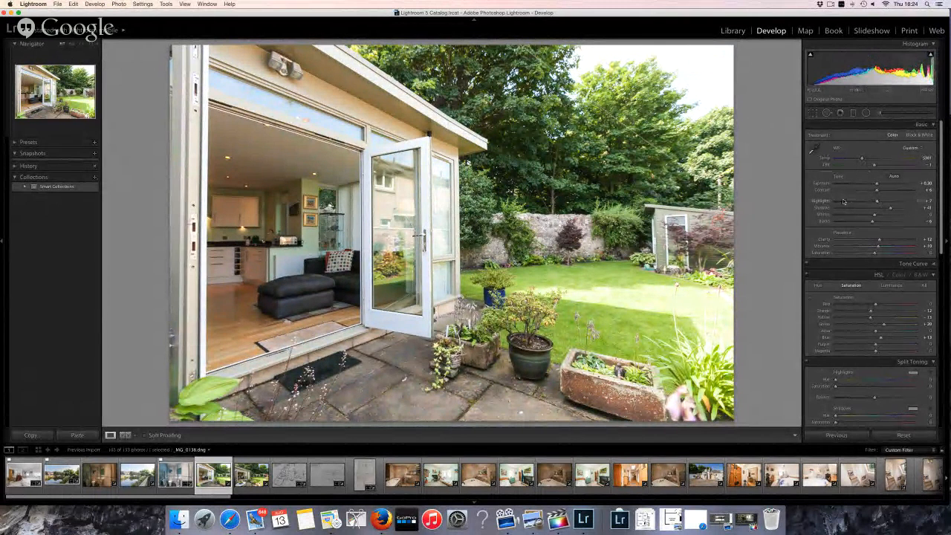
pyautogui.moveTo(877, 201); pyautogui.dragTo(834, 203)
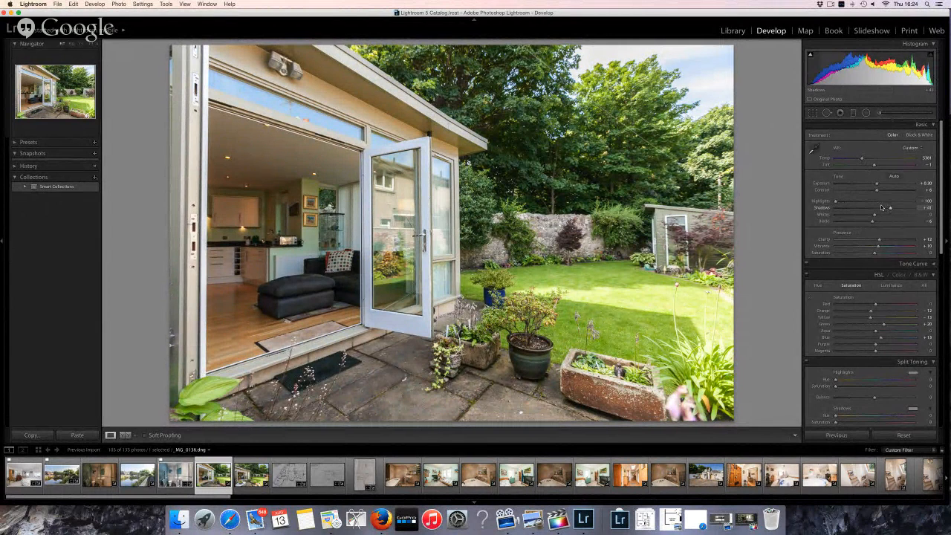
pyautogui.click(880, 113)
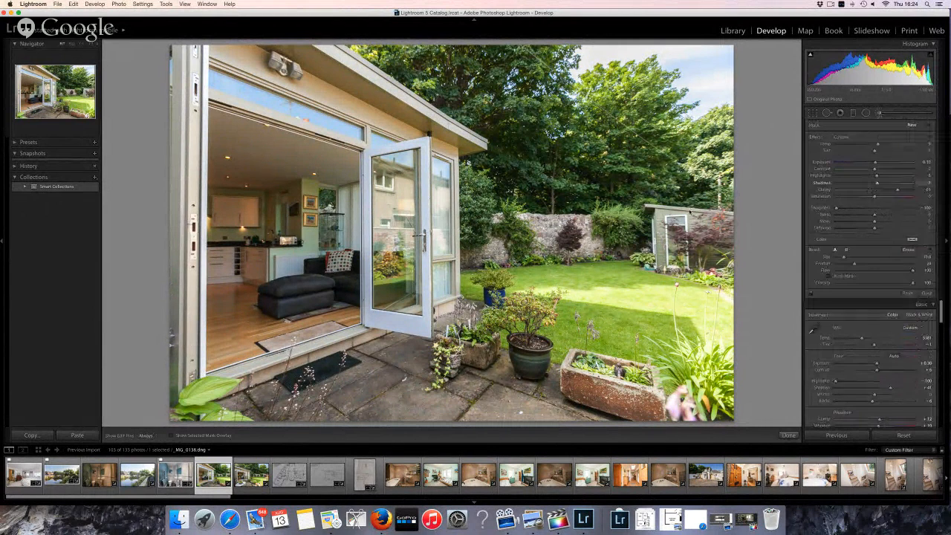
# Brush a local adjustment over the interior and patio, set its Clarity to 13, and finish brushing
pyautogui.scroll(5, 301, 159)
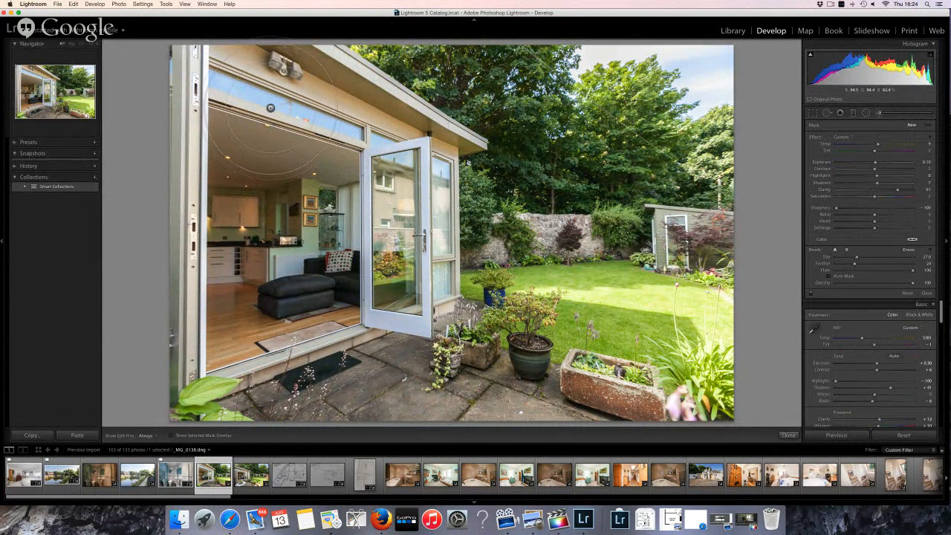
pyautogui.moveTo(269, 107)
pyautogui.mouseDown()
pyautogui.moveTo(349, 213)
pyautogui.moveTo(414, 430)
pyautogui.moveTo(167, 150)
pyautogui.moveTo(252, 361)
pyautogui.mouseUp()
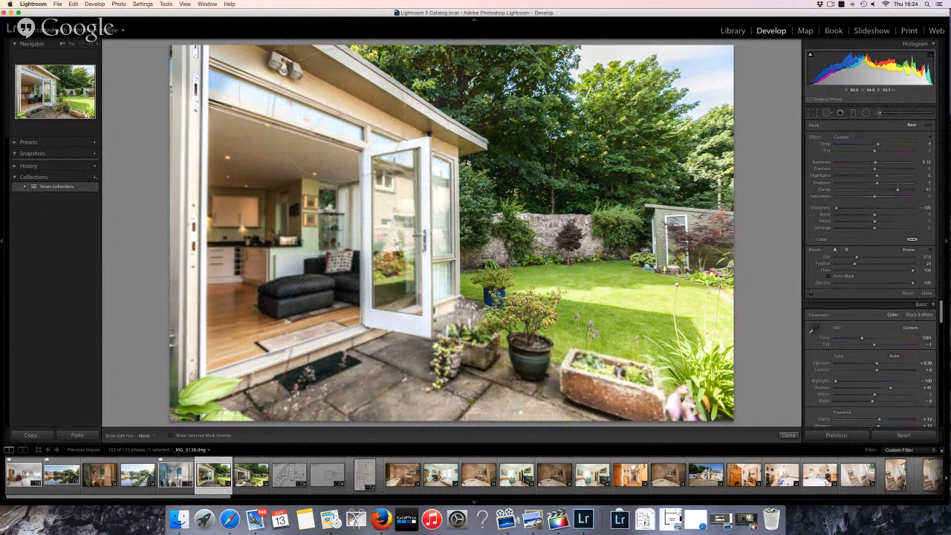
pyautogui.press('h')
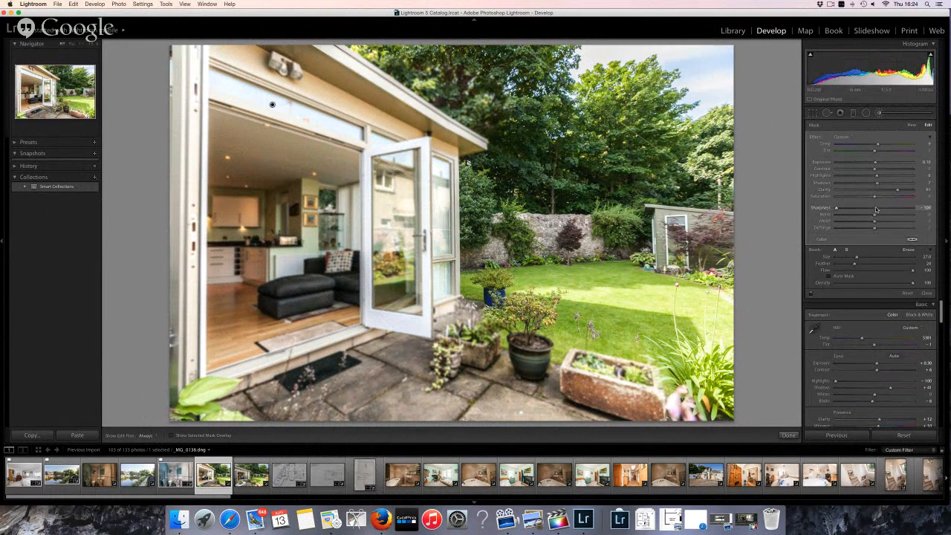
pyautogui.moveTo(879, 192); pyautogui.dragTo(878, 191)
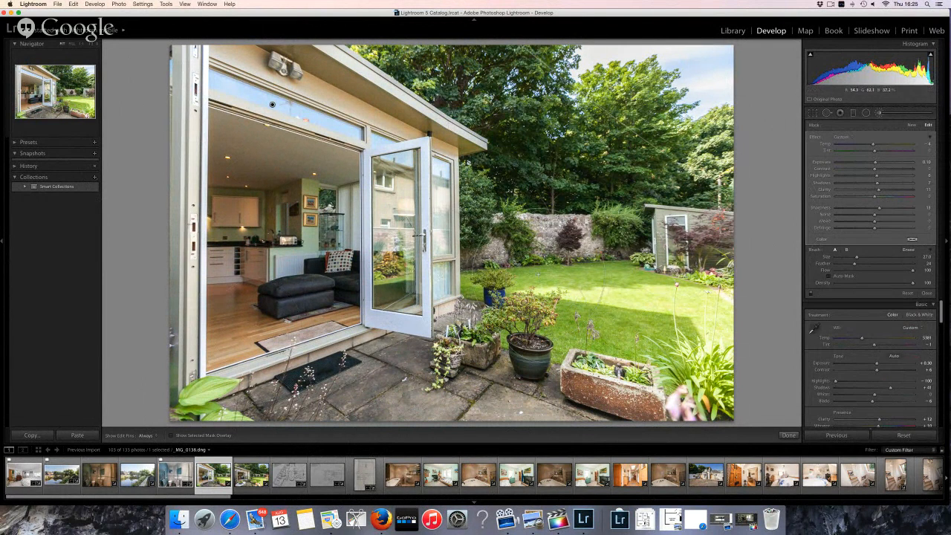
pyautogui.click(792, 435)
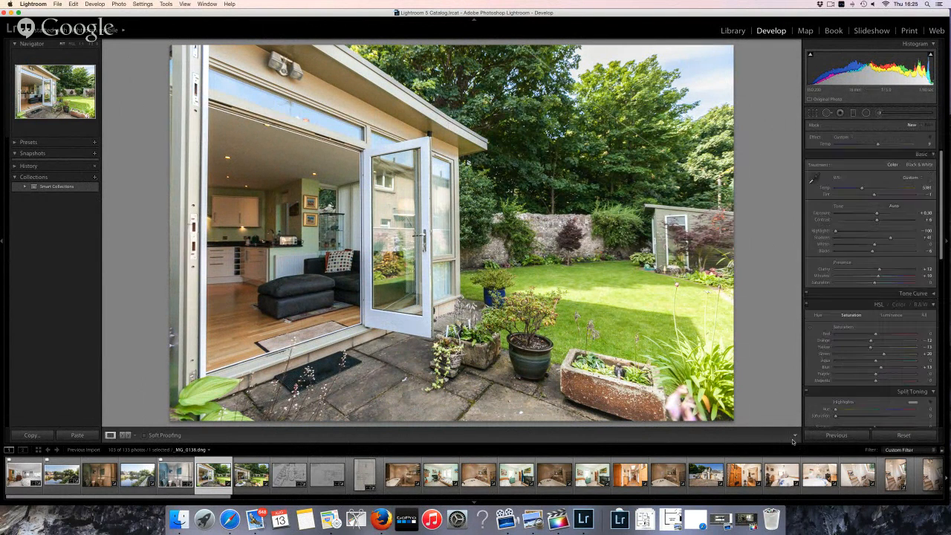
# Compare Before/After in split view, then load the next garden photo from the filmstrip
pyautogui.click(125, 434)
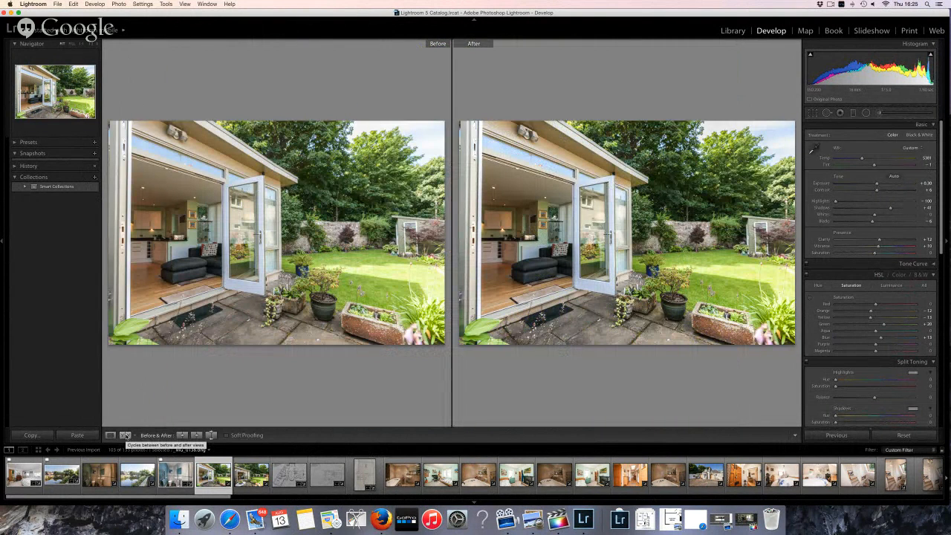
pyautogui.click(125, 435)
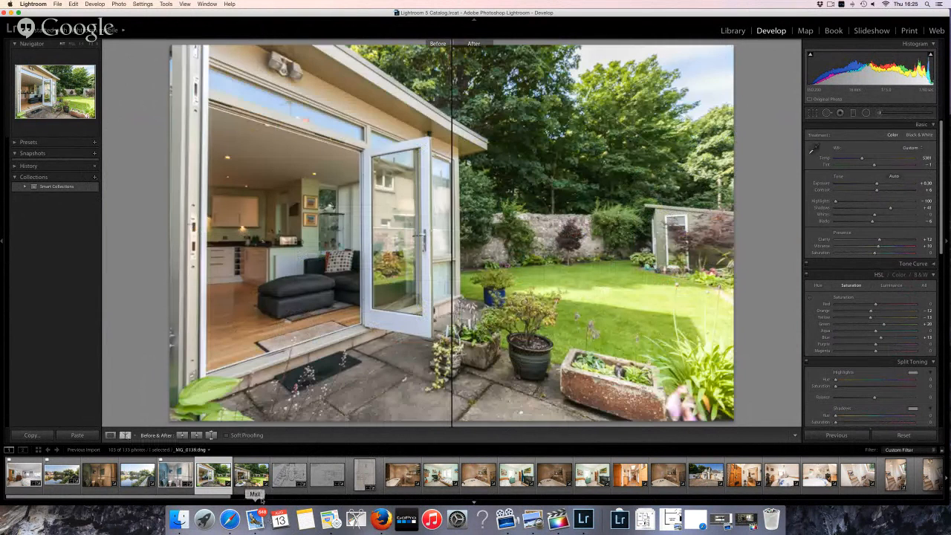
pyautogui.click(246, 481)
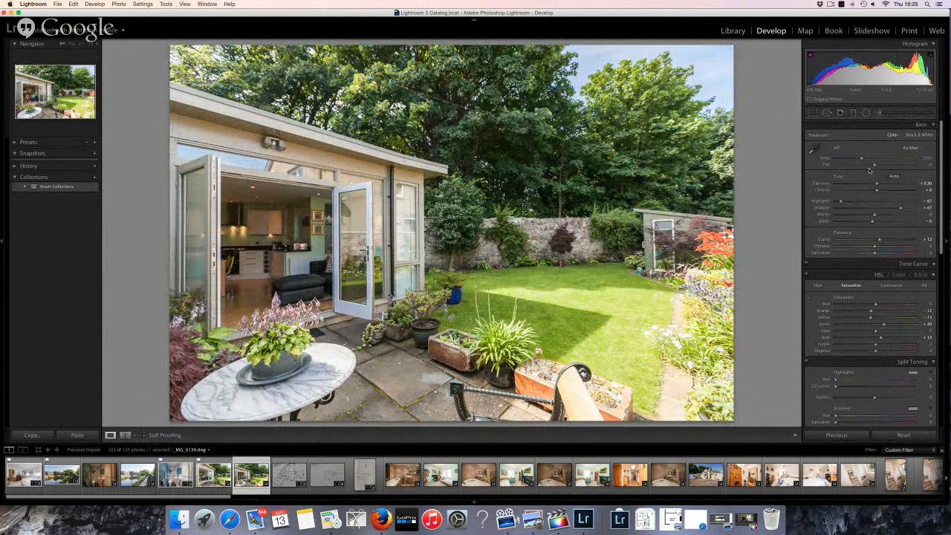
# Confirm the garden photo's crop and flag it as a pick
pyautogui.press('r')
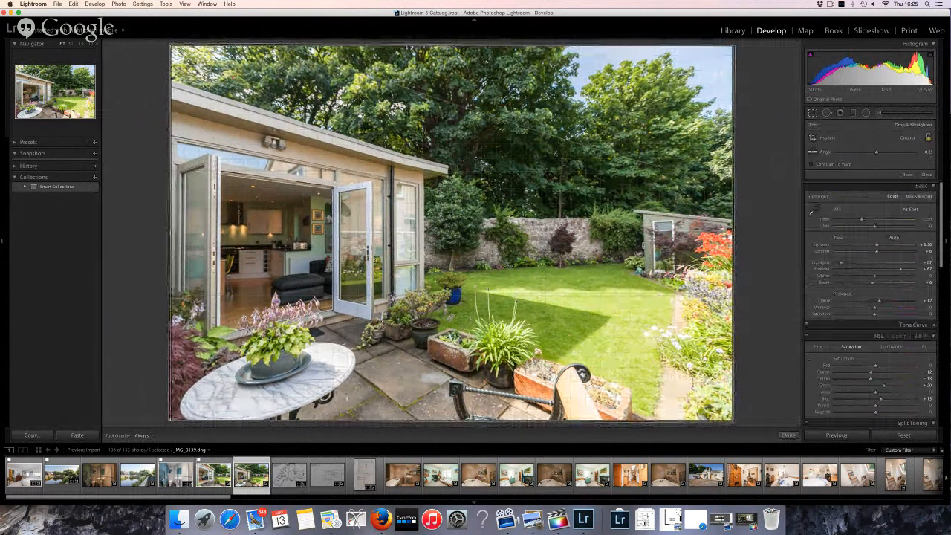
pyautogui.press('r')
pyautogui.press('p')
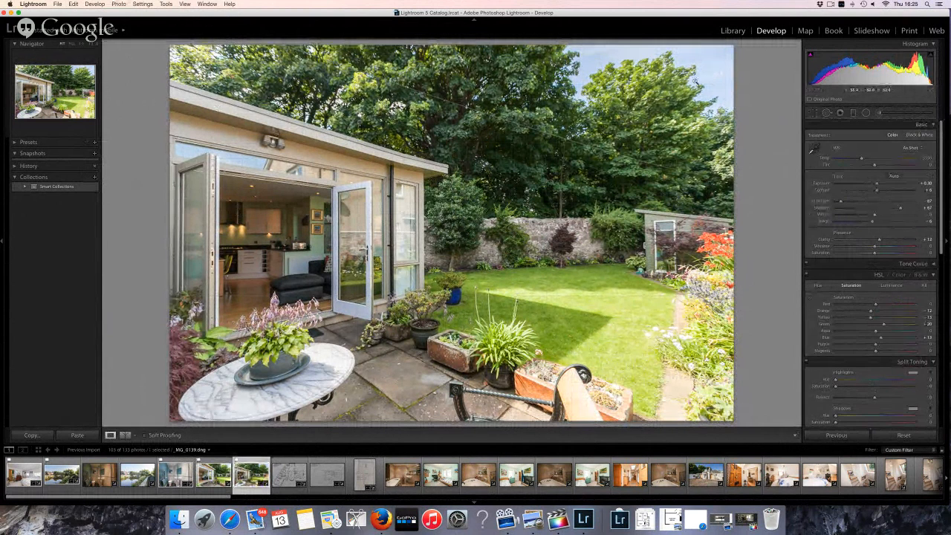
# Open the 2015-08-13 folder in Library and load the river and stone bridge photo in Develop
pyautogui.click(733, 31)
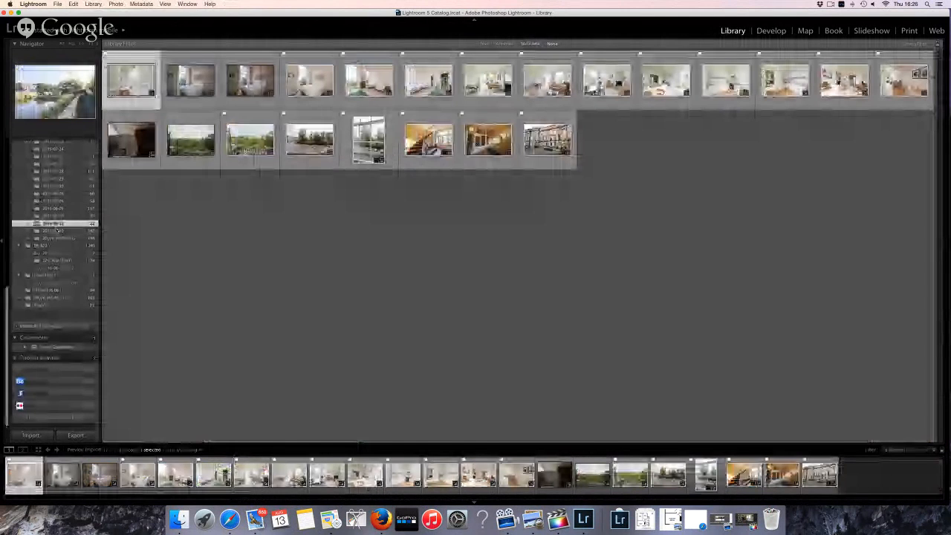
pyautogui.click(57, 231)
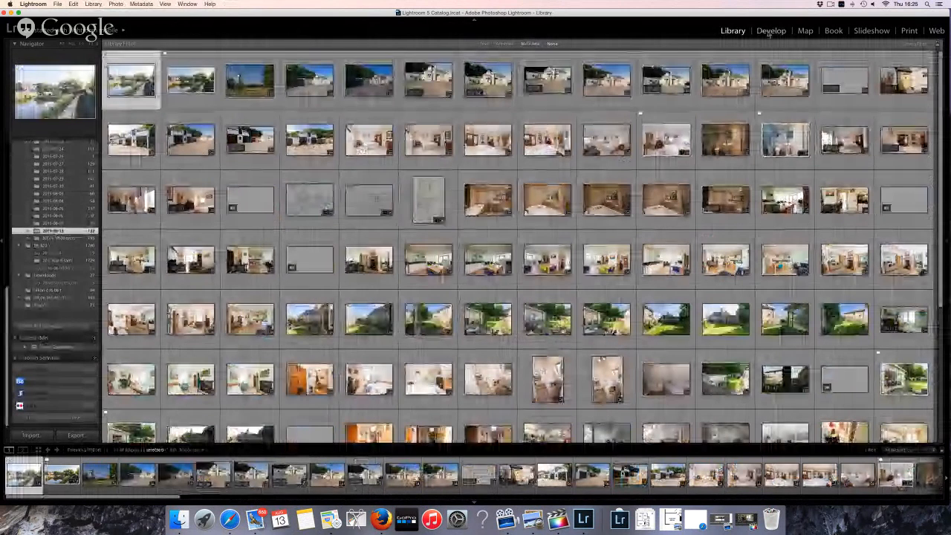
pyautogui.click(544, 44)
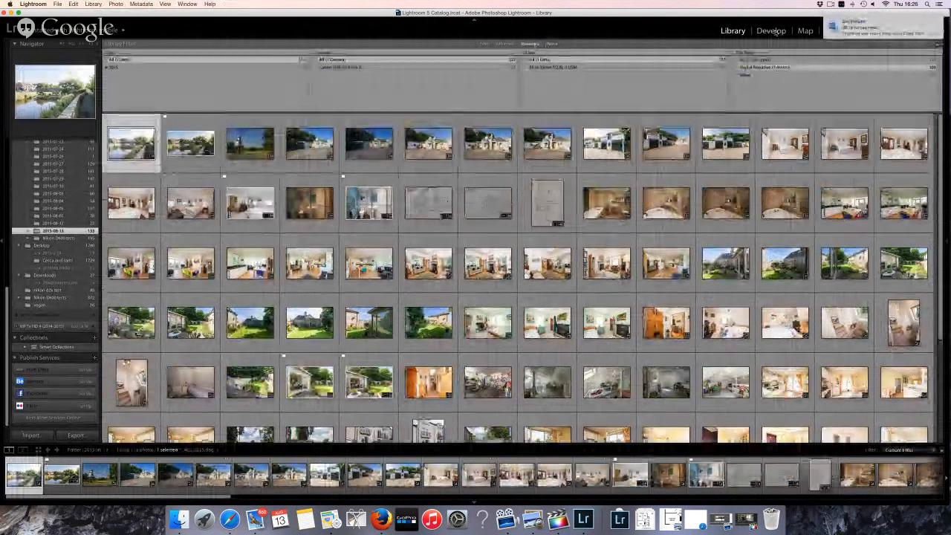
pyautogui.press('d')
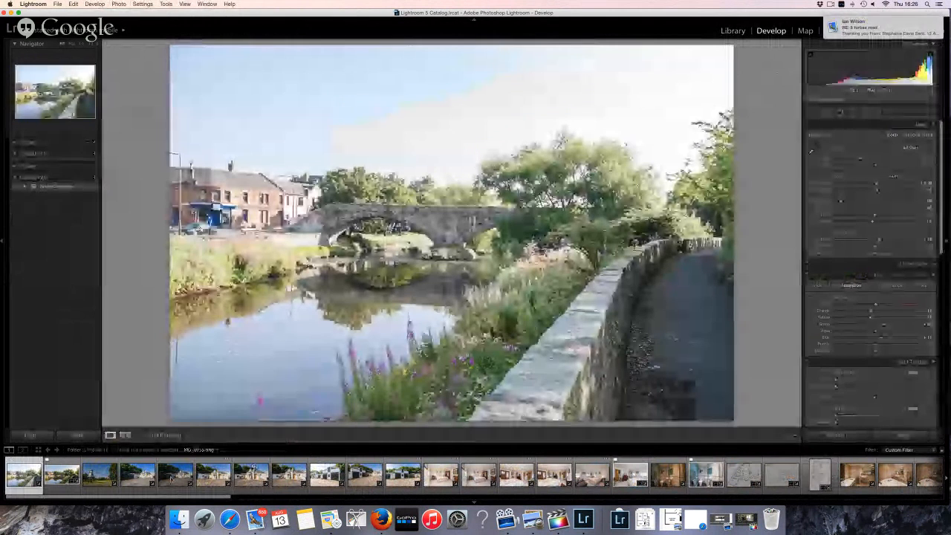
# Browse to the stone house photo with the dark shed and zoom in on its detail
pyautogui.press('Right')
pyautogui.press('Right')
pyautogui.press('Right')
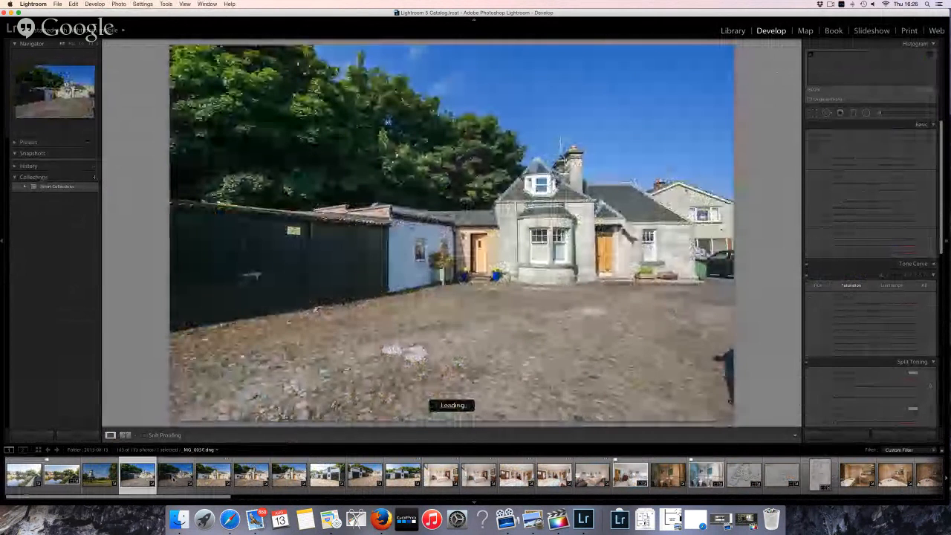
pyautogui.press('Right')
pyautogui.click(215, 477)
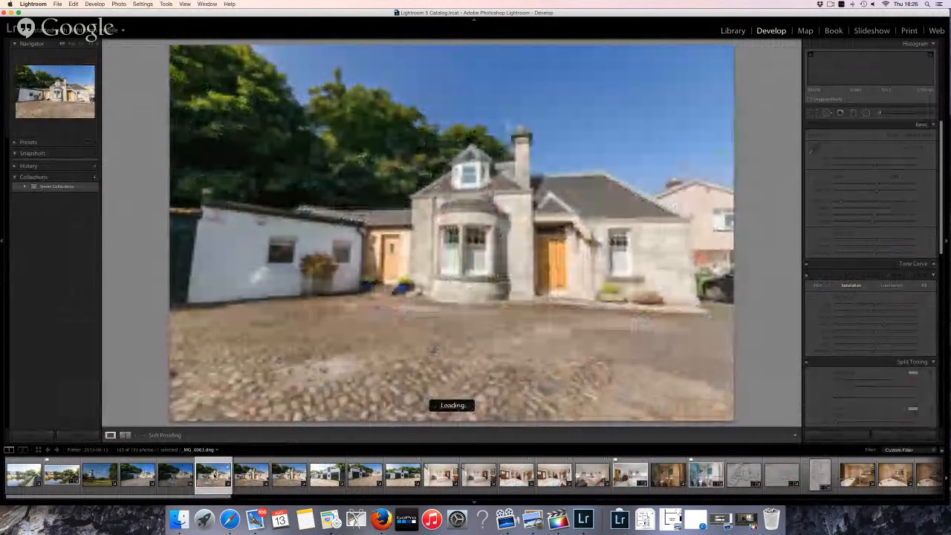
pyautogui.press('Left')
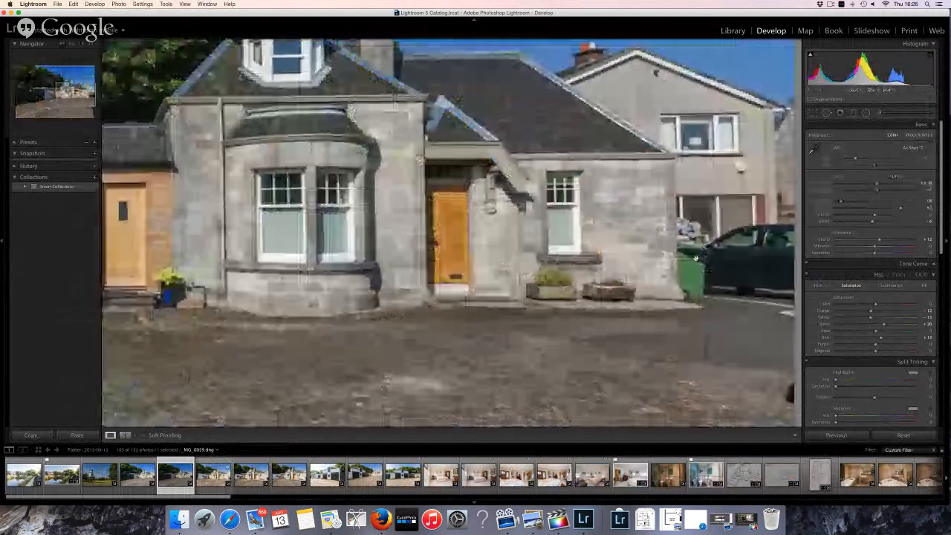
pyautogui.click(694, 259)
# Crop the house photo tighter, trimming the shed, sky and ground, then flag it and advance
pyautogui.press('r')
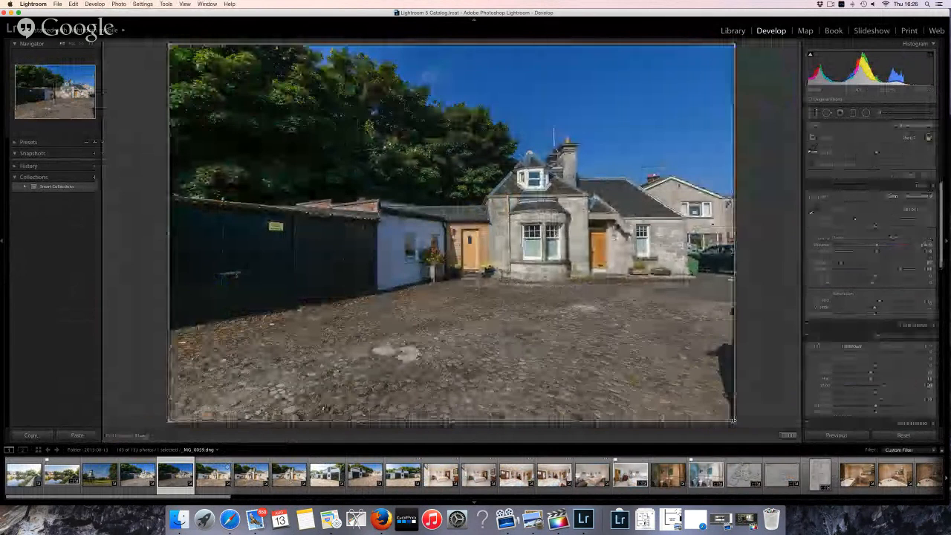
pyautogui.moveTo(733, 422); pyautogui.dragTo(722, 383)
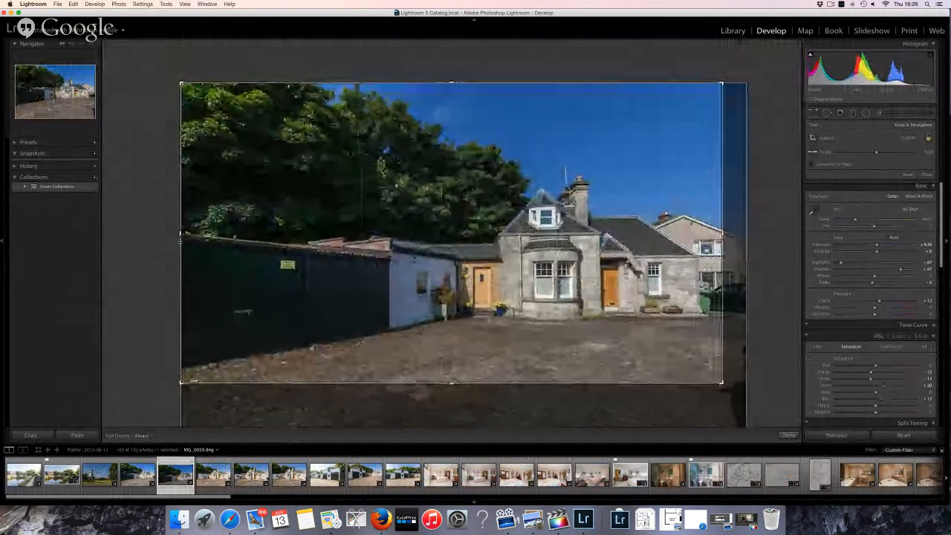
pyautogui.moveTo(180, 238); pyautogui.dragTo(251, 230)
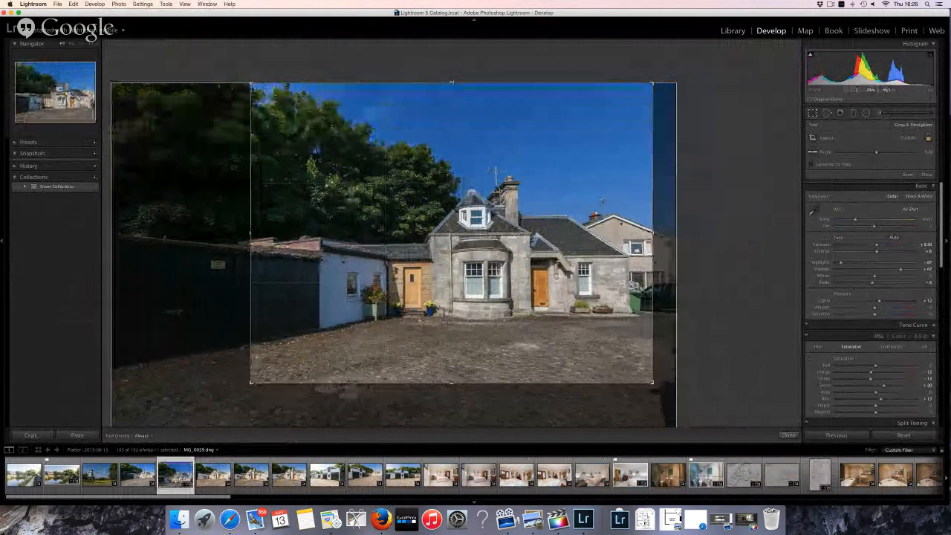
pyautogui.moveTo(451, 82); pyautogui.dragTo(451, 106)
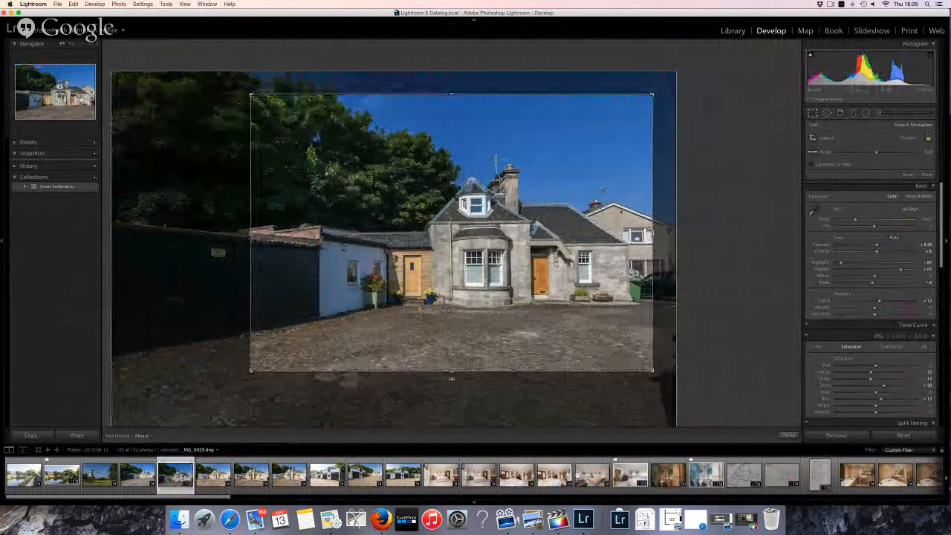
pyautogui.moveTo(451, 378); pyautogui.dragTo(451, 365)
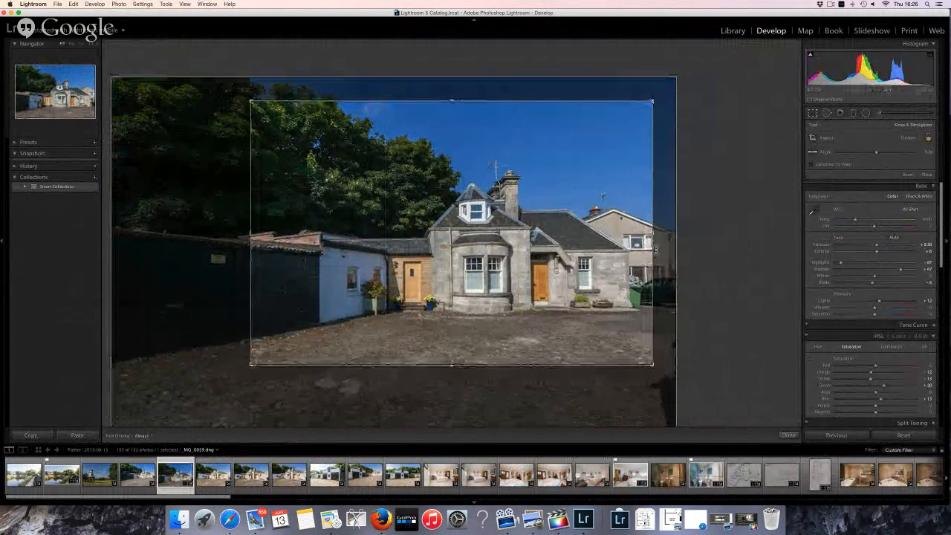
pyautogui.moveTo(654, 240); pyautogui.dragTo(657, 241)
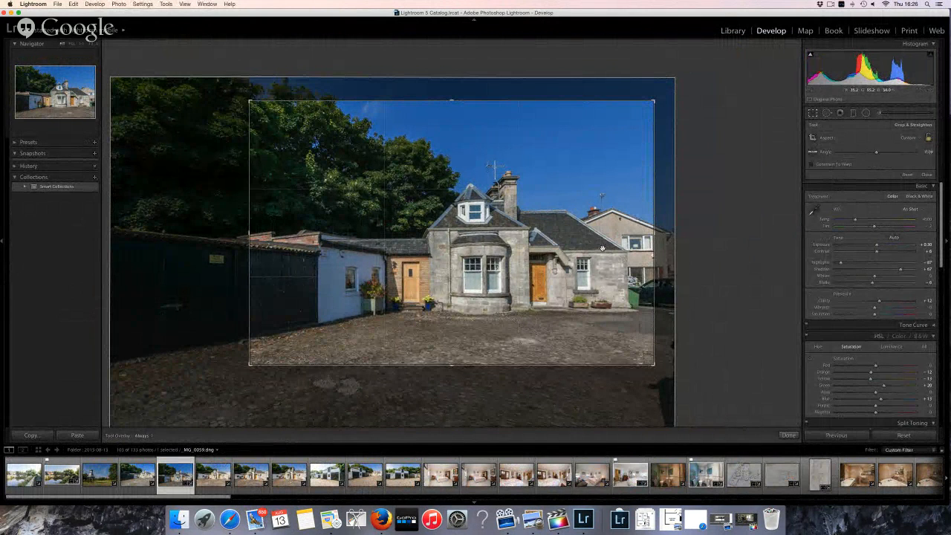
pyautogui.press('Return')
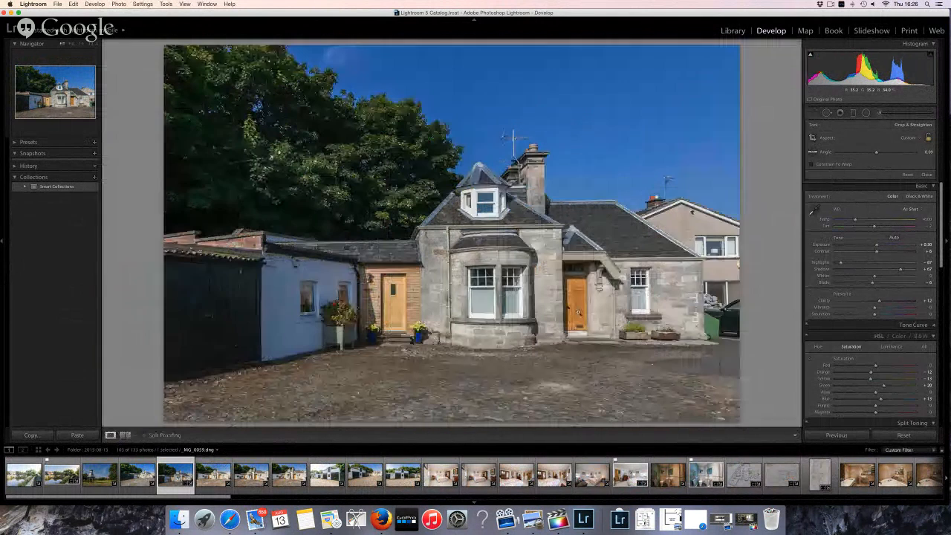
pyautogui.press('p')
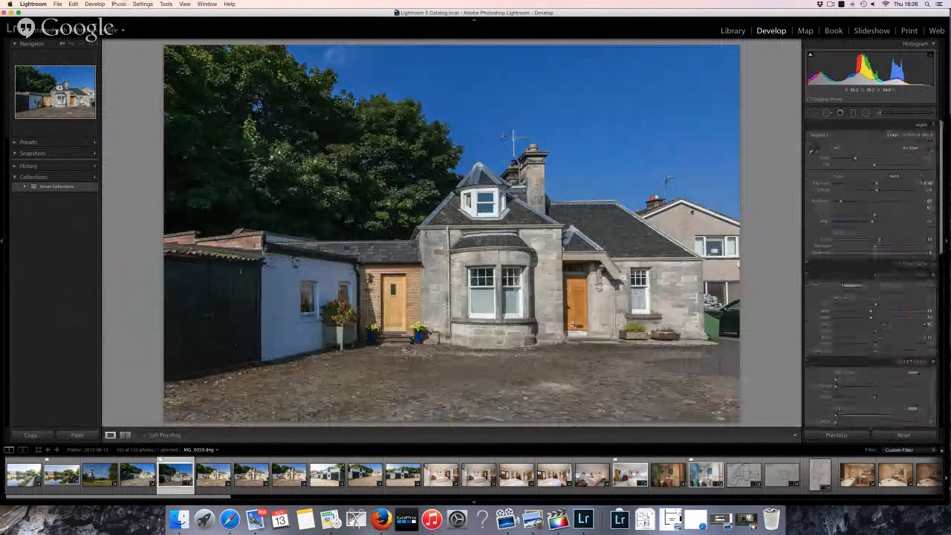
pyautogui.press('Right')
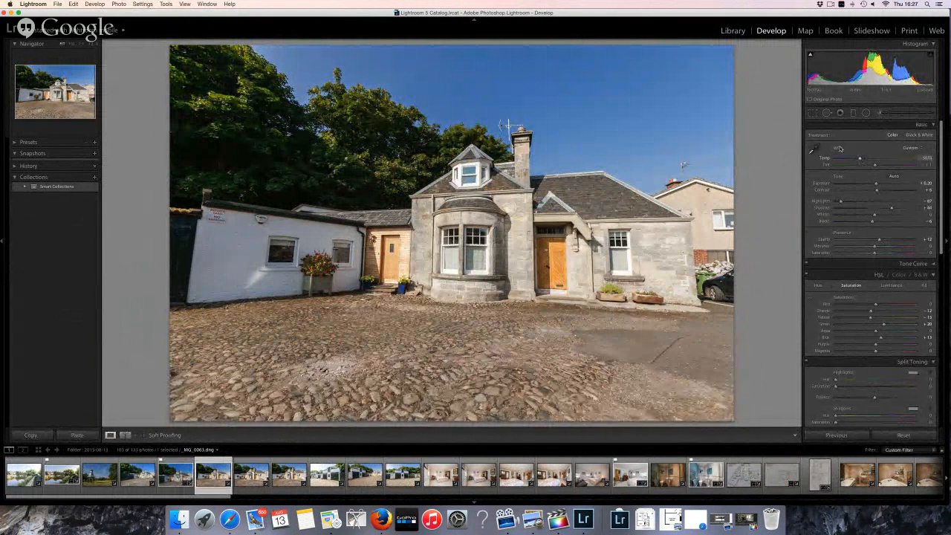
# Set Manual Vertical to about -23 with Constrain Crop, trim bottom cobbles, apply, and flag as pick
pyautogui.click(812, 113)
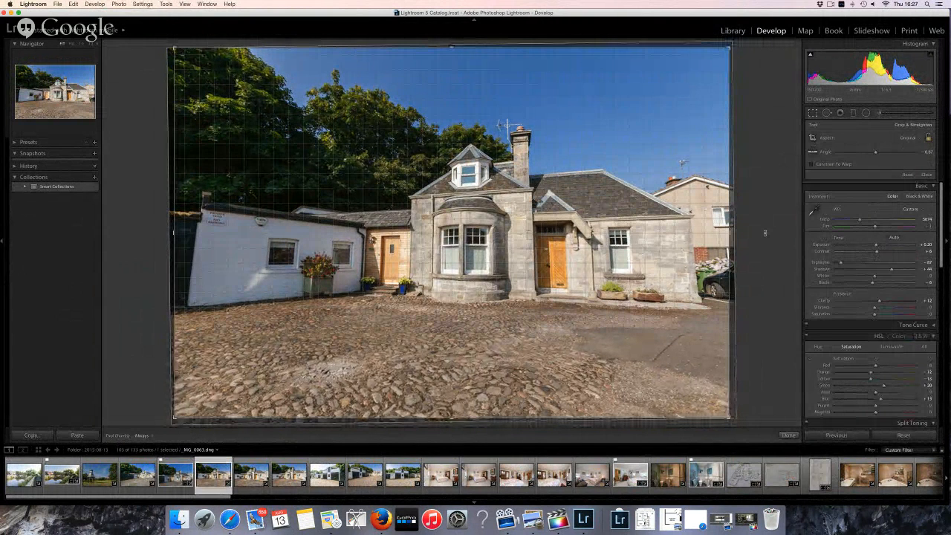
pyautogui.scroll(-10, 864, 330)
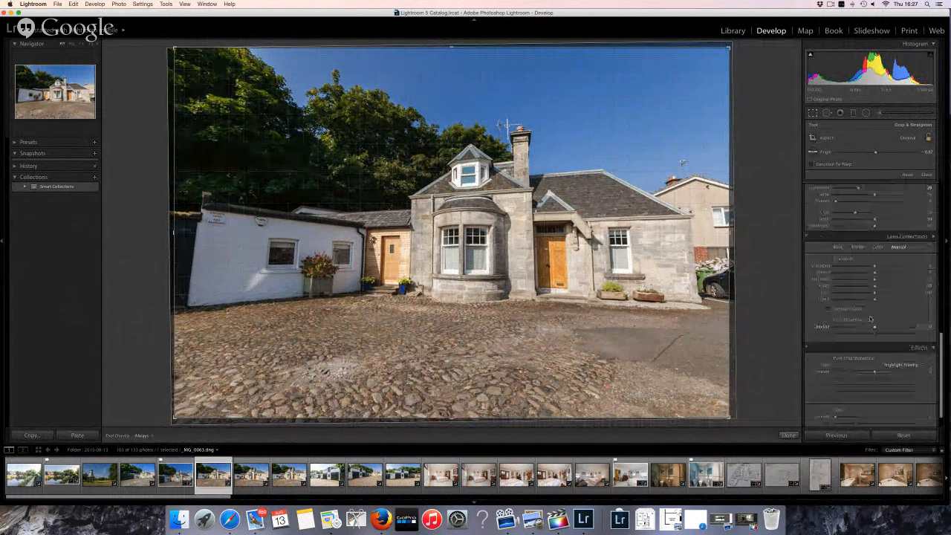
pyautogui.moveTo(871, 261); pyautogui.dragTo(869, 261)
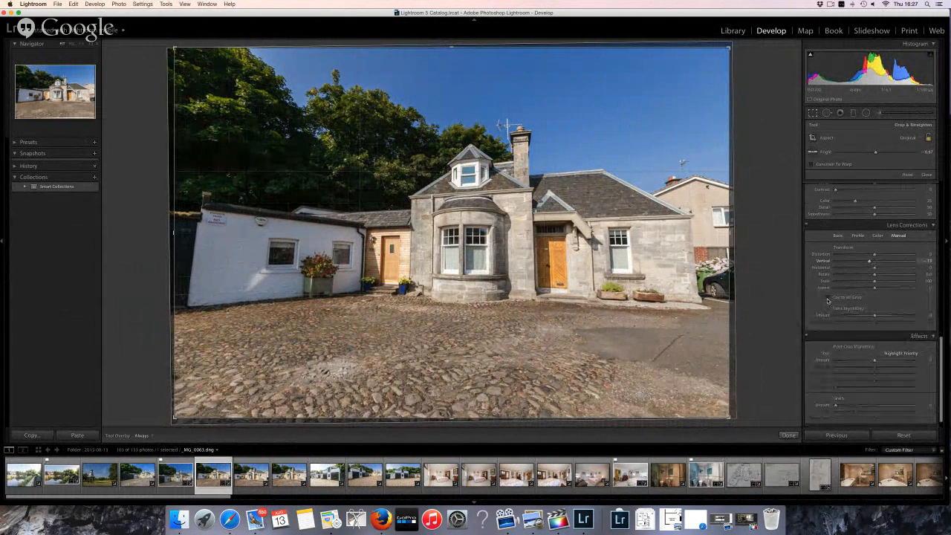
pyautogui.click(828, 298)
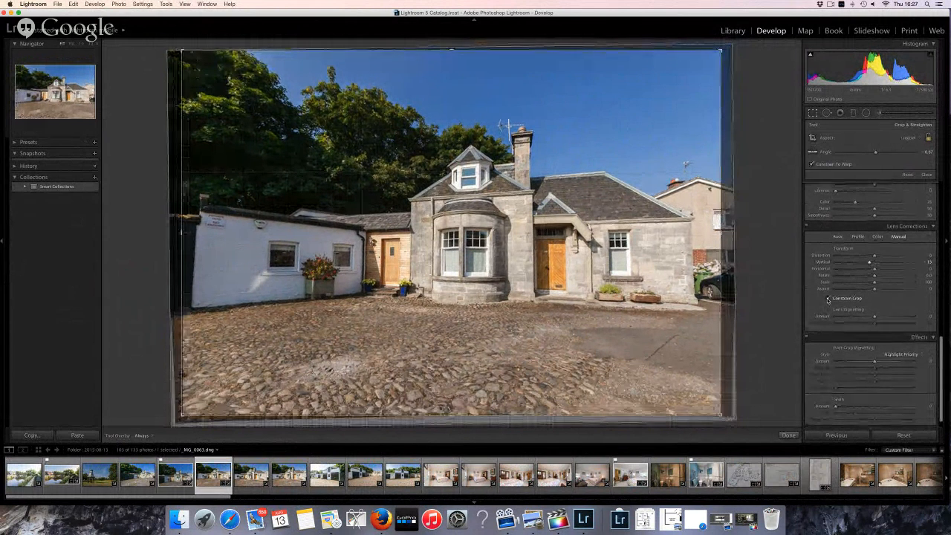
pyautogui.moveTo(869, 262); pyautogui.dragTo(864, 263)
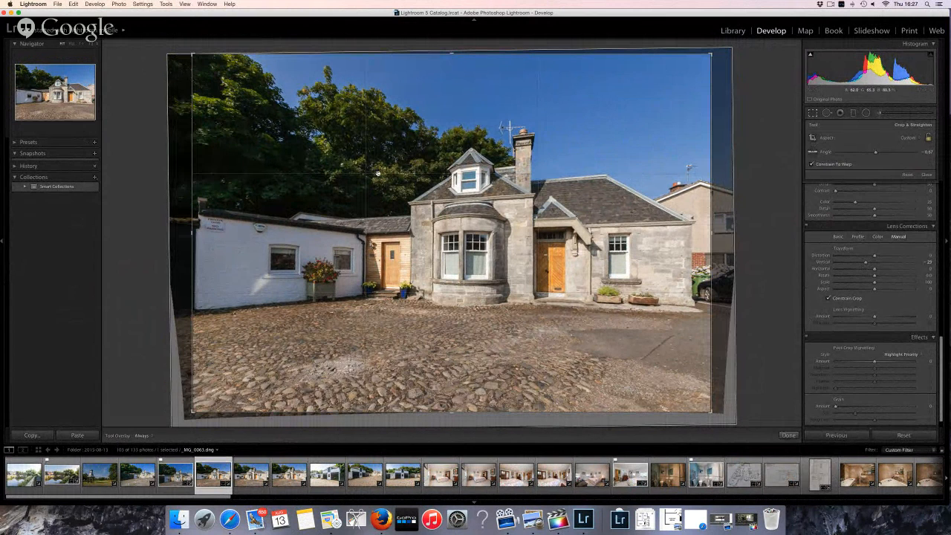
pyautogui.moveTo(456, 413); pyautogui.dragTo(456, 402)
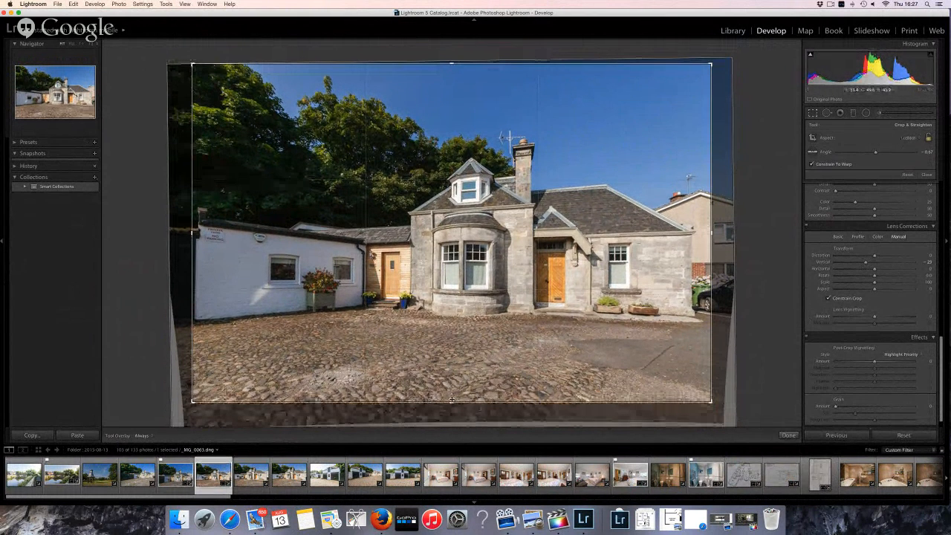
pyautogui.press('Return')
pyautogui.press('p')
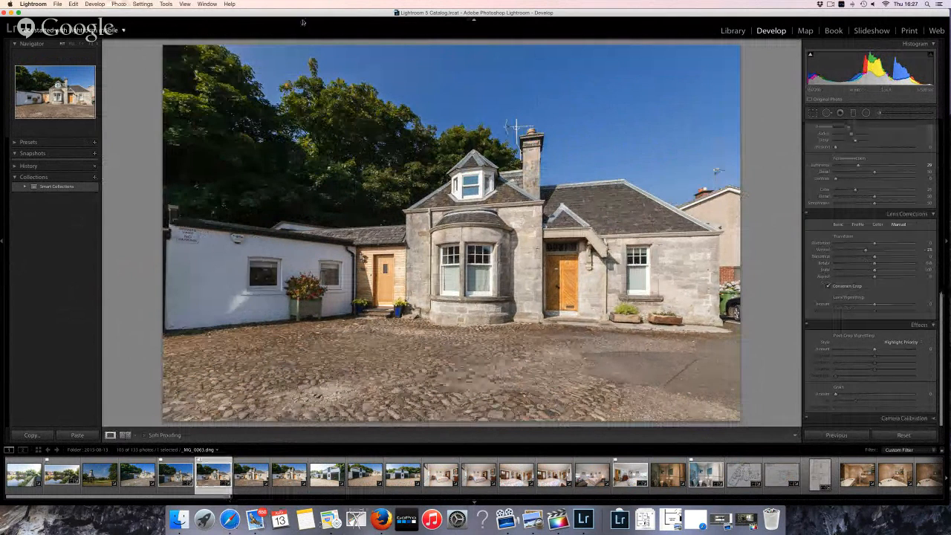
# Exit Lightroom full screen and reload the YouTube live-stream page
pyautogui.press('f')
pyautogui.click(202, 192)
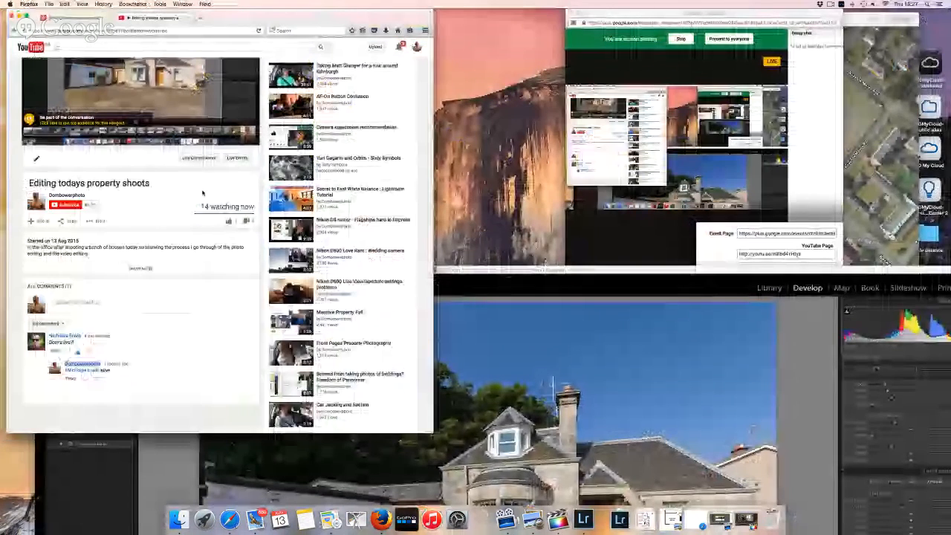
pyautogui.click(259, 31)
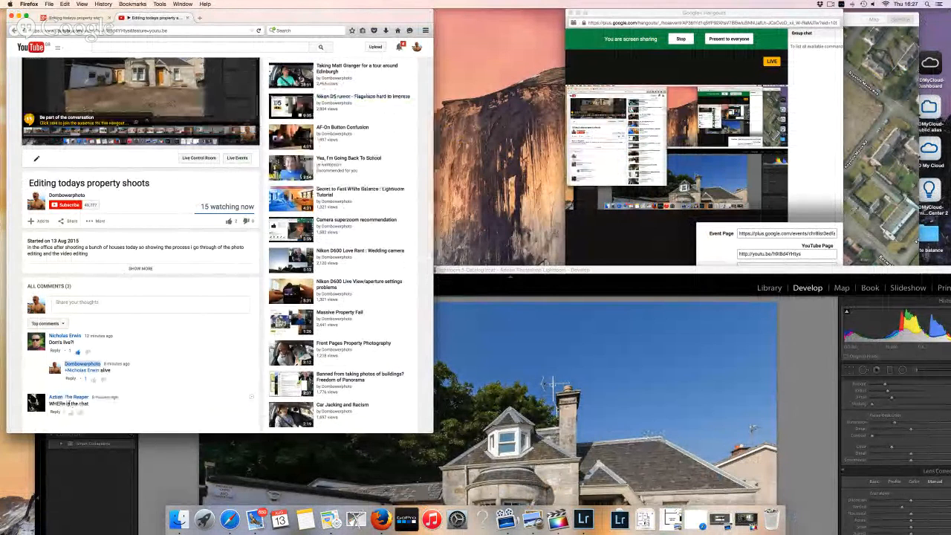
pyautogui.scroll(-3, 179, 319)
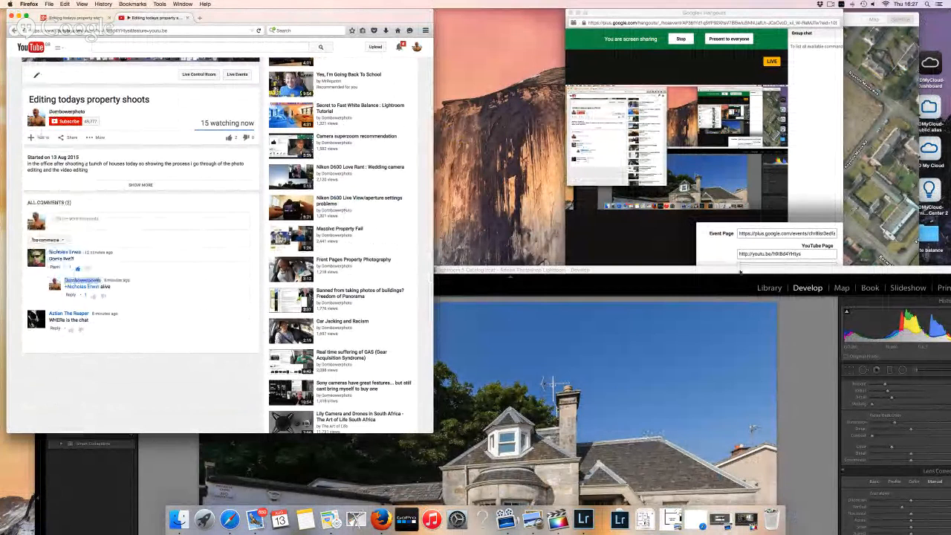
# Move and enlarge the Hangouts broadcast window, close its group chat, and make Lightroom fill the screen
pyautogui.click(814, 156)
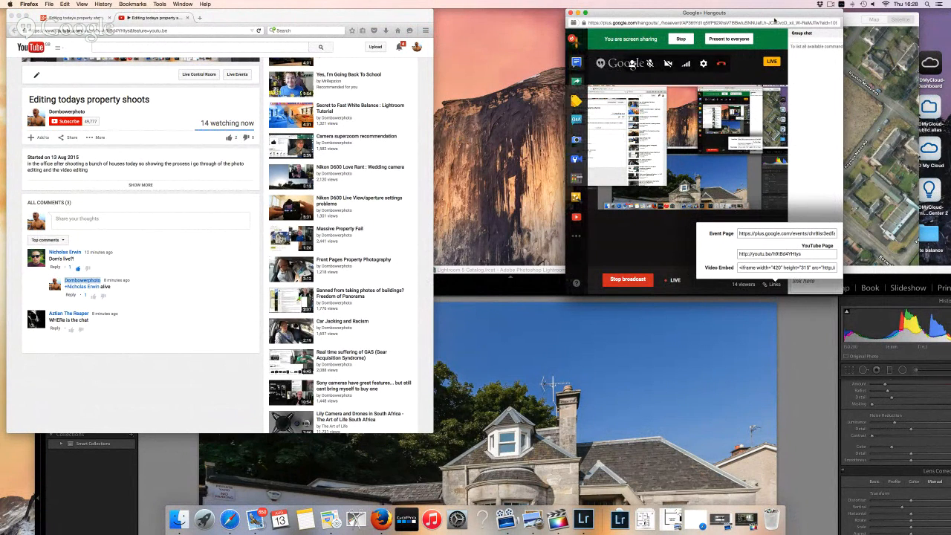
pyautogui.moveTo(774, 18); pyautogui.dragTo(731, 17)
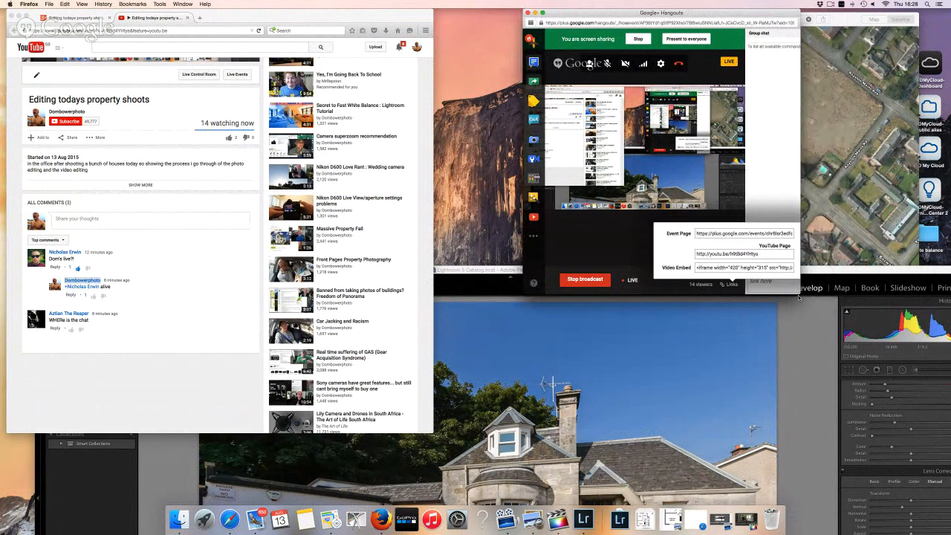
pyautogui.moveTo(800, 294); pyautogui.dragTo(851, 312)
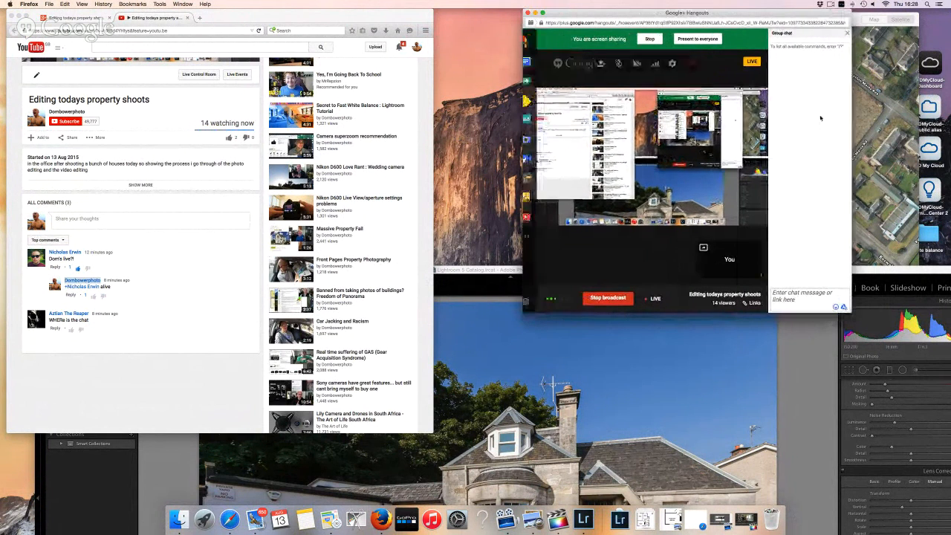
pyautogui.click(845, 33)
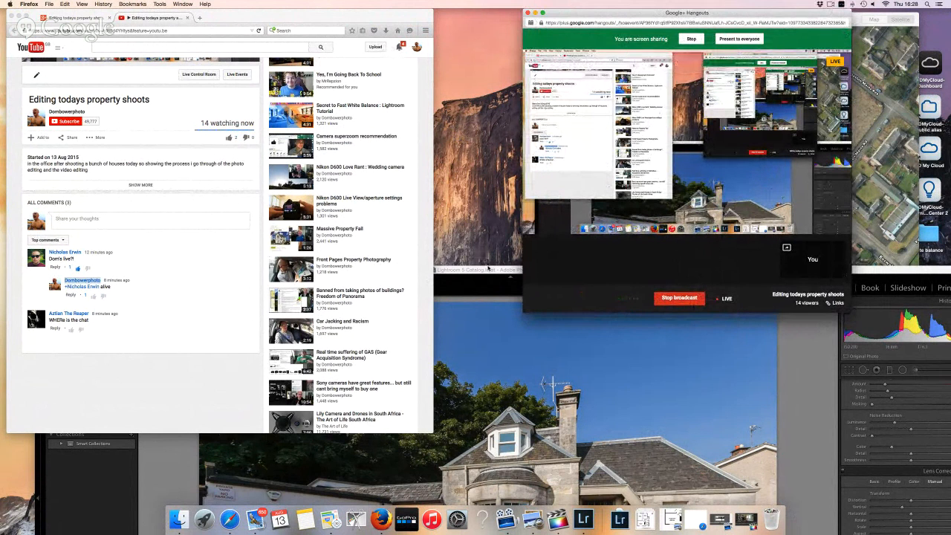
pyautogui.moveTo(488, 258); pyautogui.dragTo(455, 9)
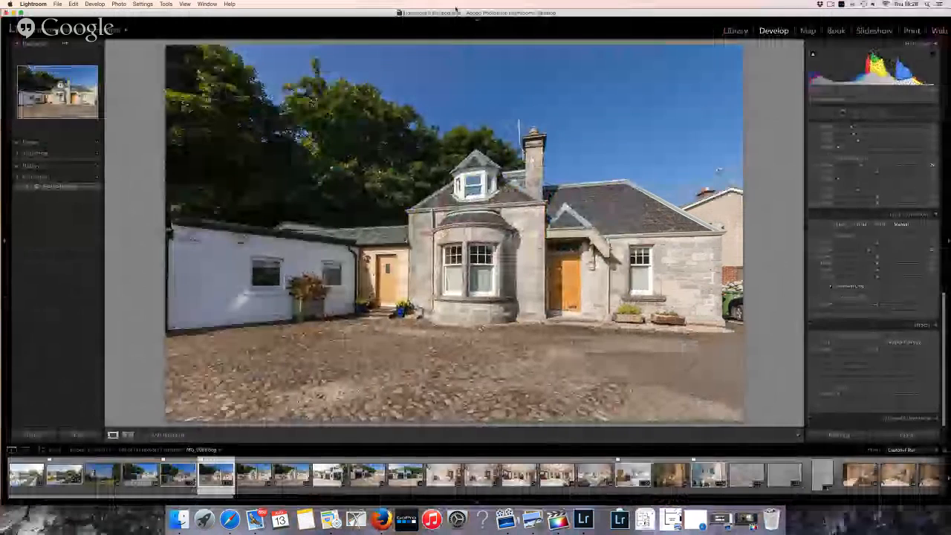
# Browse the cottage photos, toggling the pick flag, and return to the cobbled-courtyard cottage photo
pyautogui.press('Right')
pyautogui.press('Right')
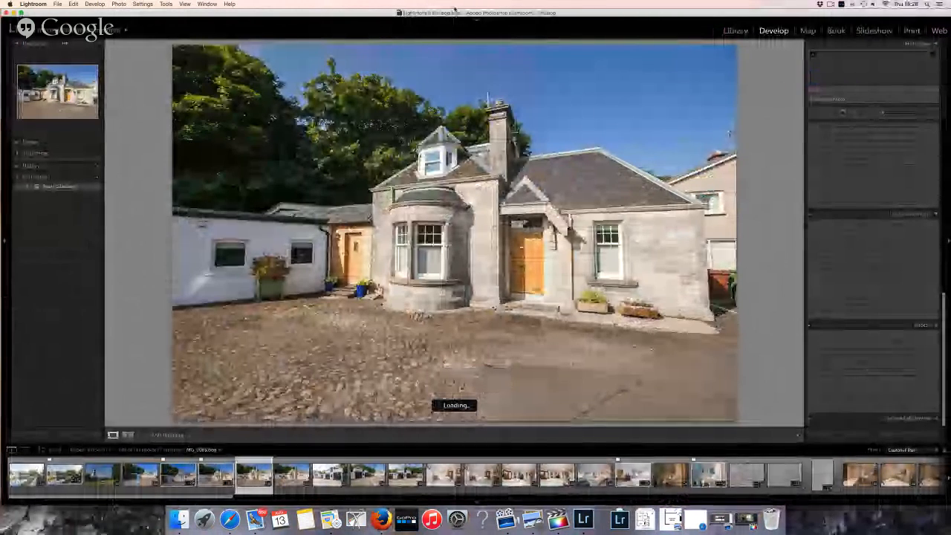
pyautogui.press('p')
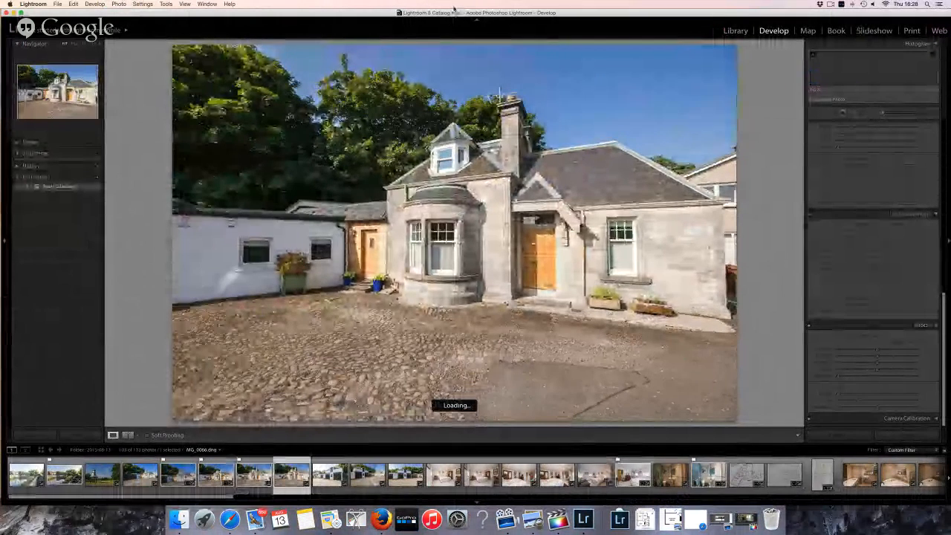
pyautogui.press('Right')
pyautogui.press('Left')
pyautogui.press('Left')
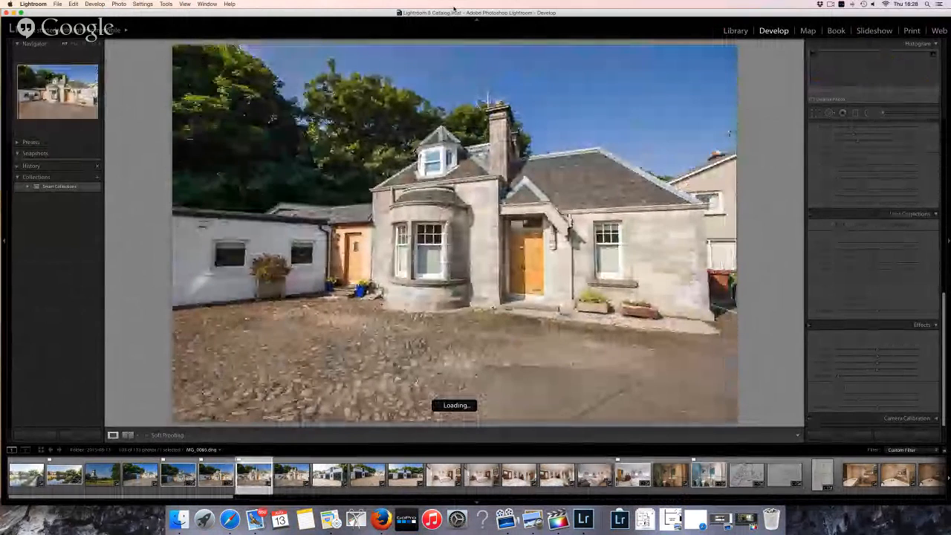
pyautogui.press('Right')
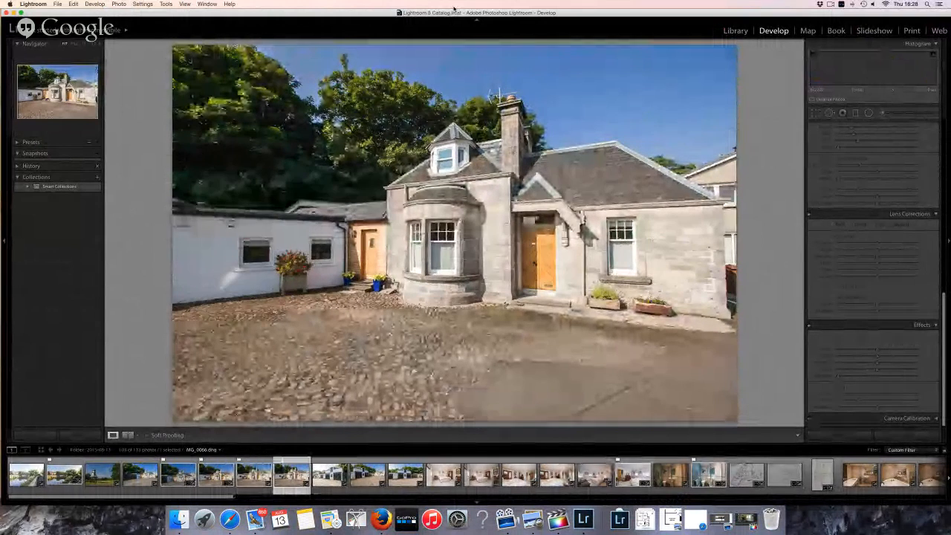
pyautogui.press('Left')
pyautogui.press('Right')
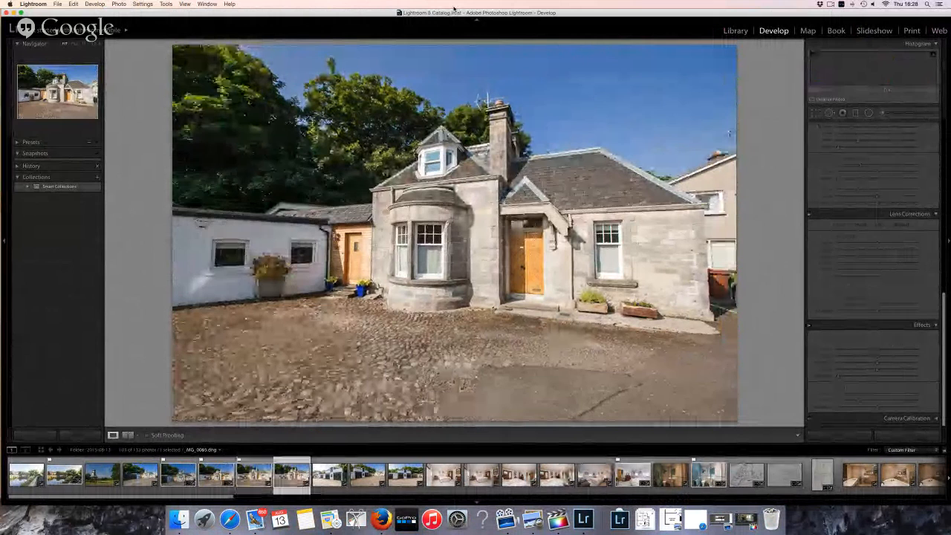
pyautogui.press('p')
pyautogui.press('u')
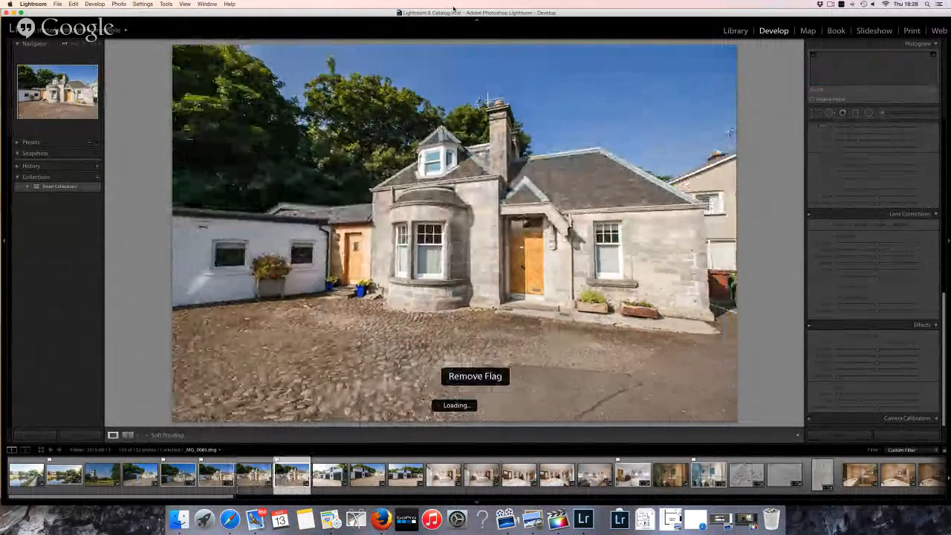
pyautogui.press('Right')
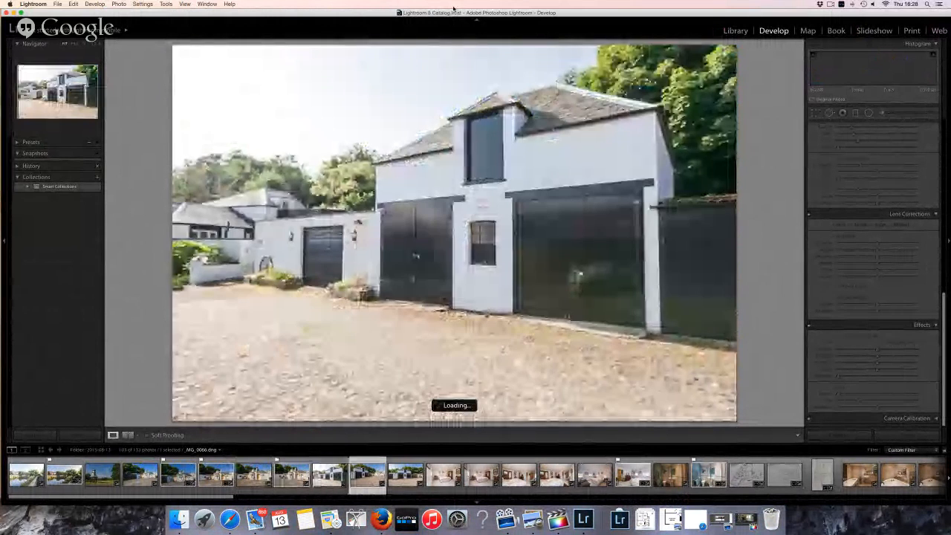
pyautogui.press('Left')
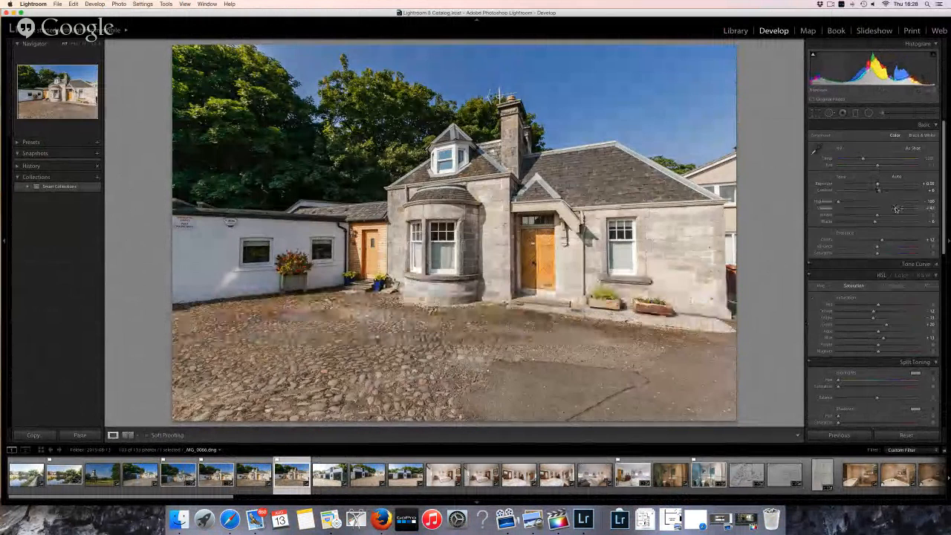
# Warm the cottage photo to Temp about 5044 and flag it as a pick
pyautogui.click(861, 160)
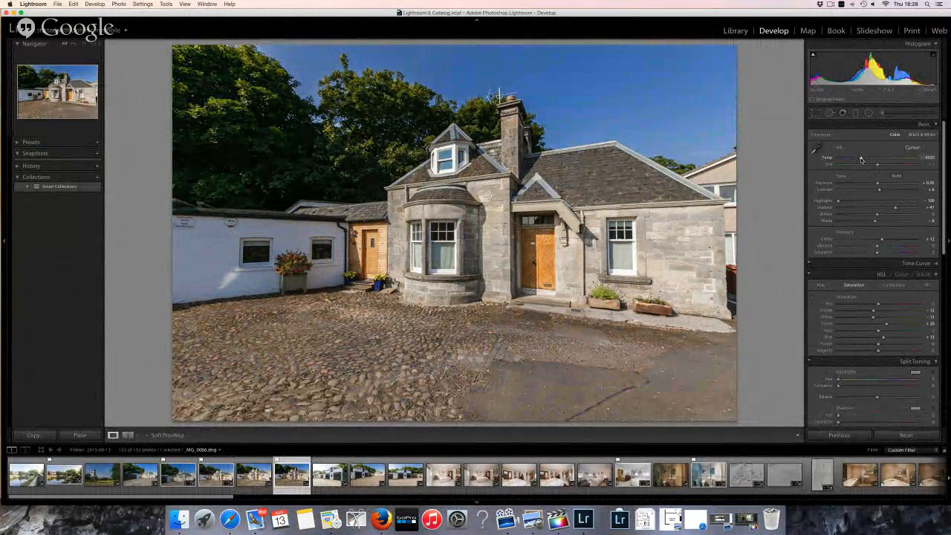
pyautogui.moveTo(861, 160); pyautogui.dragTo(863, 159)
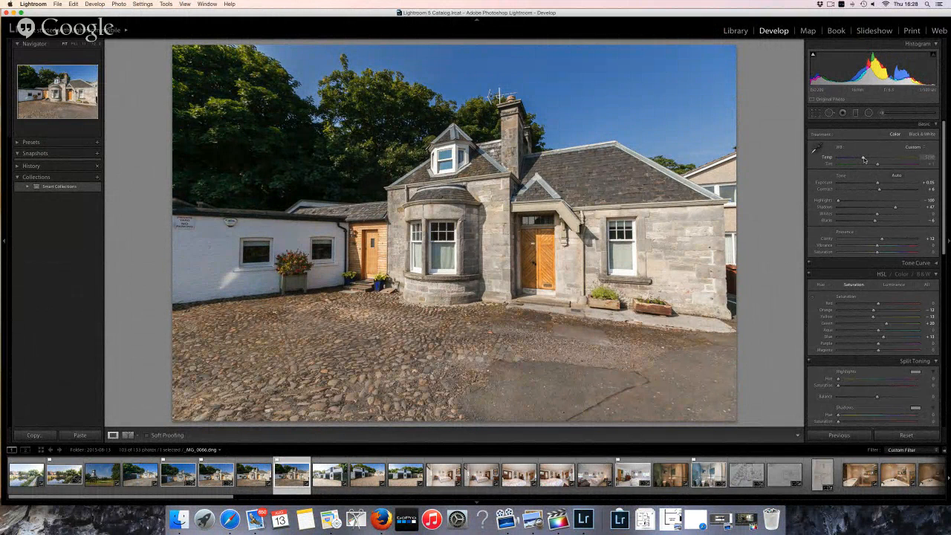
pyautogui.press('p')
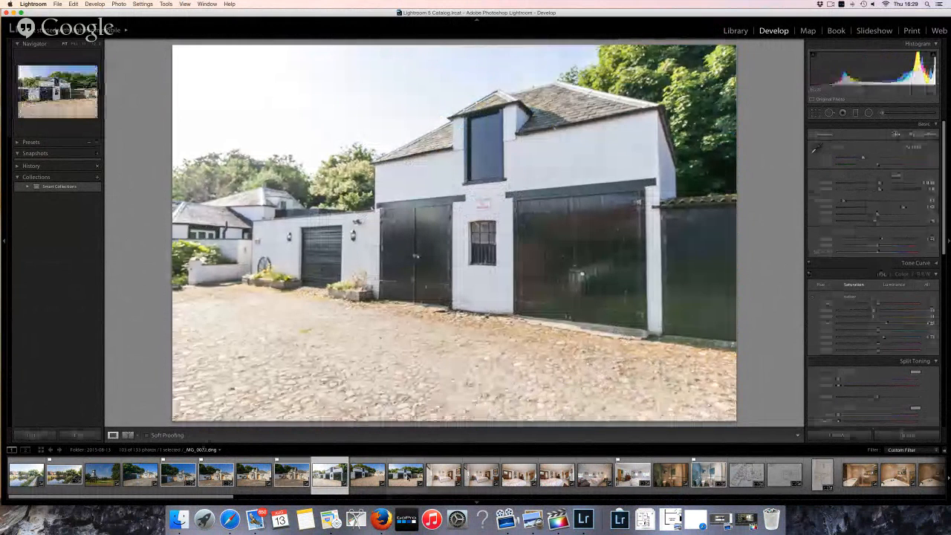
# Open the white garage photo, comparing it with the previous garage shot
pyautogui.click(407, 475)
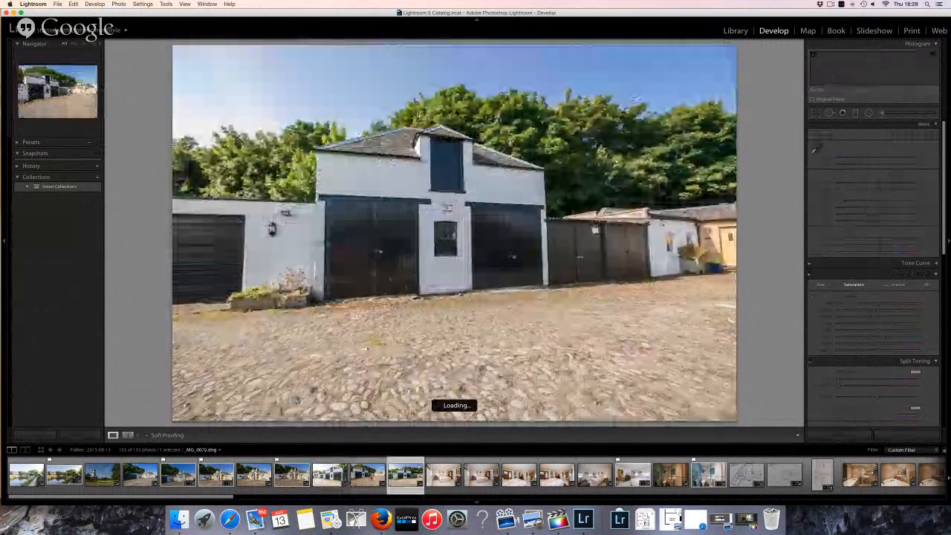
pyautogui.press('Left')
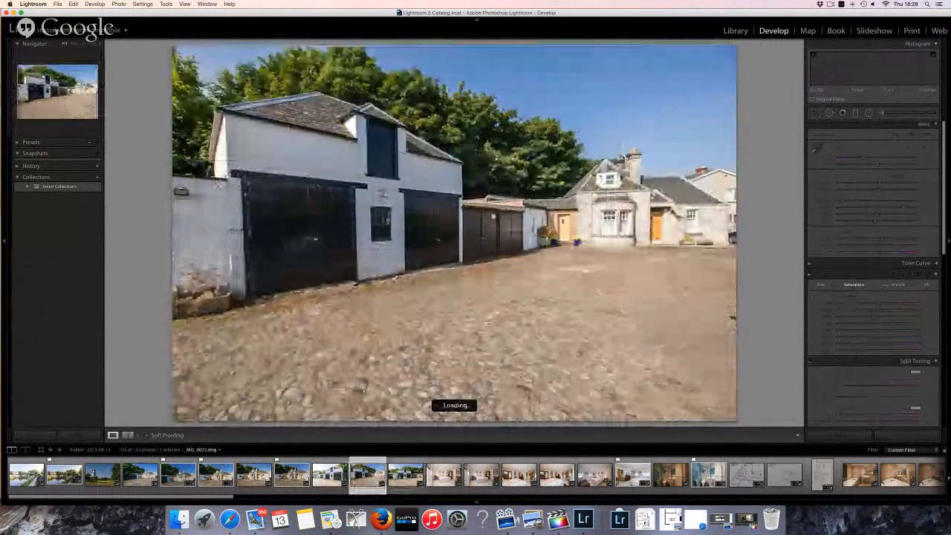
pyautogui.press('Right')
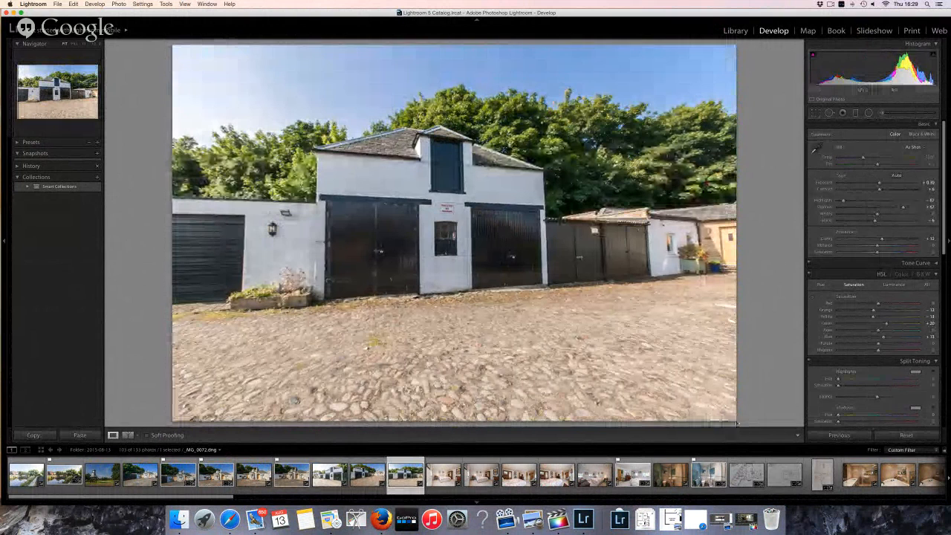
# Crop the garage photo in from both corners, rotate it level, flag it, and move to the bedroom photo
pyautogui.click(815, 113)
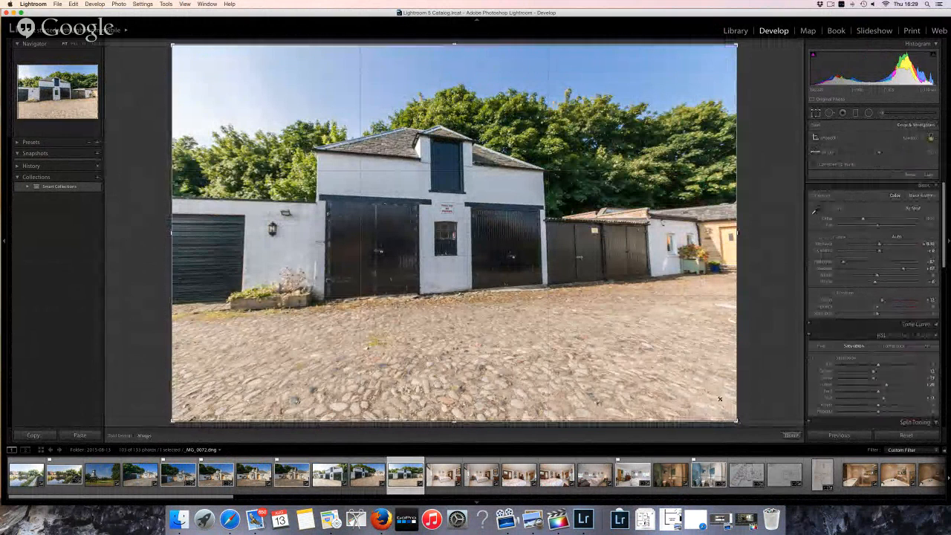
pyautogui.moveTo(720, 399); pyautogui.dragTo(265, 113)
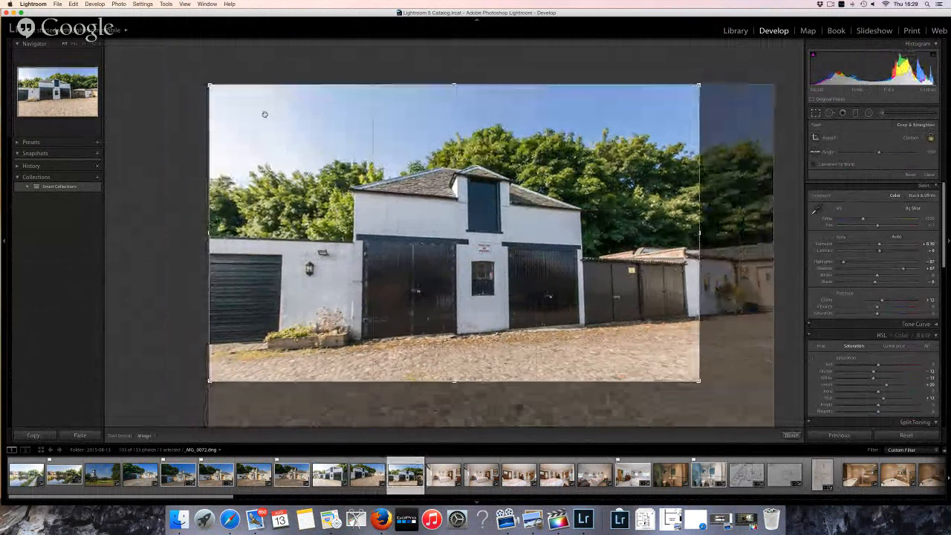
pyautogui.moveTo(210, 86); pyautogui.dragTo(285, 113)
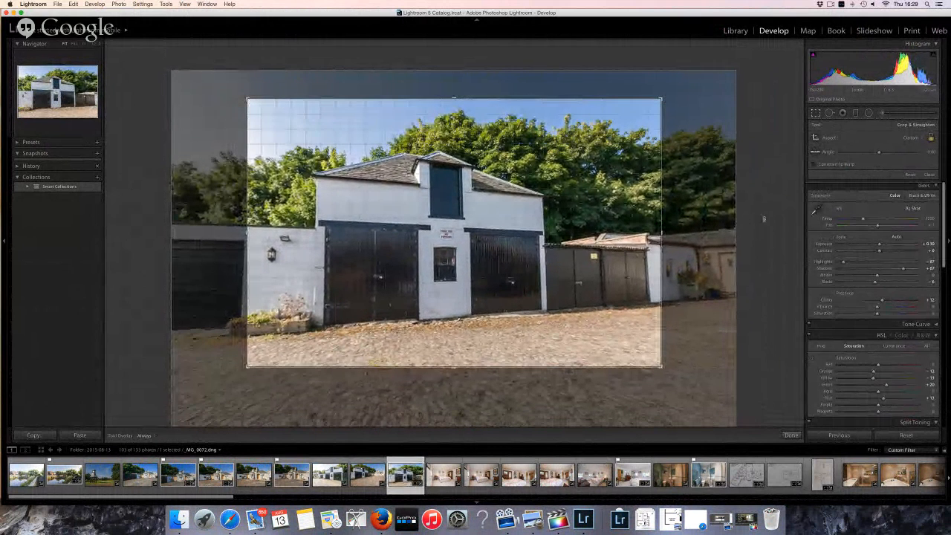
pyautogui.moveTo(764, 219); pyautogui.dragTo(765, 220)
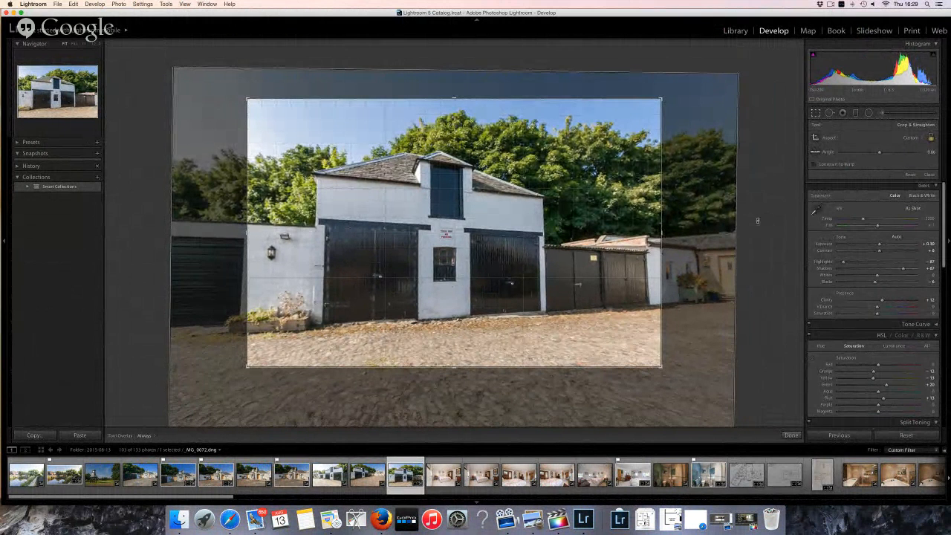
pyautogui.press('Return')
pyautogui.press('p')
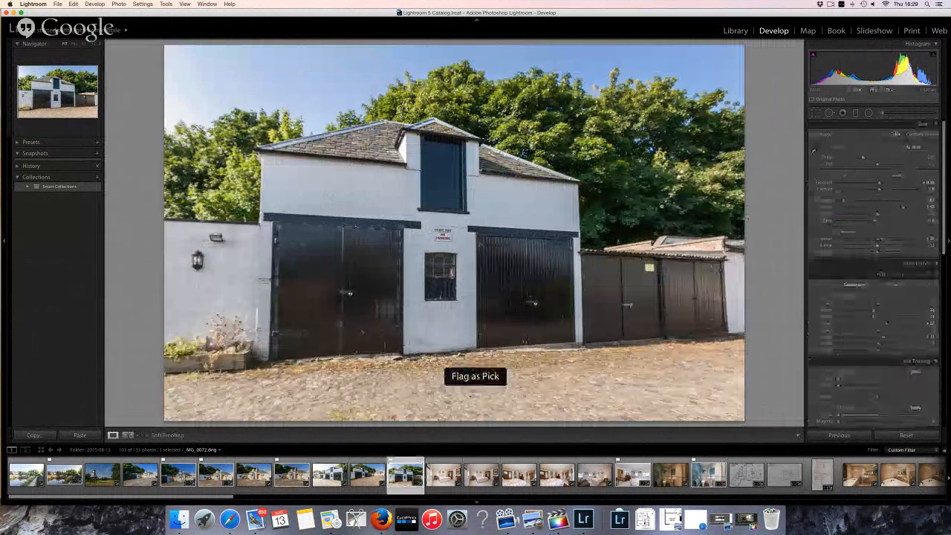
pyautogui.press('Right')
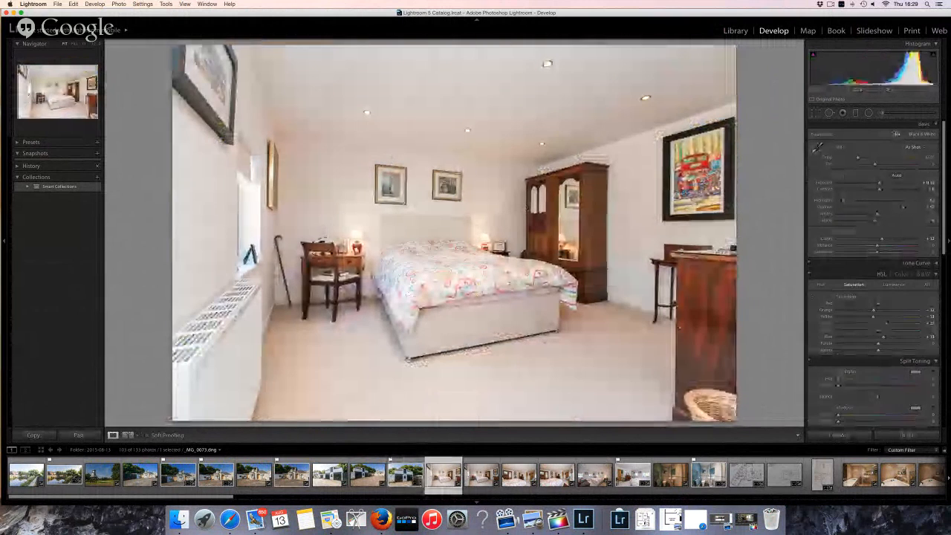
pyautogui.press('w')
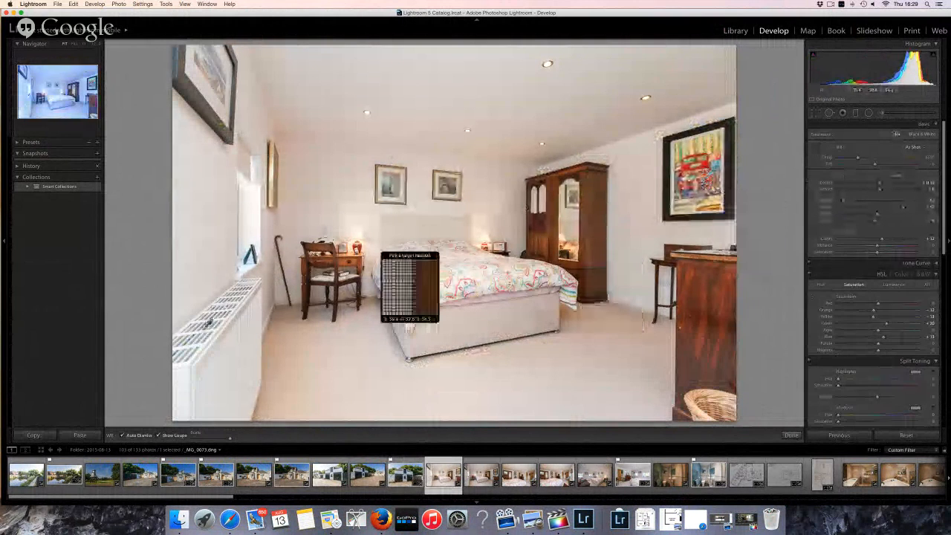
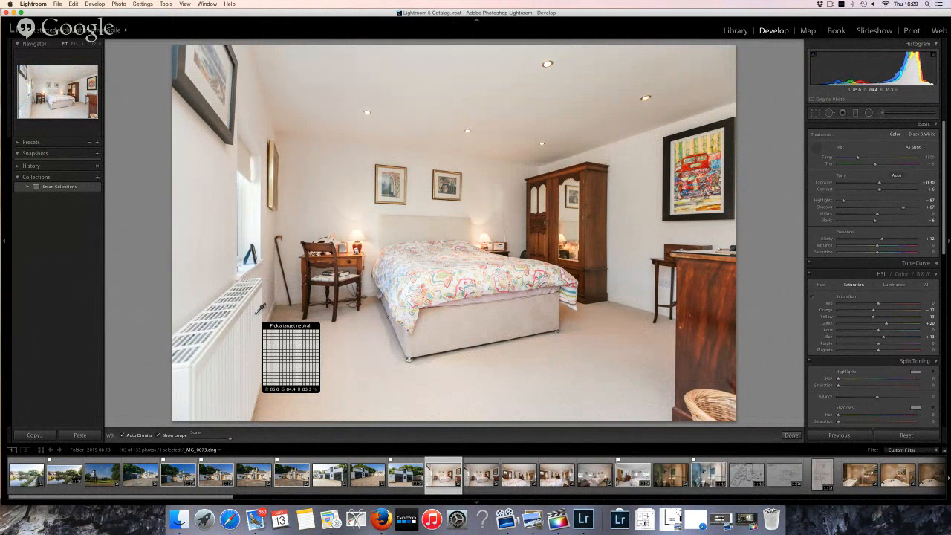
# Sample a neutral tone to give _MG_0073 a custom 4200 white balance
pyautogui.click(255, 314)
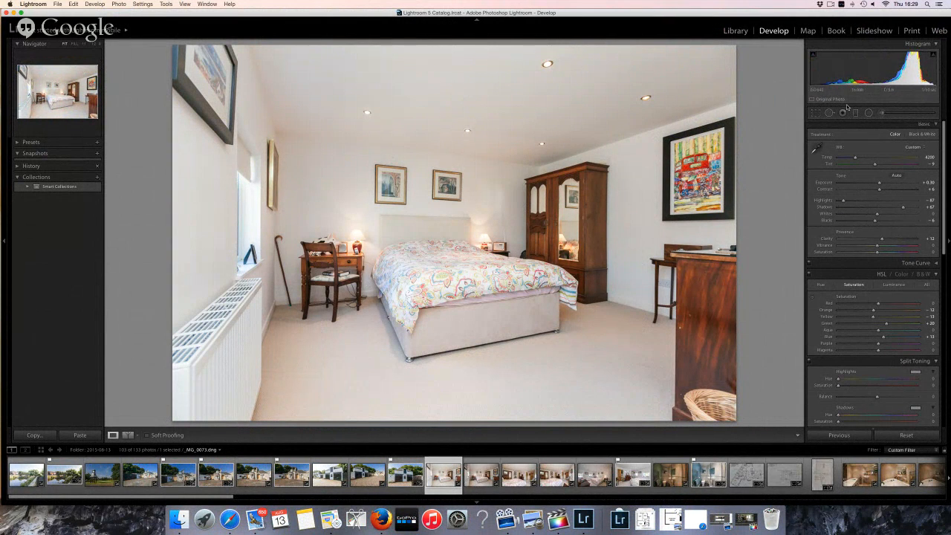
pyautogui.click(814, 113)
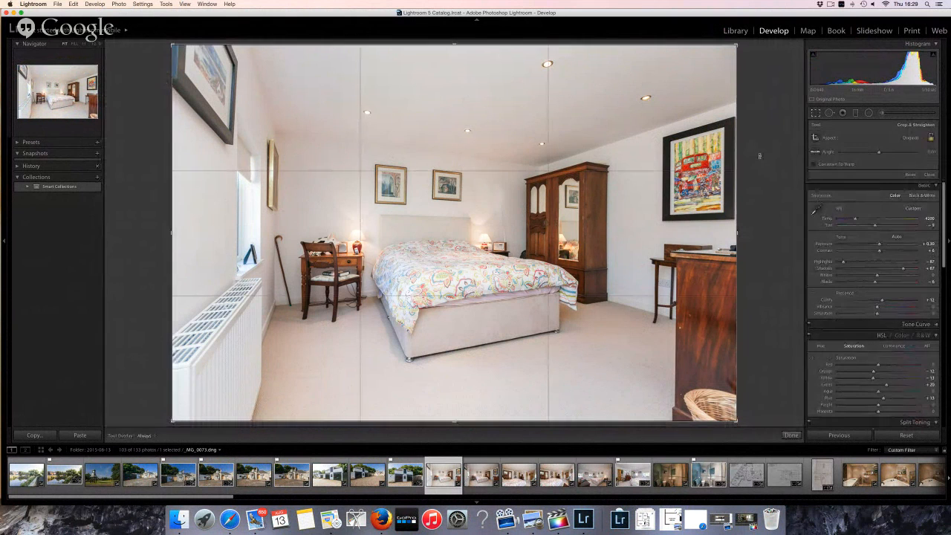
pyautogui.click(482, 476)
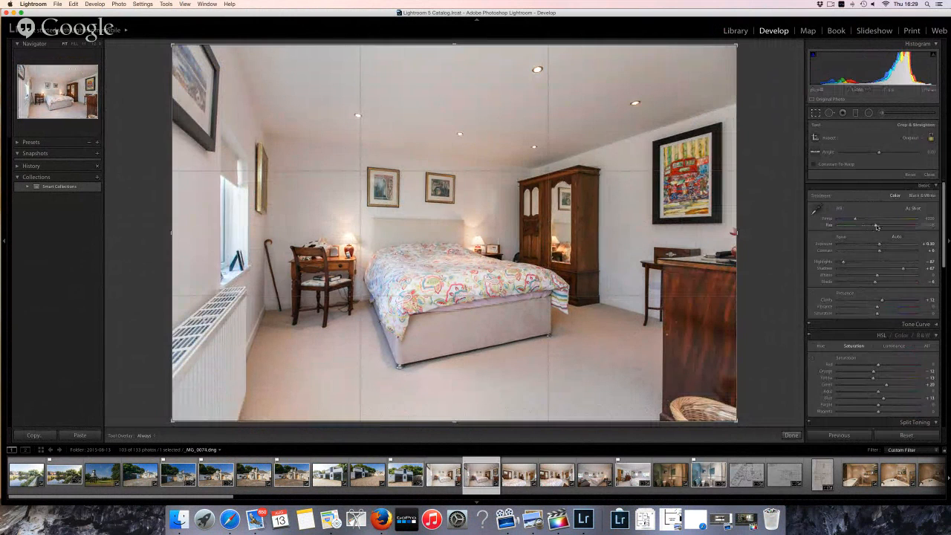
# On _MG_0074, adjust Tint, lower Highlights to -43 and Exposure to +0.19, and flag it as a pick
pyautogui.moveTo(875, 227); pyautogui.dragTo(856, 221)
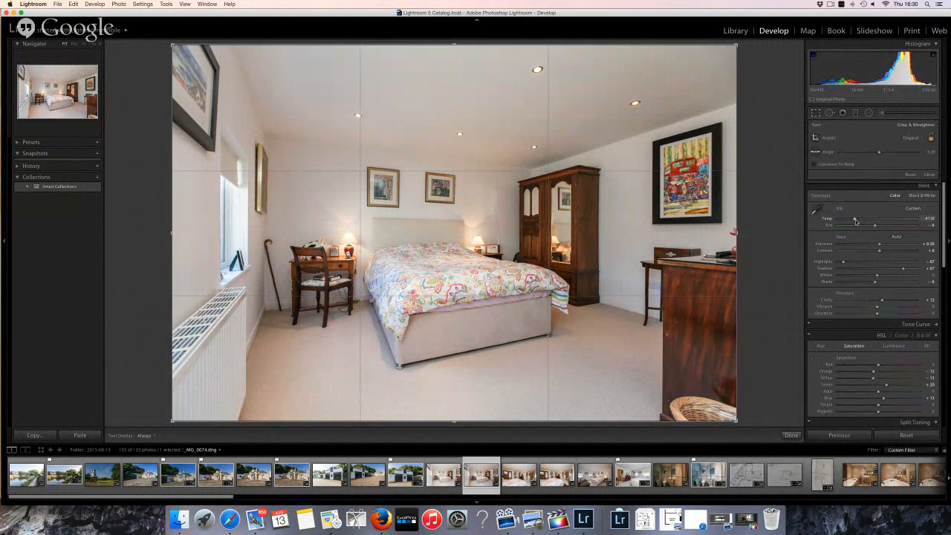
pyautogui.click(864, 264)
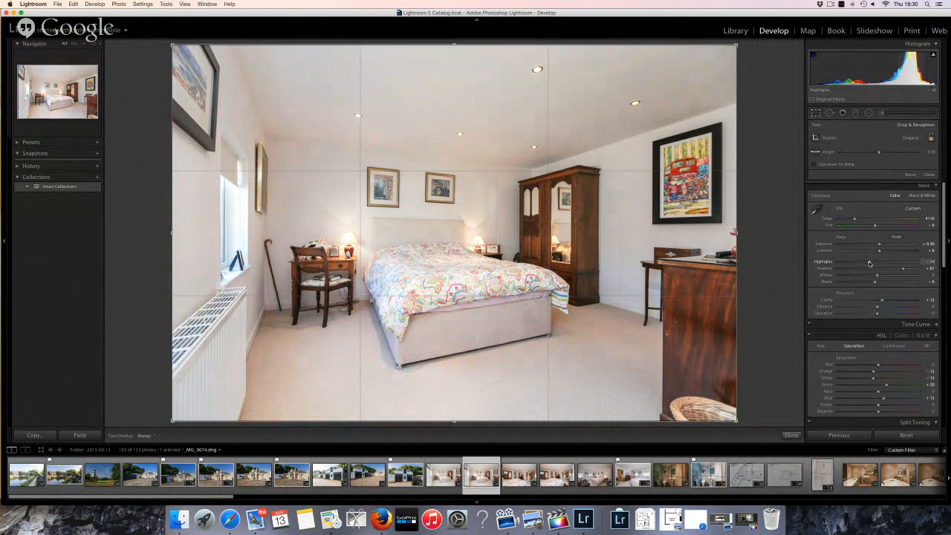
pyautogui.click(862, 263)
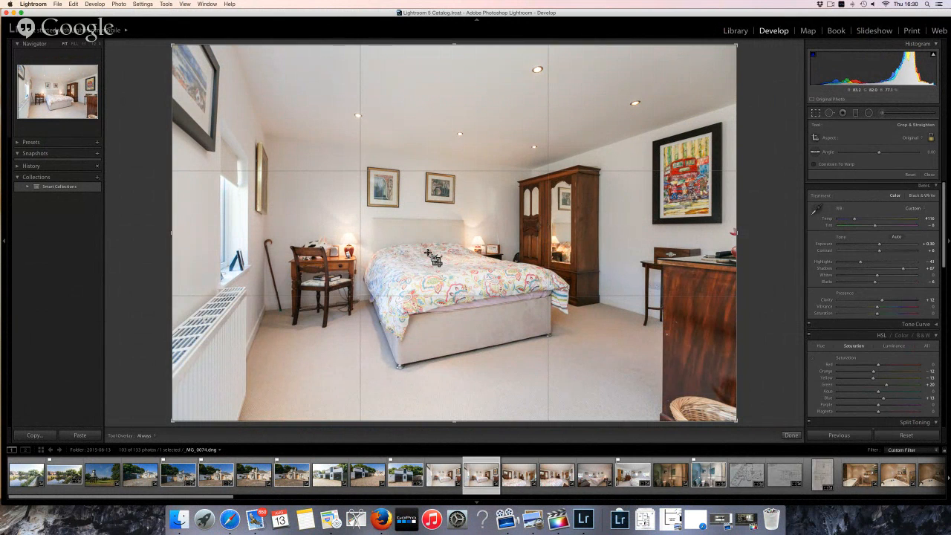
pyautogui.press('r')
pyautogui.press('p')
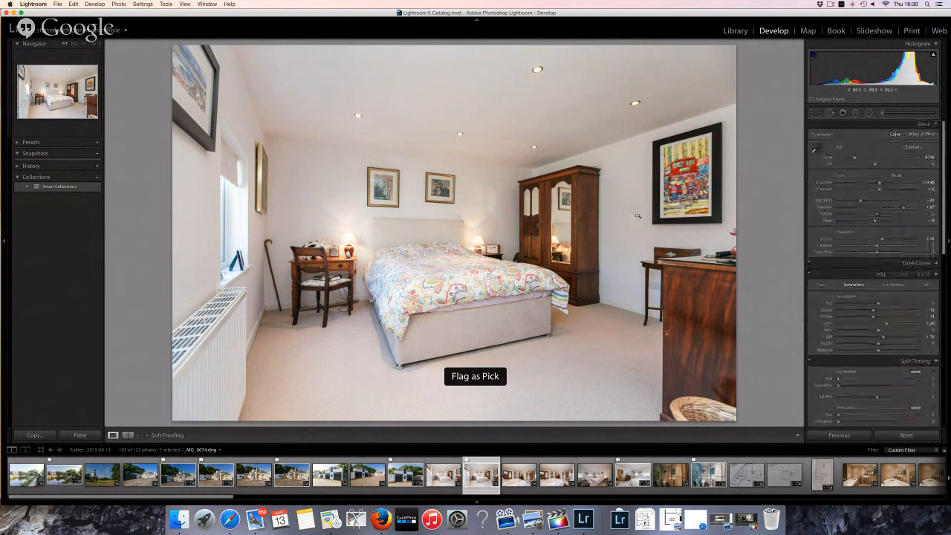
pyautogui.moveTo(879, 185); pyautogui.dragTo(878, 185)
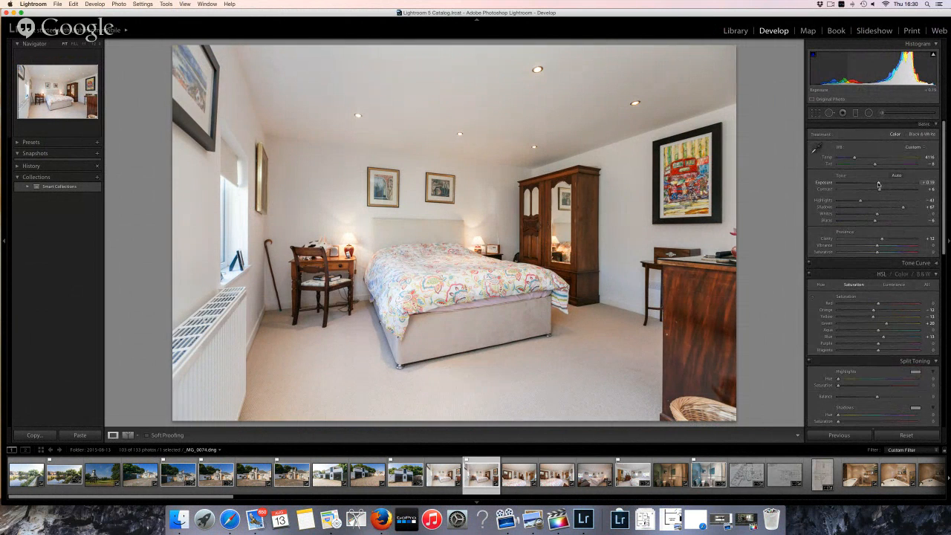
# Browse through _MG_0075 and _MG_0076, zooming in on the wardrobe and painting and back to fit
pyautogui.press('Right')
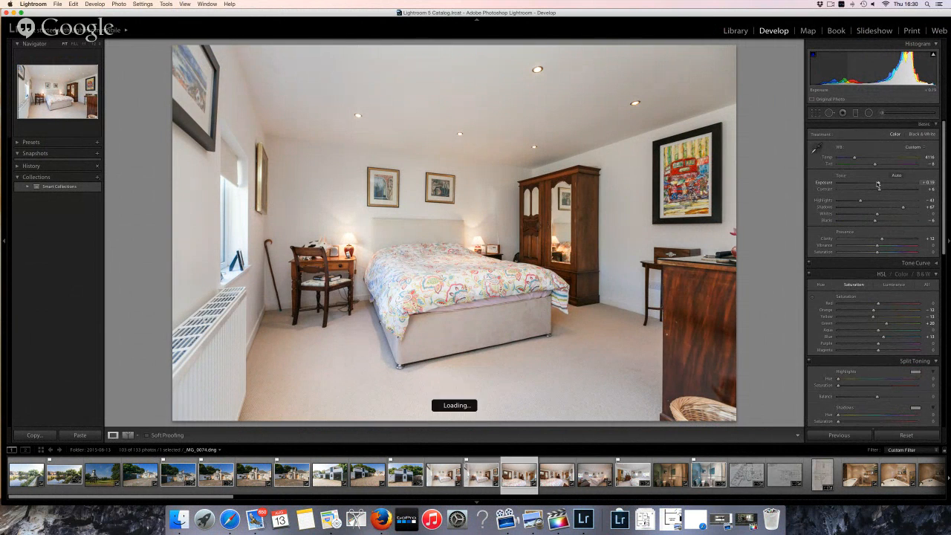
pyautogui.press('Right')
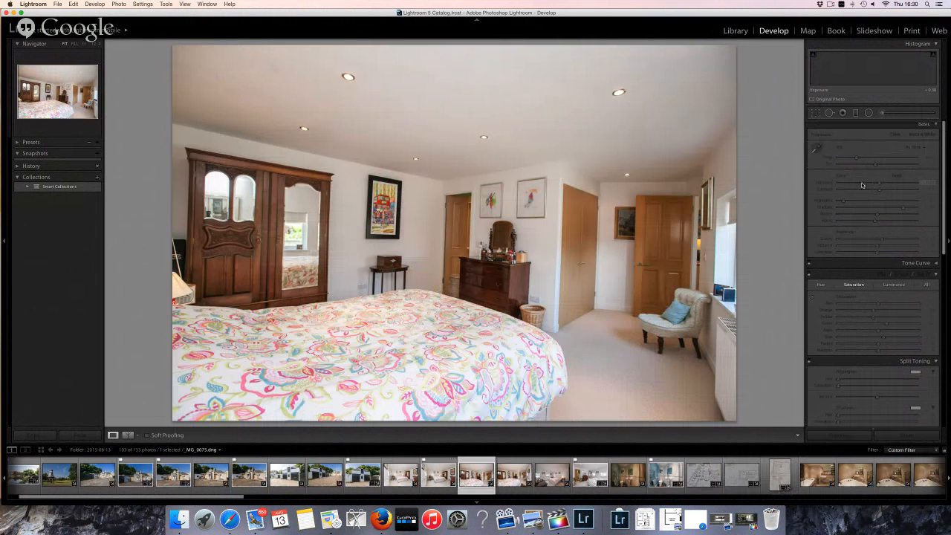
pyautogui.press('Right')
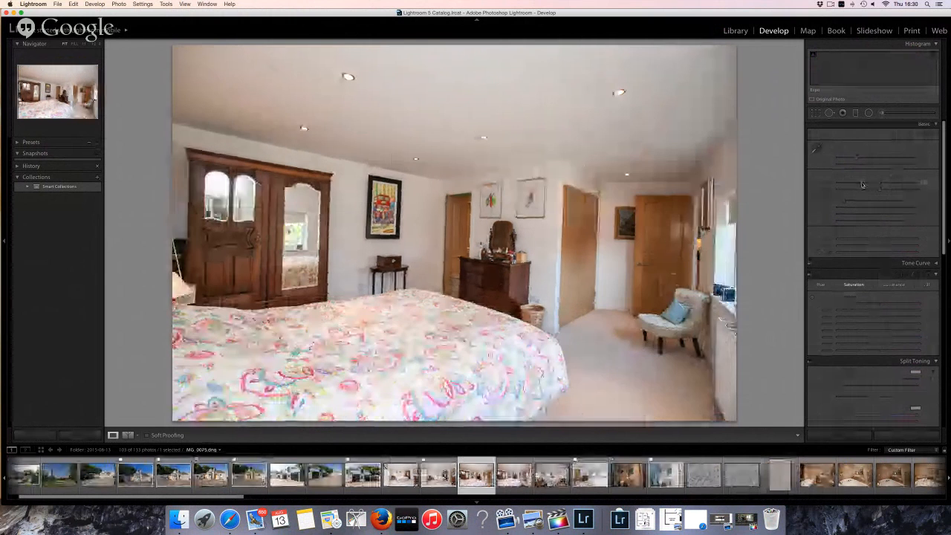
pyautogui.press('Left')
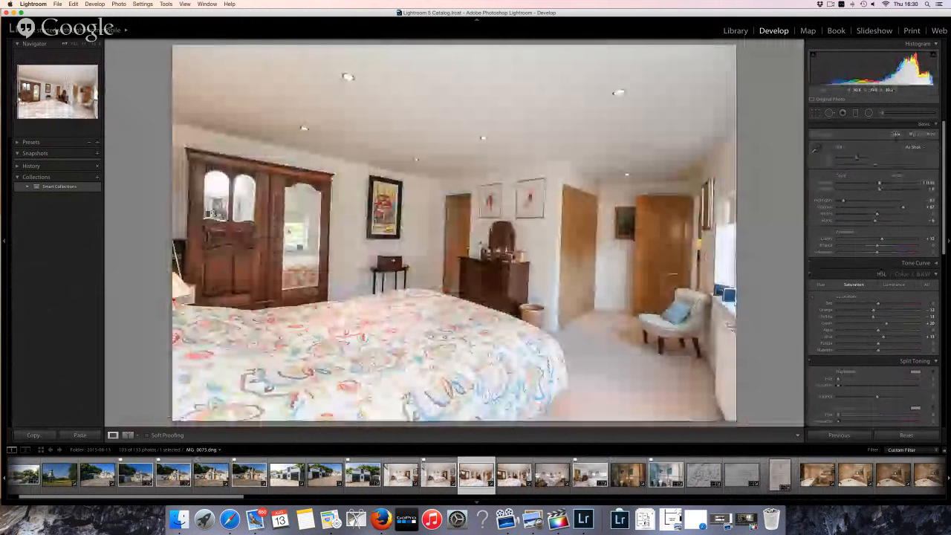
pyautogui.press('Right')
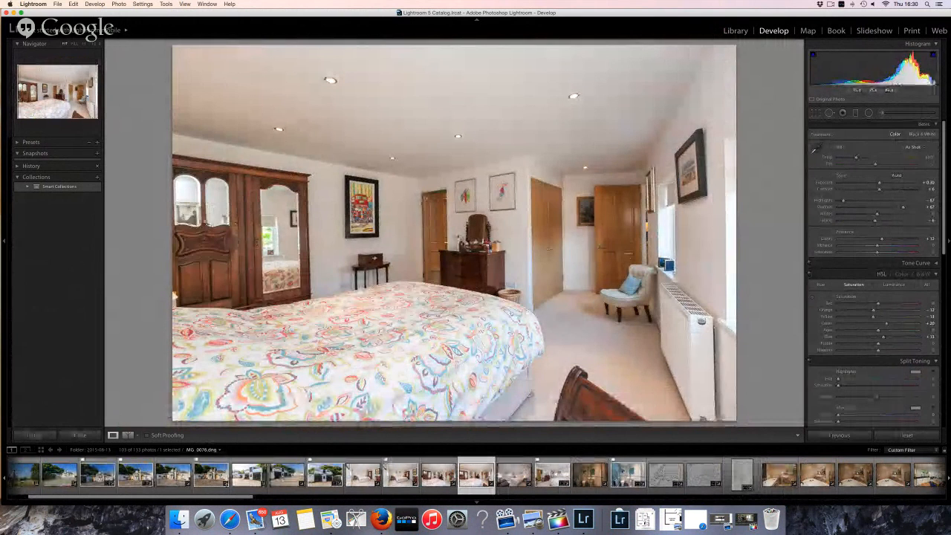
pyautogui.click(216, 245)
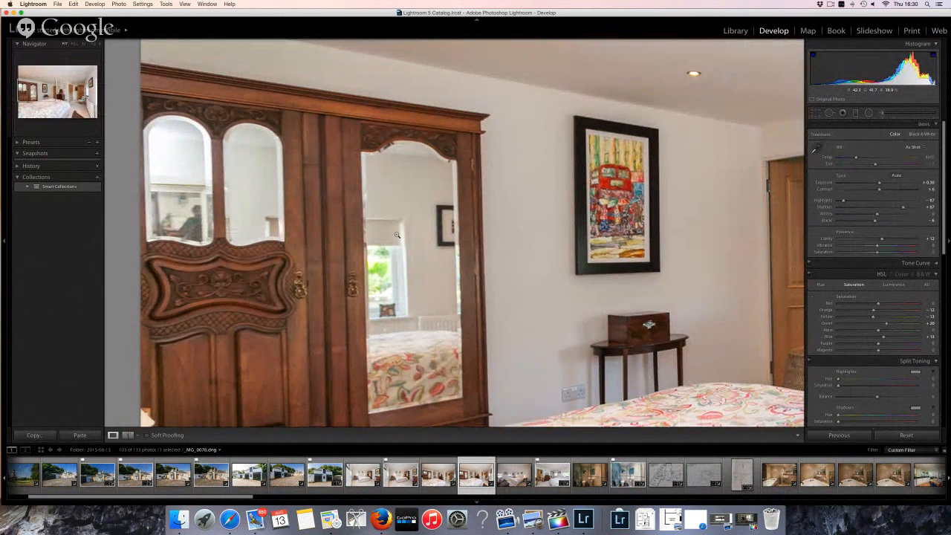
pyautogui.click(250, 229)
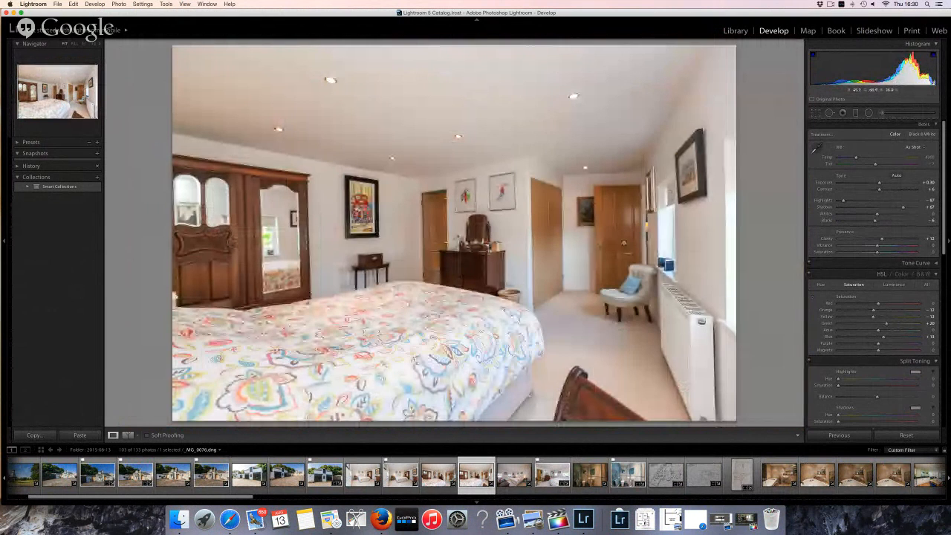
pyautogui.click(402, 479)
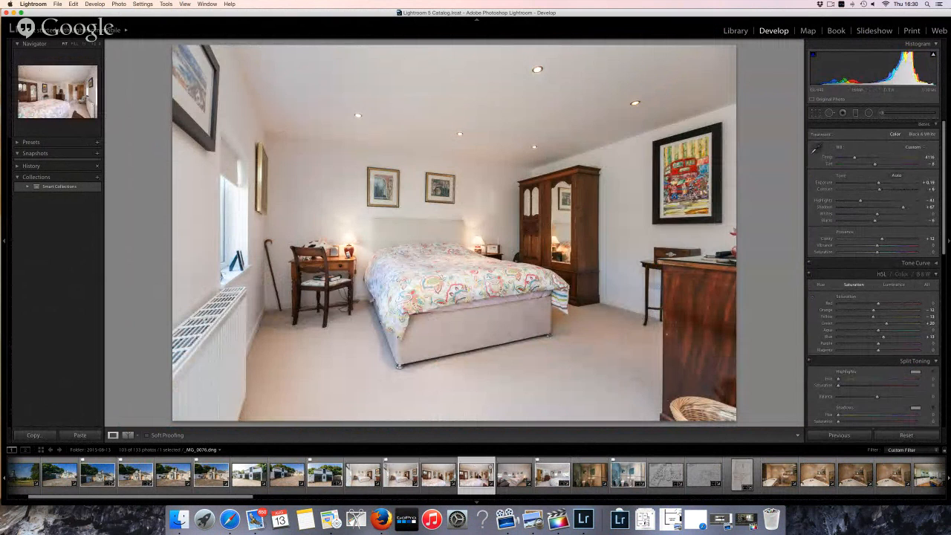
# On _MG_0076, warm Temp slightly, reduce Shadows to +45 and Highlights to about -66
pyautogui.click(476, 475)
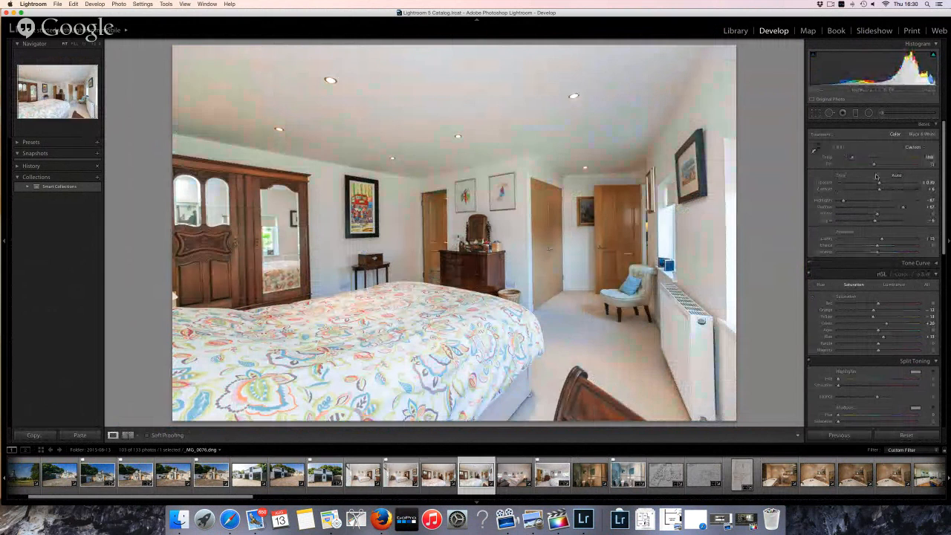
pyautogui.moveTo(851, 158); pyautogui.dragTo(854, 160)
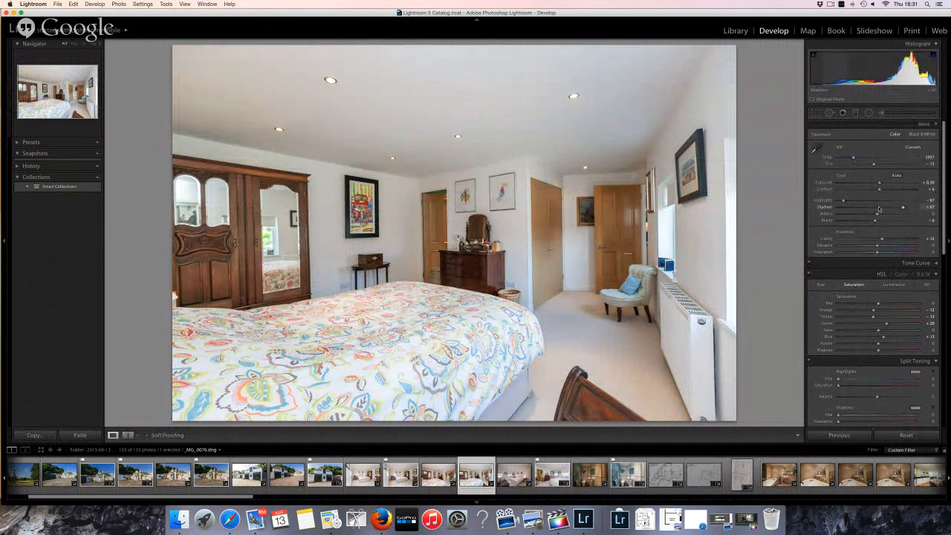
pyautogui.moveTo(878, 209); pyautogui.dragTo(870, 208)
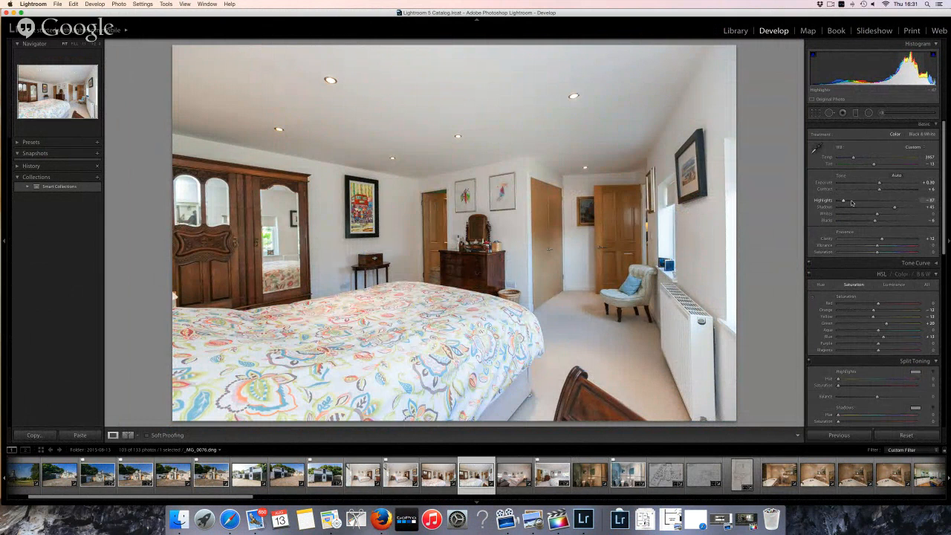
pyautogui.click(852, 202)
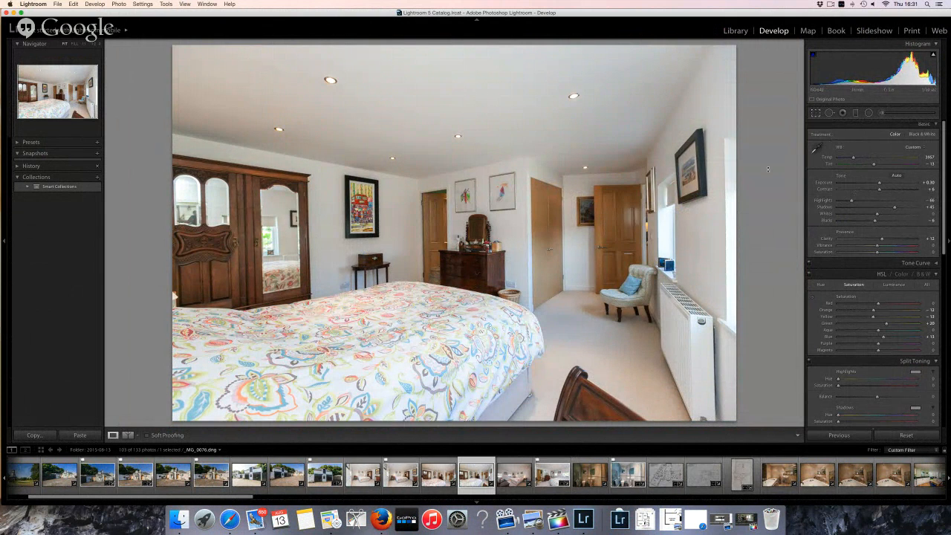
# Try straightening along the wall edge with the straighten tool, undoing the unwanted tight crops
pyautogui.press('r')
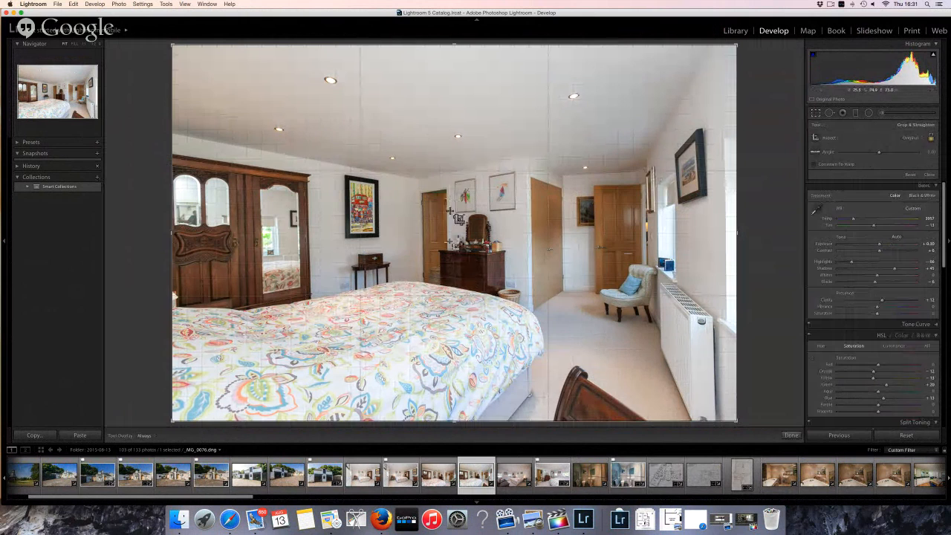
pyautogui.moveTo(449, 184); pyautogui.dragTo(453, 264)
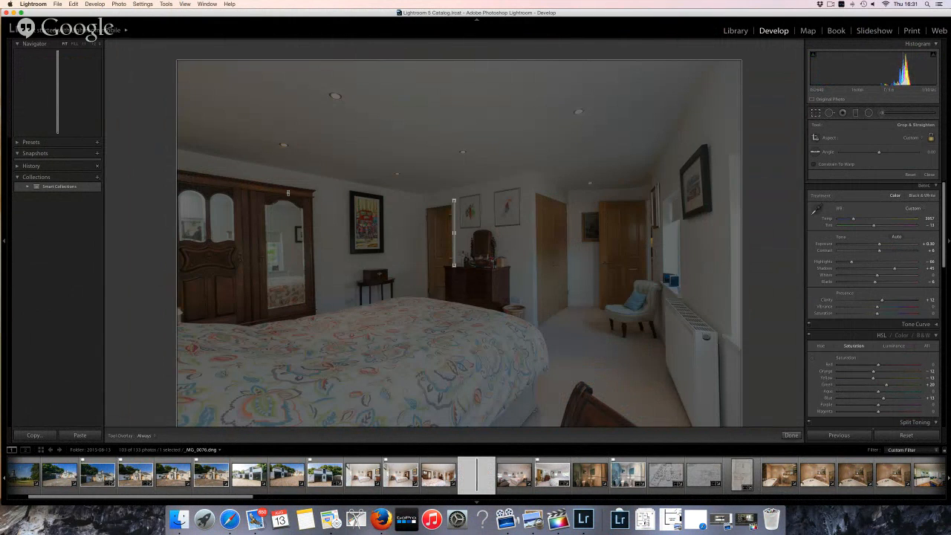
pyautogui.press('super+z')
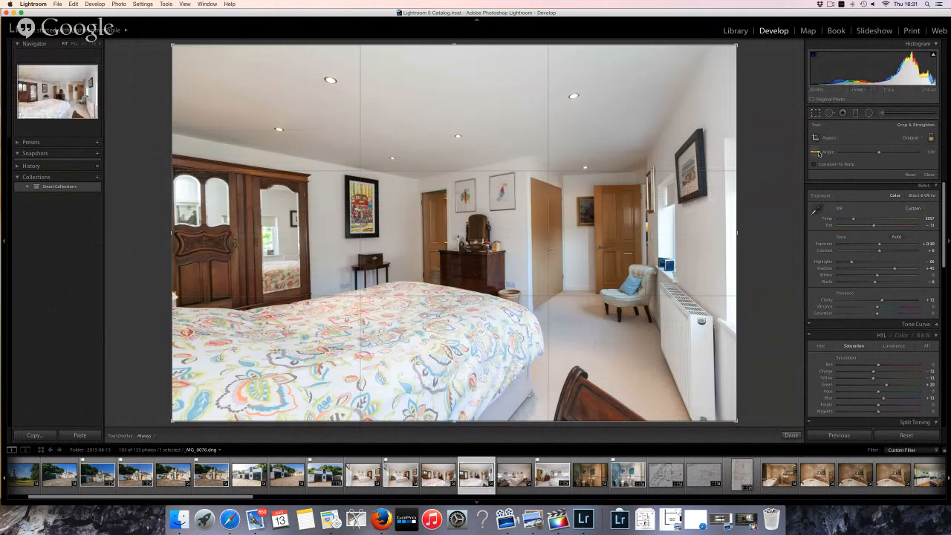
pyautogui.click(816, 152)
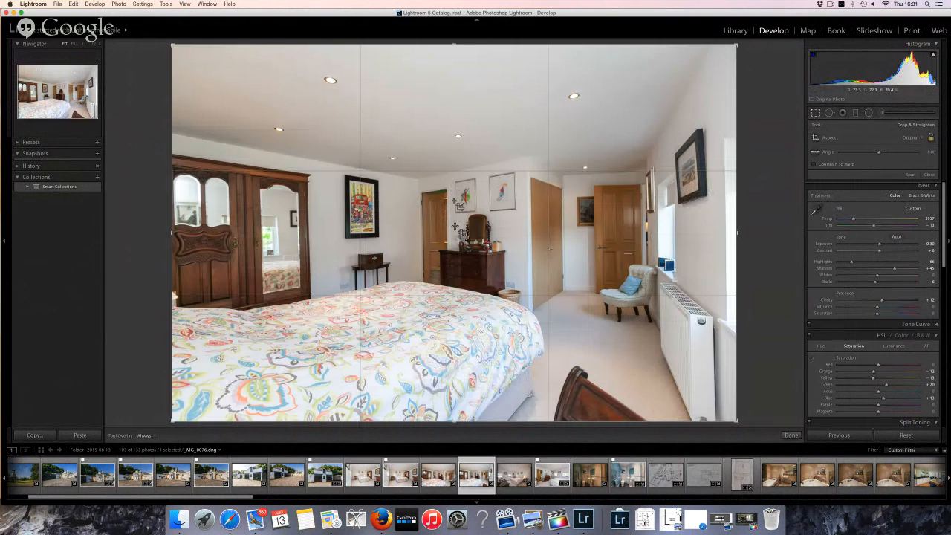
pyautogui.moveTo(450, 183); pyautogui.dragTo(461, 260)
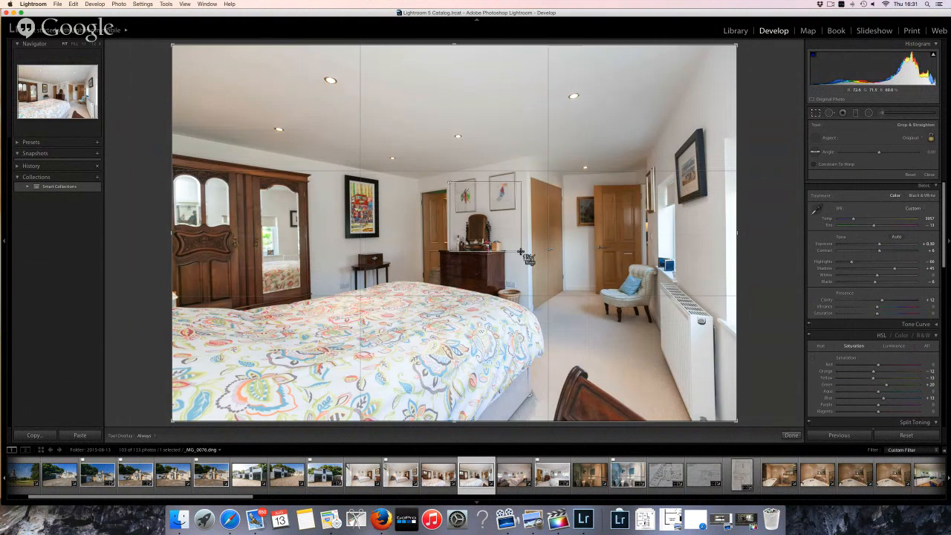
pyautogui.press('z')
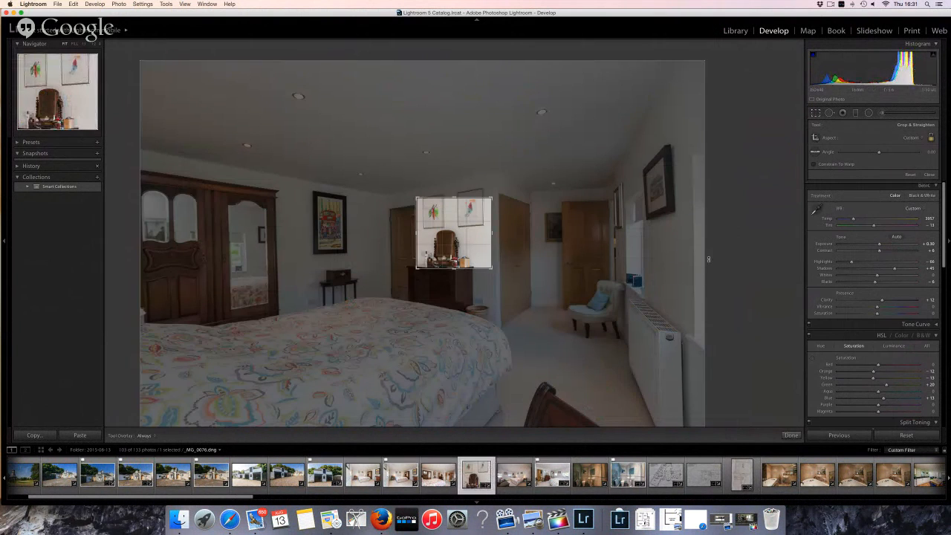
pyautogui.press('Return')
pyautogui.press('super+z')
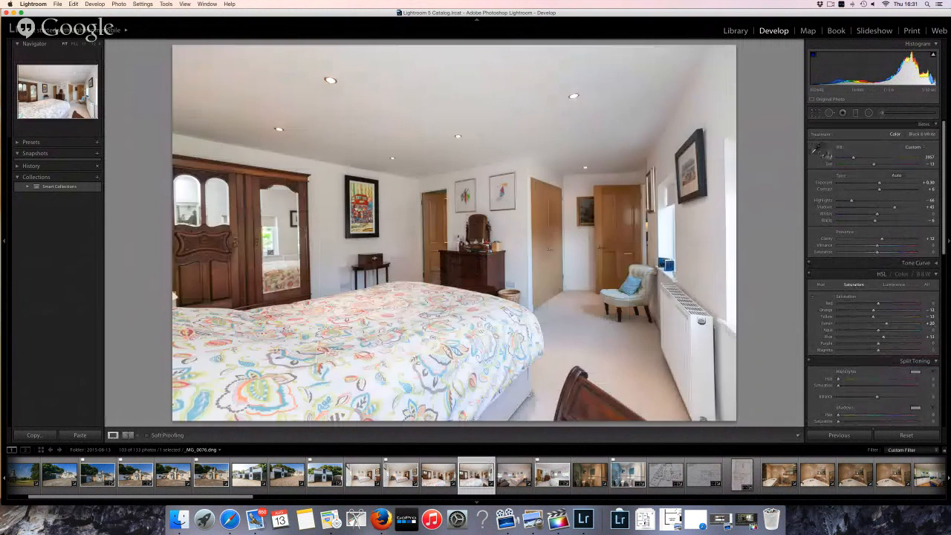
# Rotate the photo about 1.38 degrees to level the walls, apply the crop, and flag it as a pick
pyautogui.click(815, 113)
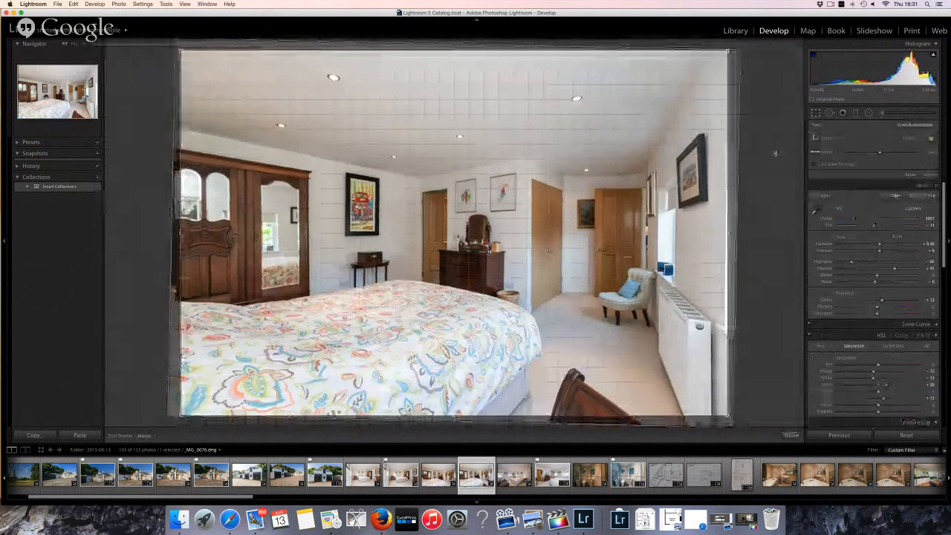
pyautogui.moveTo(775, 154); pyautogui.dragTo(775, 152)
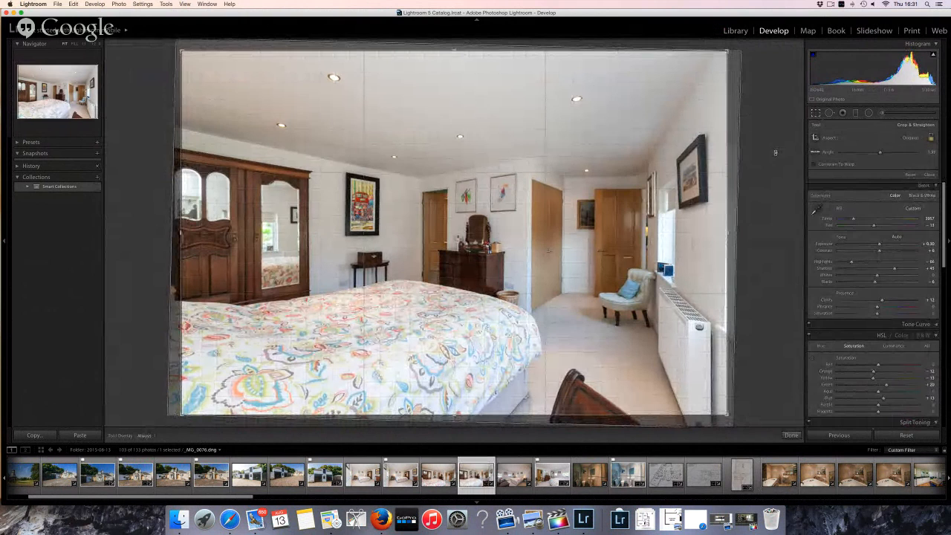
pyautogui.press('Return')
pyautogui.press('p')
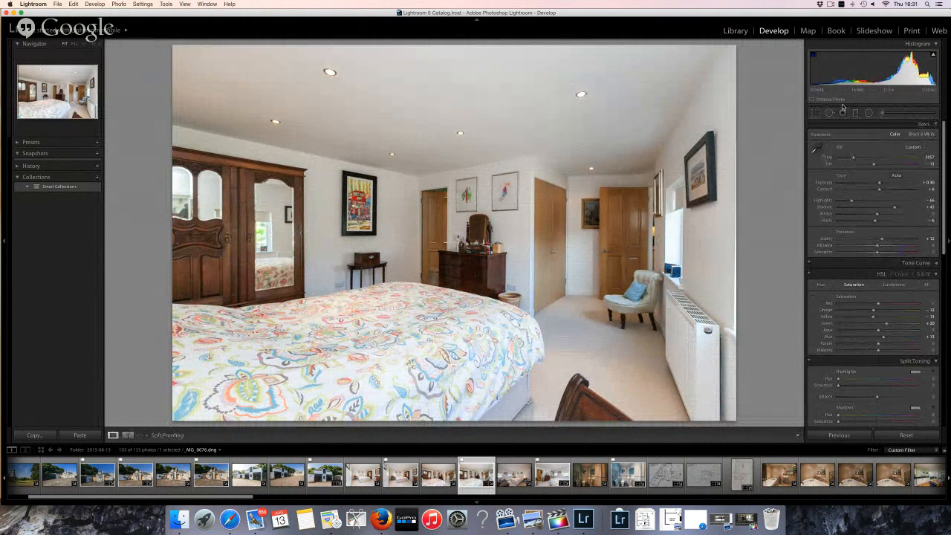
pyautogui.hotkey('shift', 'p')
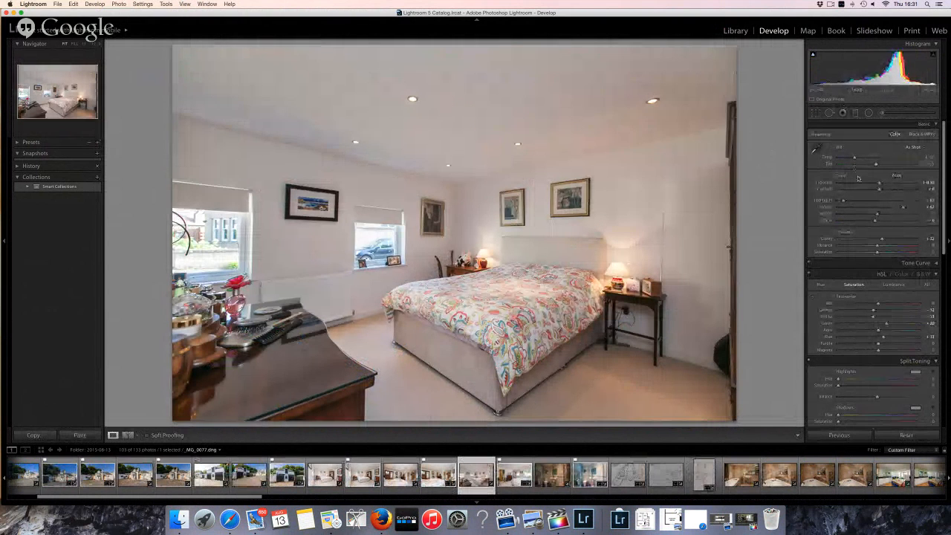
# Warm _MG_0077 to Temp 4046, crop the ceiling off the top, and flag it as a pick
pyautogui.moveTo(854, 159); pyautogui.dragTo(852, 158)
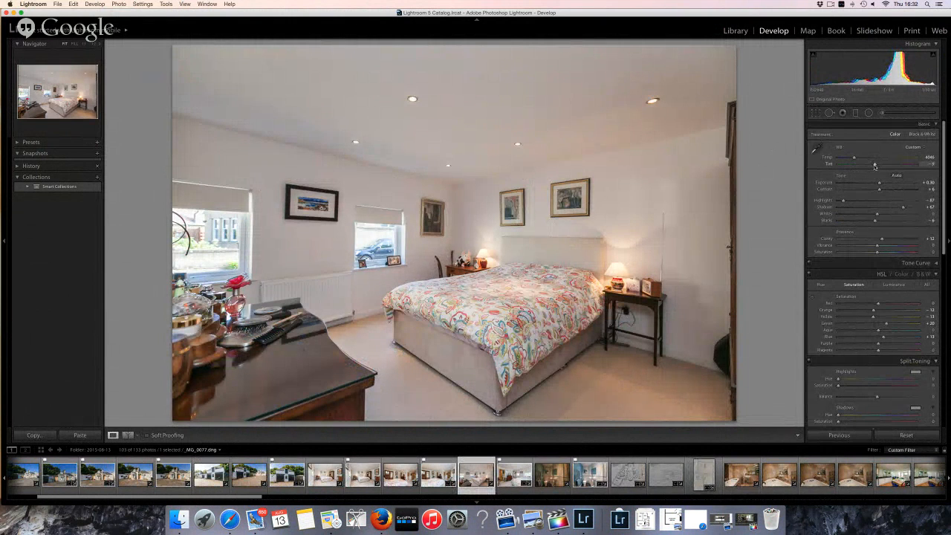
pyautogui.press('r')
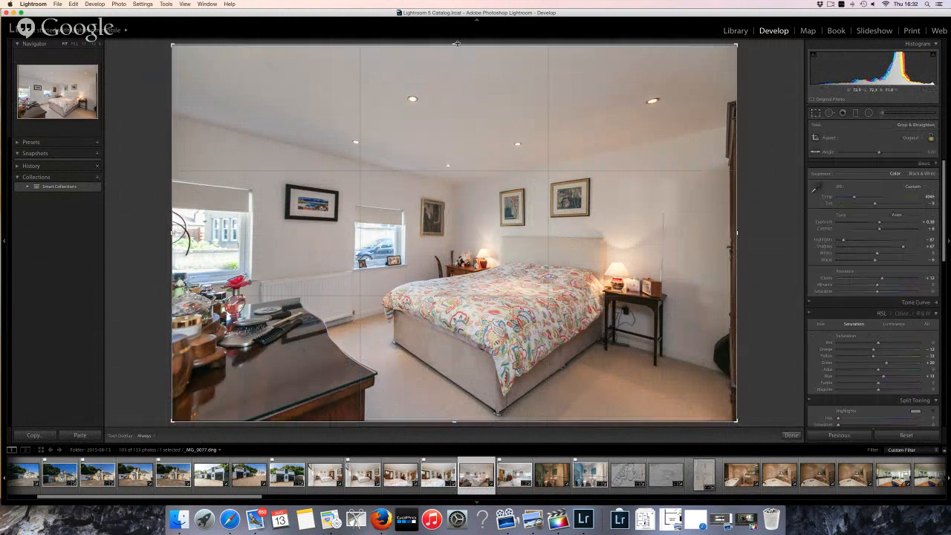
pyautogui.moveTo(453, 45); pyautogui.dragTo(454, 61)
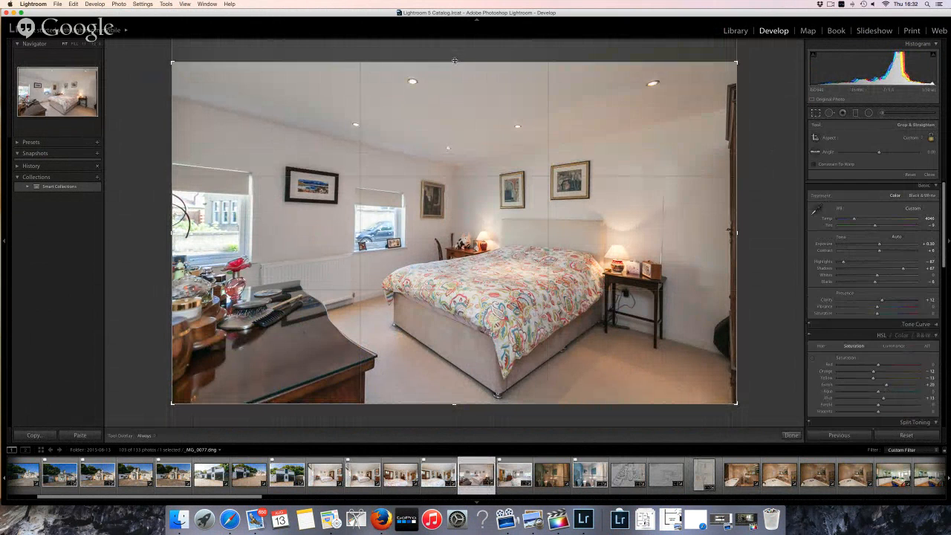
pyautogui.press('Return')
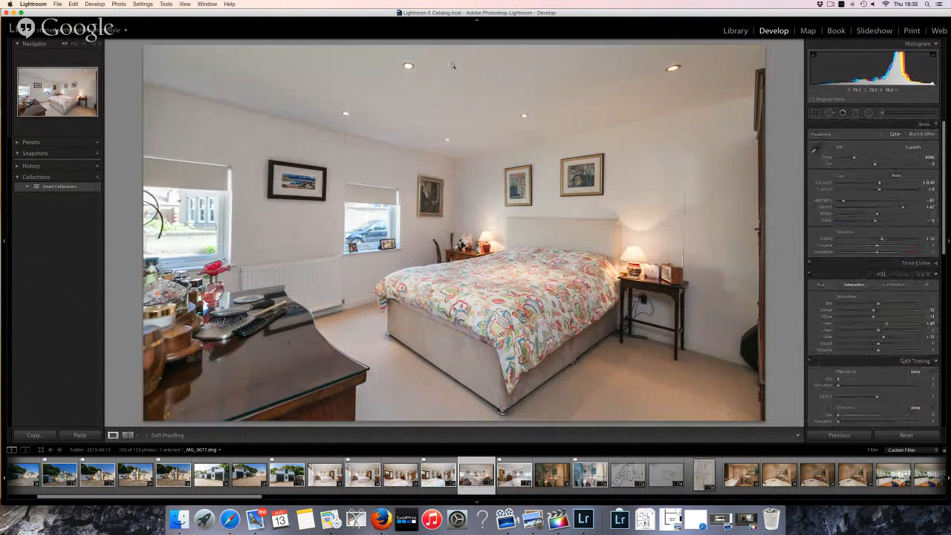
pyautogui.press('p')
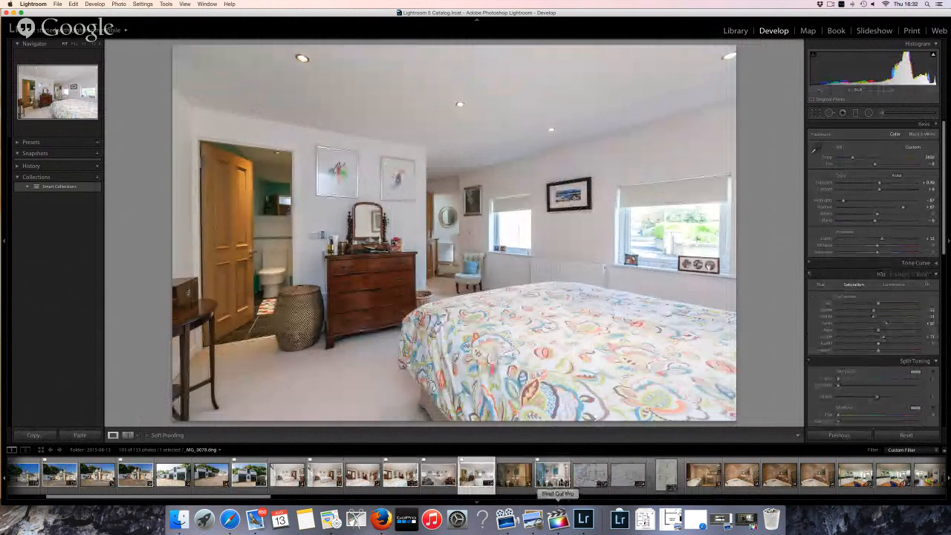
# Flag the blue bathroom photo _MG_0081 as a pick and bring up the bathtub shot
pyautogui.click(553, 475)
pyautogui.press('p')
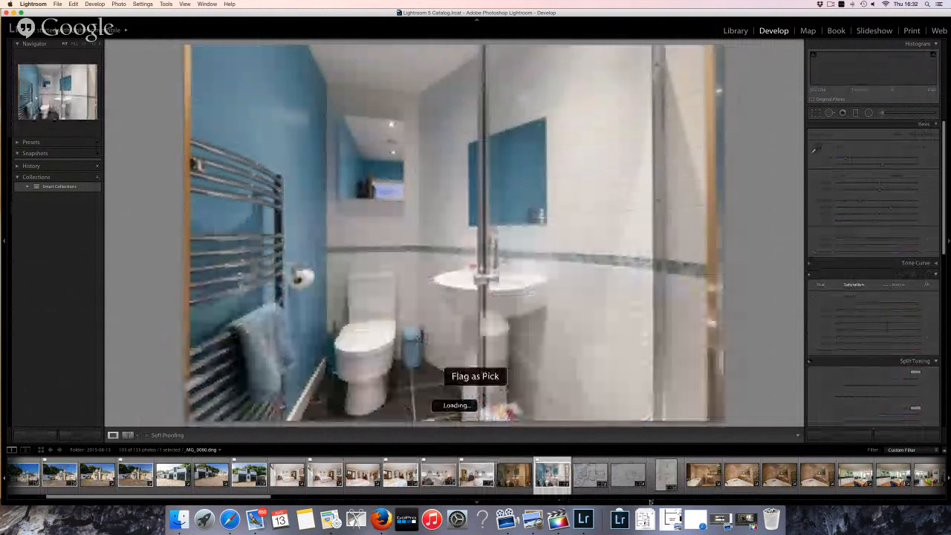
pyautogui.click(741, 475)
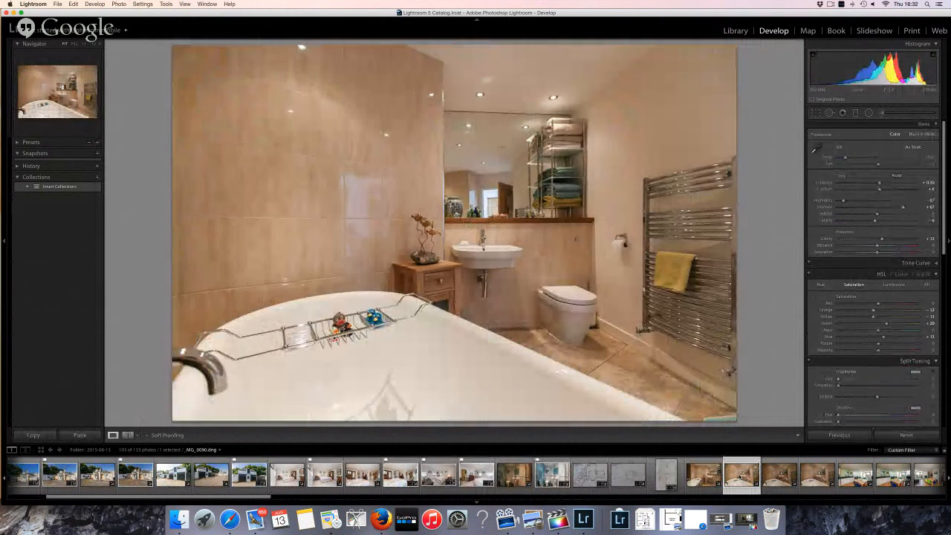
pyautogui.click(704, 475)
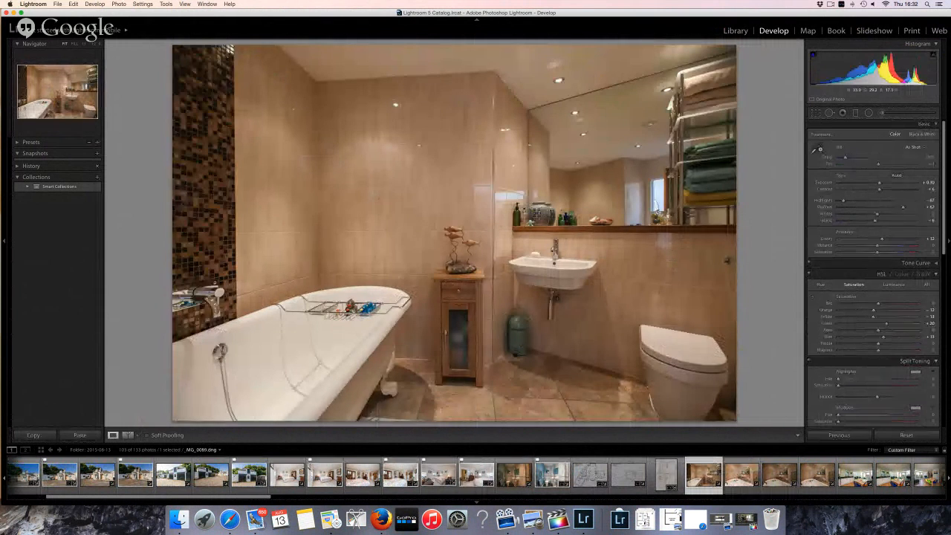
# Set the bathtub photo's white balance from the white toilet, warm Temp to 2862, raise Highlights, and flag it
pyautogui.click(815, 151)
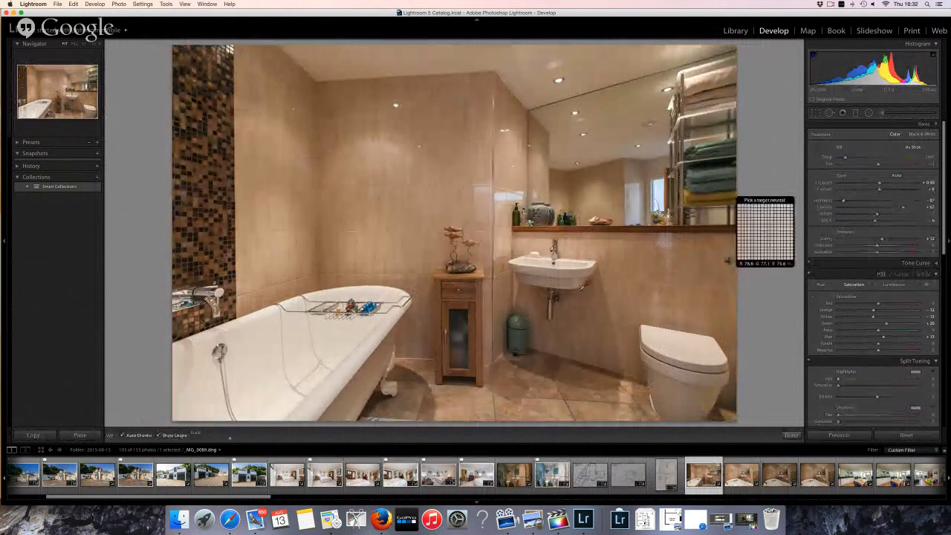
pyautogui.click(672, 344)
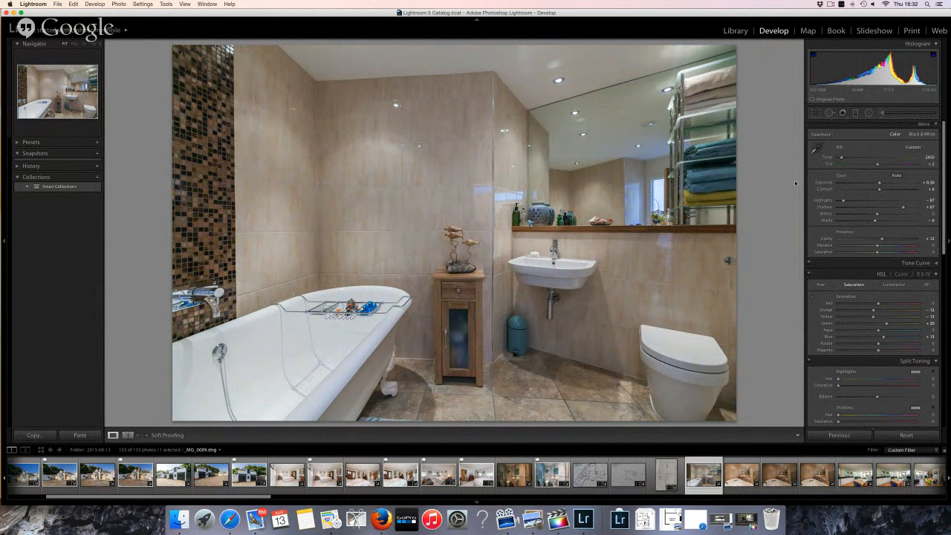
pyautogui.moveTo(841, 159); pyautogui.dragTo(844, 160)
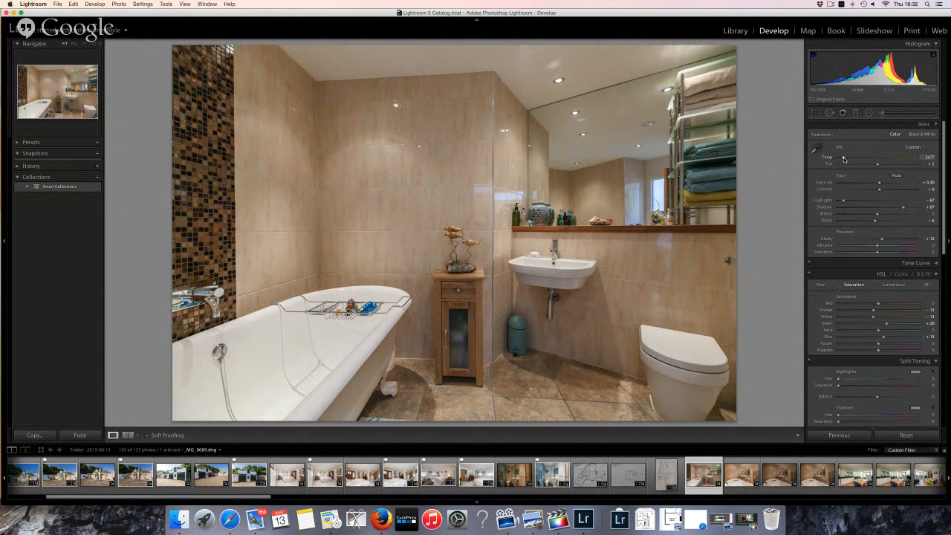
pyautogui.moveTo(843, 159); pyautogui.dragTo(845, 158)
pyautogui.moveTo(844, 158); pyautogui.dragTo(844, 158)
pyautogui.moveTo(843, 200); pyautogui.dragTo(871, 202)
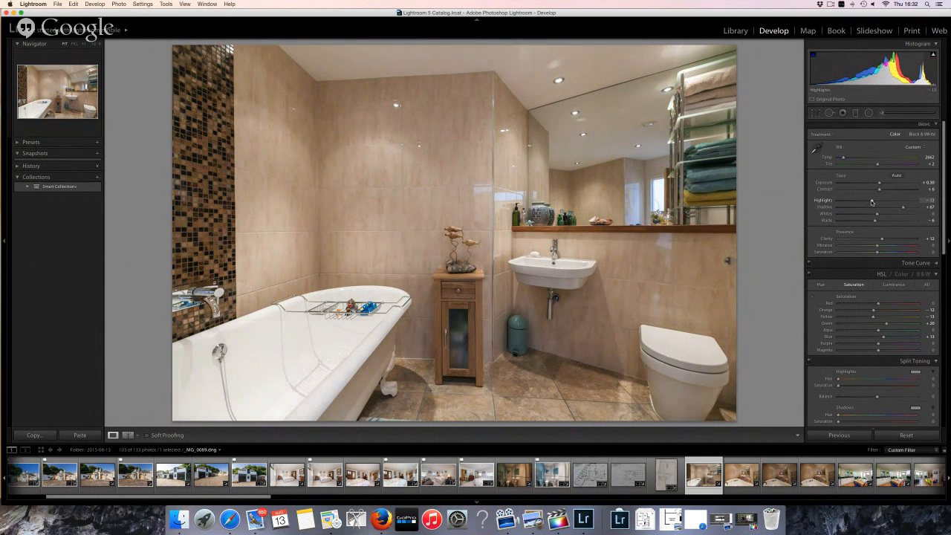
pyautogui.press('p')
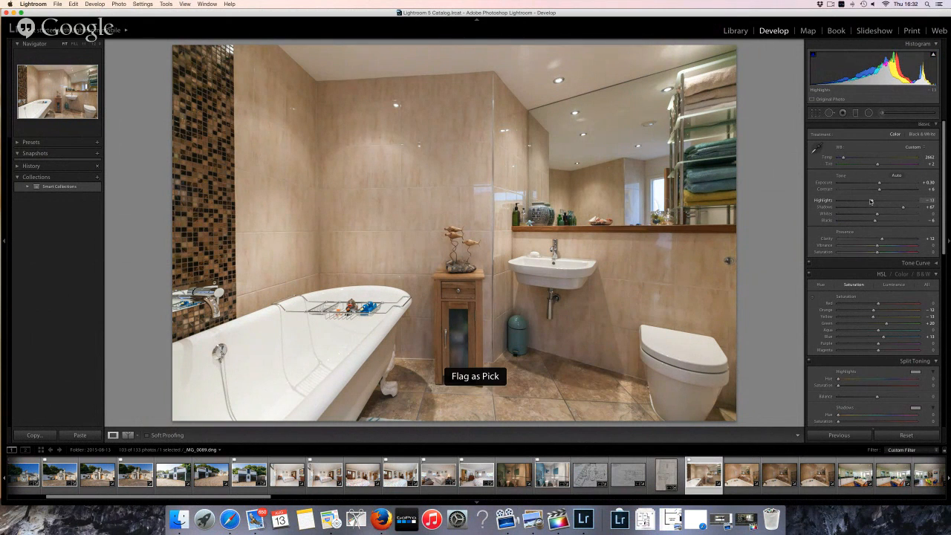
# Sync the white balance and tone settings across the four selected bathroom photos
pyautogui.click(832, 472)
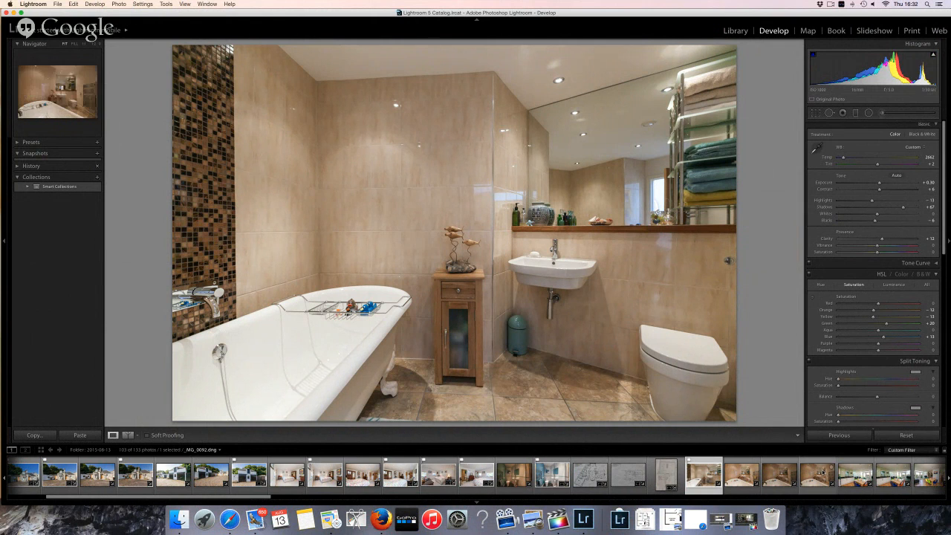
pyautogui.keyDown('shift'); pyautogui.click(703, 472); pyautogui.keyUp('shift')
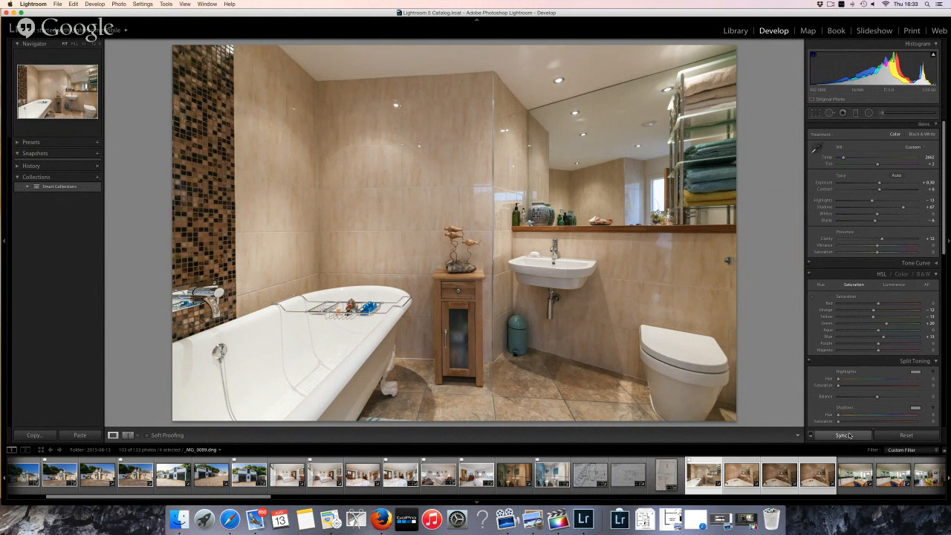
pyautogui.click(842, 435)
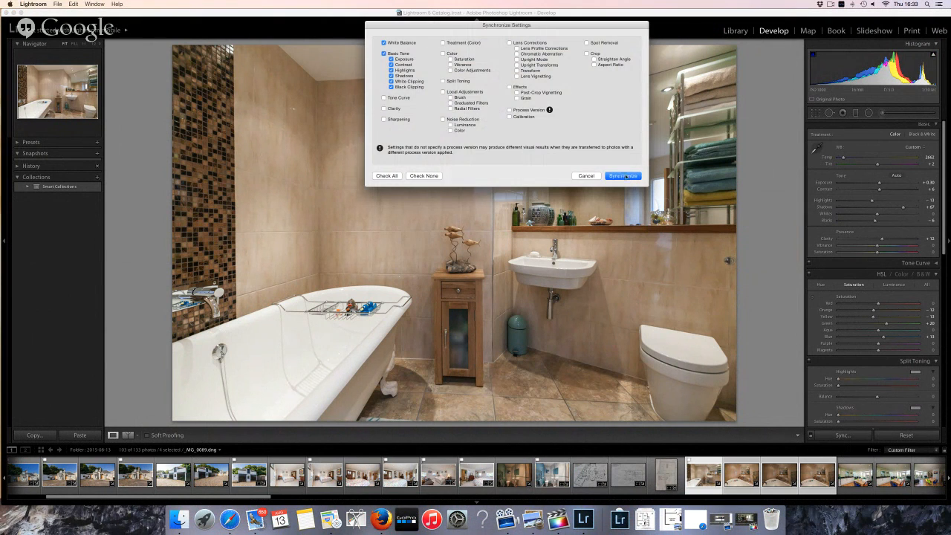
pyautogui.click(624, 175)
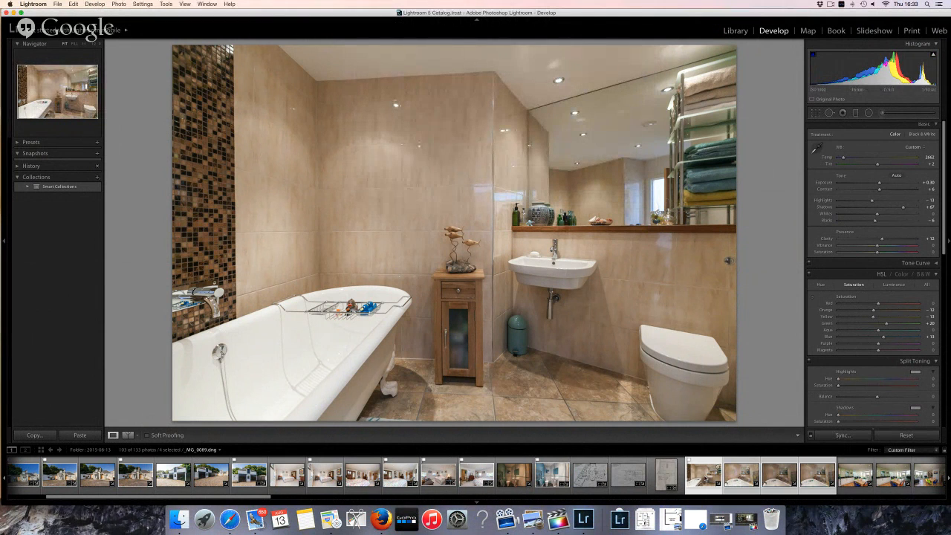
# Flag the bathtub photo as a pick and pull its Shadows down
pyautogui.press('p')
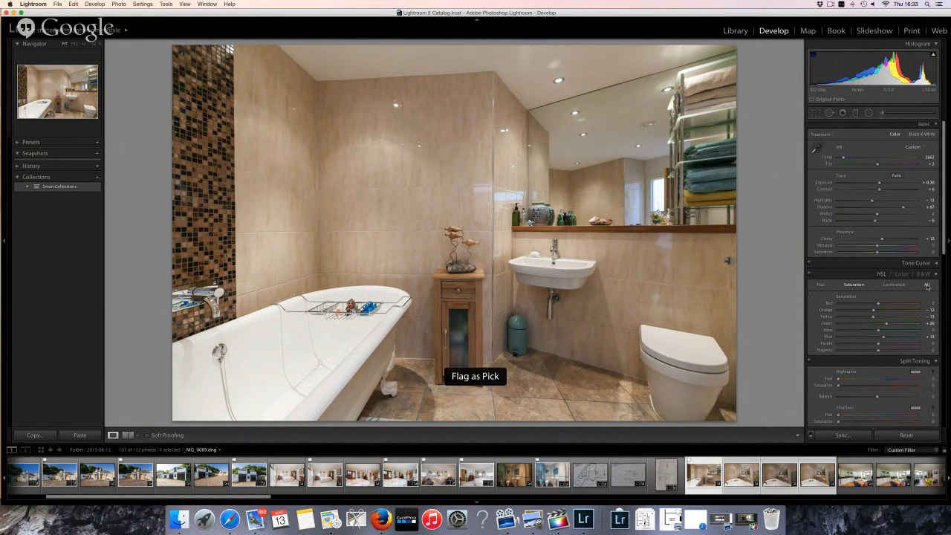
pyautogui.moveTo(903, 207); pyautogui.dragTo(891, 209)
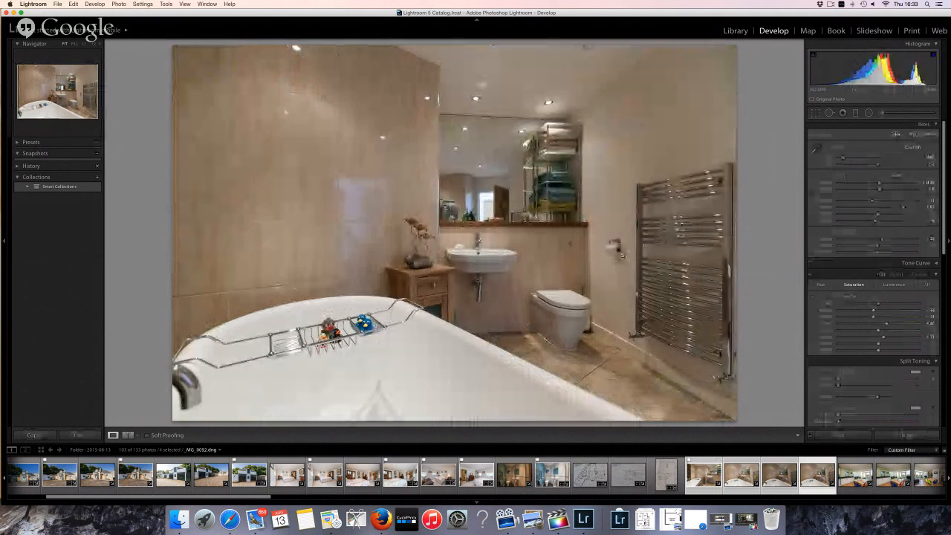
pyautogui.click(733, 484)
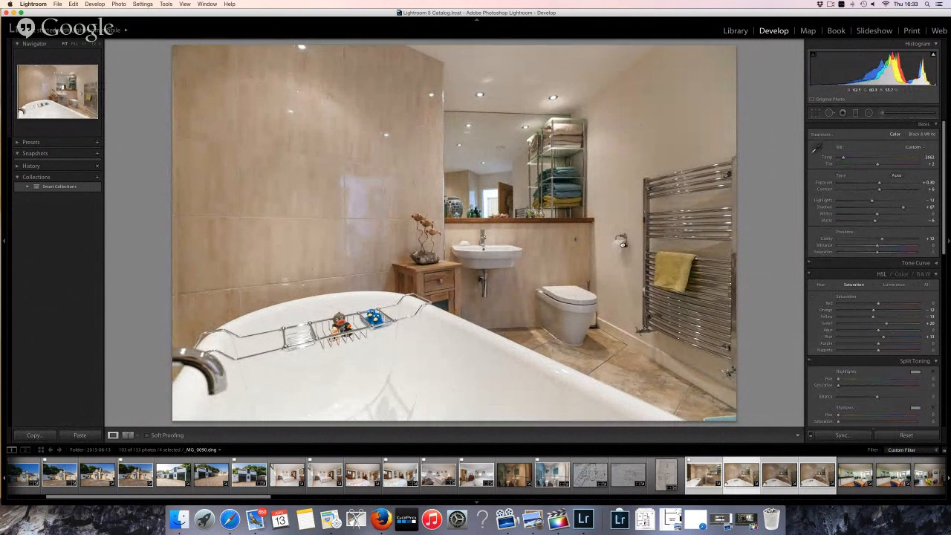
# Inspect the next synced bathroom shot at 1:1, flag it as a pick, then switch to Firefox
pyautogui.click(622, 243)
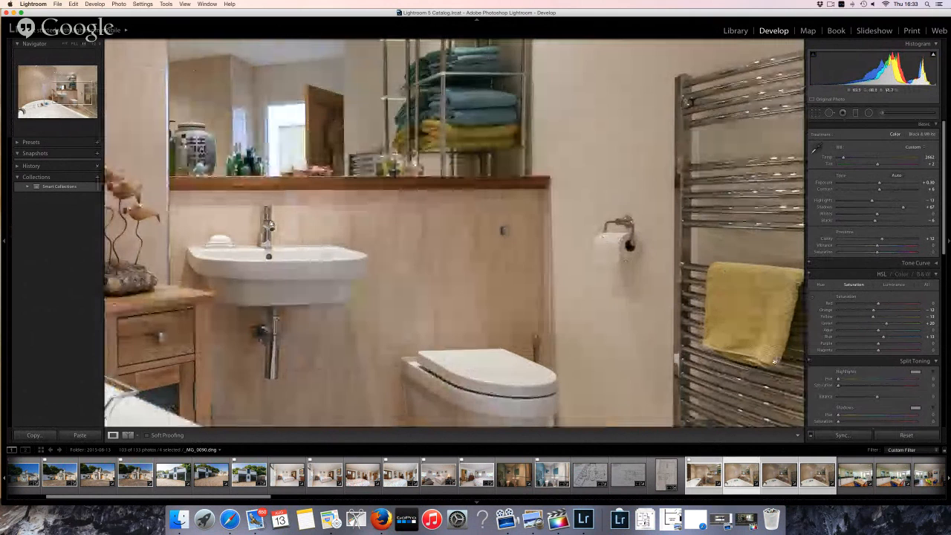
pyautogui.press('Right')
pyautogui.press('Right')
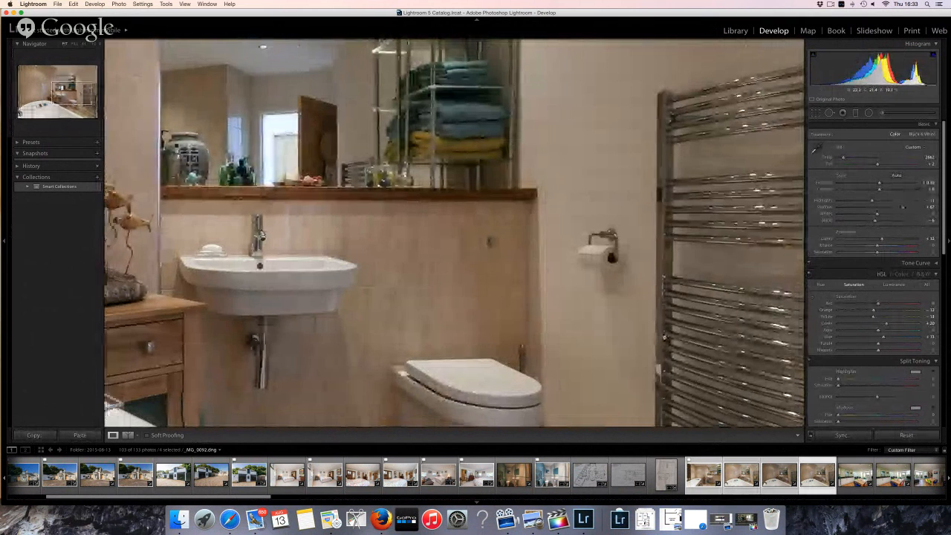
pyautogui.press('z')
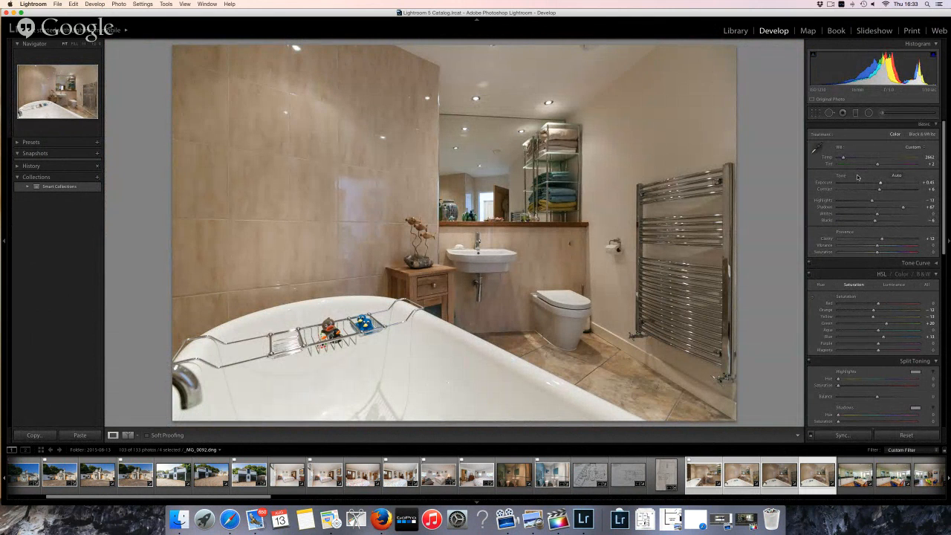
pyautogui.press('p')
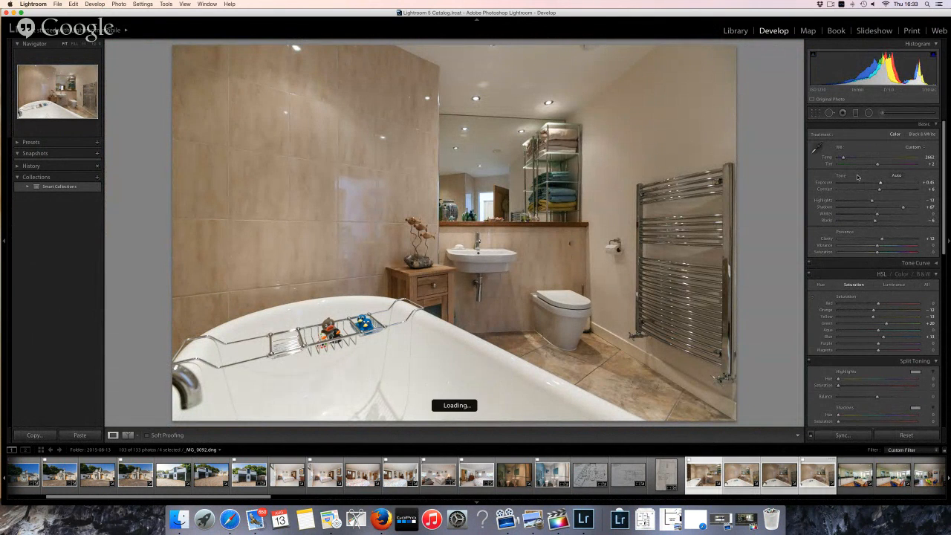
pyautogui.press('Right')
pyautogui.press('Right')
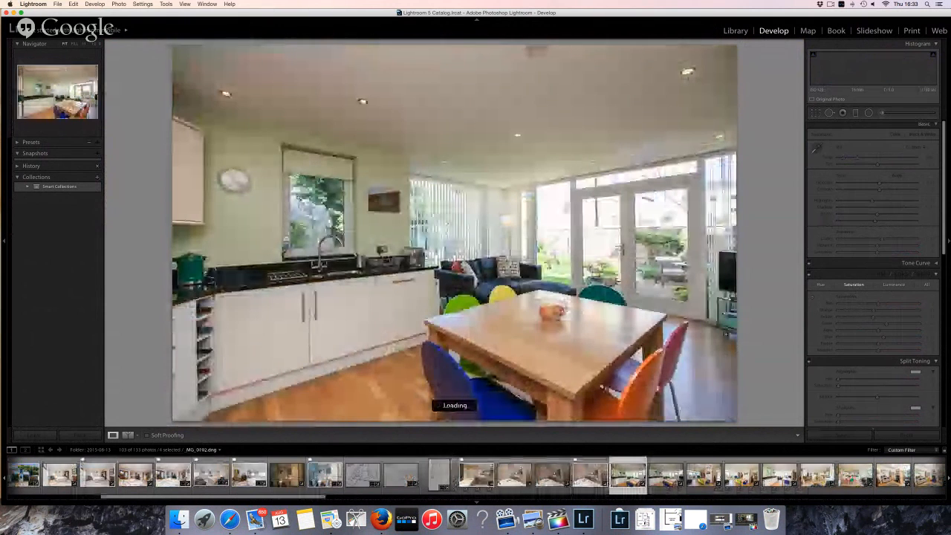
pyautogui.press('super+Tab')
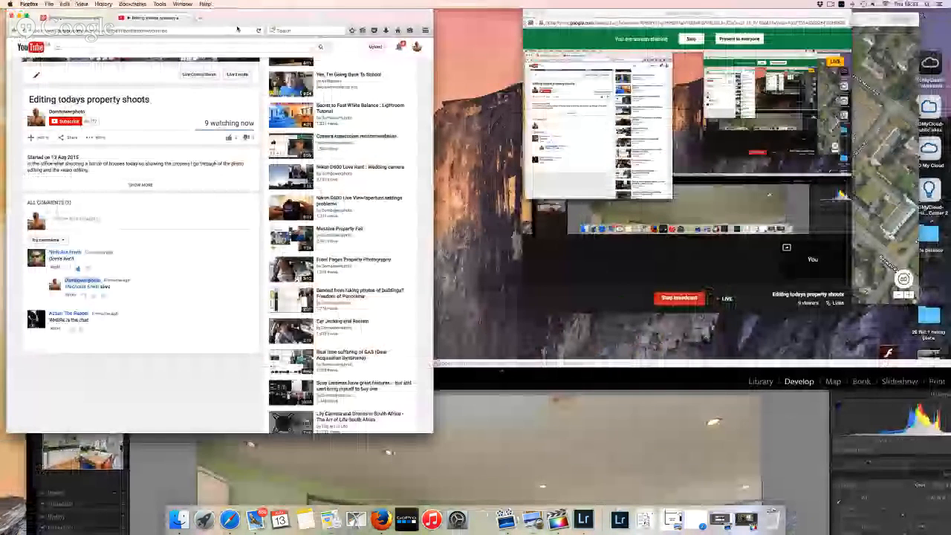
# Reload the YouTube live-stream page and scroll down through it
pyautogui.click(257, 30)
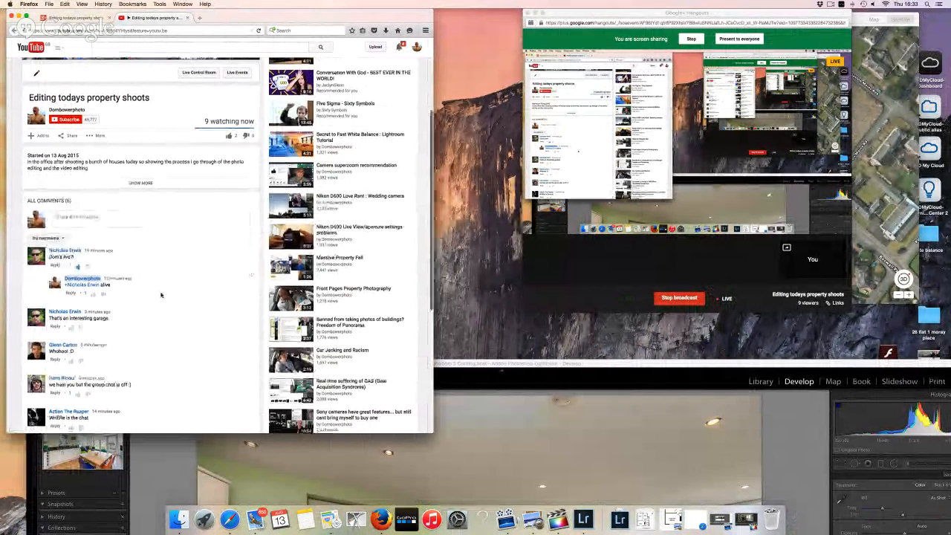
pyautogui.scroll(-1, 160, 295)
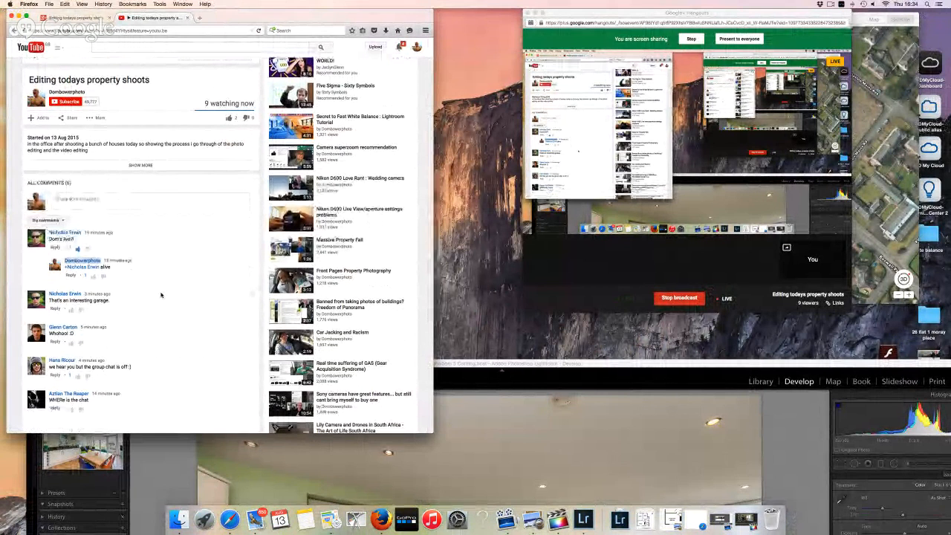
pyautogui.scroll(-1, 161, 294)
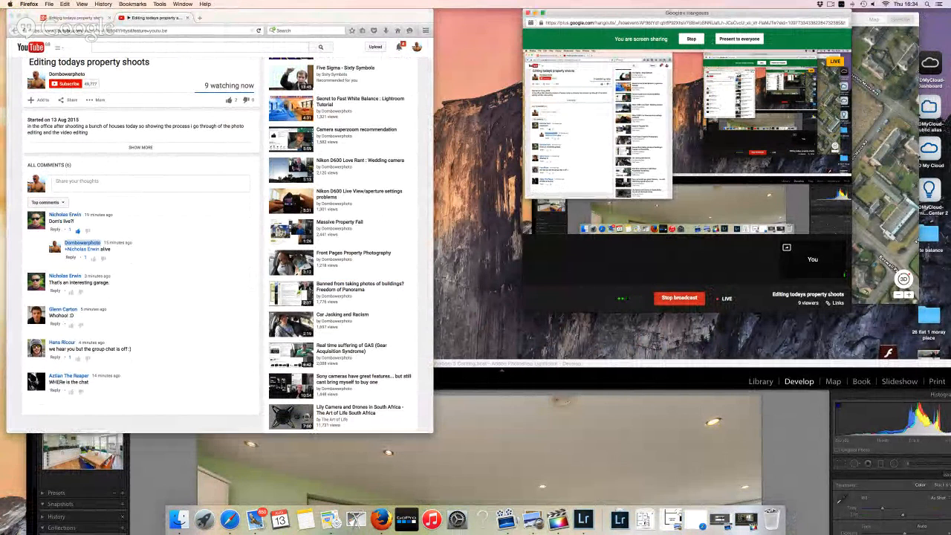
# Enlarge the Hangouts broadcast window, open Group chat, and shift the window left
pyautogui.moveTo(858, 321); pyautogui.dragTo(940, 350)
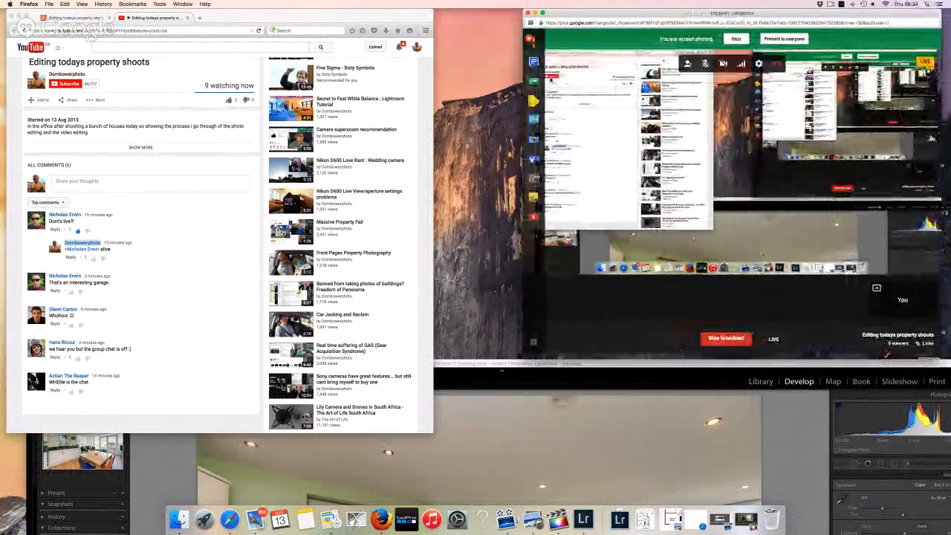
pyautogui.click(533, 61)
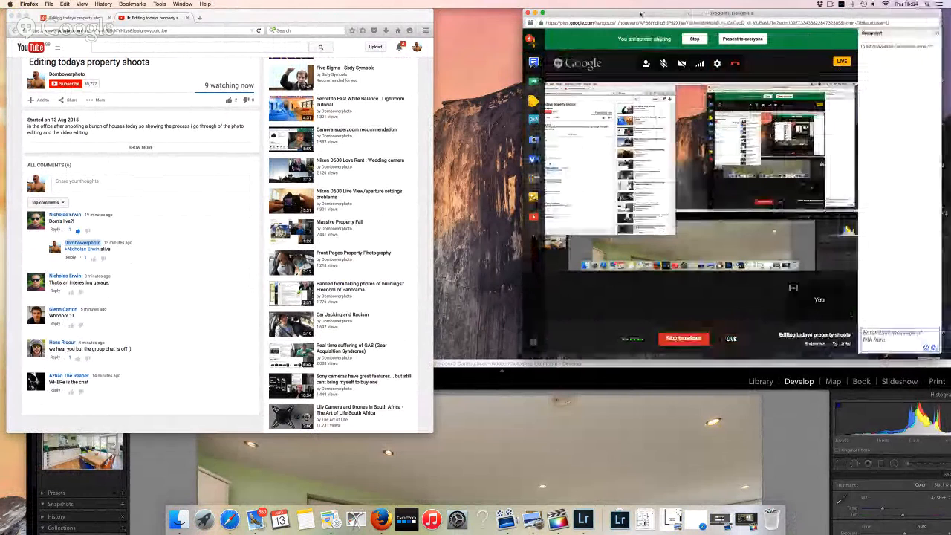
pyautogui.moveTo(625, 11); pyautogui.dragTo(561, 3)
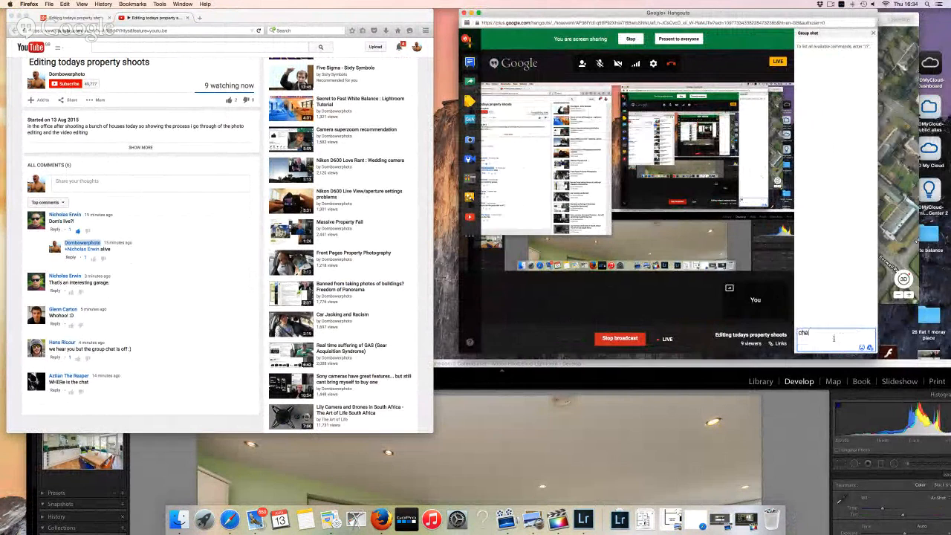
# Send the chat messages "chatt" and "harrow people" to the group
pyautogui.write('chatt')
pyautogui.press('Return')
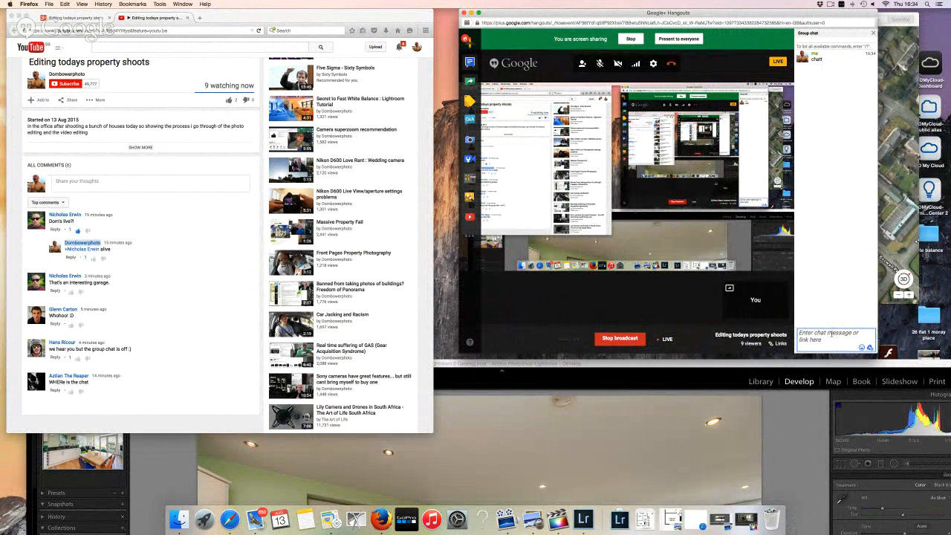
pyautogui.write('harrow people')
pyautogui.press('Return')
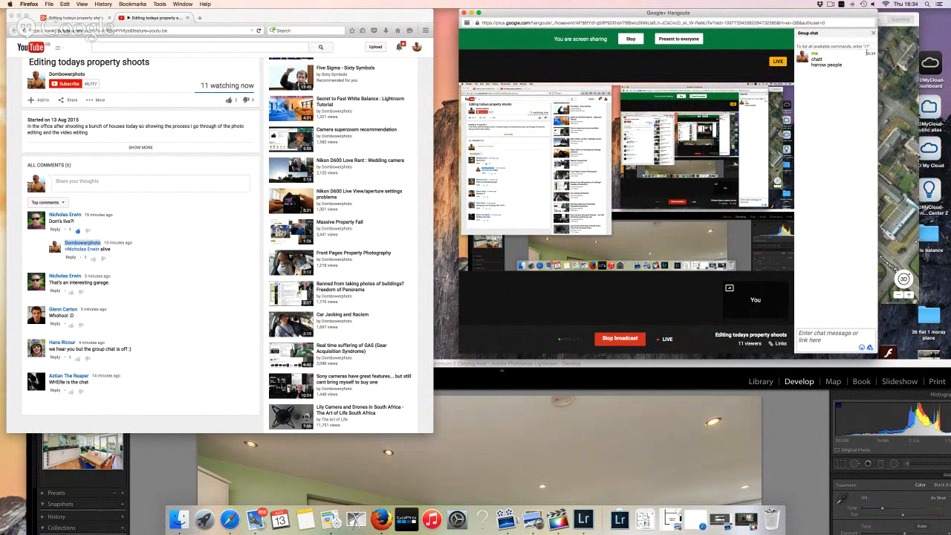
# Toggle focus on your own video tile, then open the Google notifications list
pyautogui.moveTo(625, 50)
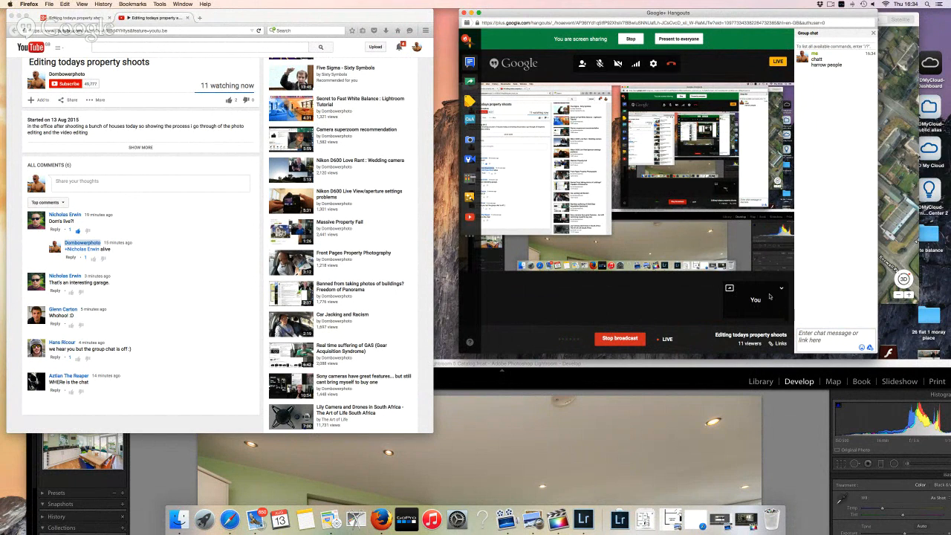
pyautogui.click(766, 298)
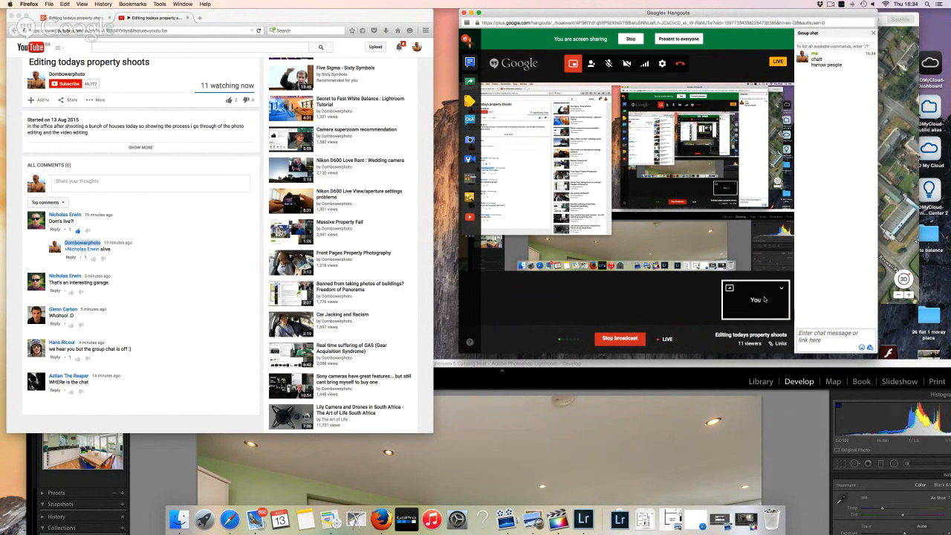
pyautogui.click(773, 298)
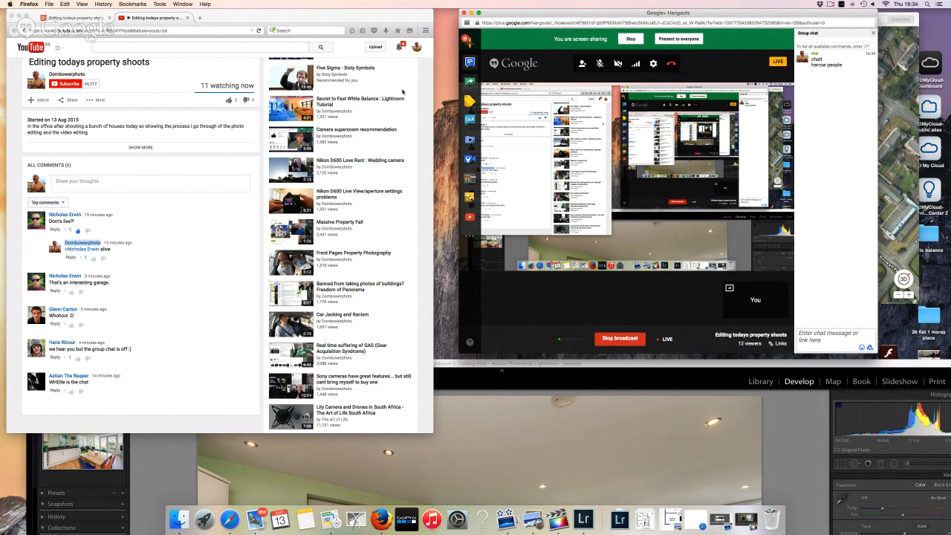
pyautogui.click(400, 48)
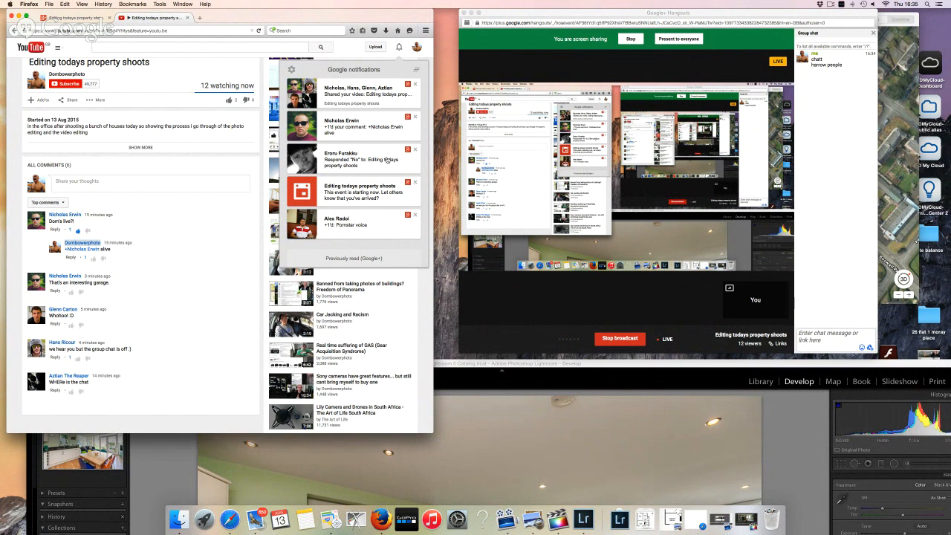
# Check a notification, reload the live page, skim its comments, then minimise Firefox to return to Lightroom
pyautogui.click(387, 159)
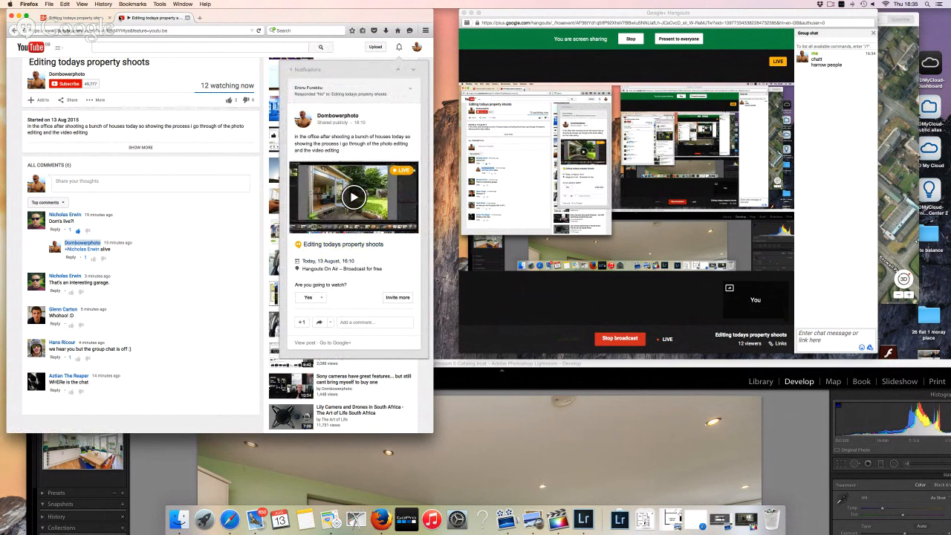
pyautogui.click(258, 30)
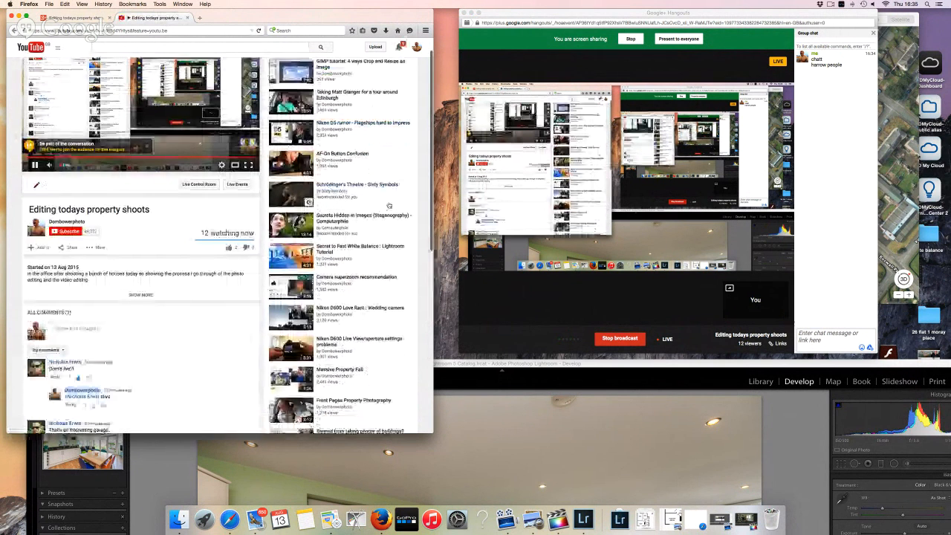
pyautogui.scroll(-5, 196, 309)
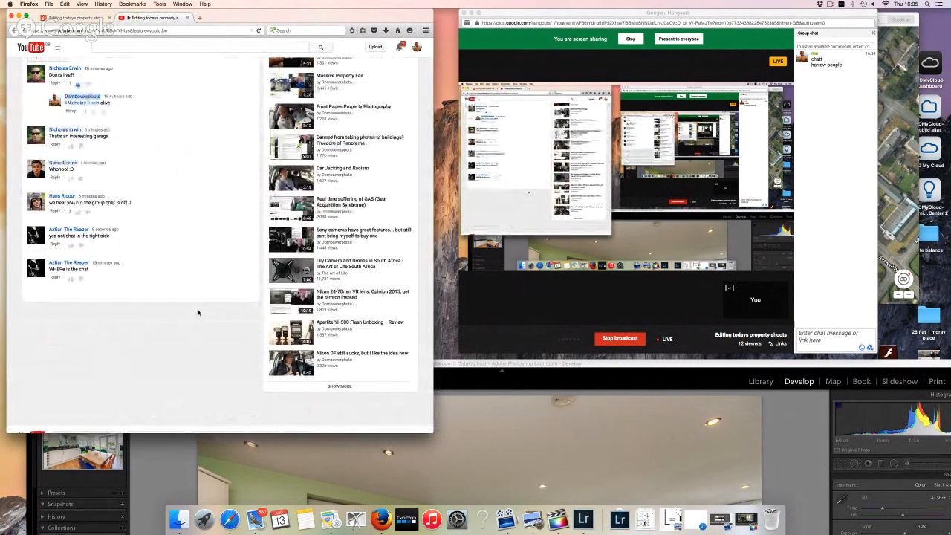
pyautogui.scroll(3, 198, 312)
pyautogui.scroll(1, 80, 58)
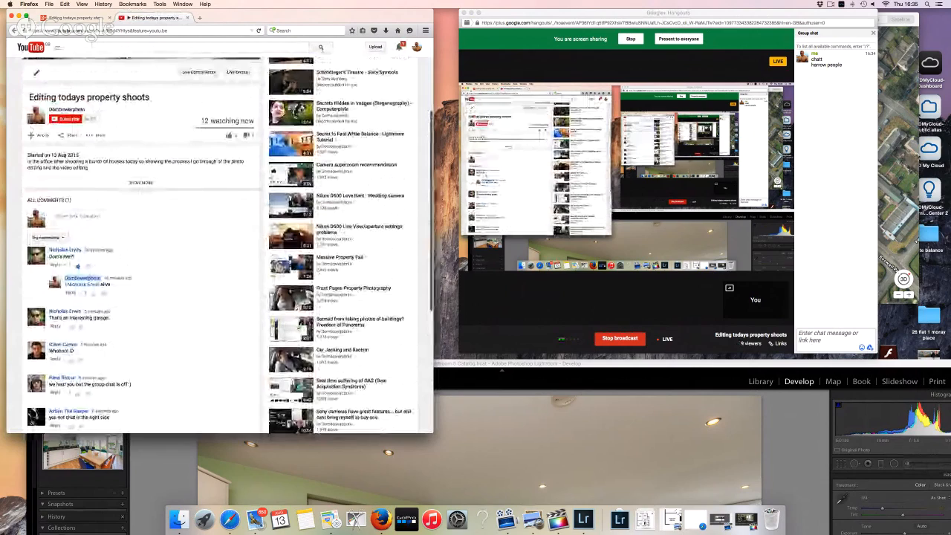
pyautogui.click(19, 16)
pyautogui.moveTo(422, 363); pyautogui.dragTo(396, 13)
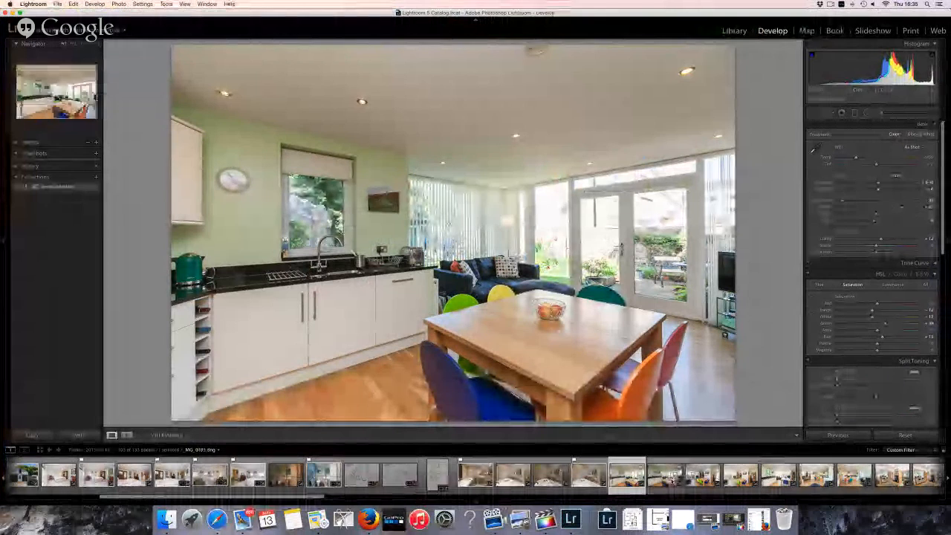
# Open a kitchen photo from the filmstrip, then move on to _MG_0103
pyautogui.click(626, 475)
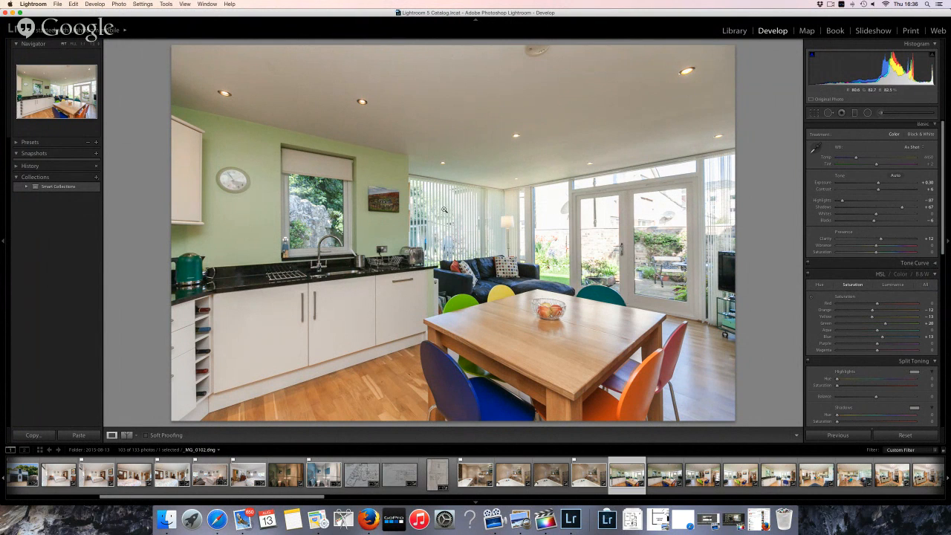
pyautogui.click(672, 475)
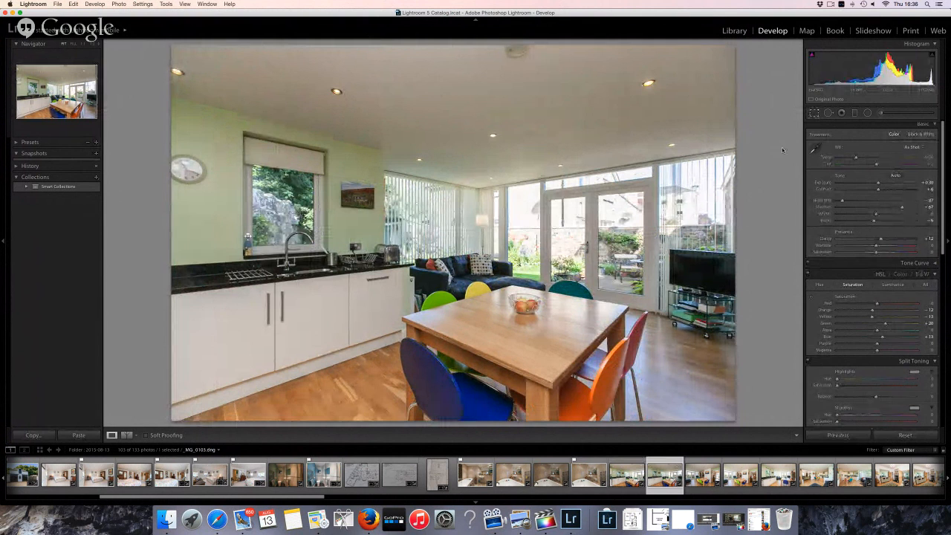
# Crop the ceiling off the top of kitchen-diner photo _MG_0102 and apply the crop
pyautogui.press('r')
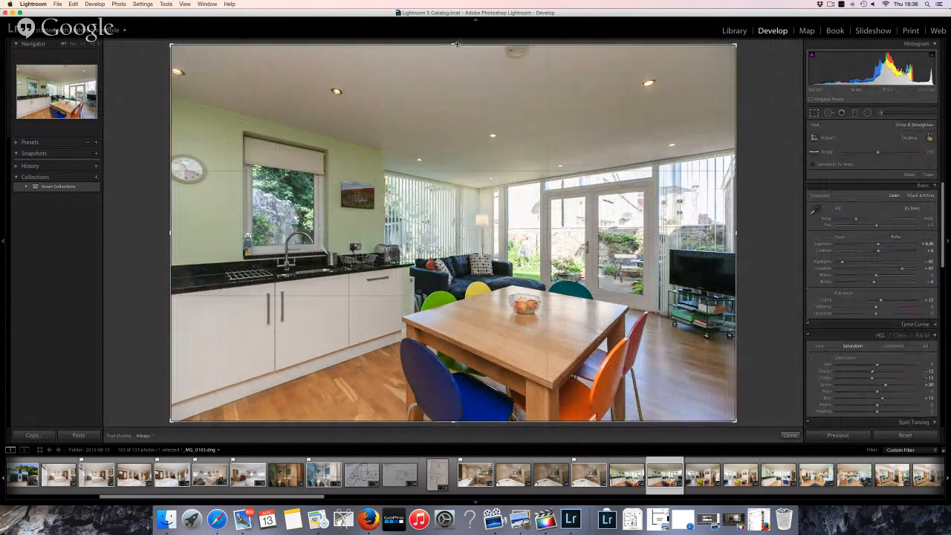
pyautogui.moveTo(454, 47); pyautogui.dragTo(451, 65)
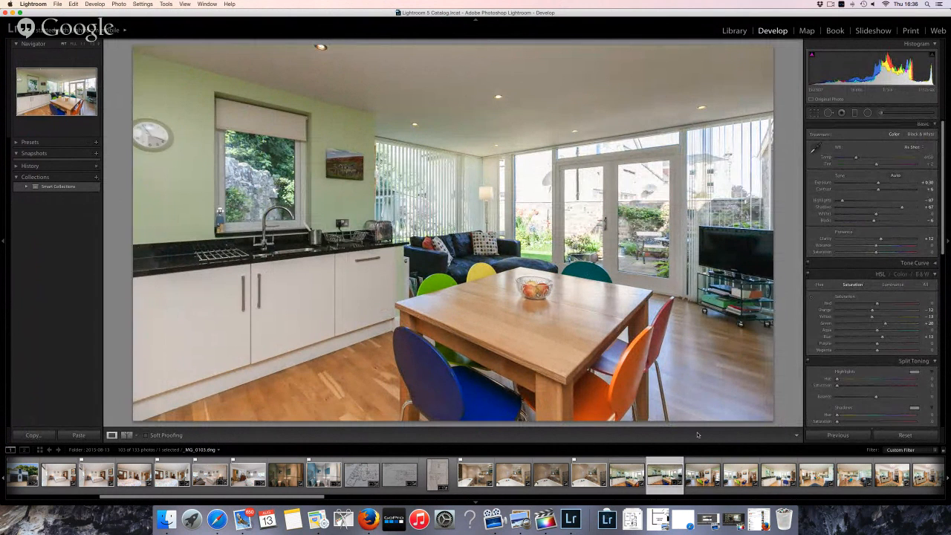
pyautogui.press('Right')
pyautogui.press('Right')
pyautogui.press('Right')
pyautogui.press('Right')
pyautogui.press('Right')
pyautogui.press('Right')
pyautogui.press('Right')
pyautogui.press('Right')
pyautogui.press('Right')
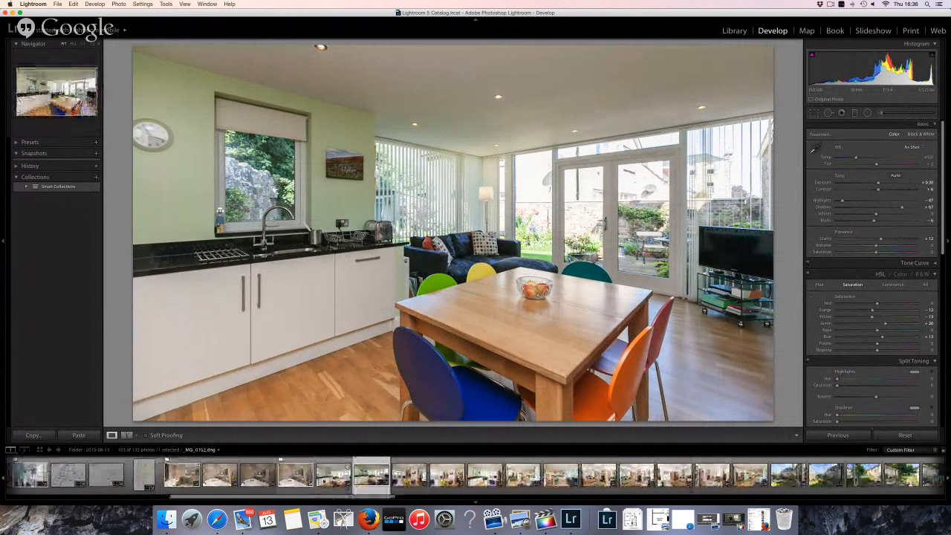
pyautogui.press('Left')
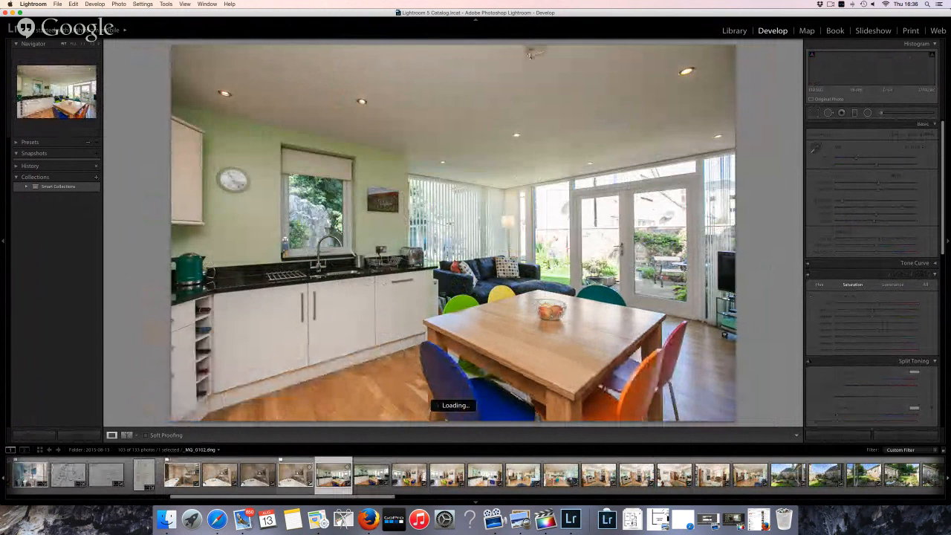
pyautogui.press('r')
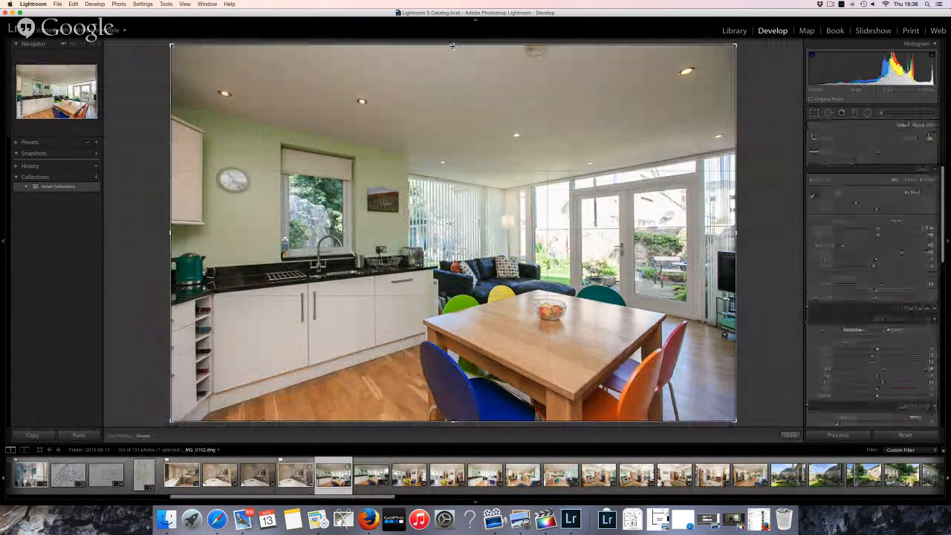
pyautogui.moveTo(452, 68); pyautogui.dragTo(454, 85)
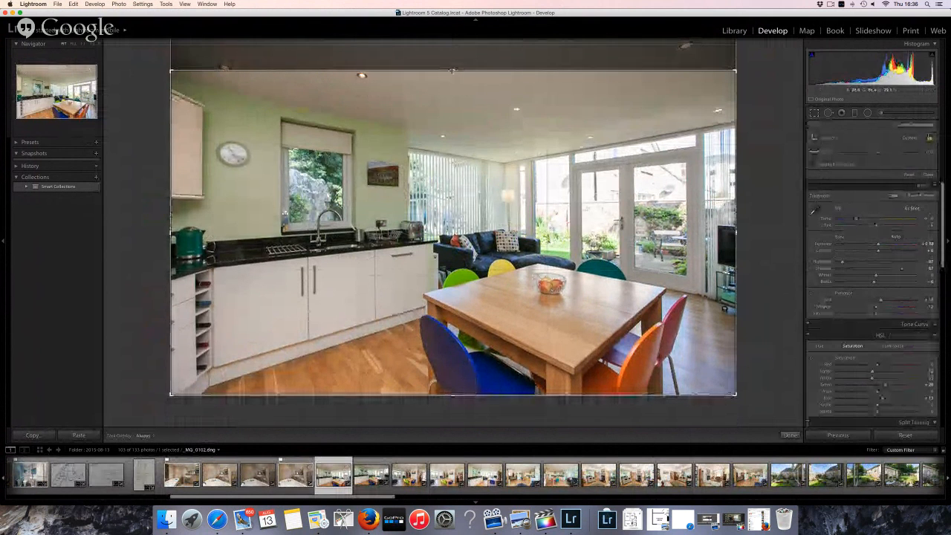
pyautogui.press('Return')
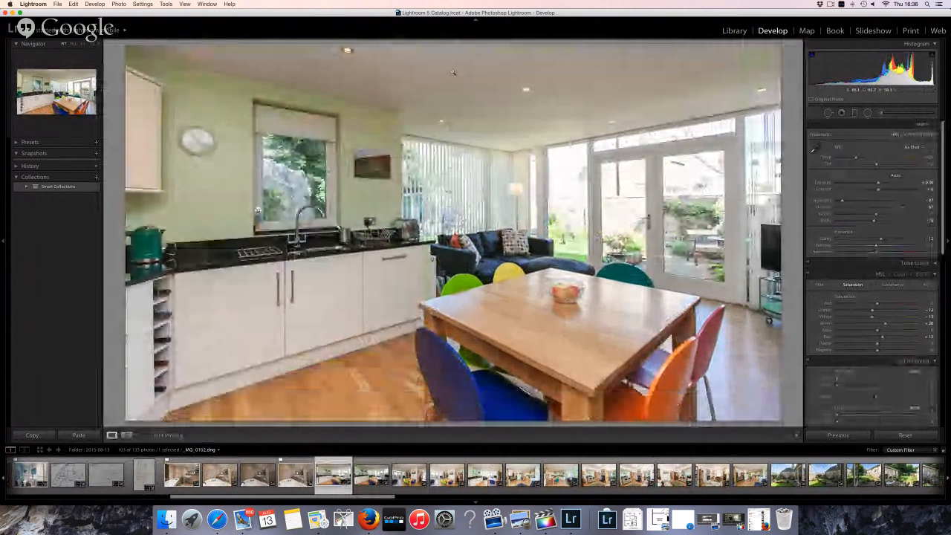
# Compare with the neighbouring photo, check the sink and cabinet detail, then advance to the next photo
pyautogui.press('Right')
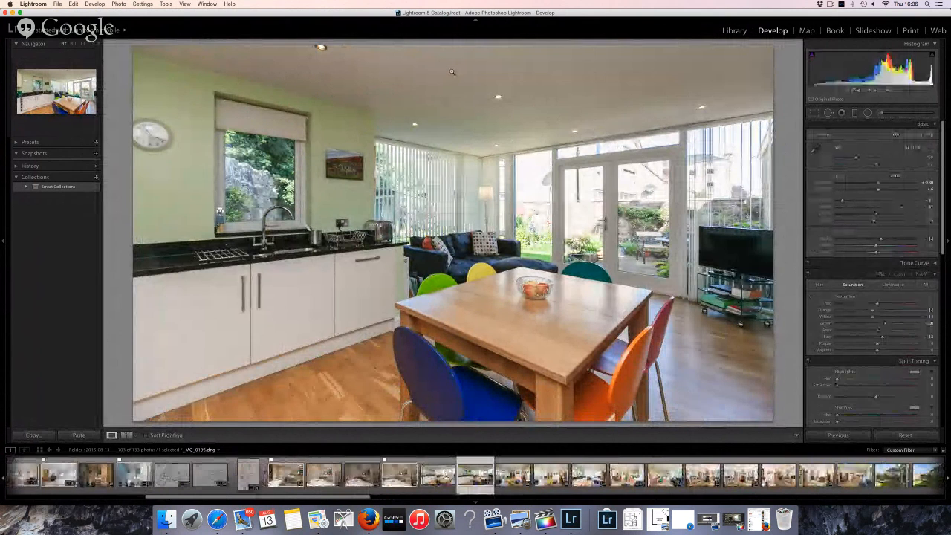
pyautogui.press('Left')
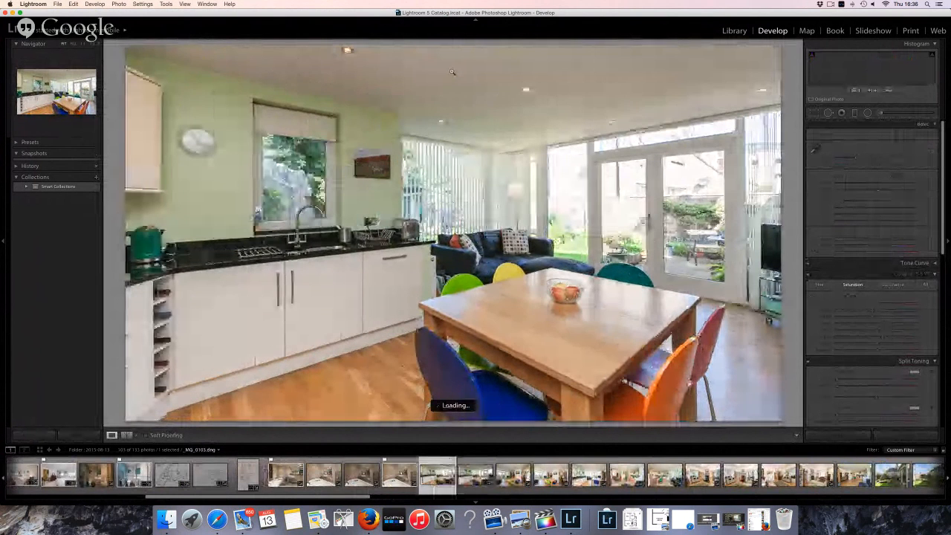
pyautogui.press('Right')
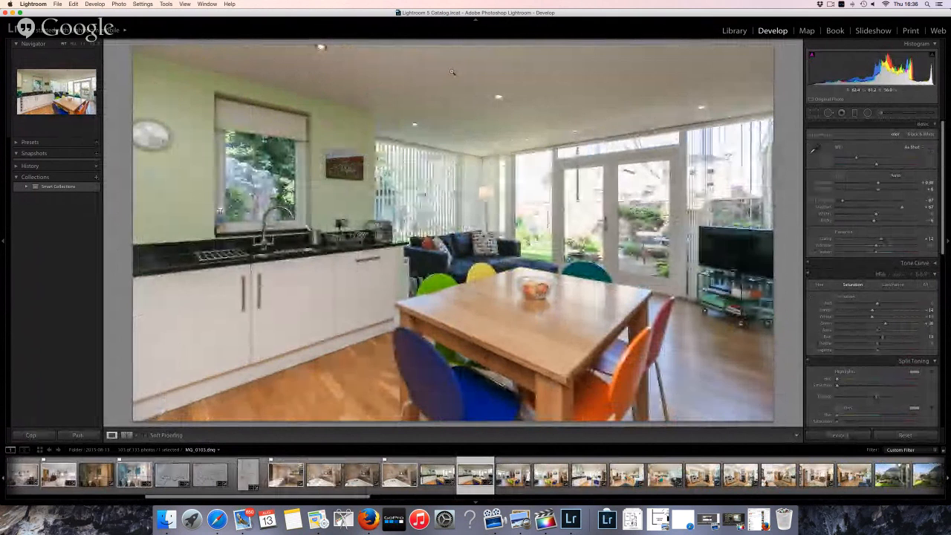
pyautogui.press('Left')
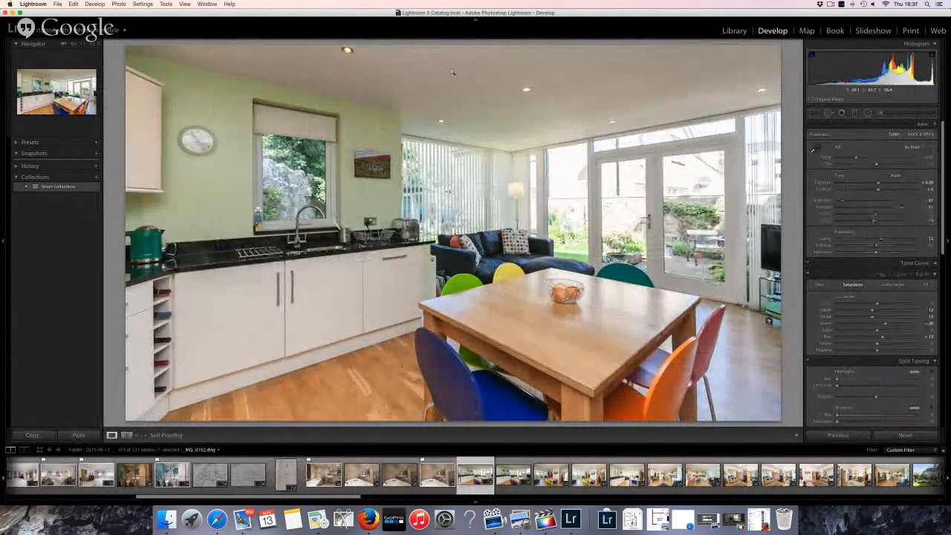
pyautogui.press('Right')
pyautogui.press('Left')
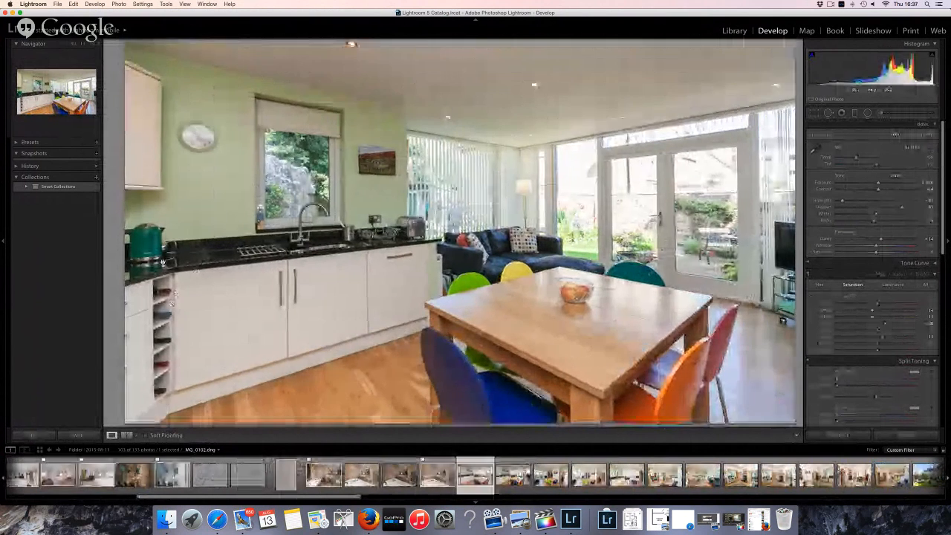
pyautogui.click(144, 418)
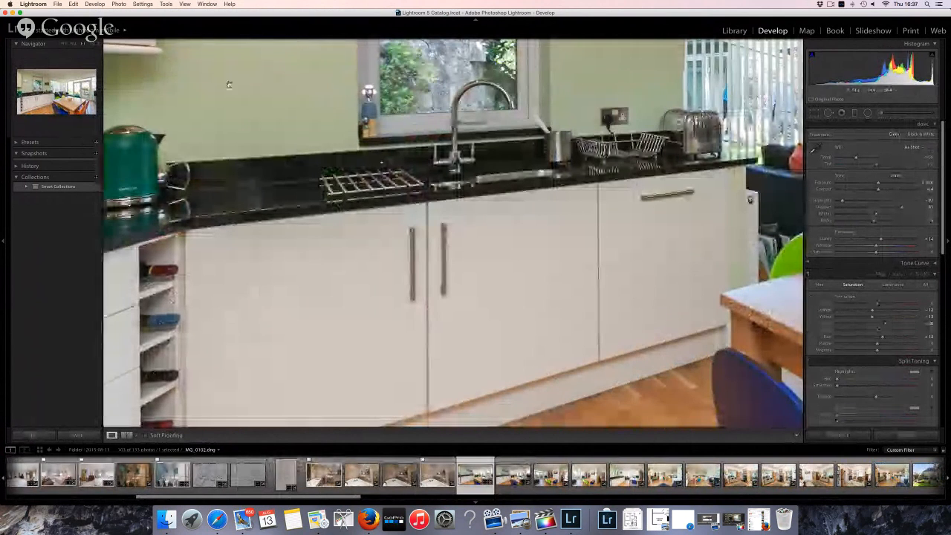
pyautogui.click(240, 227)
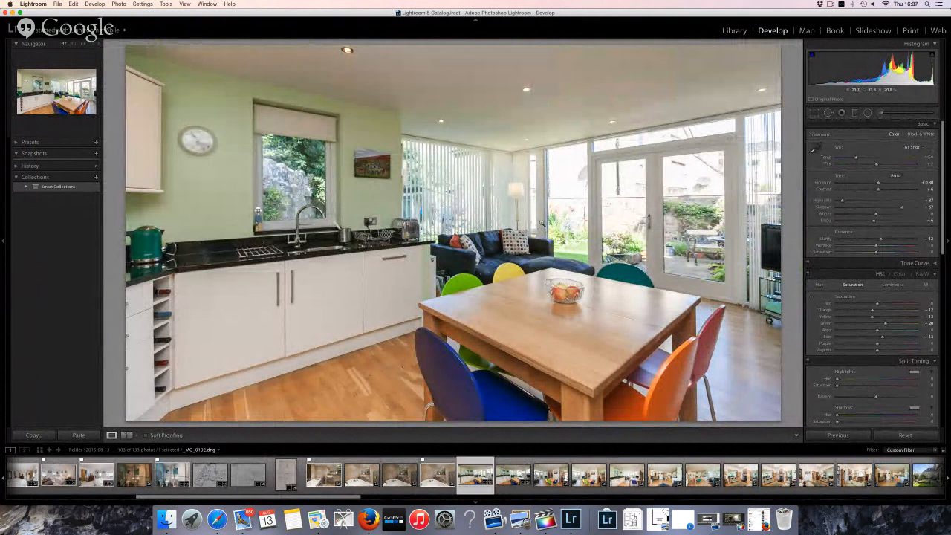
pyautogui.press('Right')
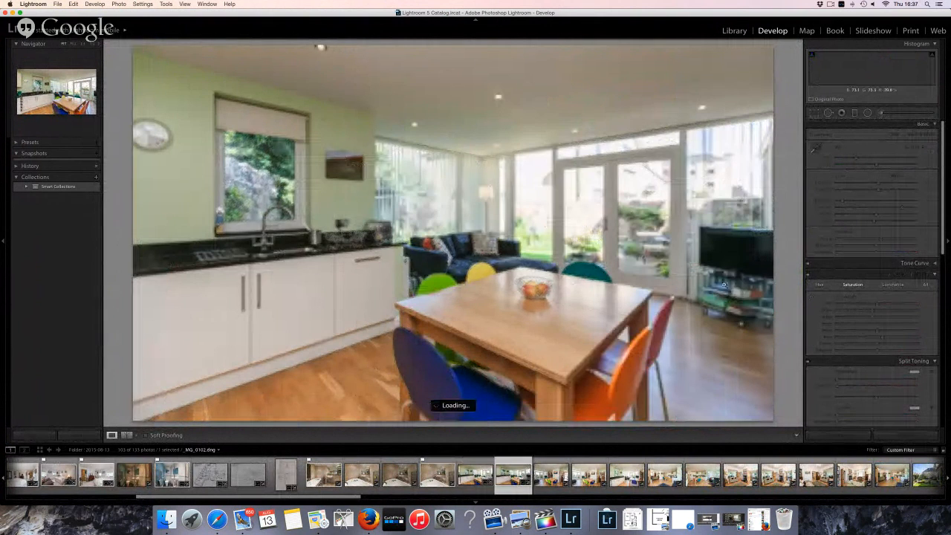
# Flag the kitchen photo as a pick
pyautogui.press('Left')
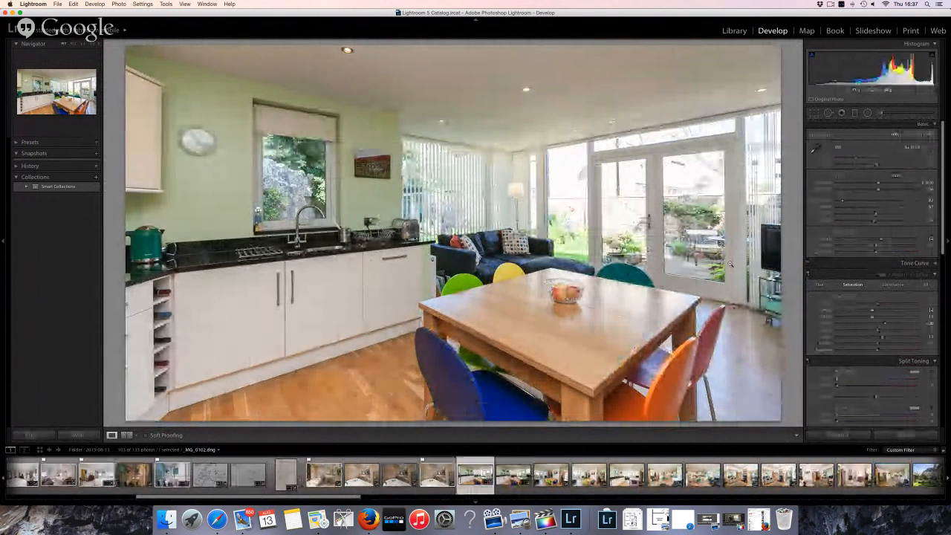
pyautogui.press('p')
pyautogui.press('Right')
pyautogui.press('Right')
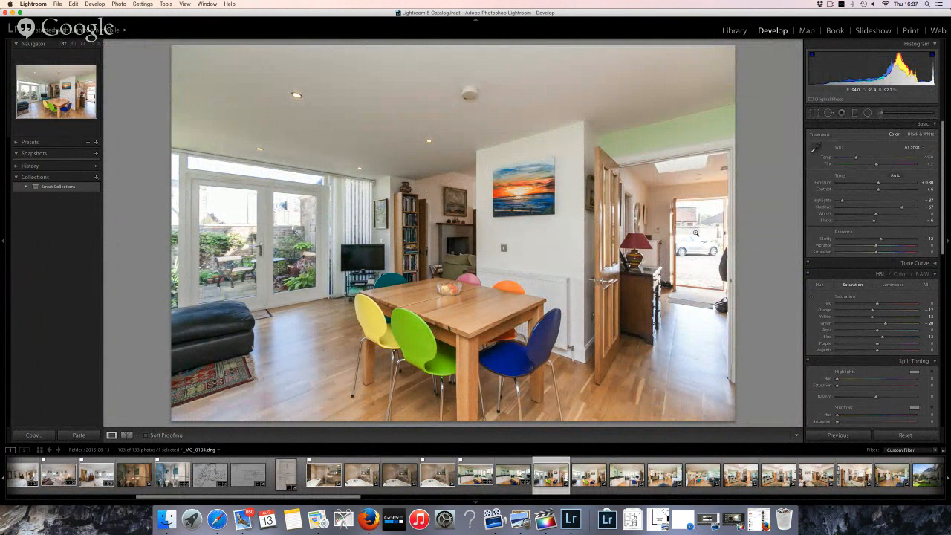
# Step between _MG_0104 and _MG_0106 in the filmstrip and settle on dining photo _MG_0105
pyautogui.press('Right')
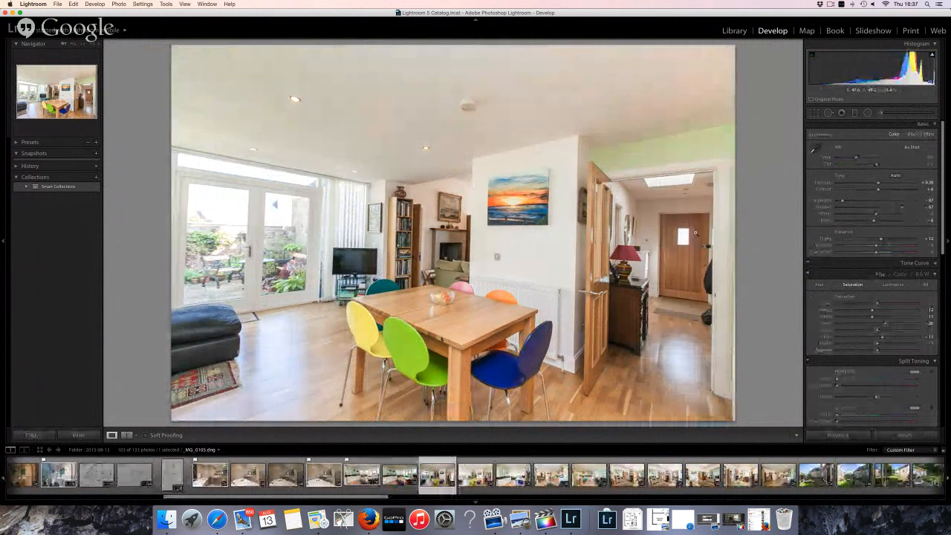
pyautogui.press('Right')
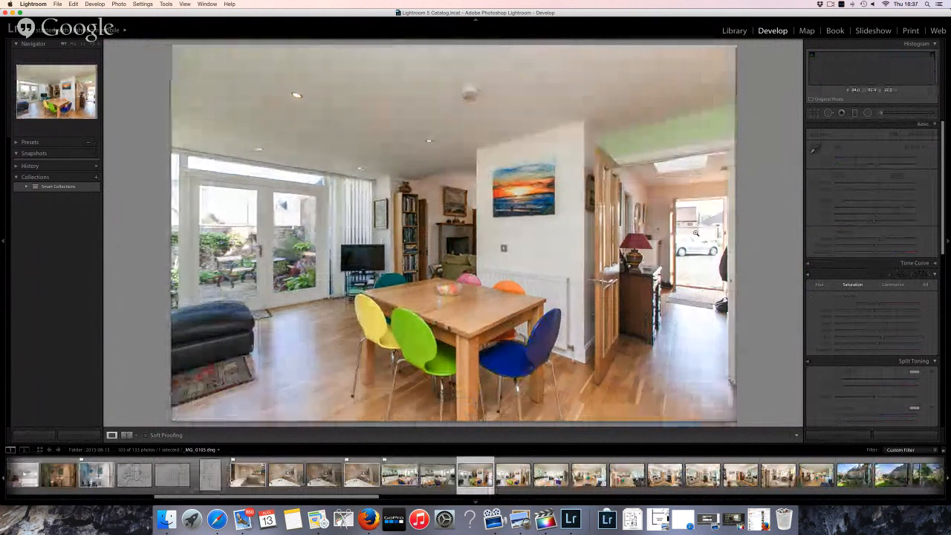
pyautogui.press('Right')
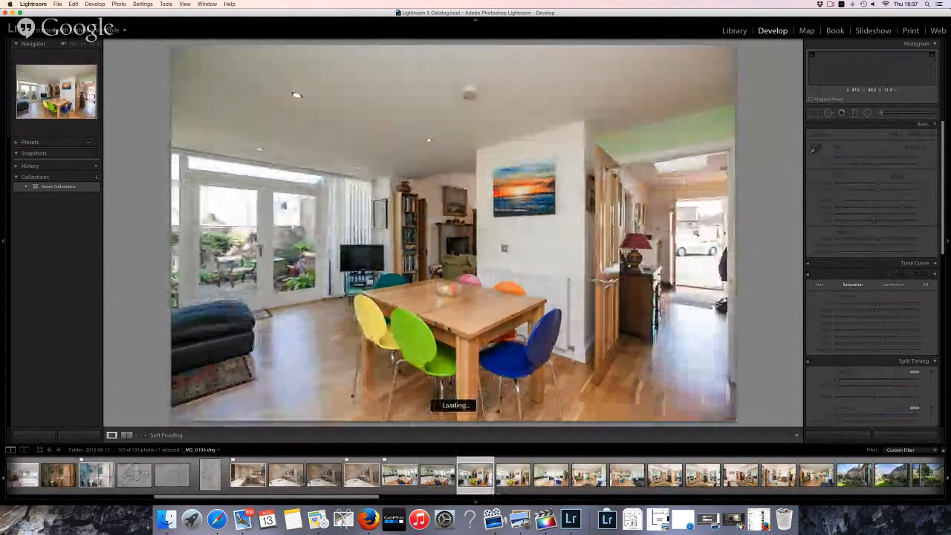
pyautogui.press('Left')
pyautogui.press('Left')
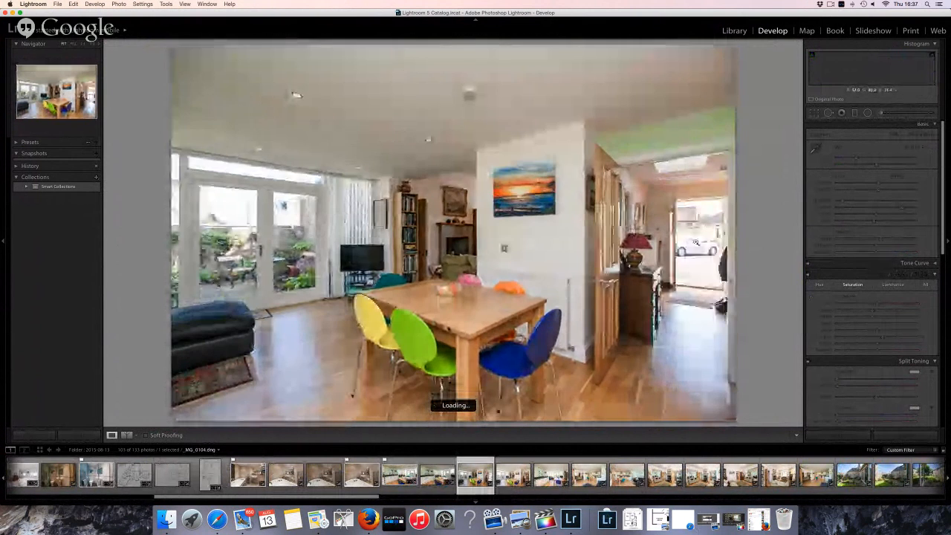
pyautogui.press('Right')
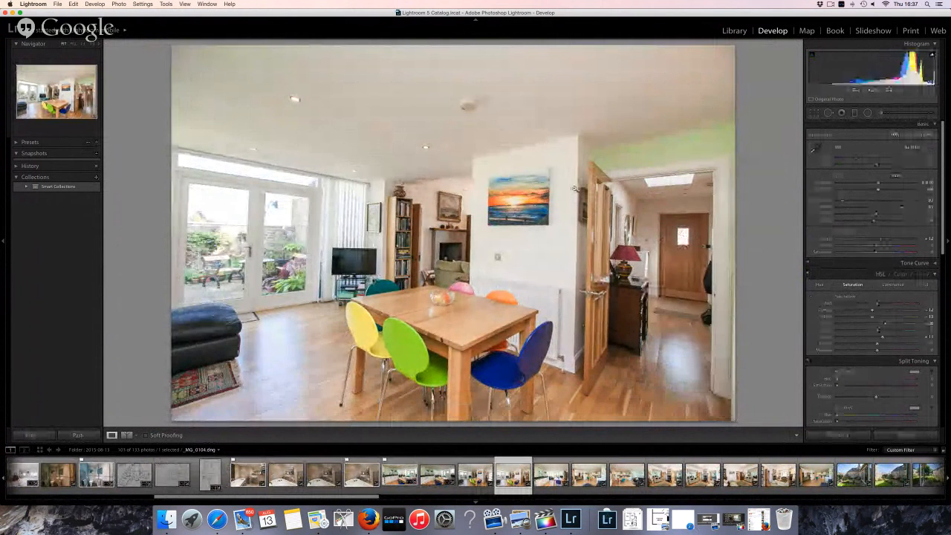
pyautogui.press('Right')
pyautogui.press('Left')
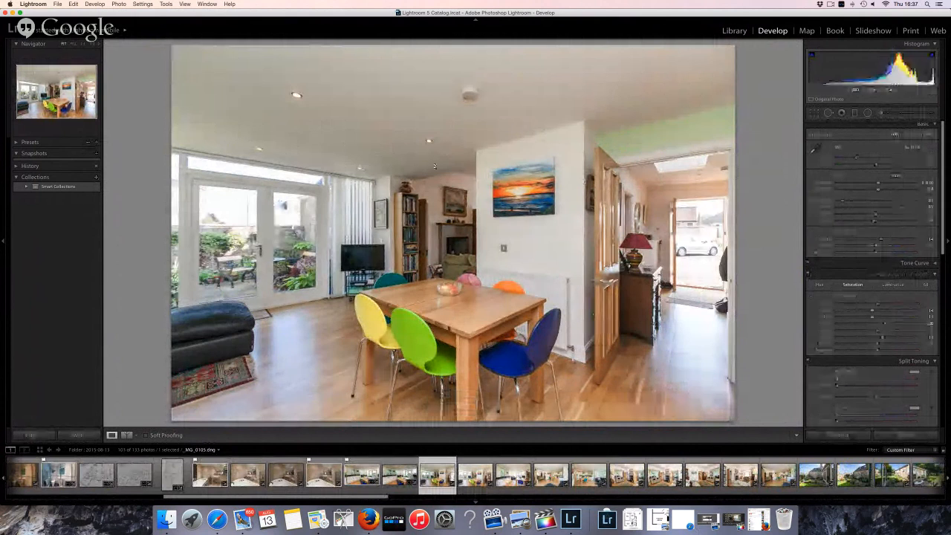
pyautogui.press('Right')
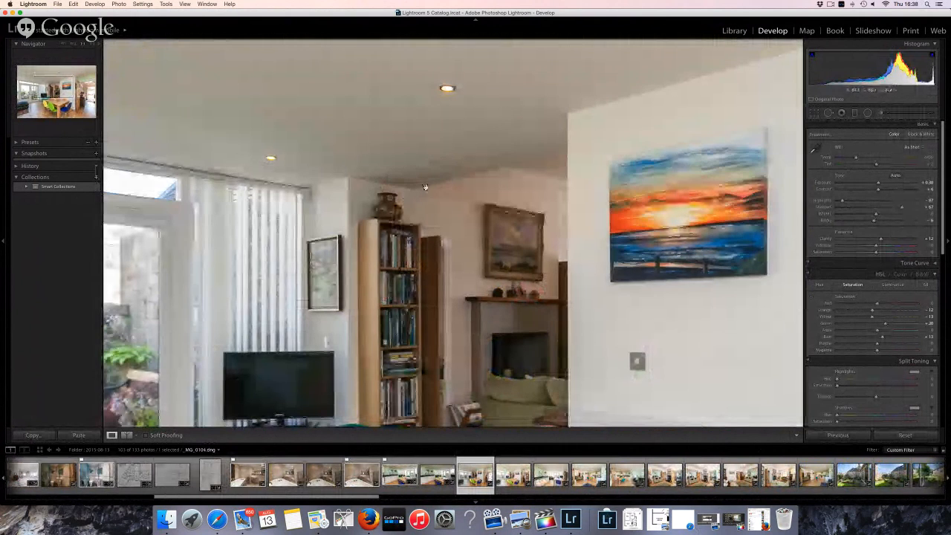
pyautogui.press('Right')
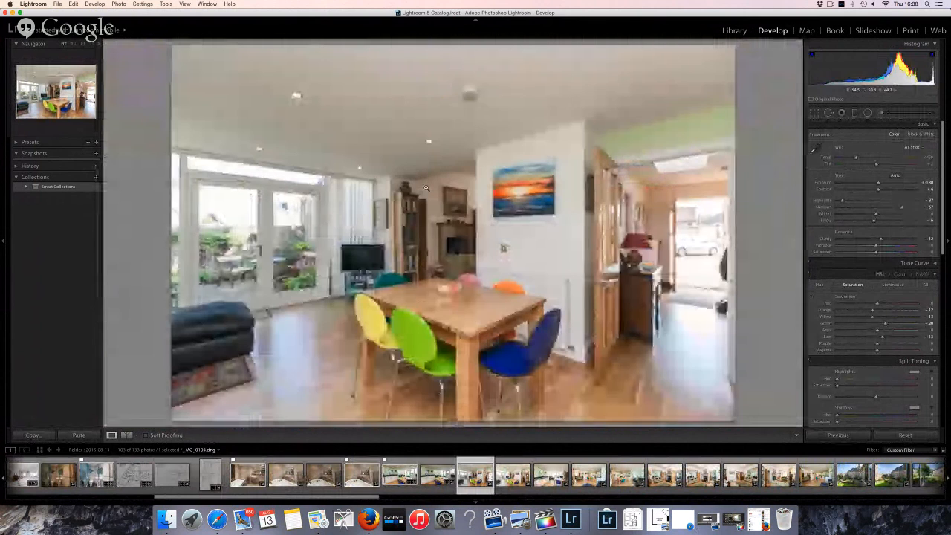
pyautogui.press('Right')
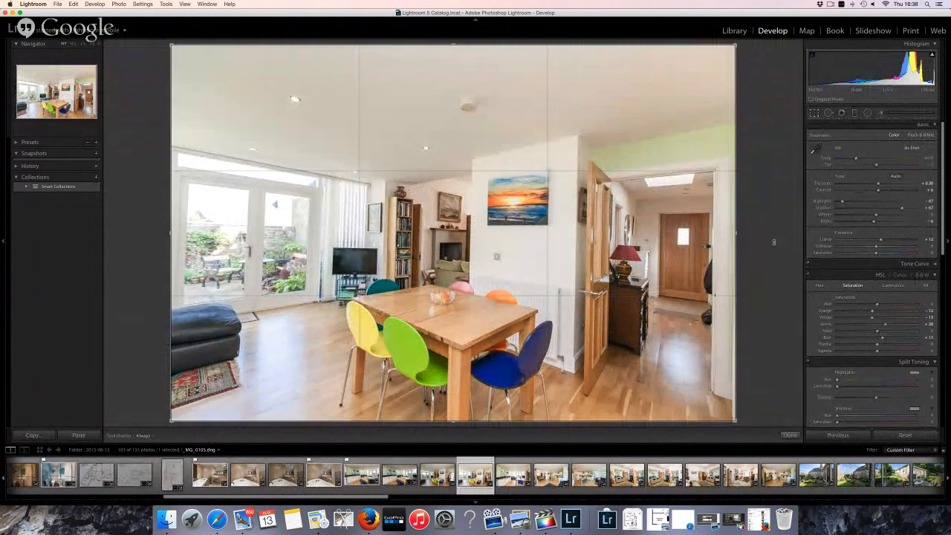
# Straighten _MG_0105 to −1.44, apply −5 vertical correction, and tighten the crop from both corners
pyautogui.press('r')
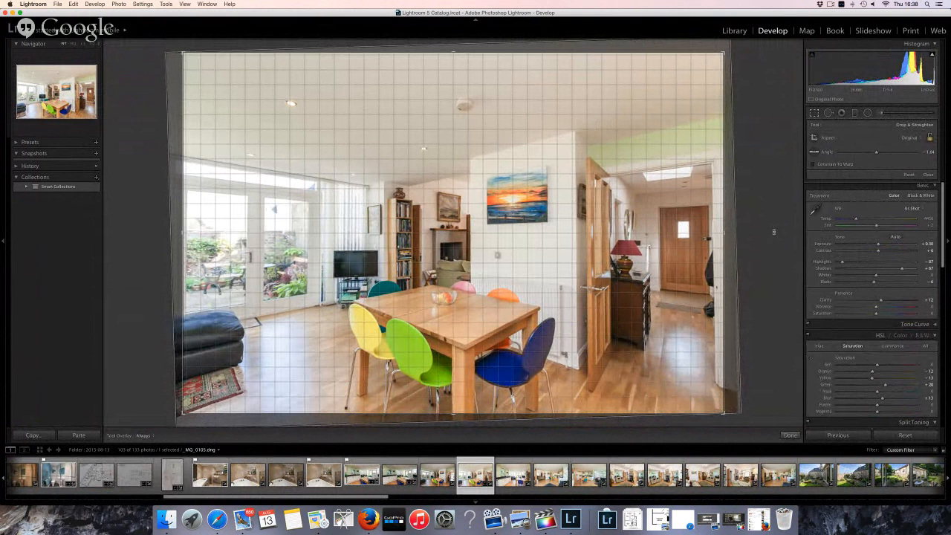
pyautogui.scroll(-8, 892, 375)
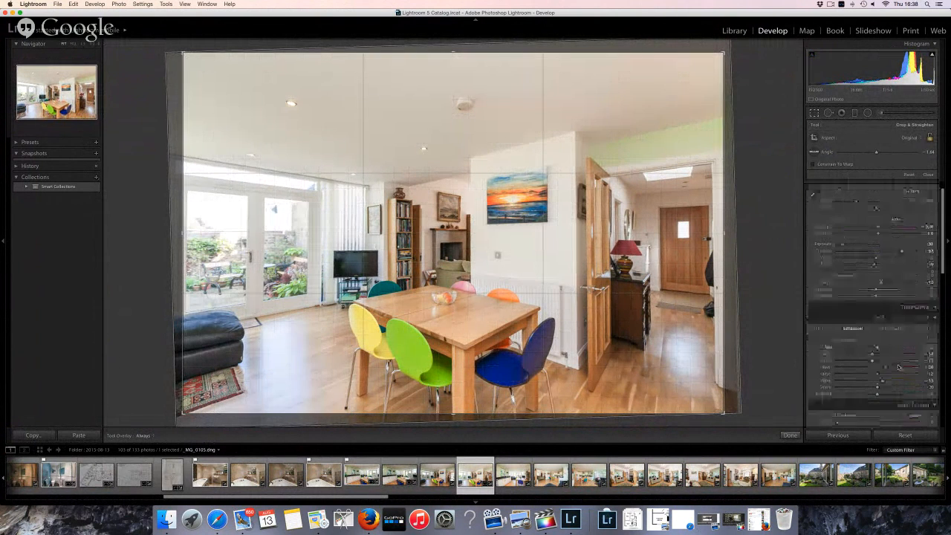
pyautogui.scroll(-2, 899, 369)
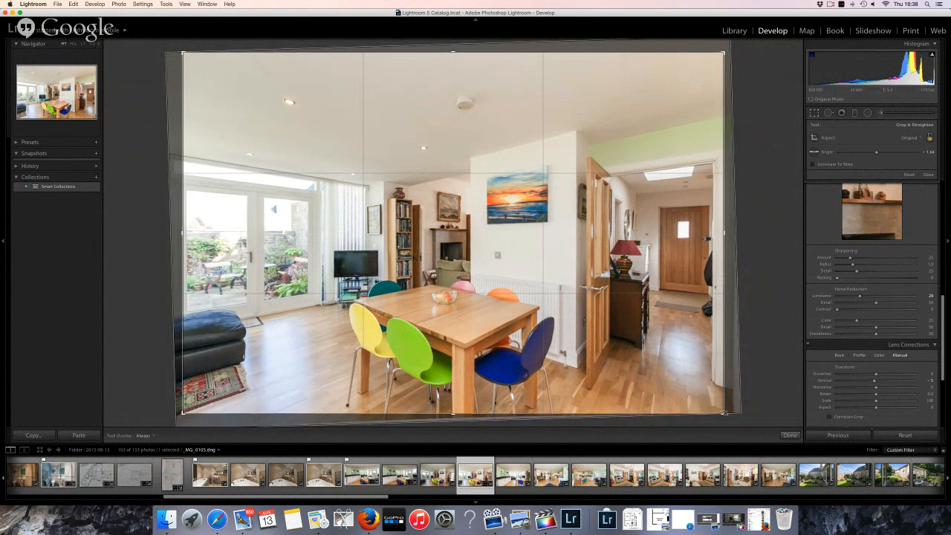
pyautogui.moveTo(725, 413); pyautogui.dragTo(725, 411)
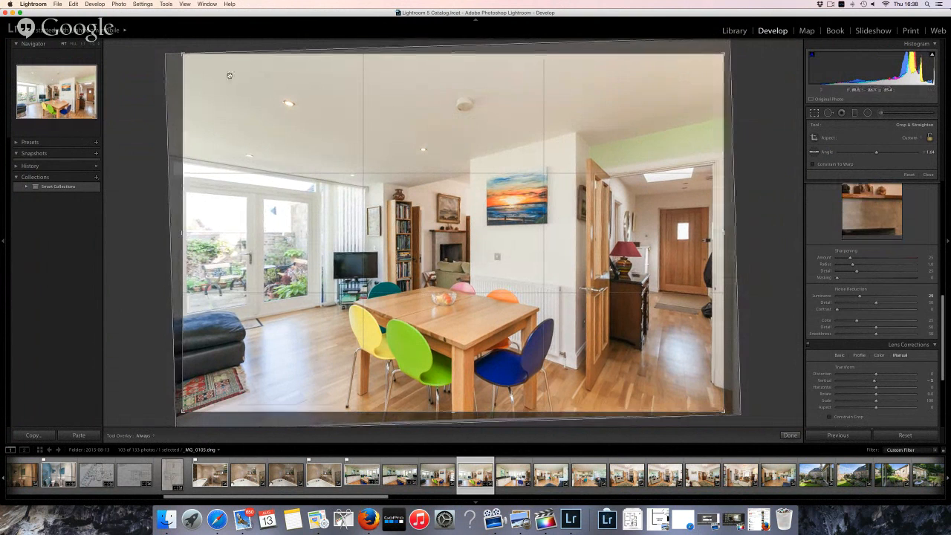
pyautogui.moveTo(180, 53); pyautogui.dragTo(181, 64)
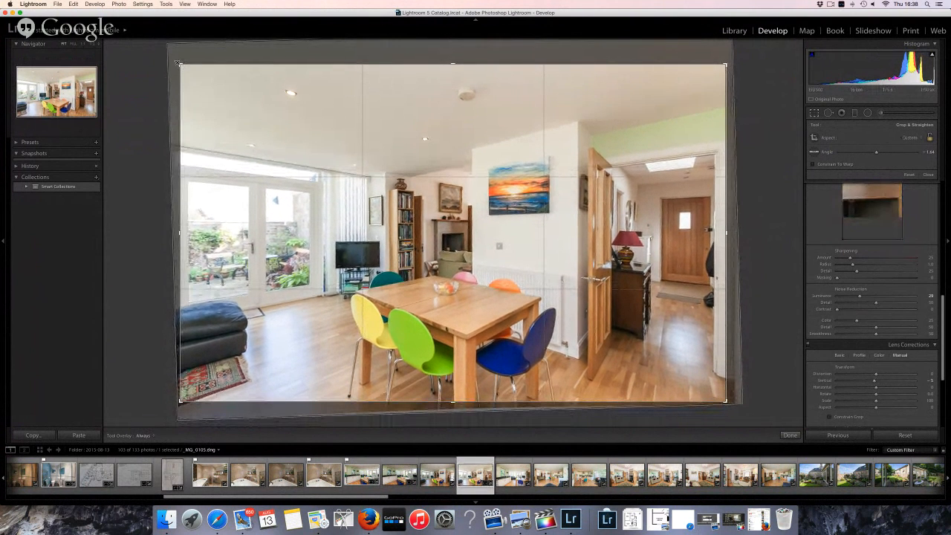
pyautogui.press('Return')
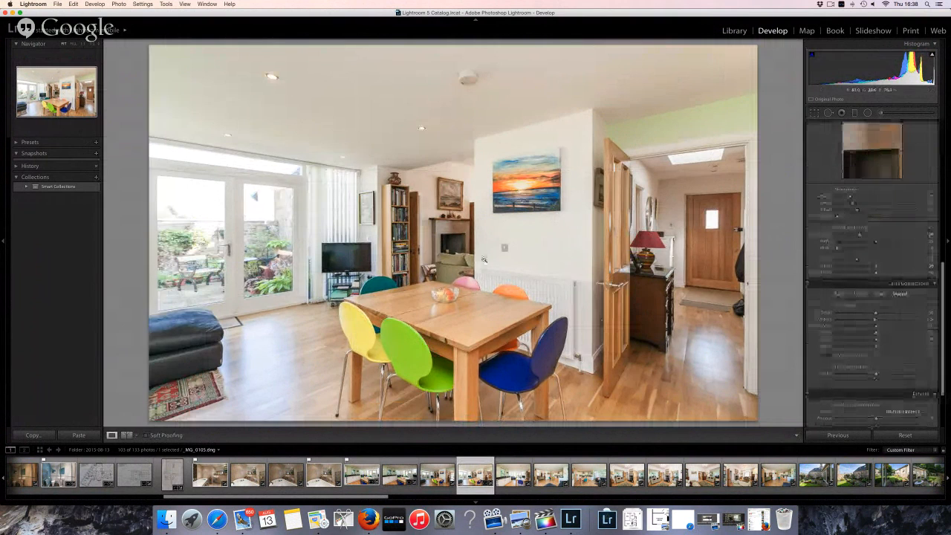
# Lower the Shadows on the dining-room photo and flag it as a pick
pyautogui.scroll(15, 874, 223)
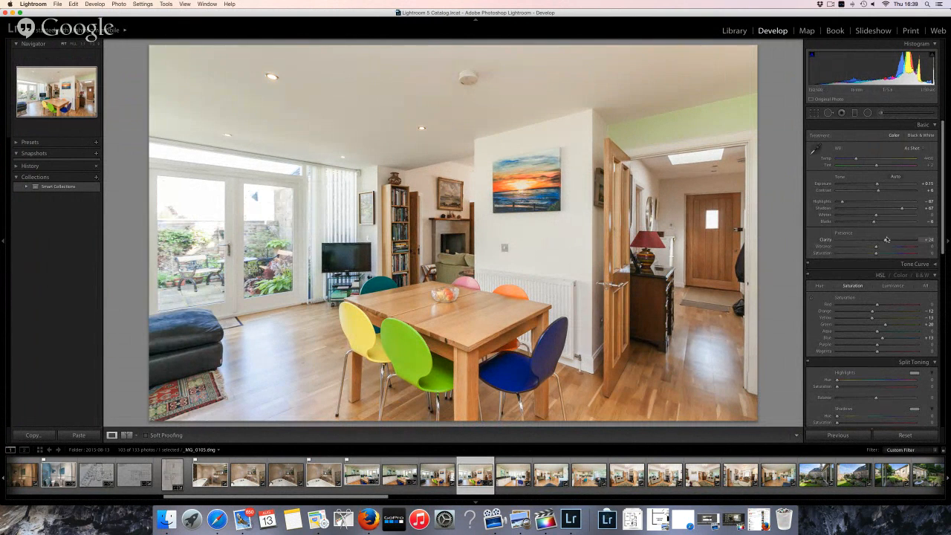
pyautogui.click(892, 208)
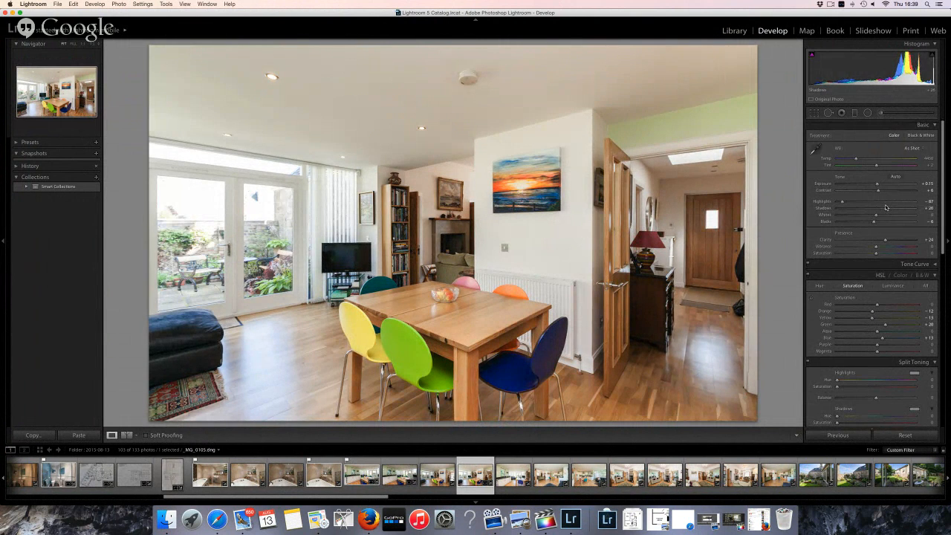
pyautogui.press('p')
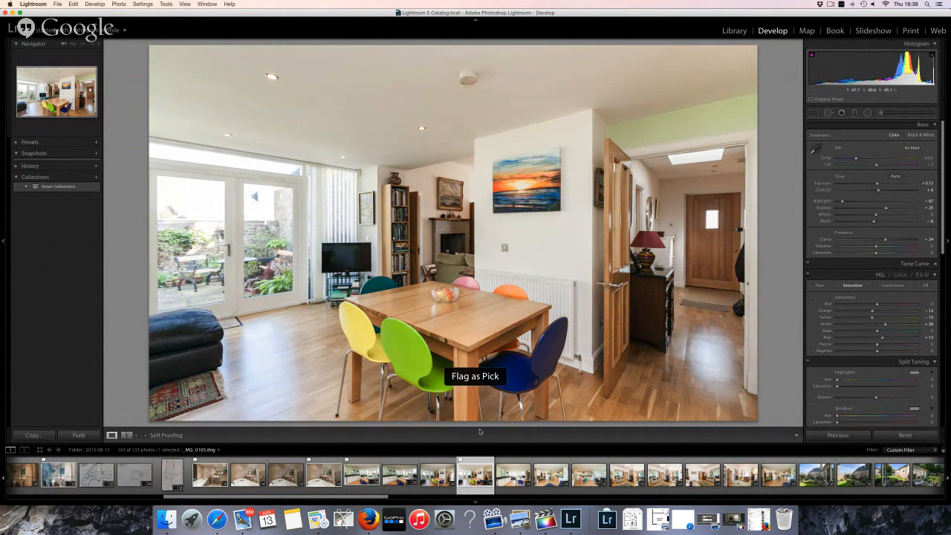
# Show a side-by-side Before/After comparison and zoom in on the table and chairs
pyautogui.click(124, 436)
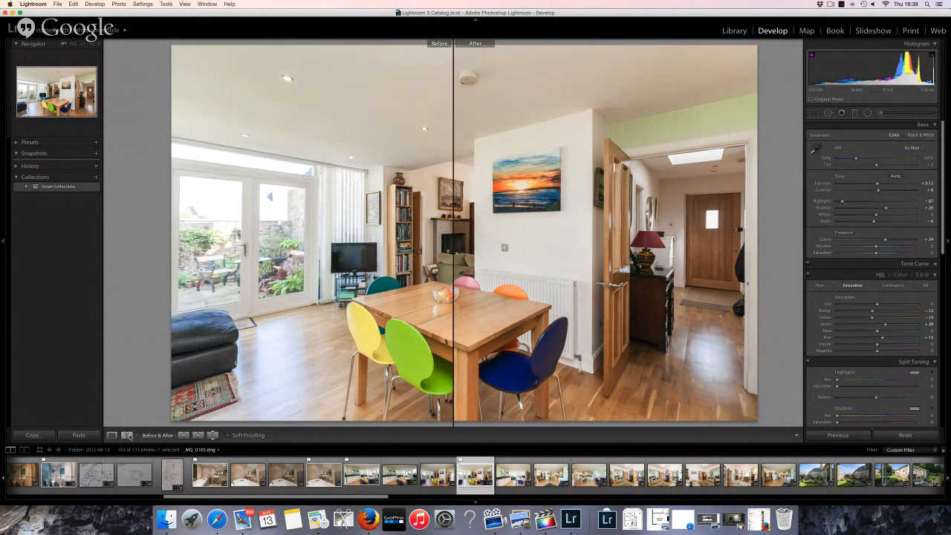
pyautogui.click(128, 436)
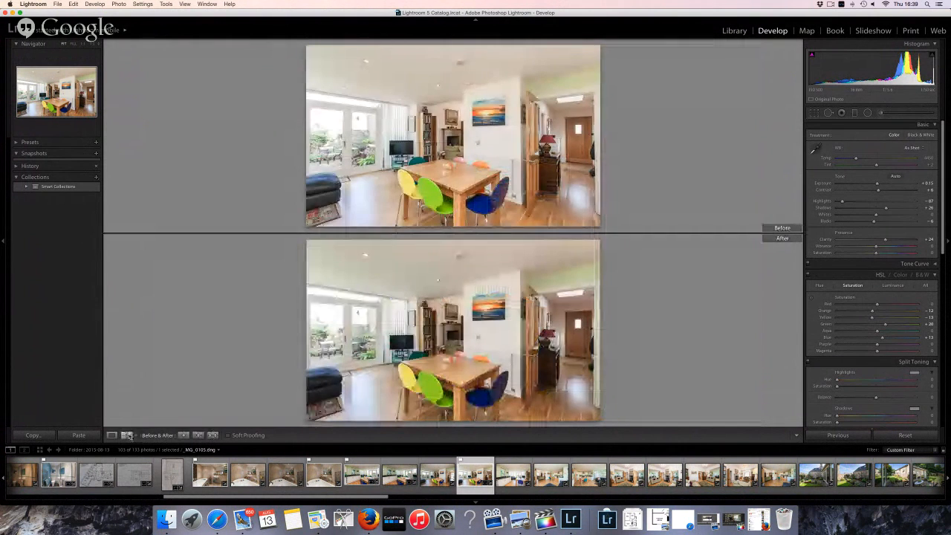
pyautogui.click(128, 435)
pyautogui.click(128, 435)
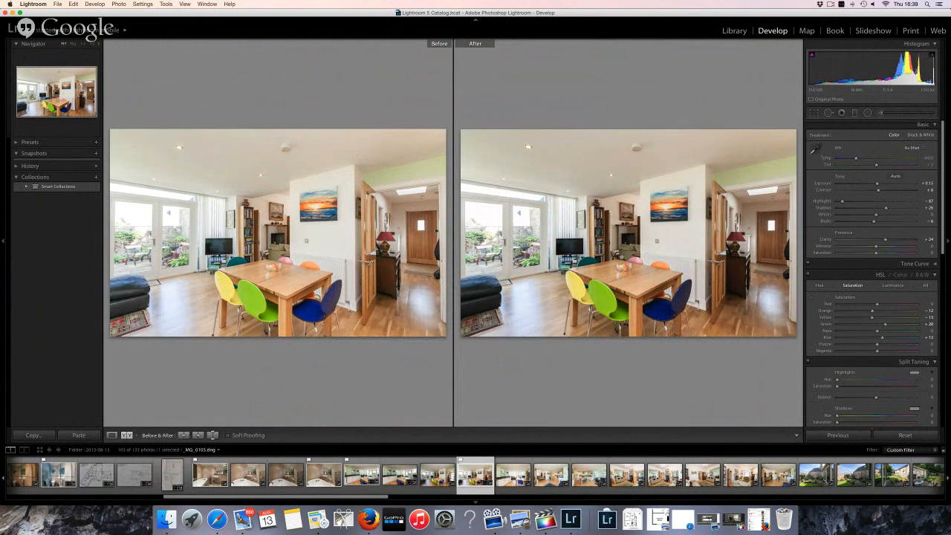
pyautogui.click(616, 332)
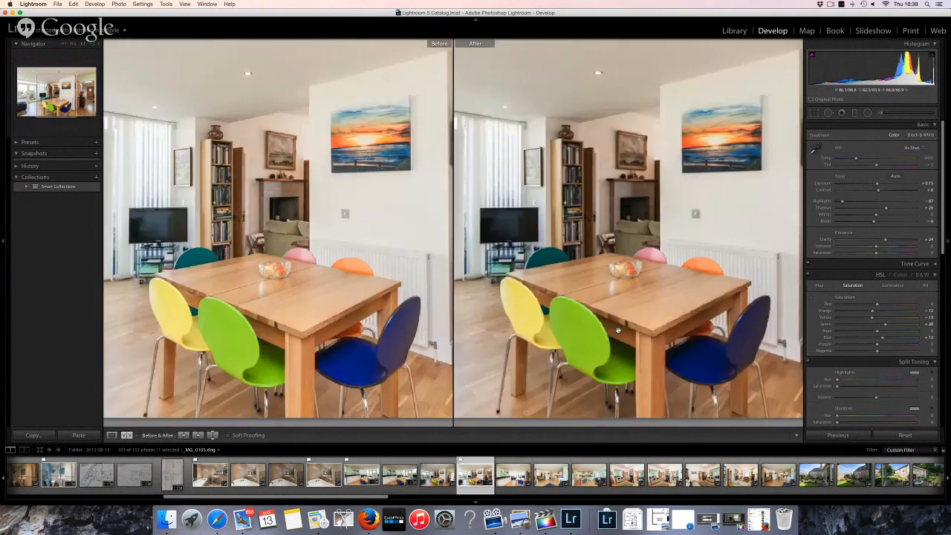
# Zoom out and open kitchen photo _MG_0106 from the filmstrip in single-photo view
pyautogui.click(592, 349)
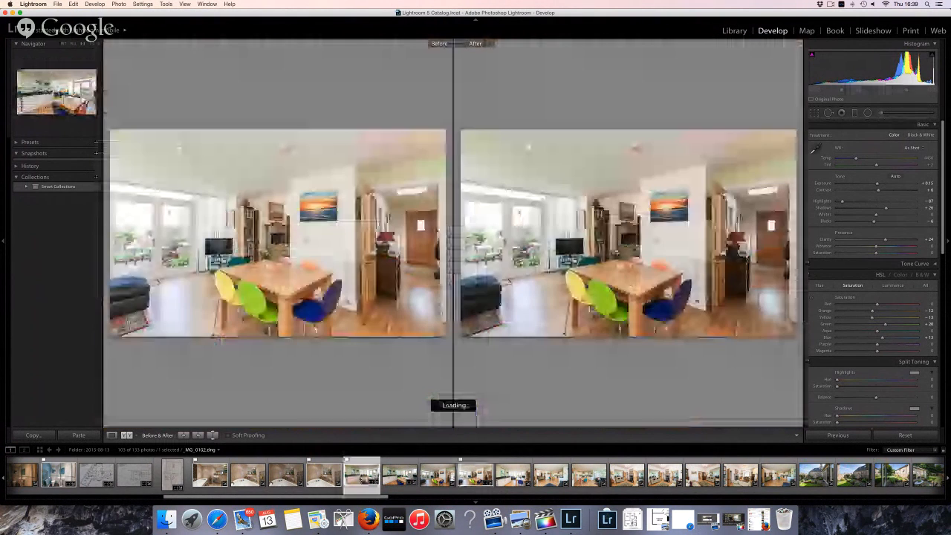
pyautogui.click(357, 479)
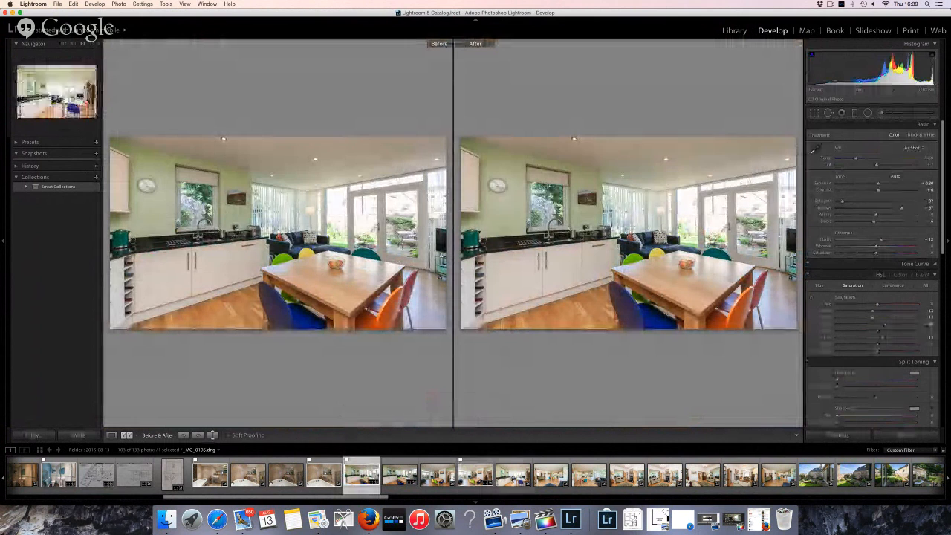
pyautogui.click(513, 475)
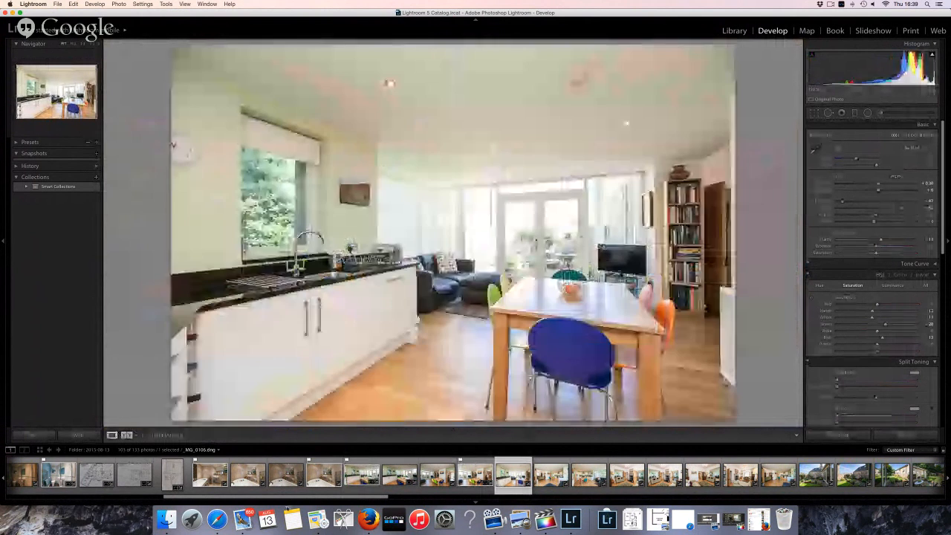
pyautogui.press('y')
# Bring the Hangouts On Air broadcast window in front of Lightroom
pyautogui.click(217, 519)
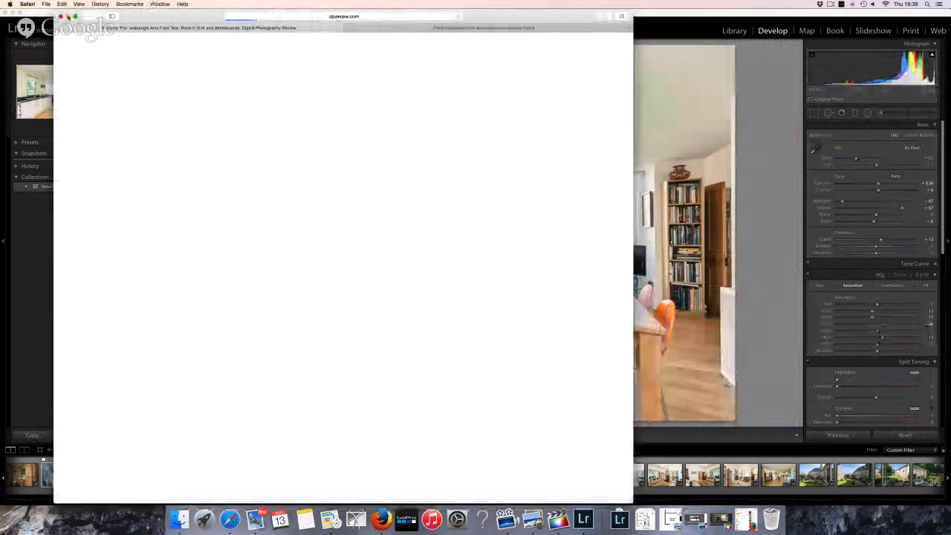
pyautogui.click(67, 15)
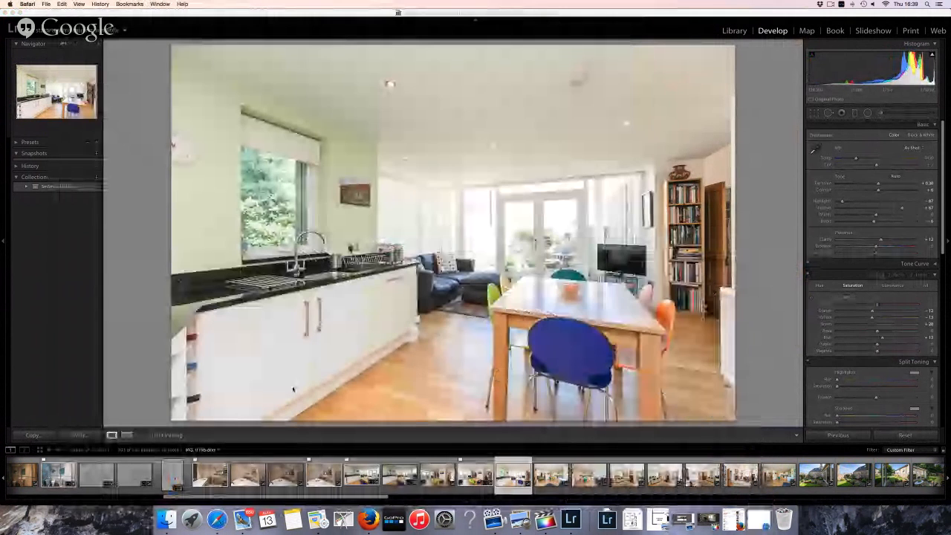
pyautogui.press('super+Tab')
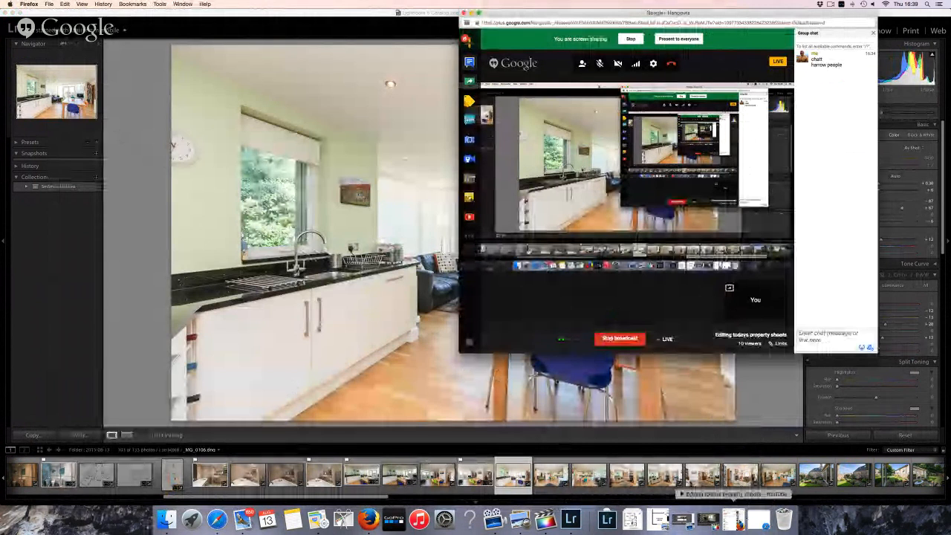
# Restore the YouTube live stream, read notifications and comments, and shift the Hangouts window slightly left
pyautogui.click(739, 525)
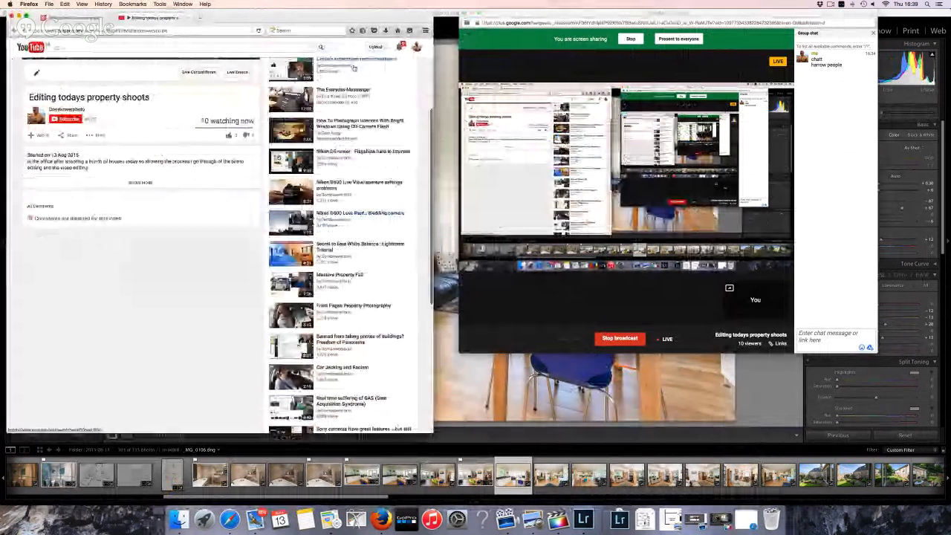
pyautogui.click(399, 47)
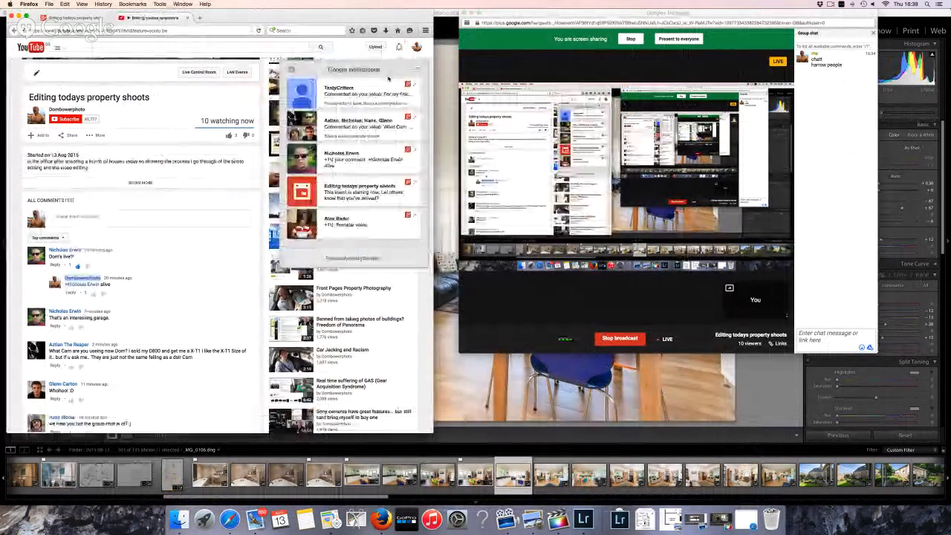
pyautogui.scroll(-5, 226, 228)
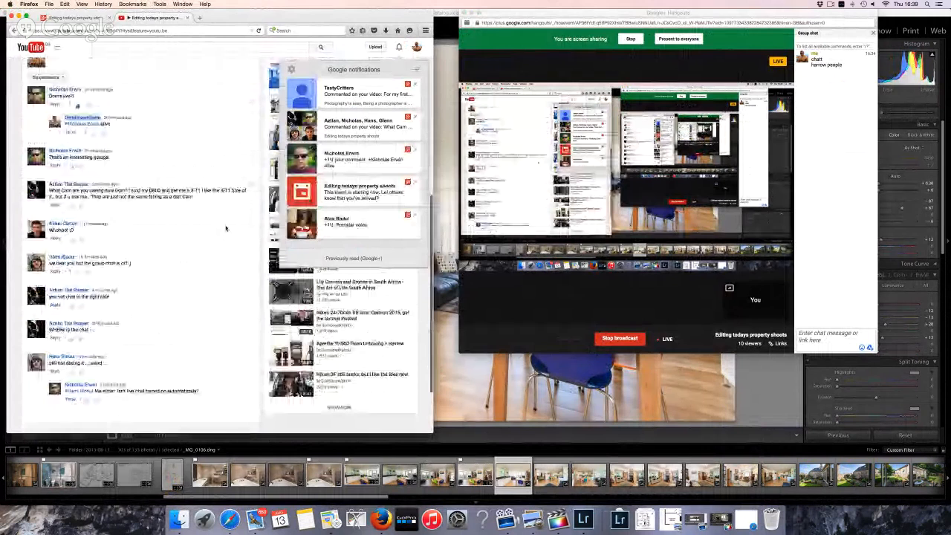
pyautogui.scroll(-1, 226, 228)
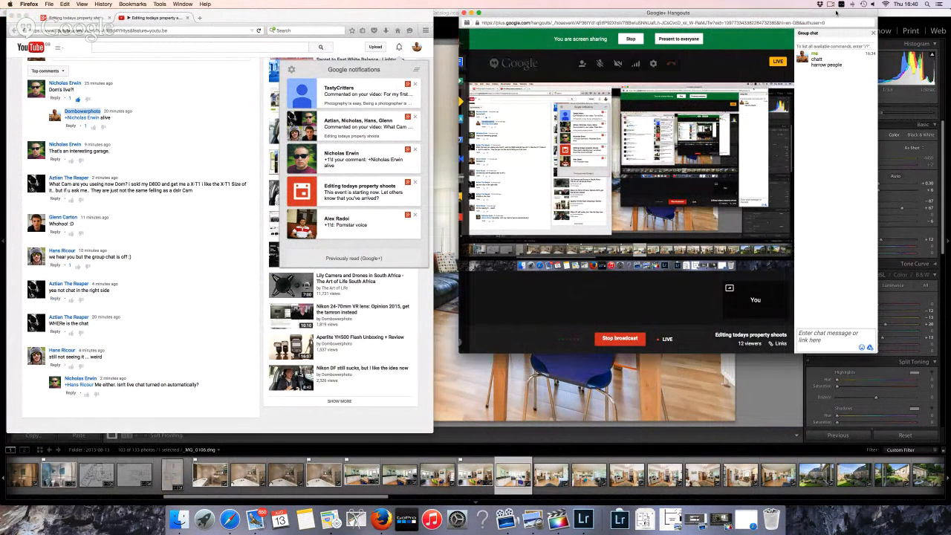
pyautogui.moveTo(831, 11); pyautogui.dragTo(814, 9)
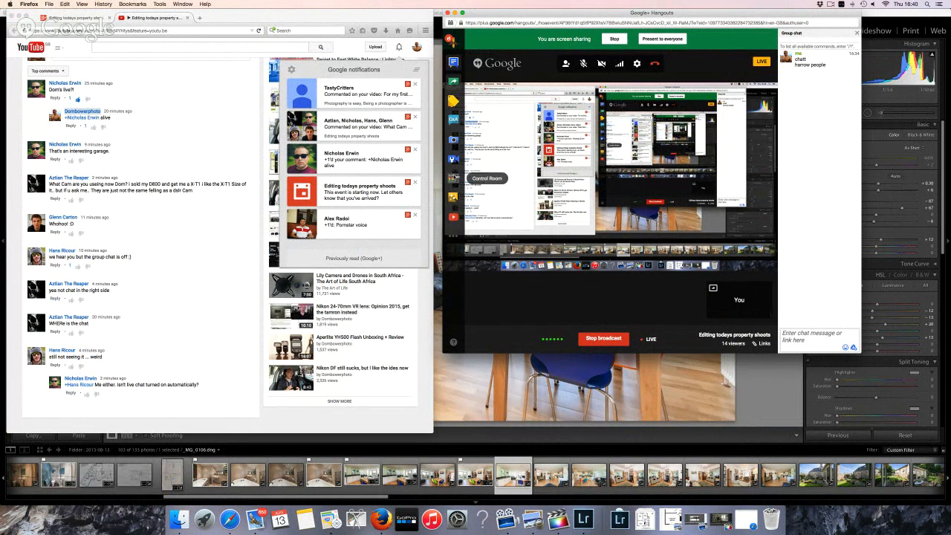
# Raise a participant's audio level in Control Room, try the Q&A app, then open camera and audio settings
pyautogui.click(453, 178)
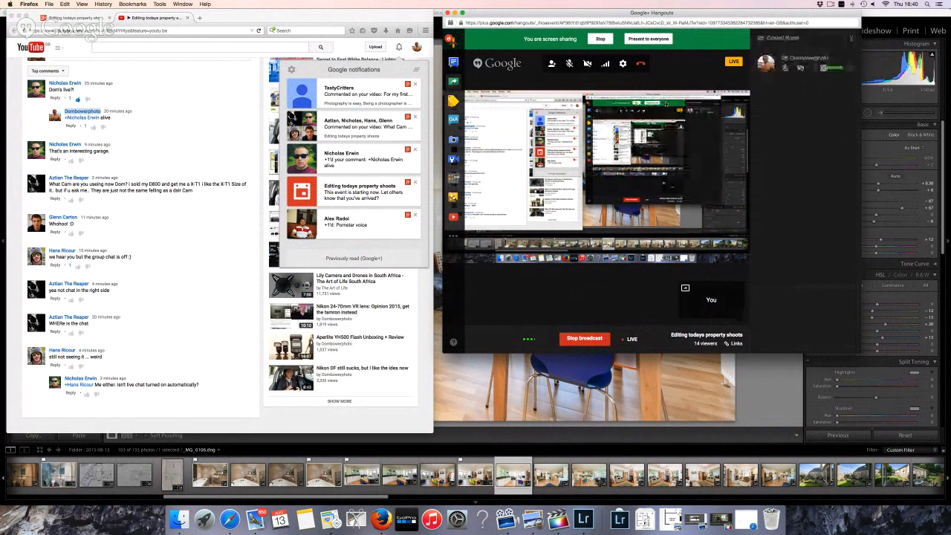
pyautogui.moveTo(823, 79)
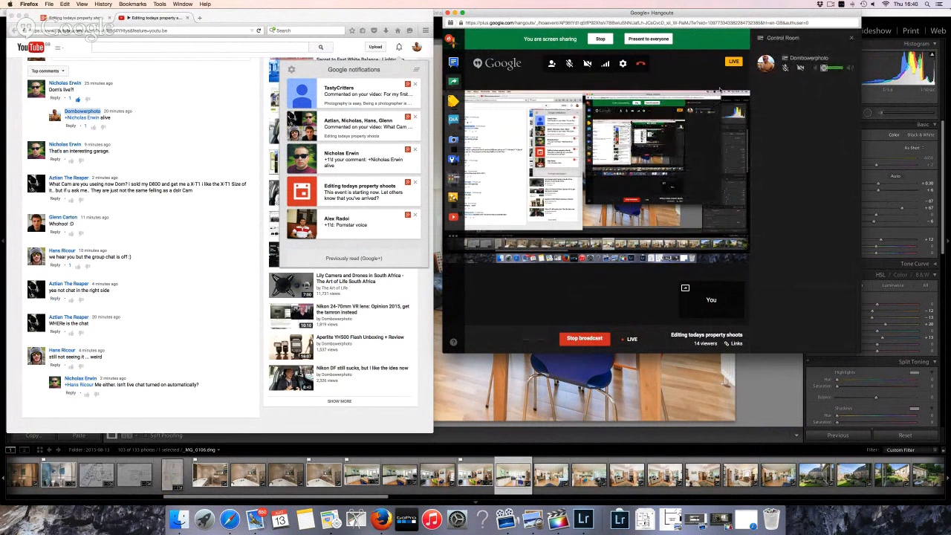
pyautogui.moveTo(824, 70); pyautogui.dragTo(830, 69)
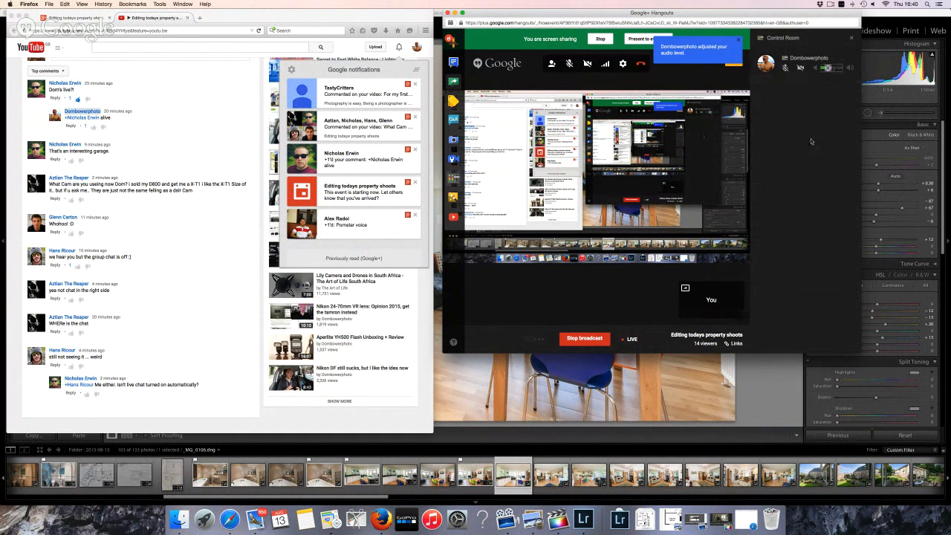
pyautogui.click(456, 118)
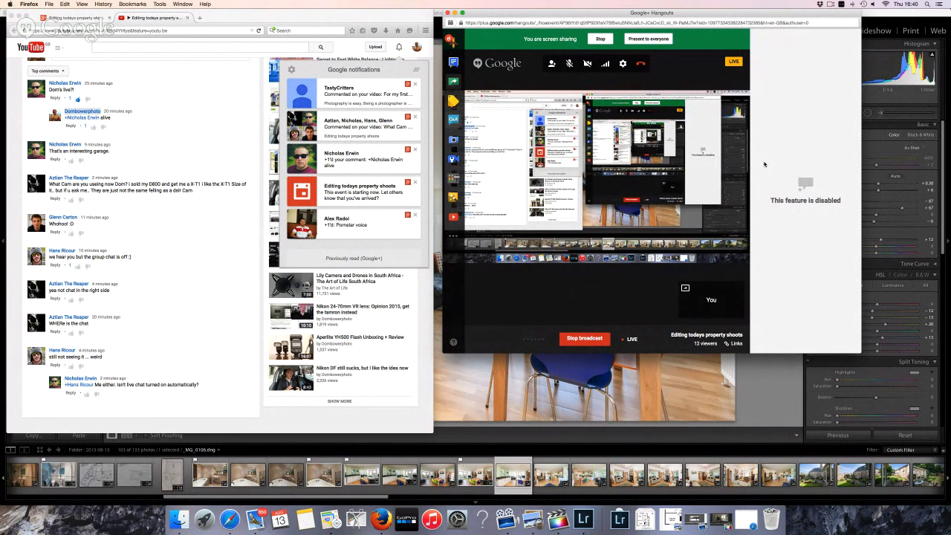
pyautogui.click(622, 63)
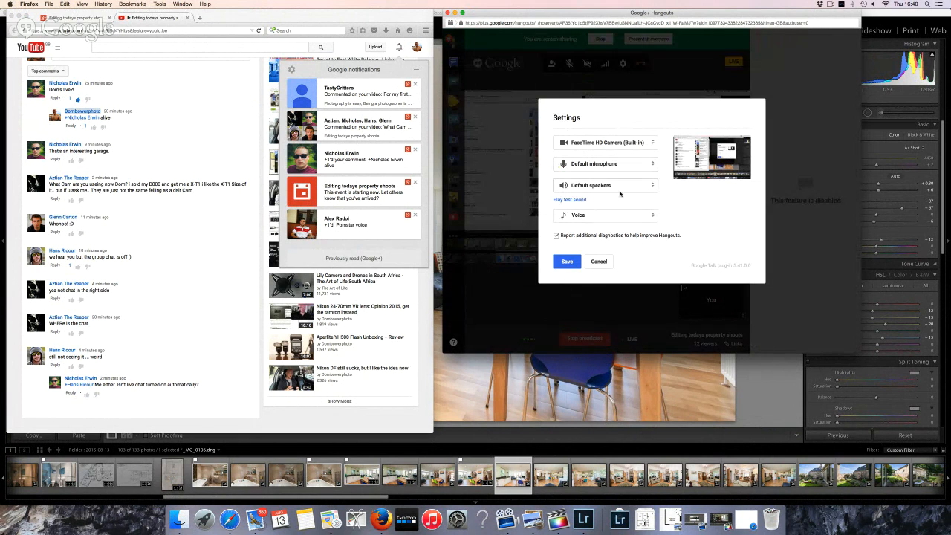
# Save the Hangouts settings, close the side panel, open group chat, and dismiss the Drive share dialog
pyautogui.click(567, 262)
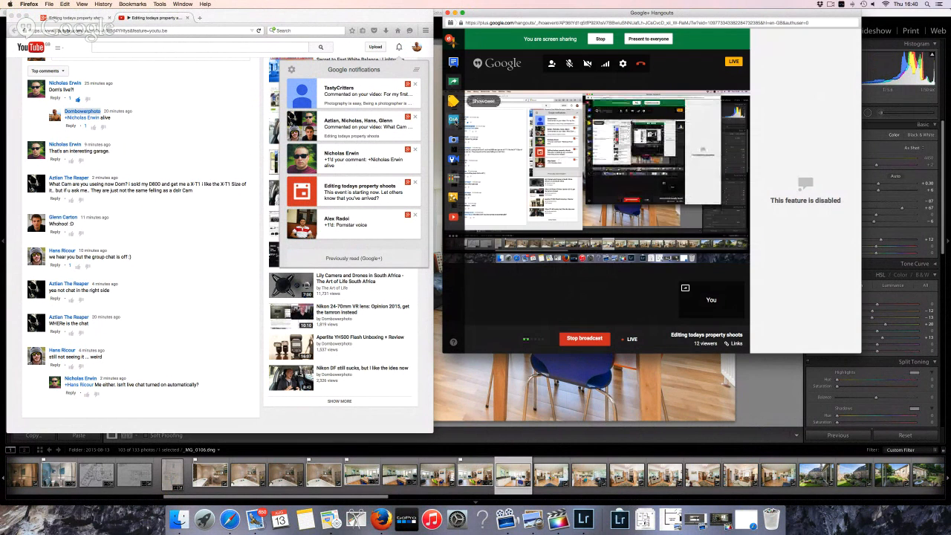
pyautogui.click(453, 119)
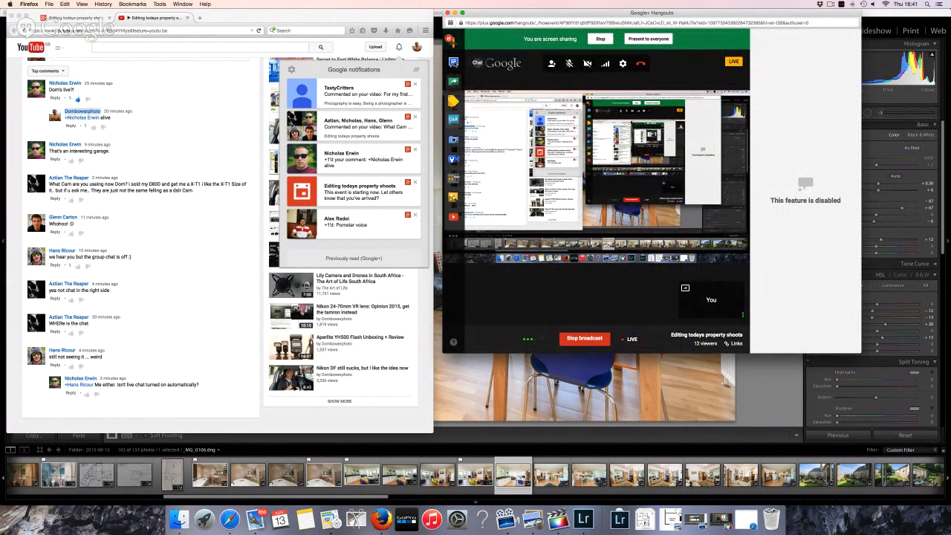
pyautogui.click(454, 62)
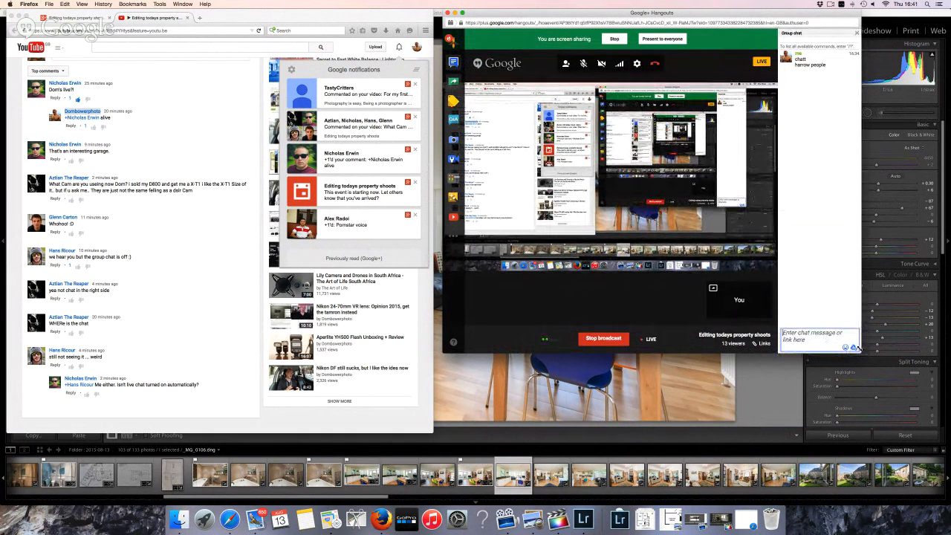
pyautogui.click(853, 348)
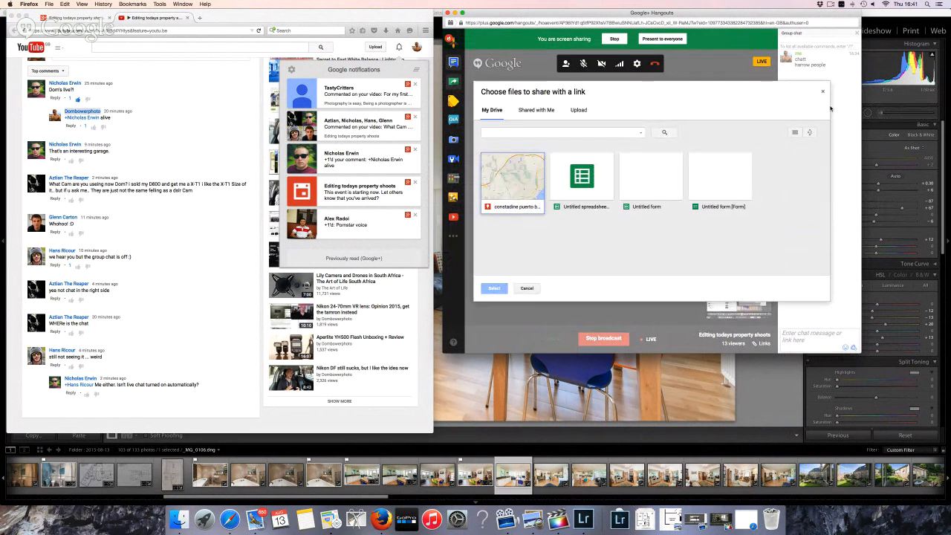
pyautogui.click(822, 92)
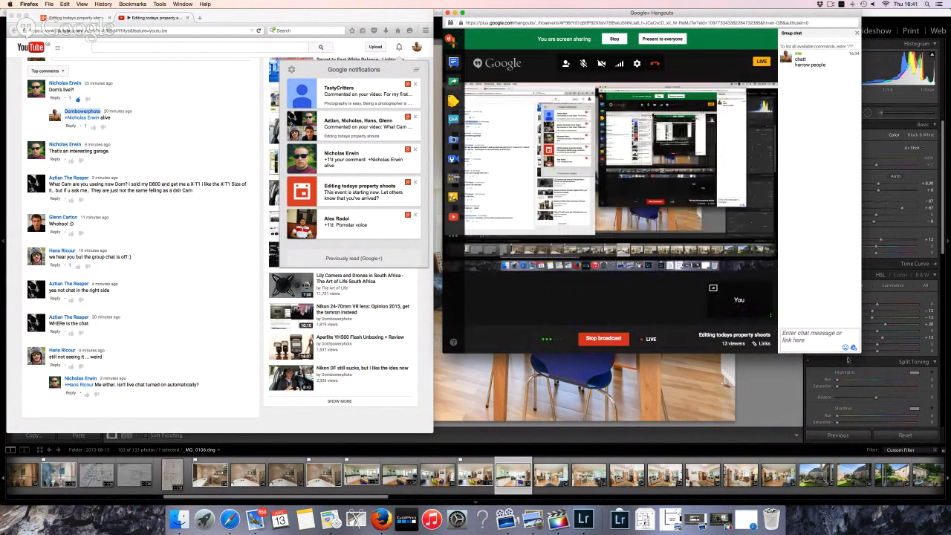
# Send a heart and face emoji message to the group chat
pyautogui.click(844, 347)
pyautogui.click(830, 336)
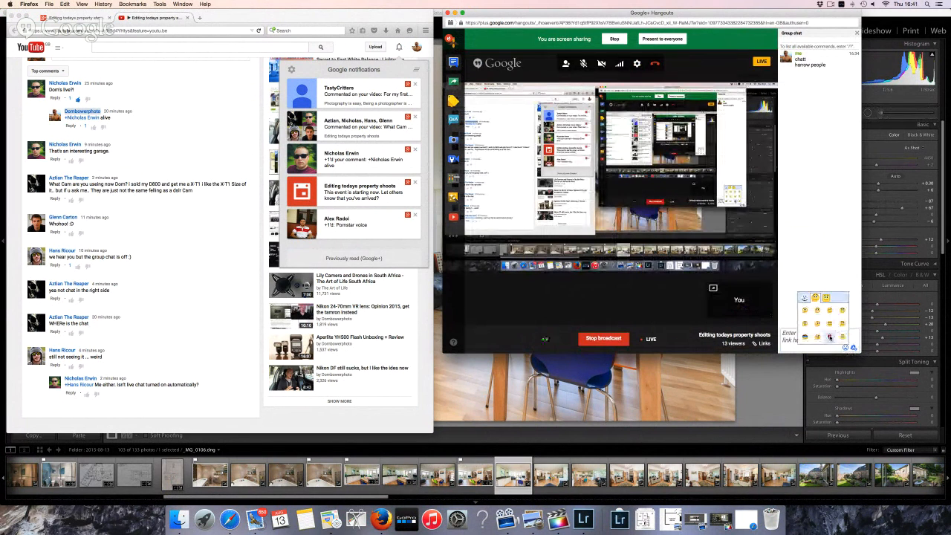
pyautogui.click(838, 334)
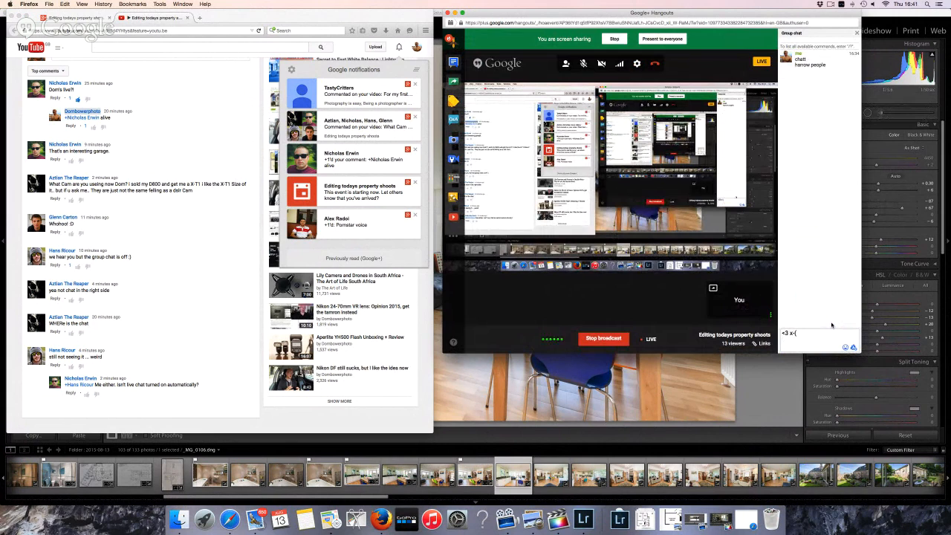
pyautogui.click(820, 338)
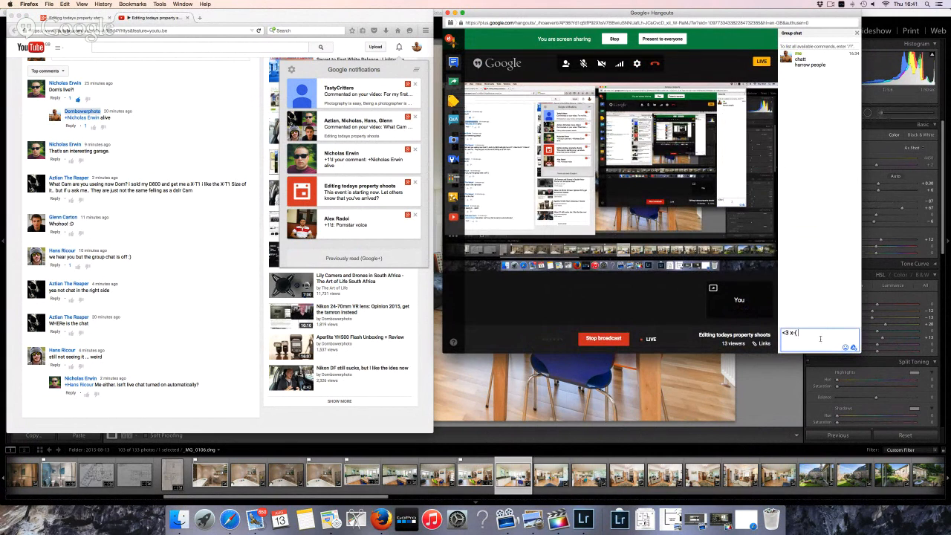
pyautogui.press('Return')
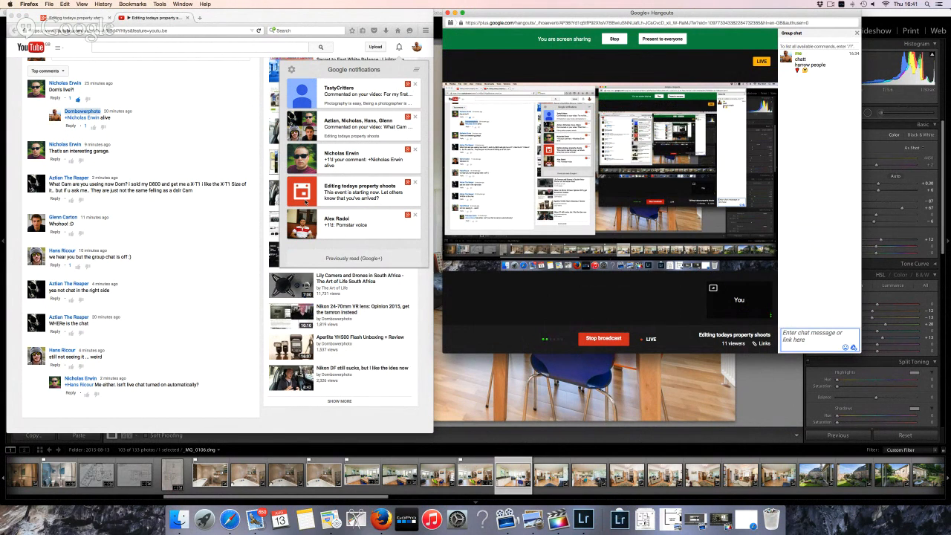
# Return to Lightroom, flag kitchen photo _MG_0106 as a pick, and lower exposure to +0.15
pyautogui.click(705, 379)
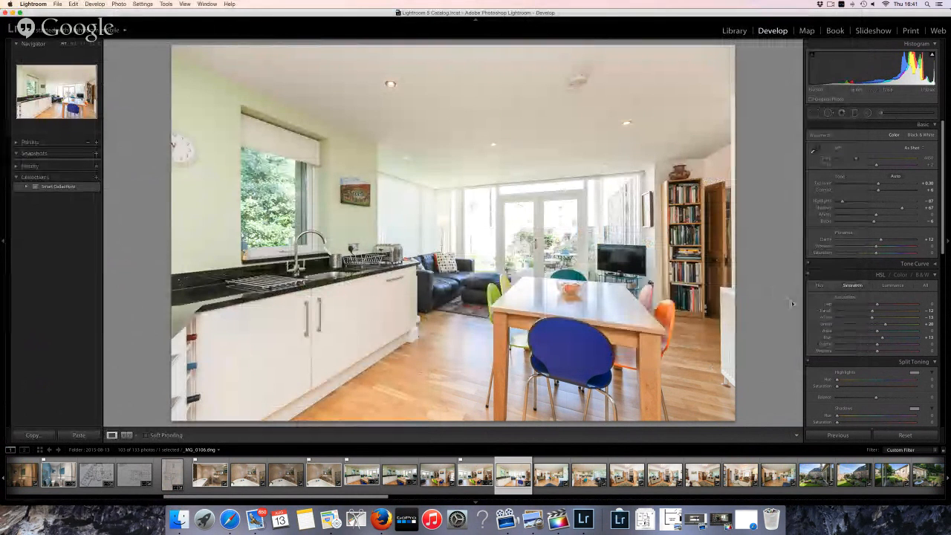
pyautogui.press('p')
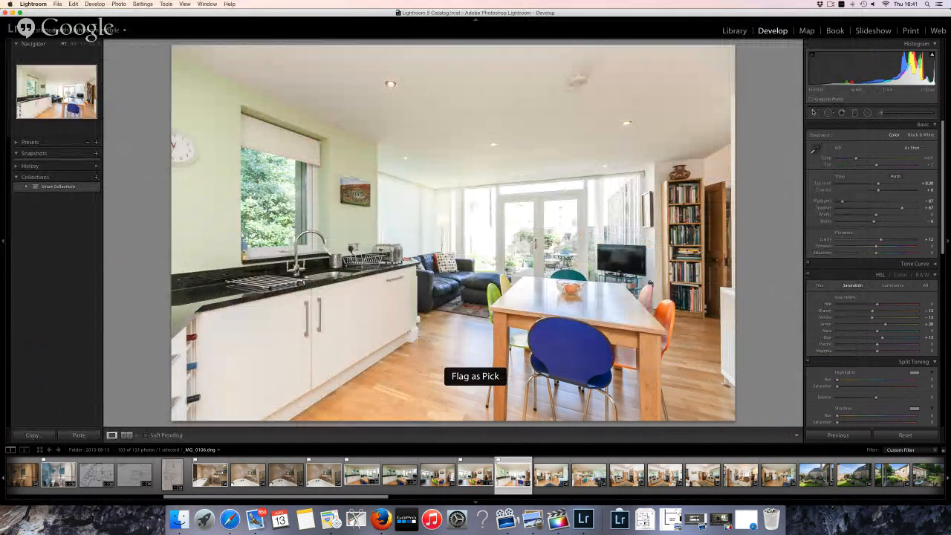
pyautogui.press('r')
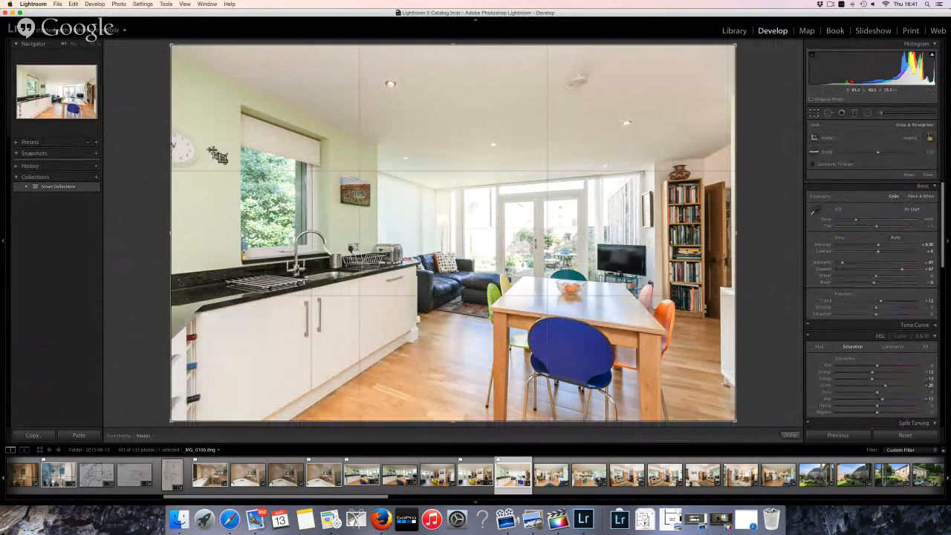
pyautogui.click(814, 113)
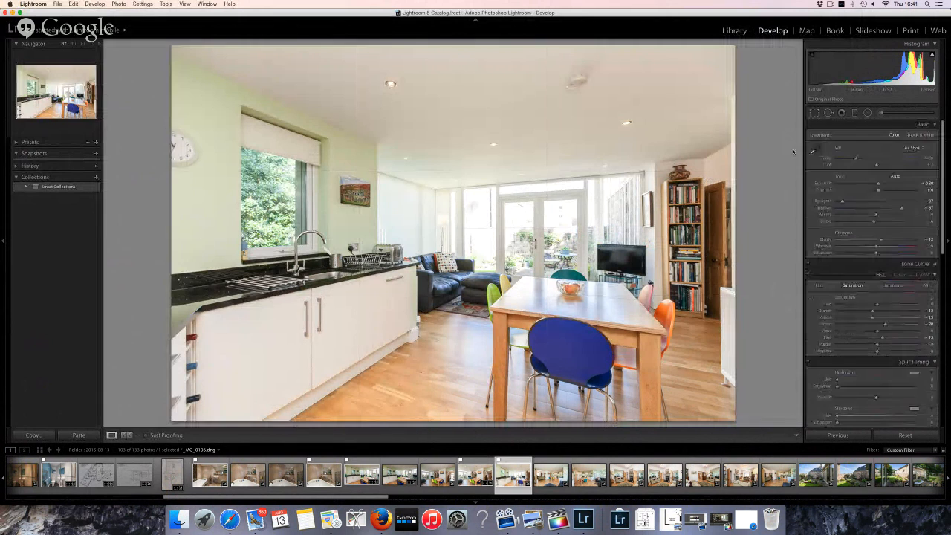
pyautogui.moveTo(878, 183); pyautogui.dragTo(877, 186)
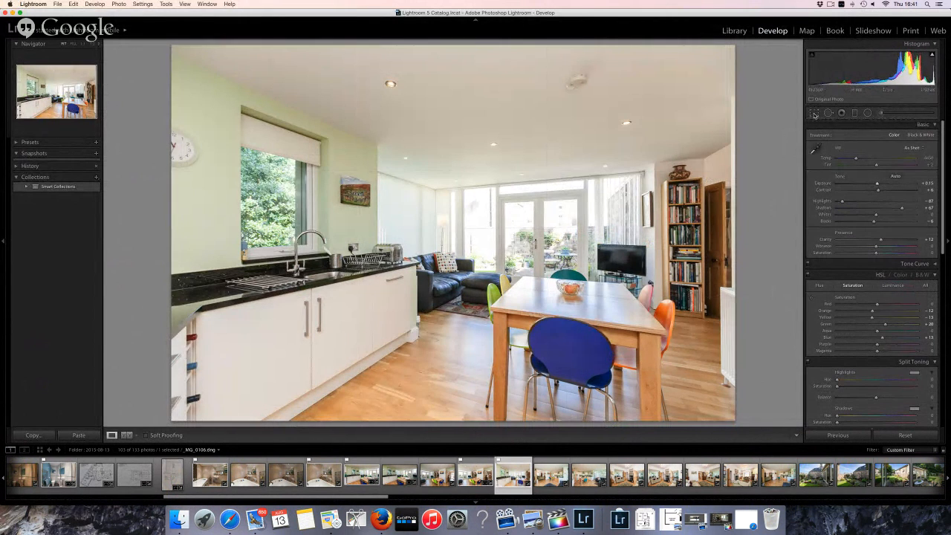
# Trim the top of the kitchen photo, set Highlights to -100, and flag it to advance
pyautogui.click(814, 114)
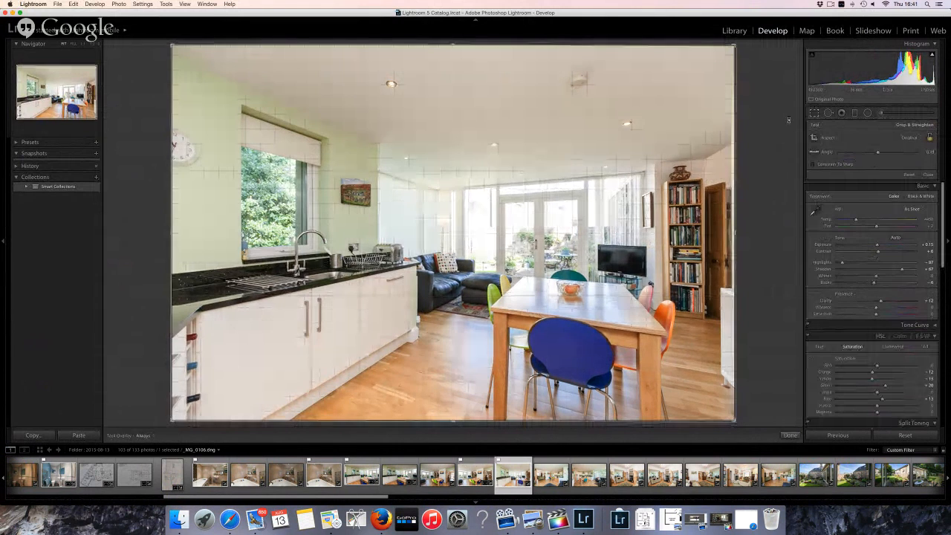
pyautogui.moveTo(453, 43); pyautogui.dragTo(454, 59)
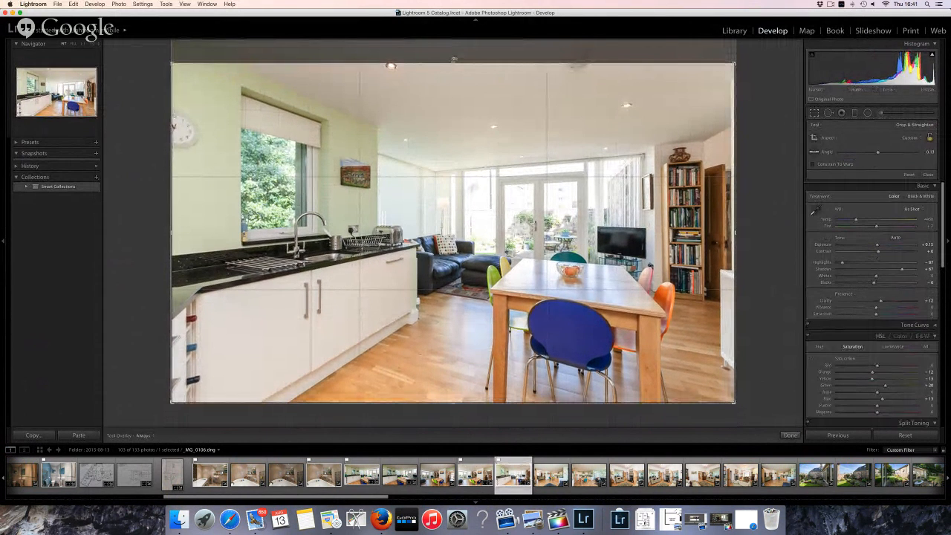
pyautogui.press('Return')
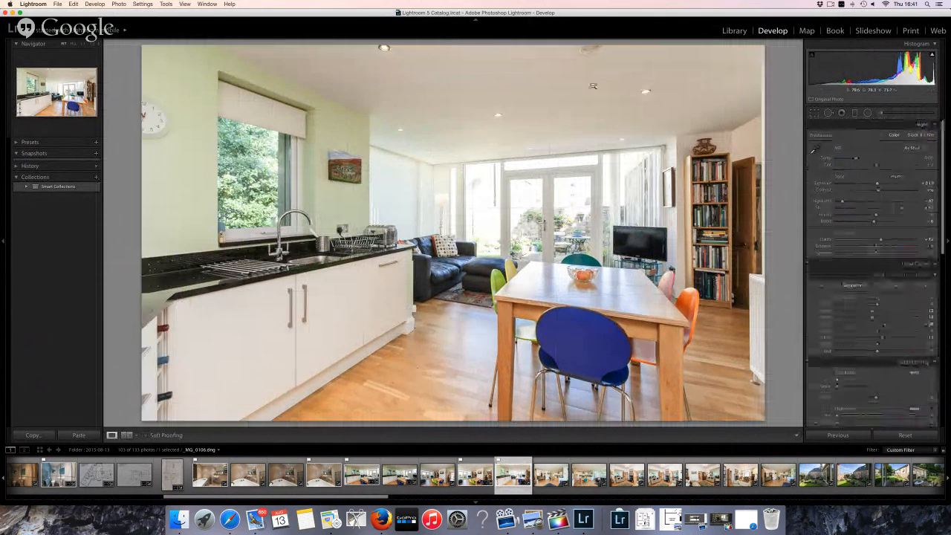
pyautogui.moveTo(844, 202); pyautogui.dragTo(836, 201)
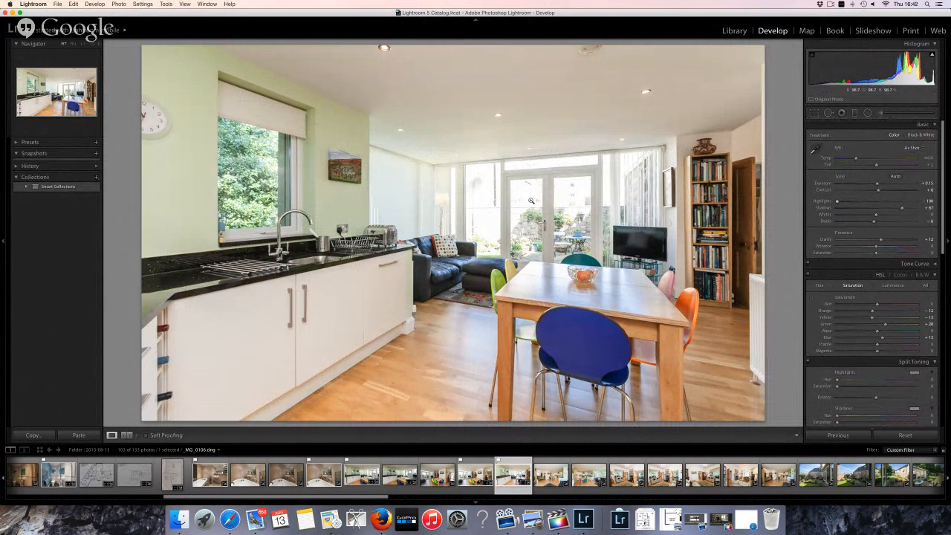
pyautogui.press('p')
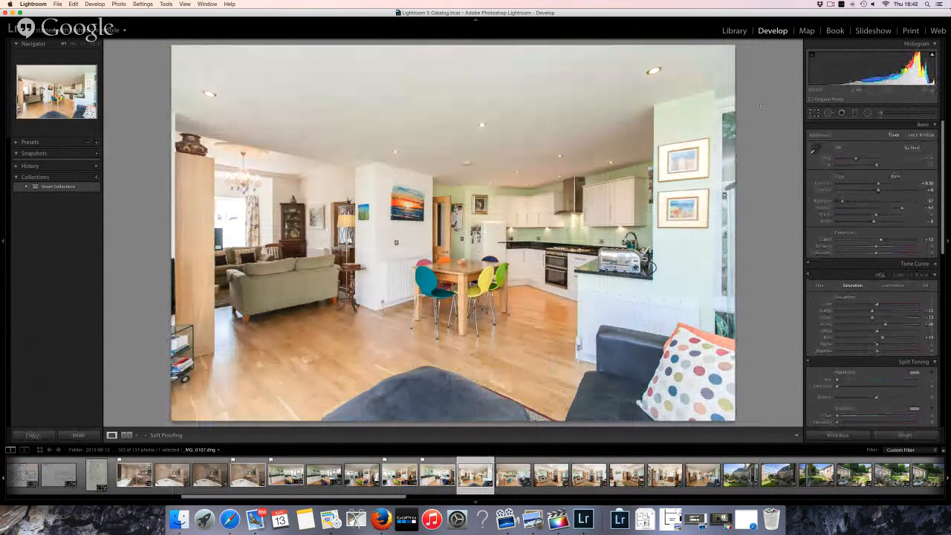
# Crop _MG_0107 in from the top, bottom and left, apply it, and flag it
pyautogui.click(815, 113)
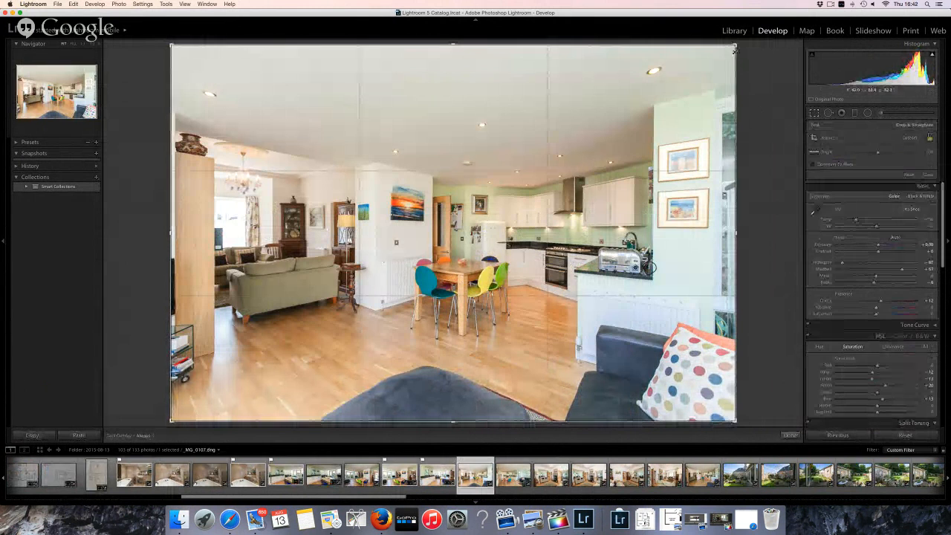
pyautogui.moveTo(735, 51); pyautogui.dragTo(734, 58)
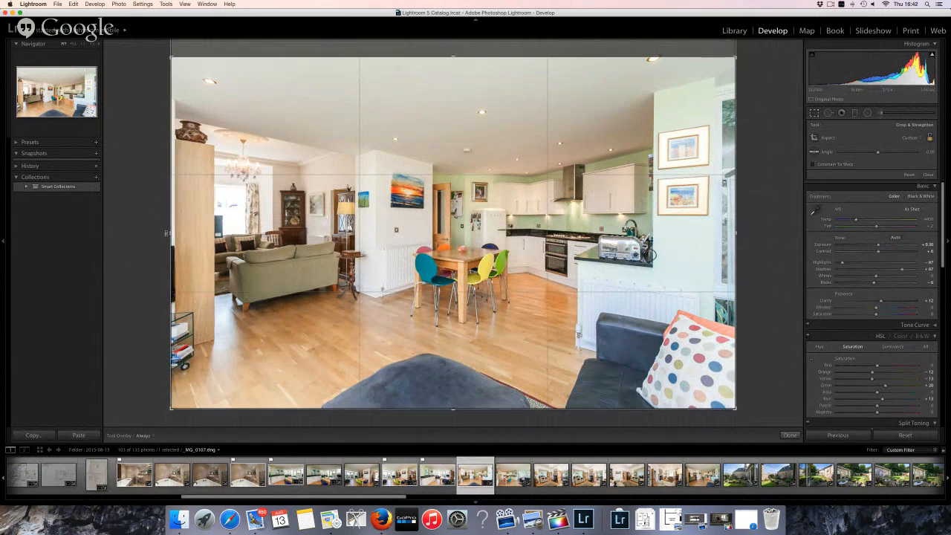
pyautogui.moveTo(172, 234); pyautogui.dragTo(190, 233)
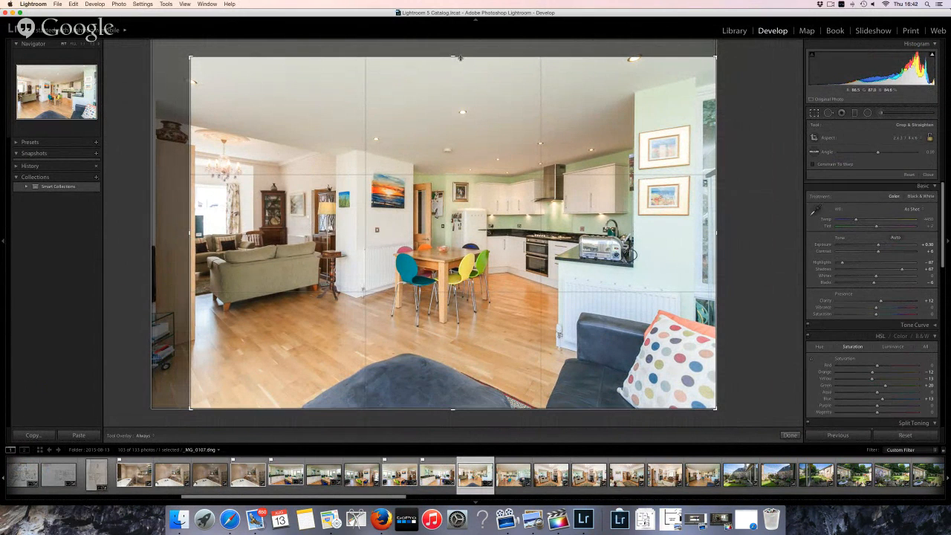
pyautogui.moveTo(460, 57); pyautogui.dragTo(460, 61)
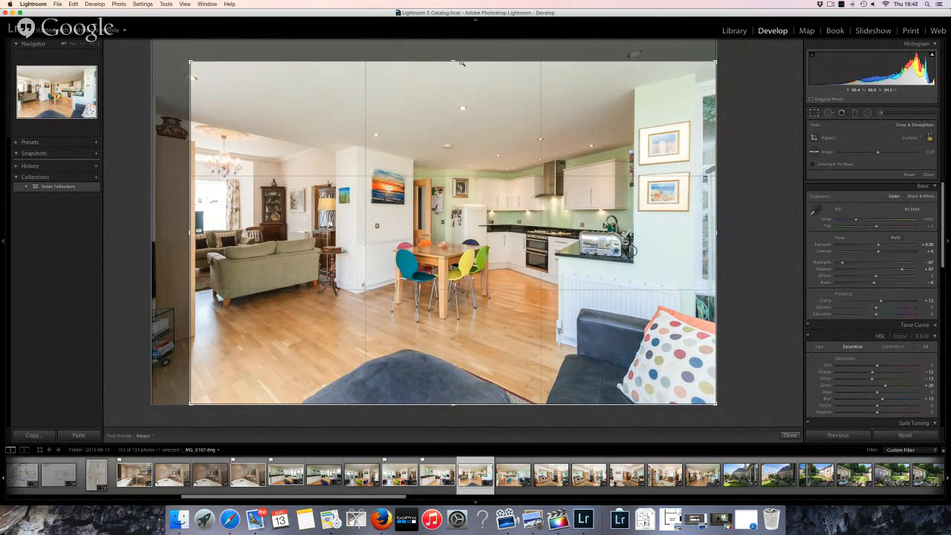
pyautogui.press('Return')
pyautogui.press('p')
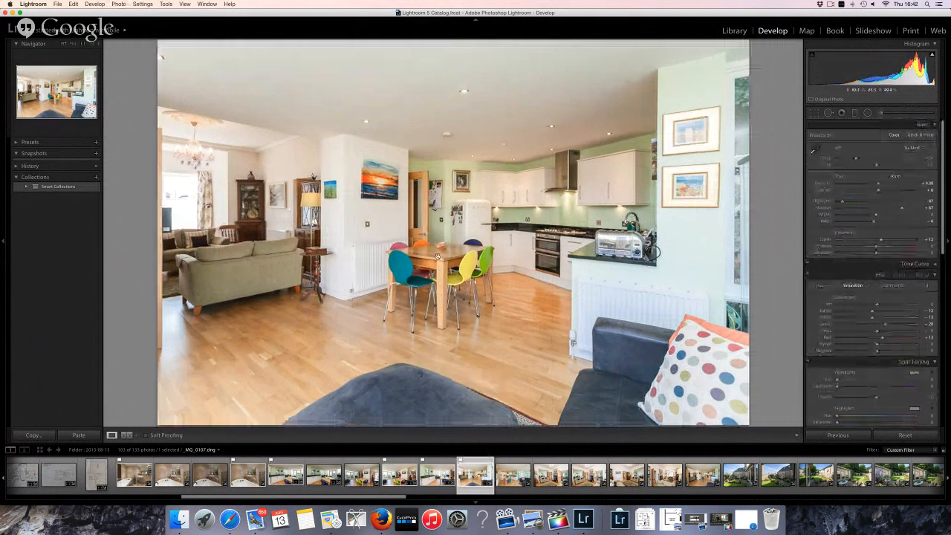
# Zoom in to check the kitchen and dining area, then flag the photo as a pick
pyautogui.click(461, 201)
pyautogui.click(469, 191)
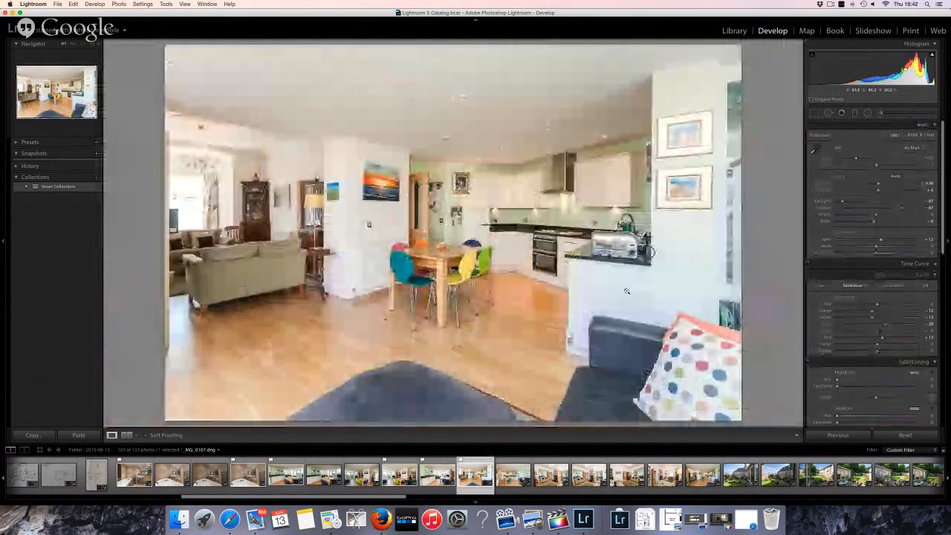
pyautogui.click(503, 219)
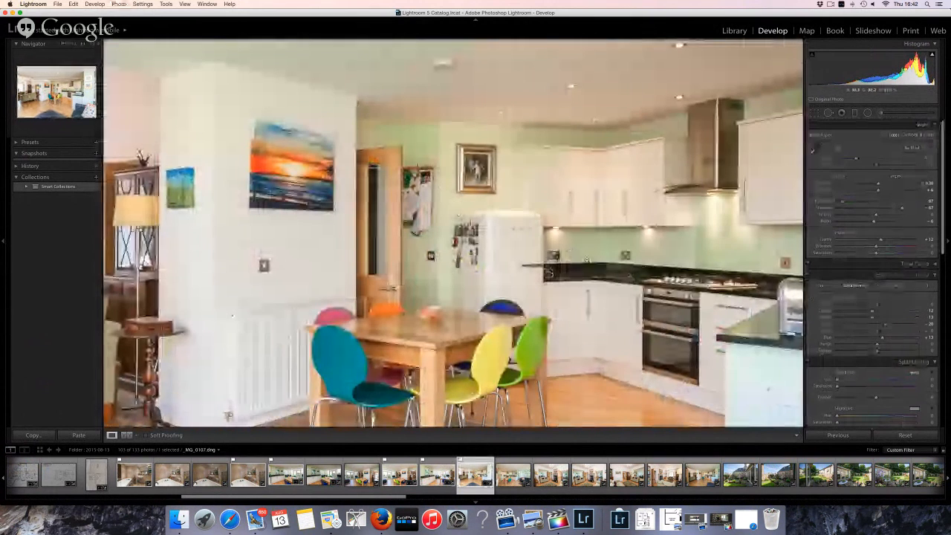
pyautogui.click(573, 253)
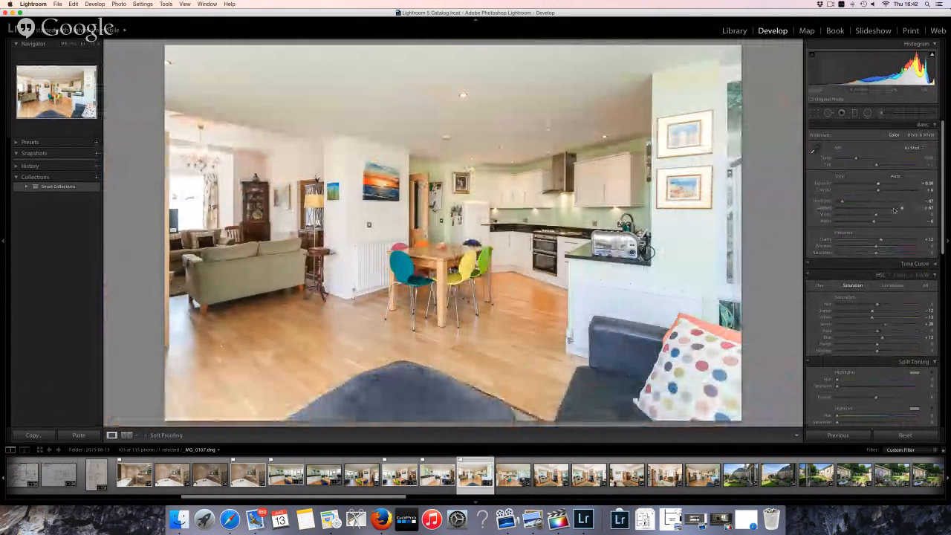
pyautogui.press('p')
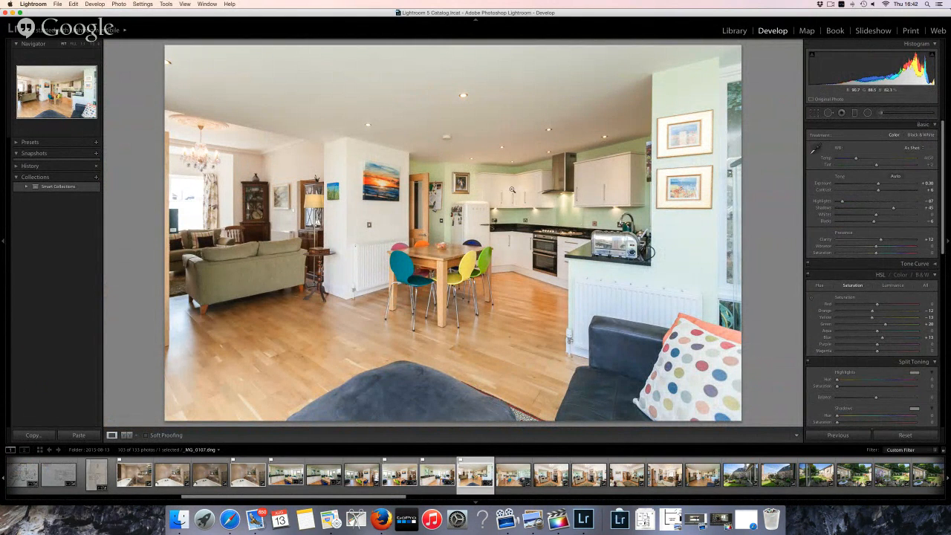
# Sample white balance from the white wall (about 4050) on _MG_0107, flag it, and advance
pyautogui.click(814, 149)
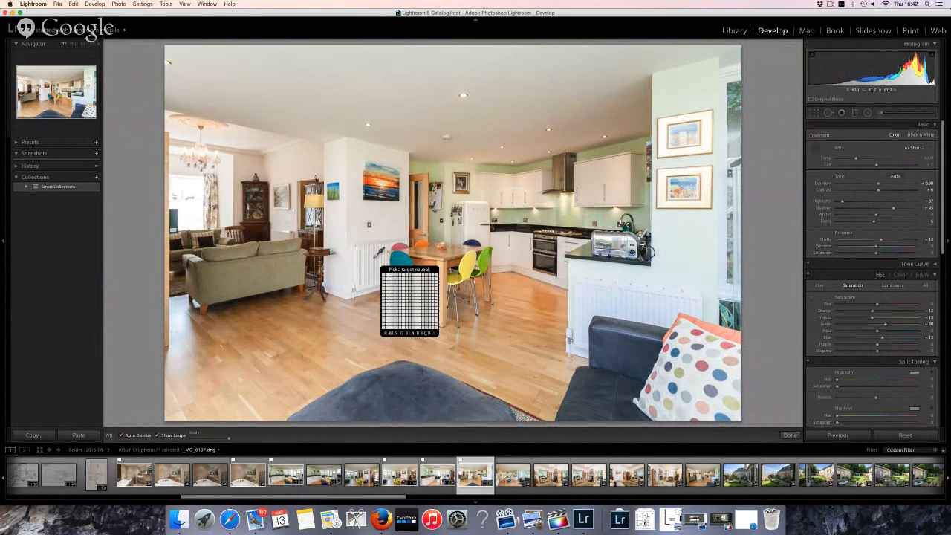
pyautogui.click(375, 257)
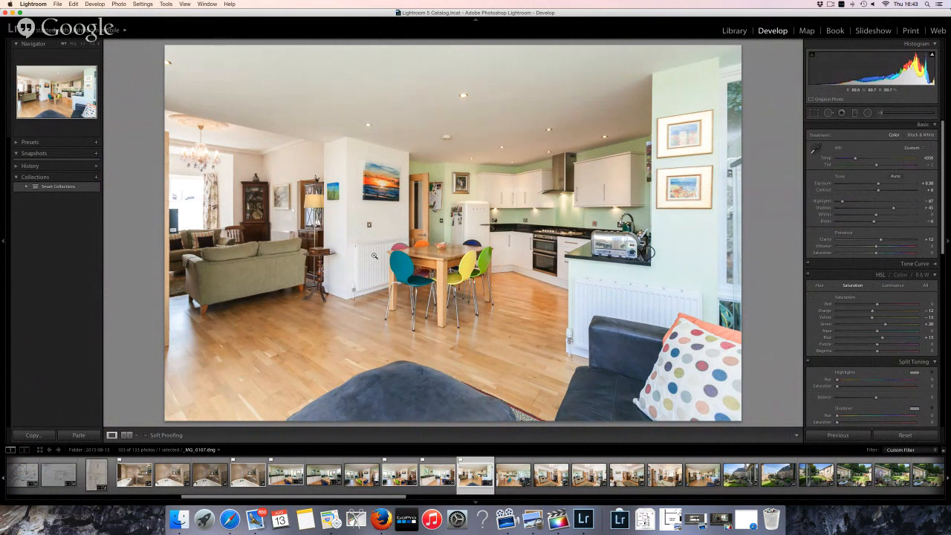
pyautogui.press('p')
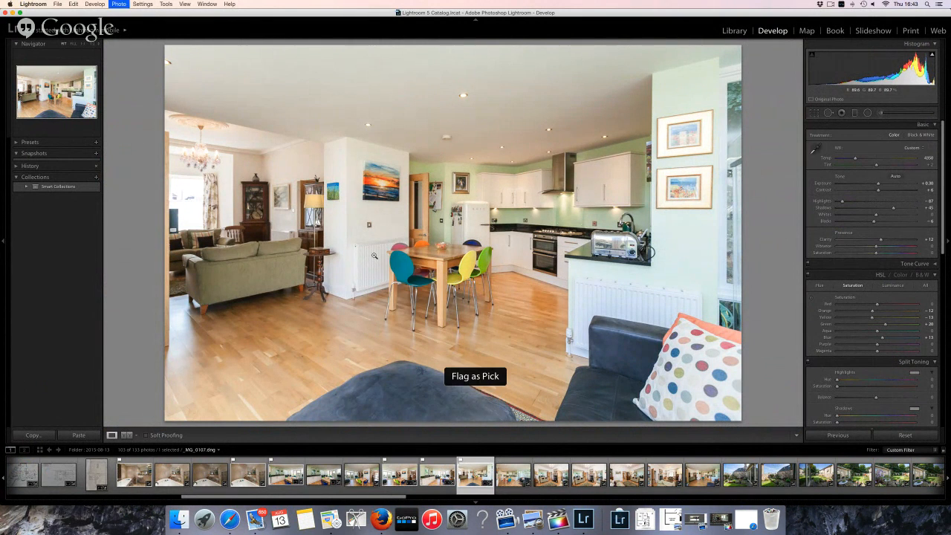
pyautogui.press('Right')
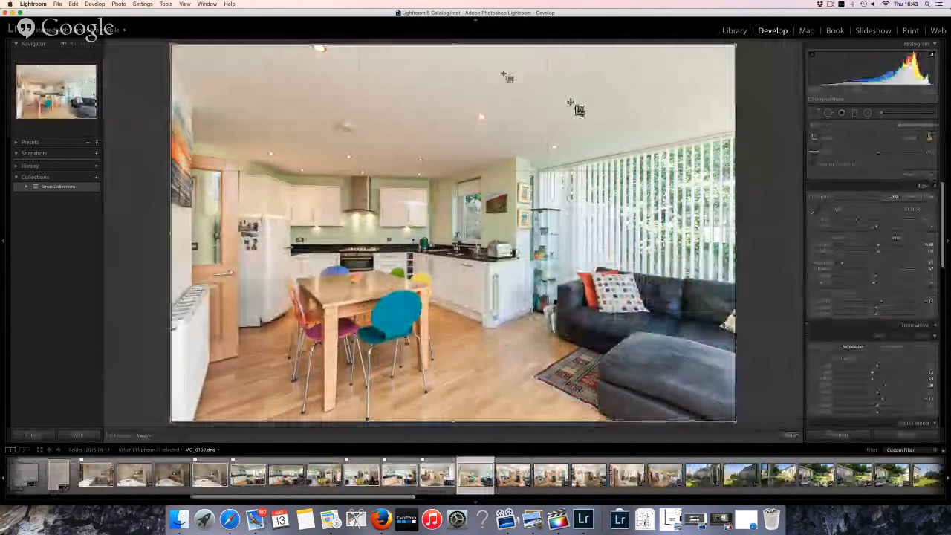
# Crop the dining photo from the top, set Highlights to -31, flag it, and advance
pyautogui.moveTo(454, 45); pyautogui.dragTo(454, 64)
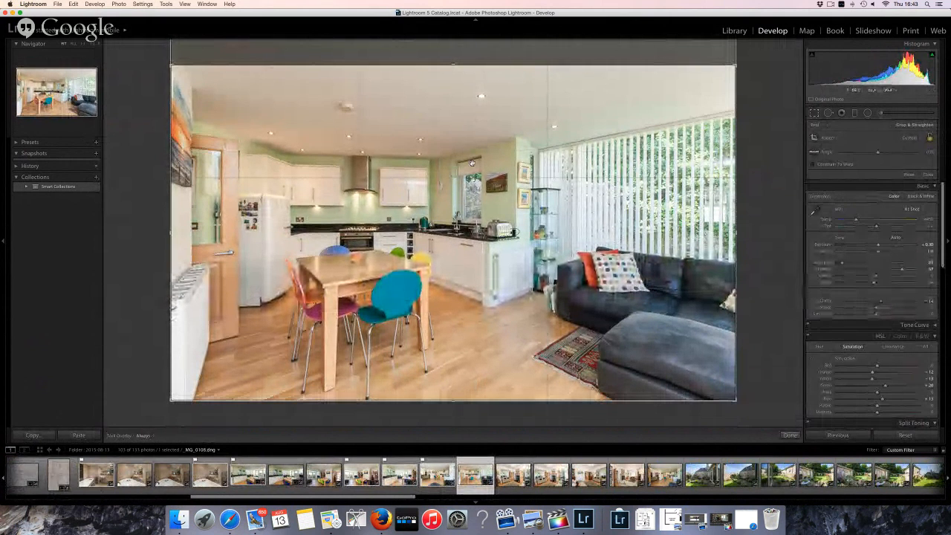
pyautogui.press('Return')
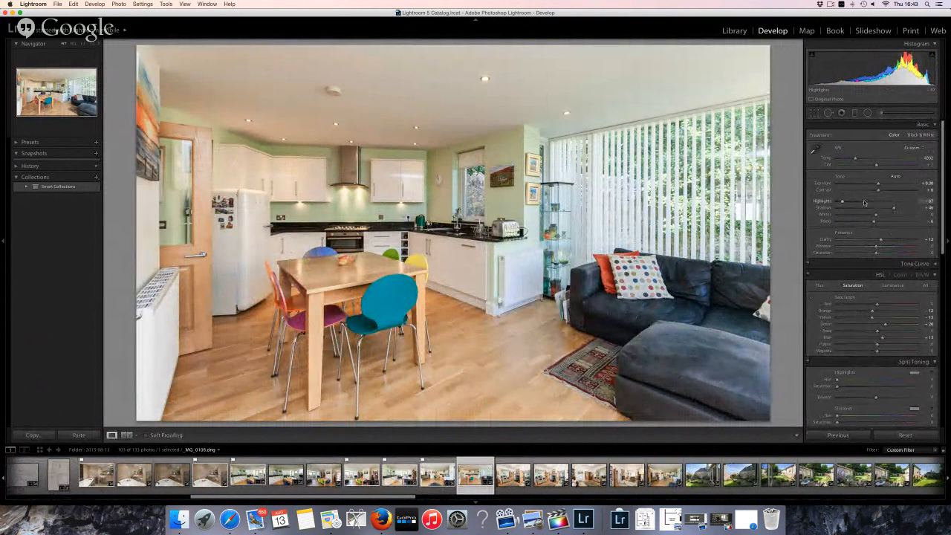
pyautogui.click(863, 202)
pyautogui.press('p')
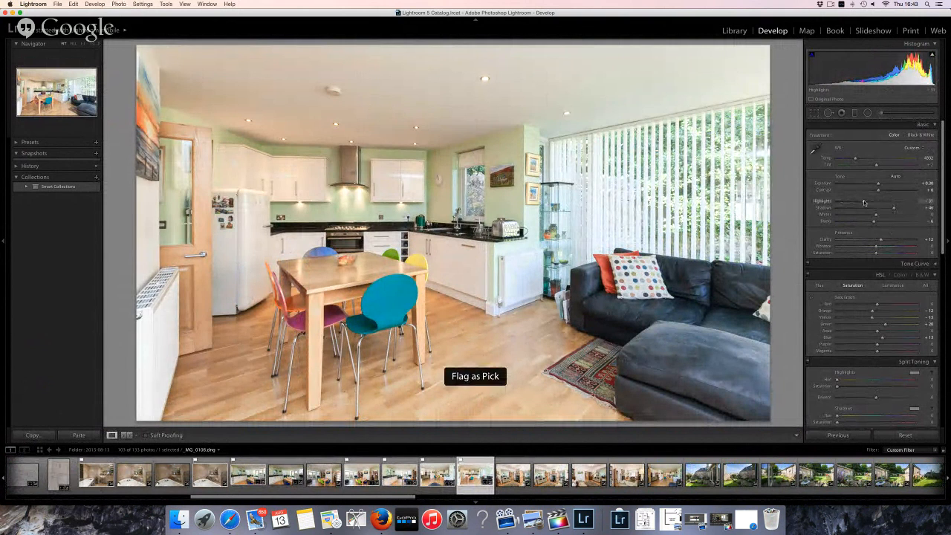
pyautogui.press('Right')
pyautogui.press('Right')
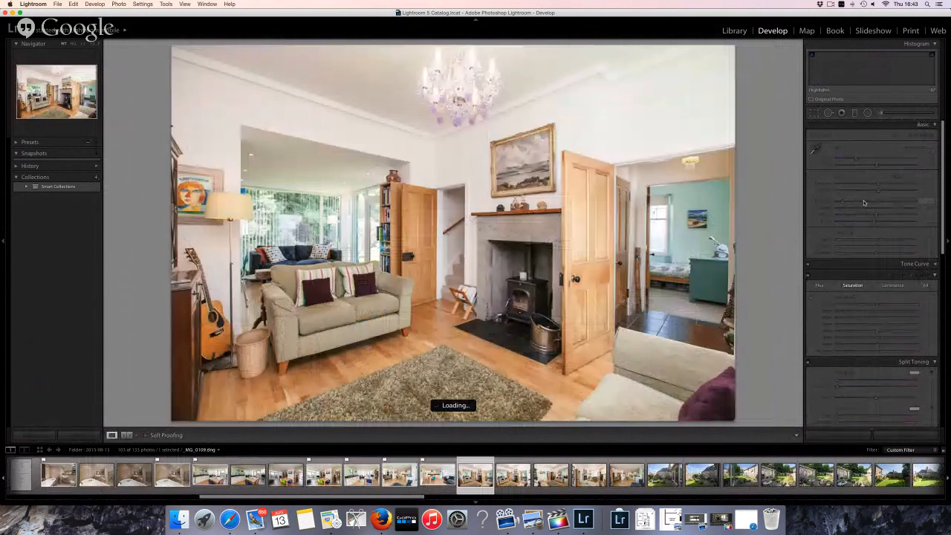
# Inspect the fireplace photo at 1:1 around the left wall, return to Fit, then switch to Safari
pyautogui.click(427, 160)
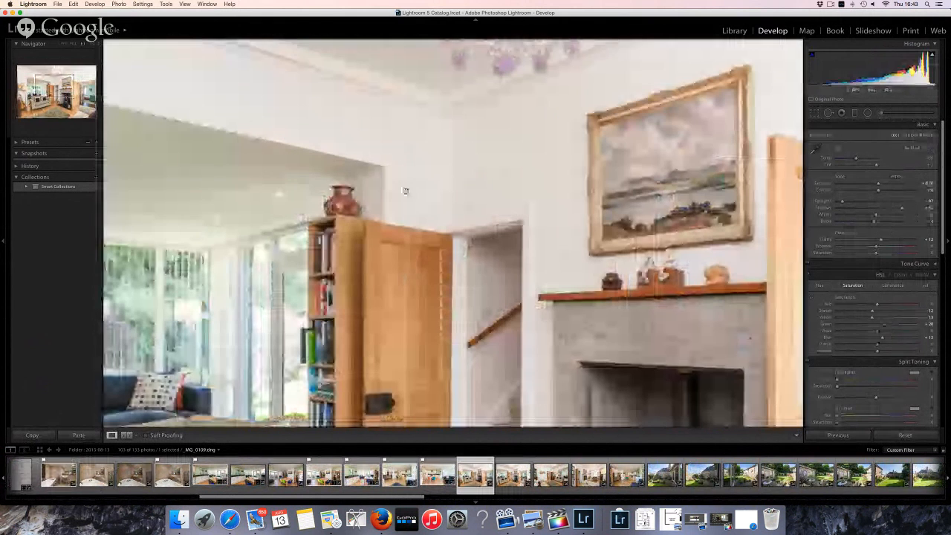
pyautogui.hscroll(-4, 424, 126)
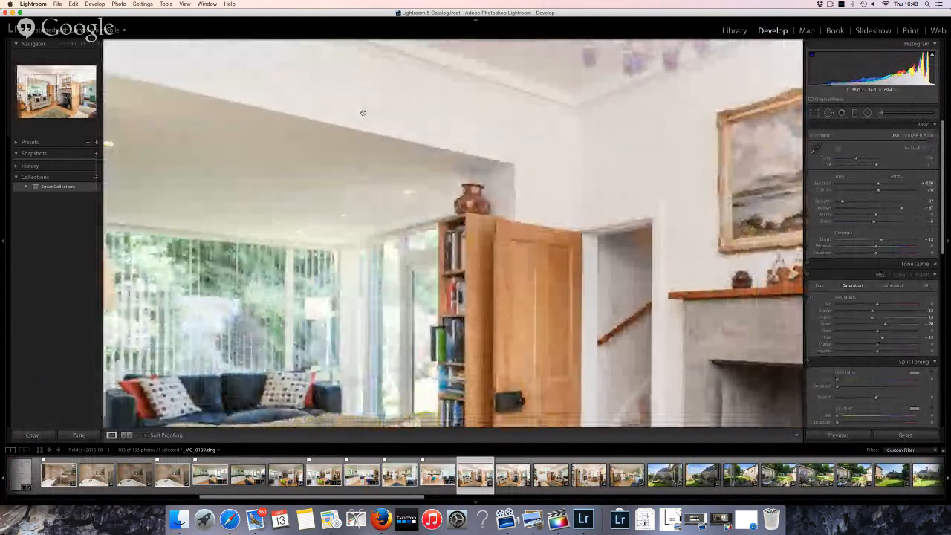
pyautogui.hscroll(-5, 361, 111)
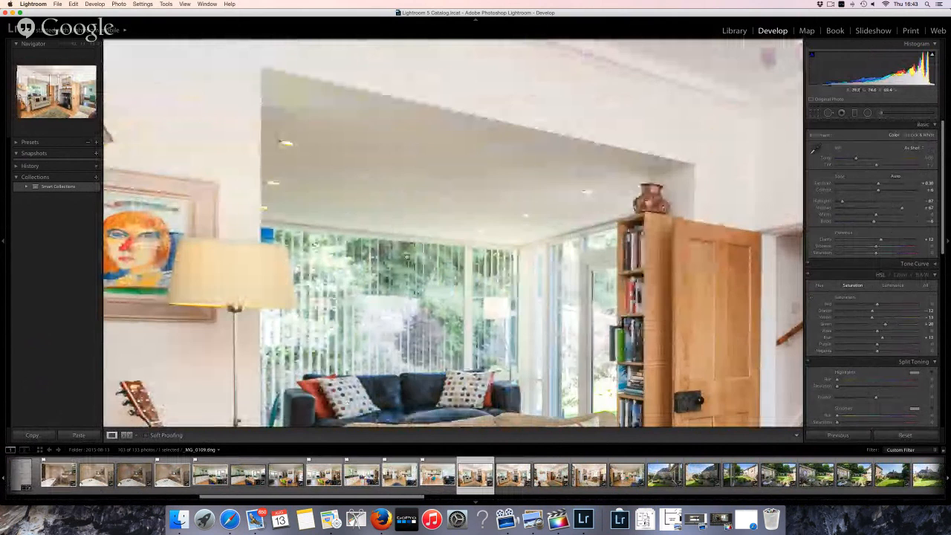
pyautogui.hscroll(-4, 528, 359)
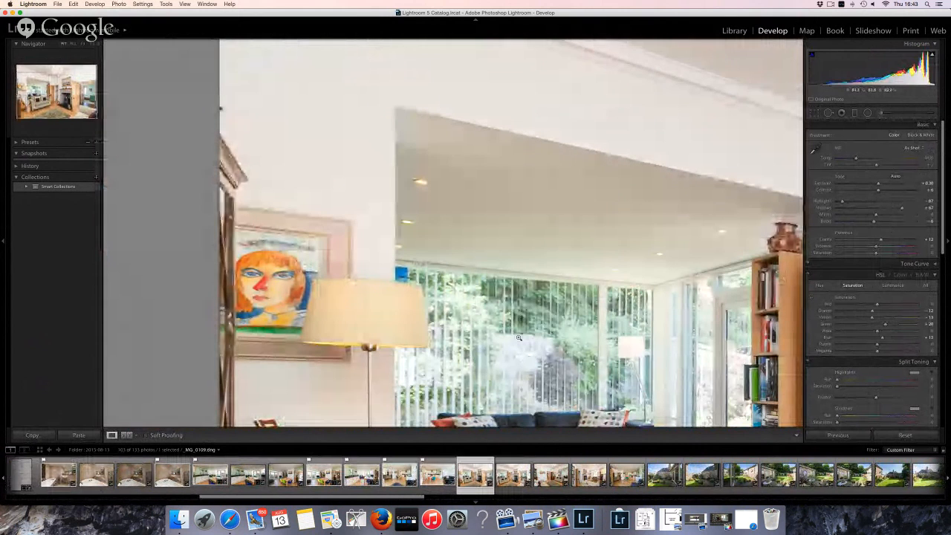
pyautogui.click(528, 359)
pyautogui.click(543, 346)
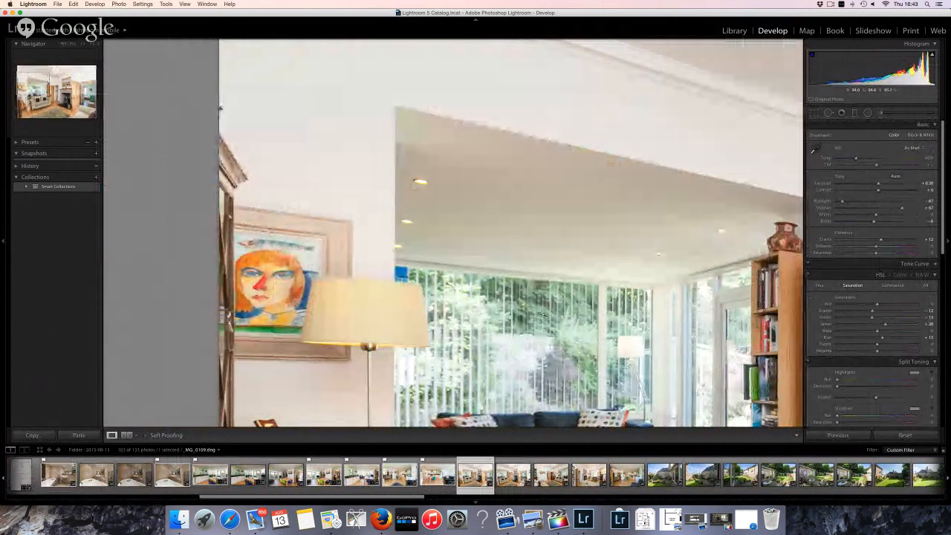
pyautogui.click(473, 257)
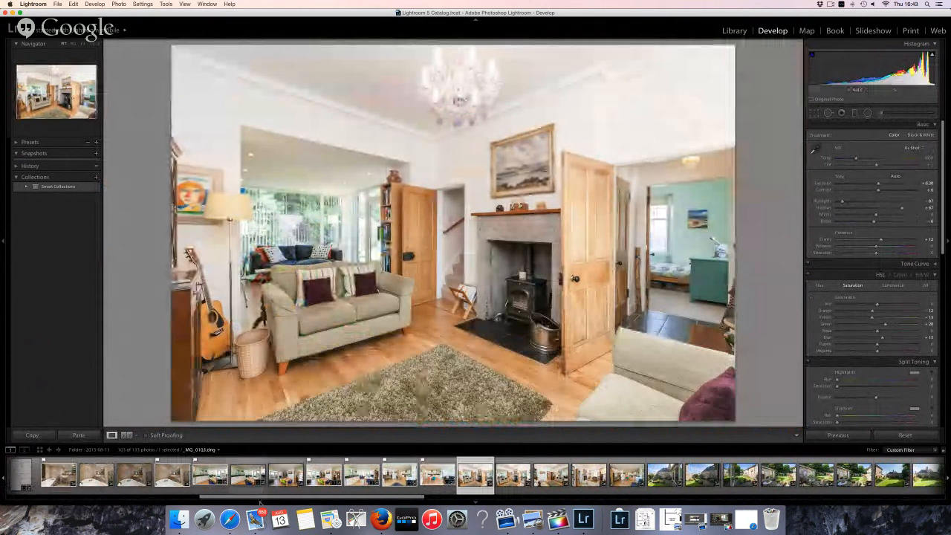
pyautogui.click(229, 517)
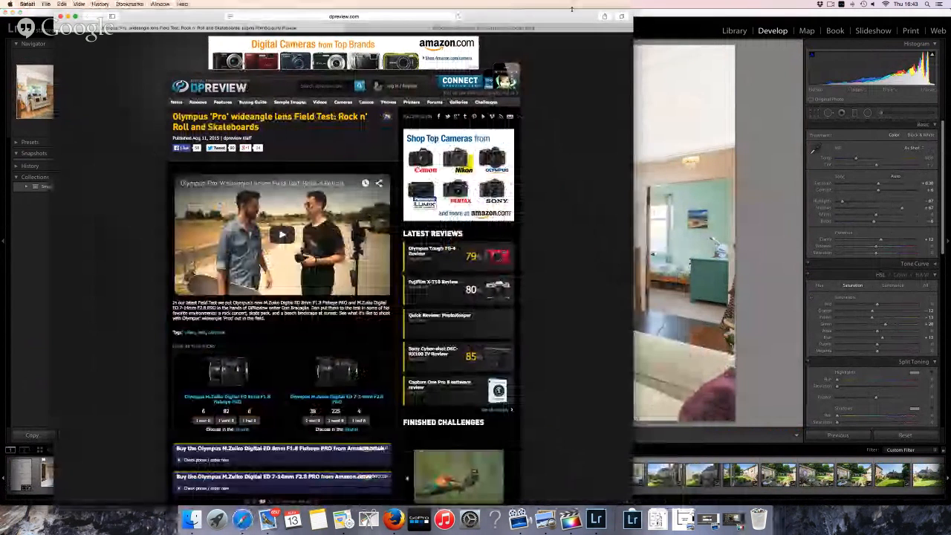
# Open YouTube's home page in a new browser tab
pyautogui.press('super+t')
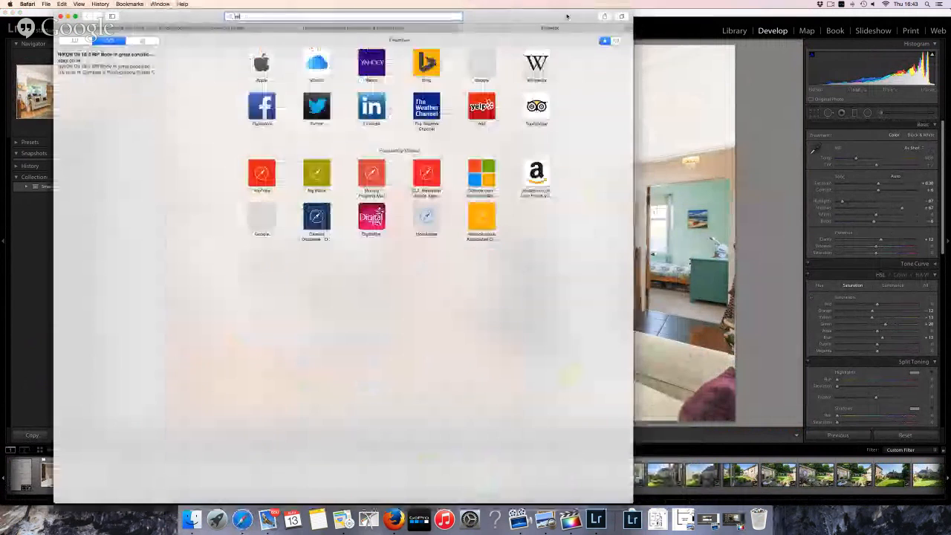
pyautogui.write('youtube.com')
pyautogui.press('Return')
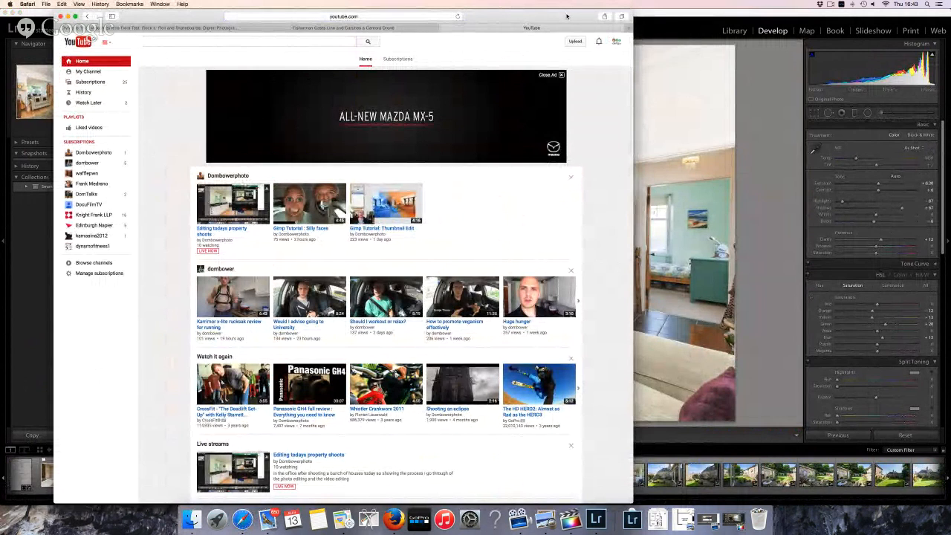
# Search YouTube for thundermanfilms
pyautogui.click(295, 42)
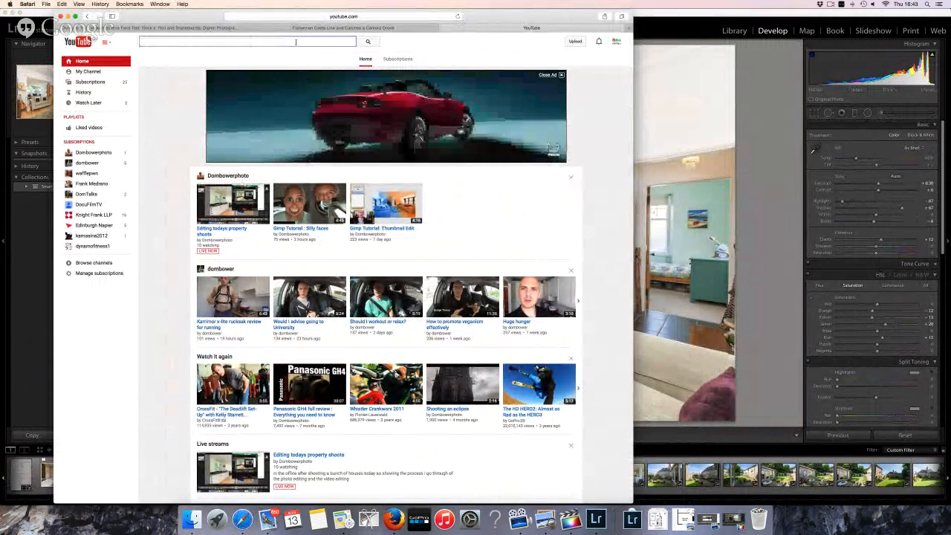
pyautogui.write('thund')
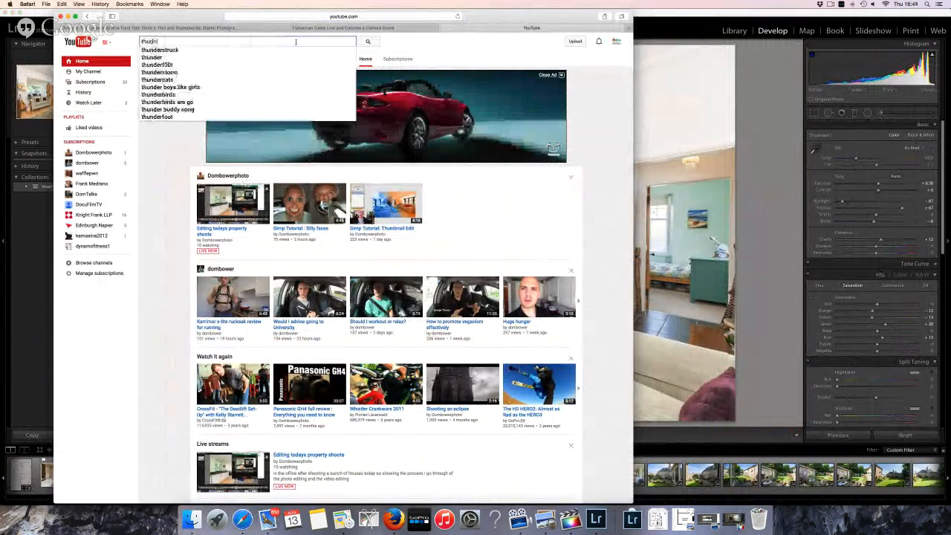
pyautogui.write('erman')
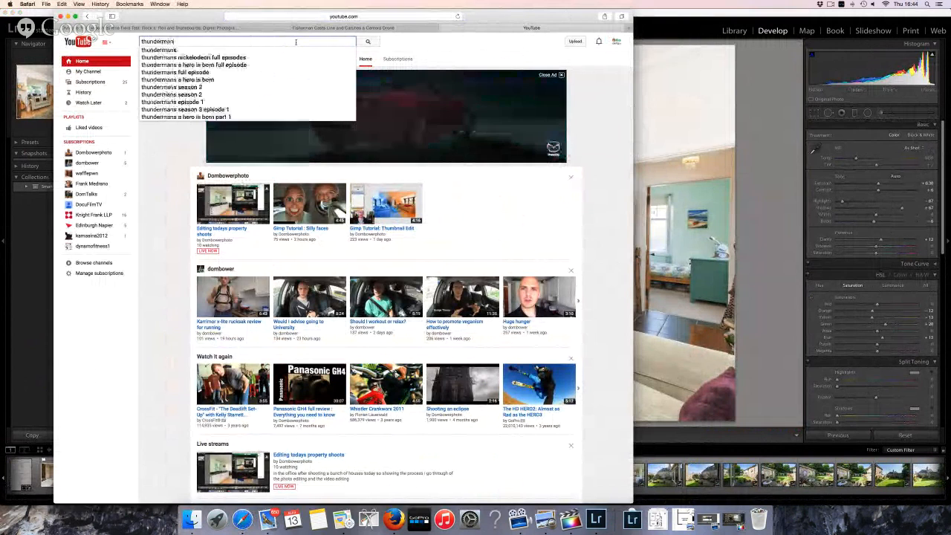
pyautogui.write('s fulms')
pyautogui.press('Return')
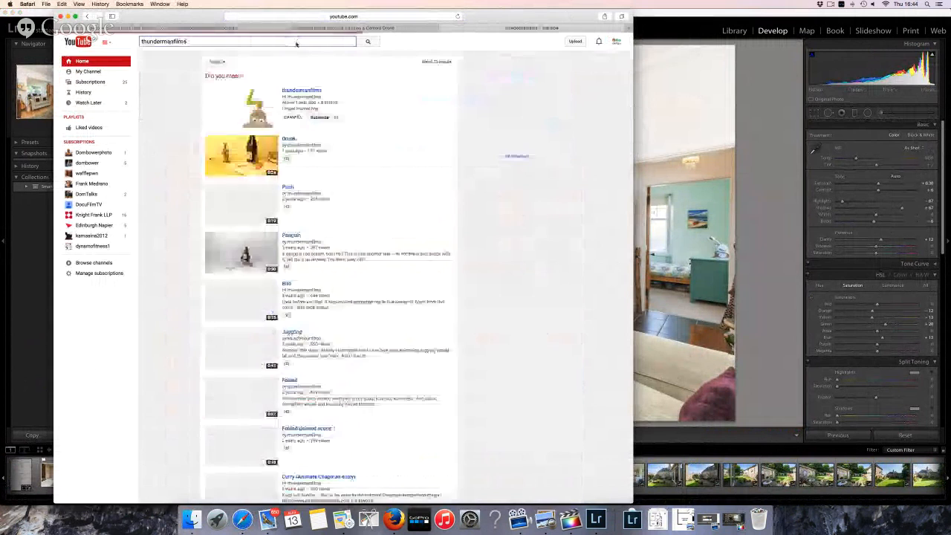
# Open the thundermanfilms channel, mute the sound, and scrub ahead in its featured video
pyautogui.click(301, 91)
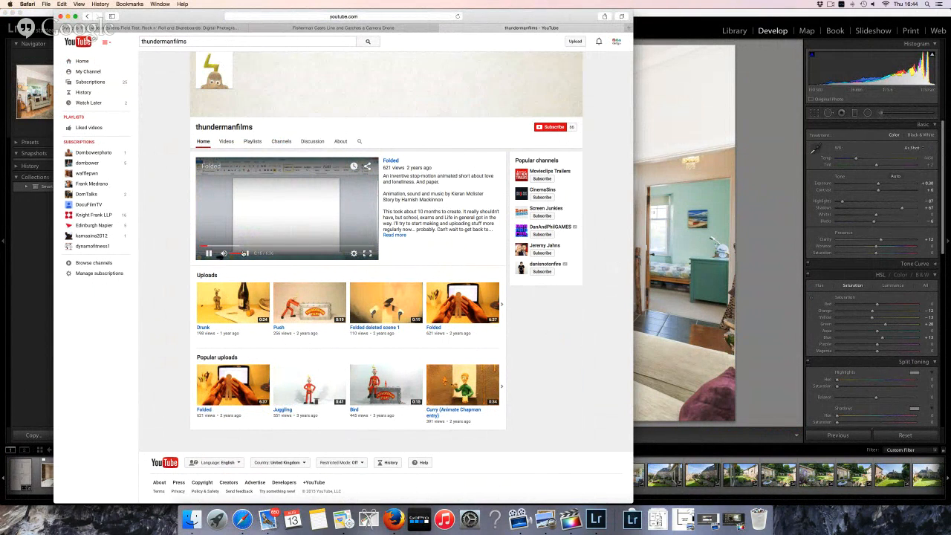
pyautogui.press('XF86AudioRaiseVolume')
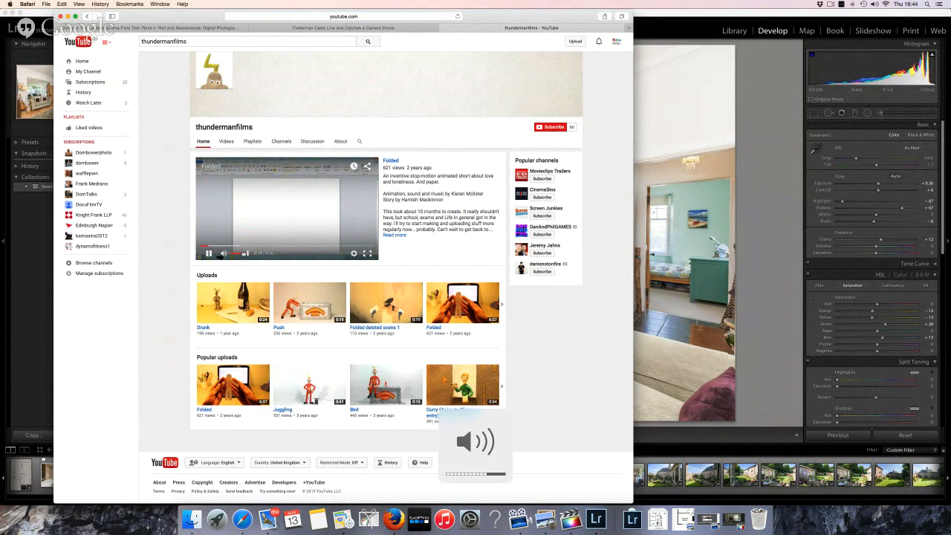
pyautogui.press('XF86AudioMute')
pyautogui.click(228, 245)
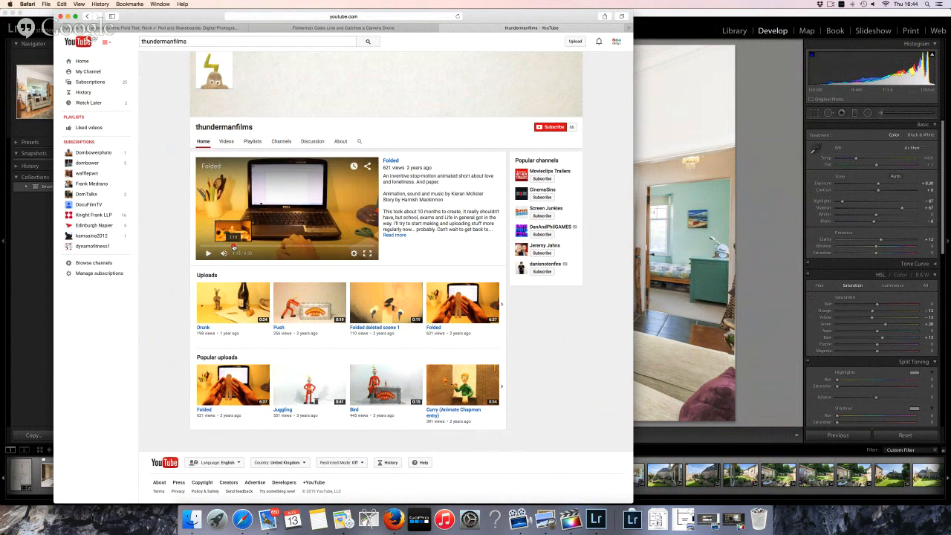
pyautogui.moveTo(234, 246); pyautogui.dragTo(284, 246)
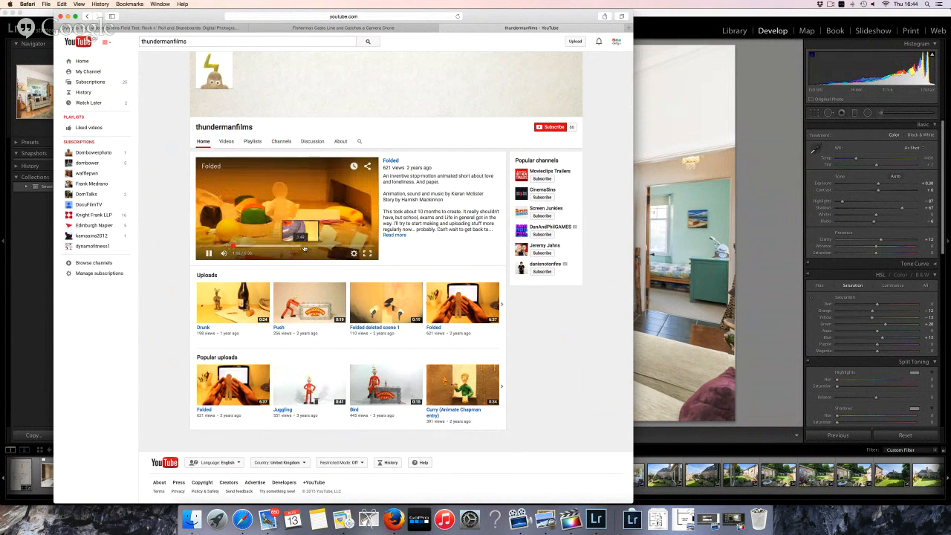
pyautogui.click(209, 253)
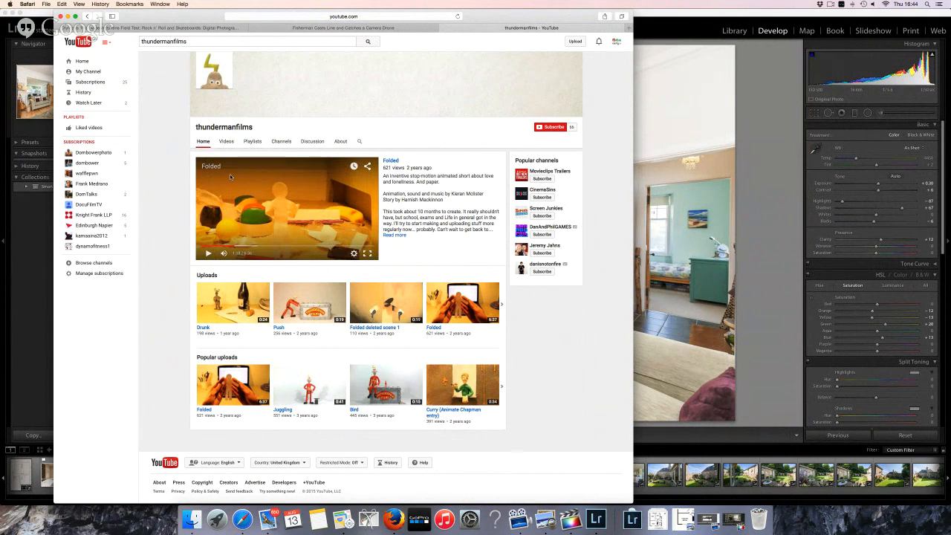
# Subscribe to the channel, open its Drunk video, then return to Lightroom
pyautogui.click(553, 129)
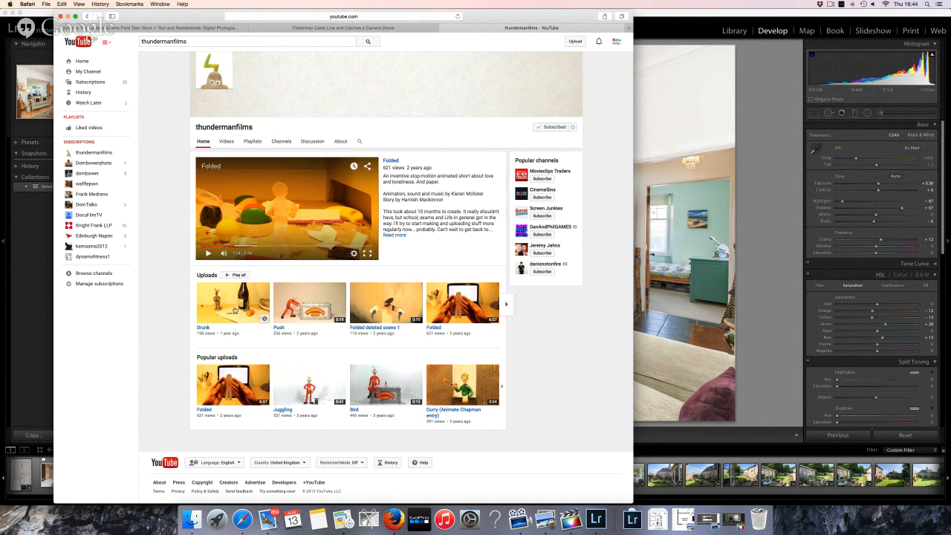
pyautogui.click(235, 307)
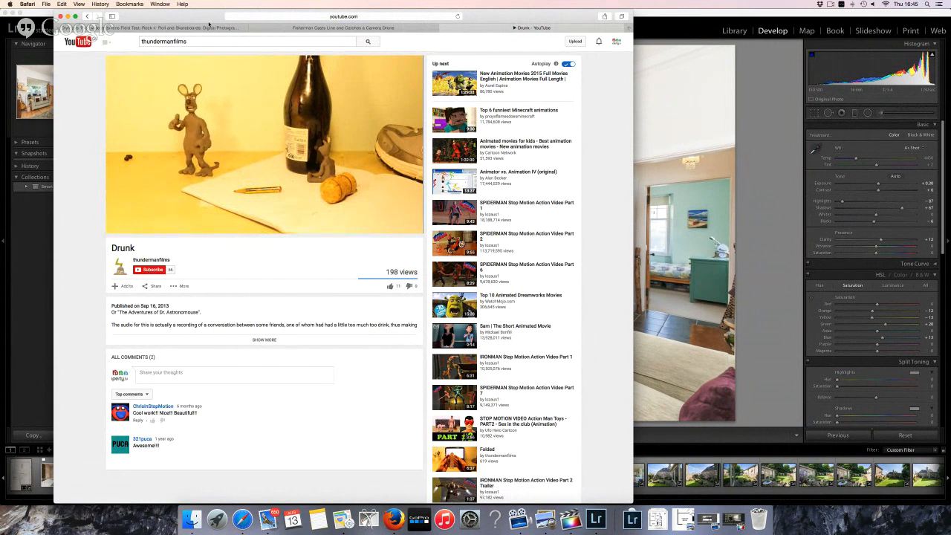
pyautogui.click(706, 20)
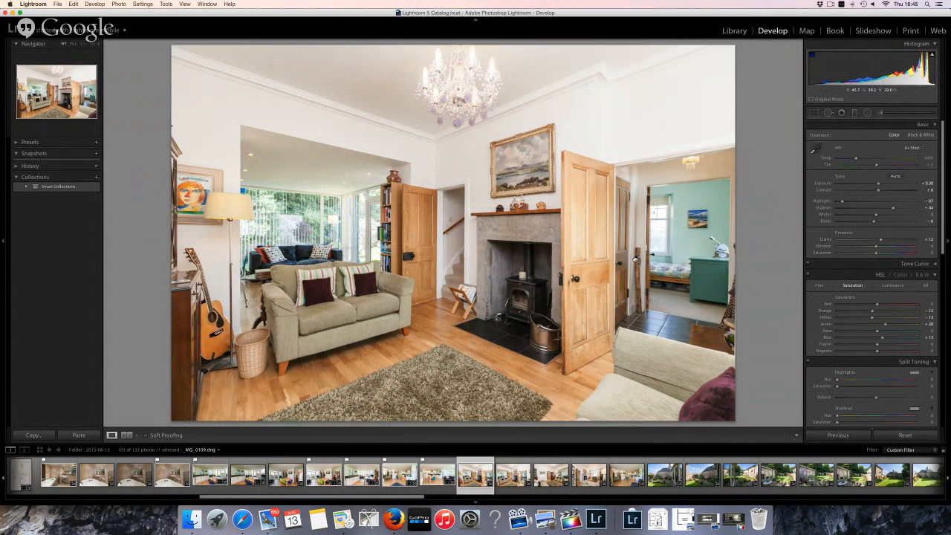
# Check the living-room shot zoomed in and out, flag it as a pick, and advance to _MG_0110
pyautogui.click(635, 259)
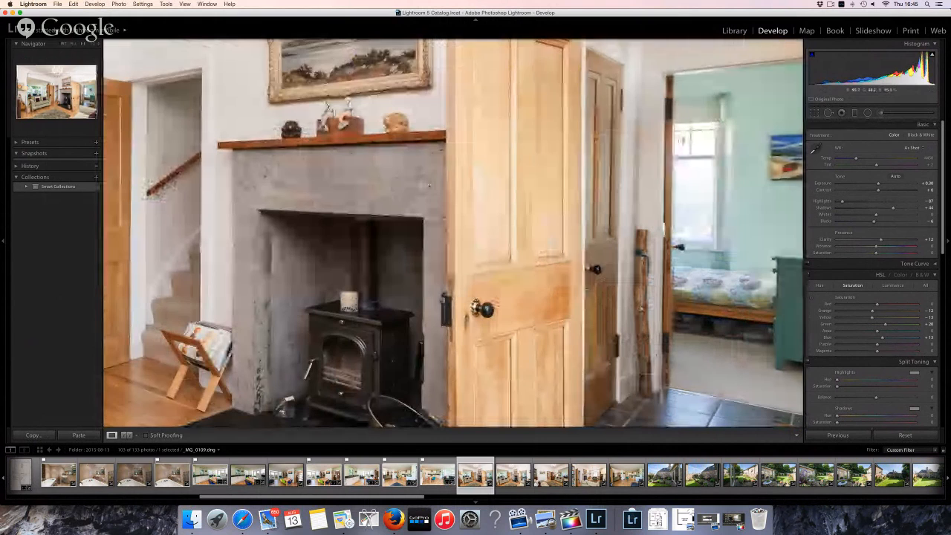
pyautogui.click(510, 378)
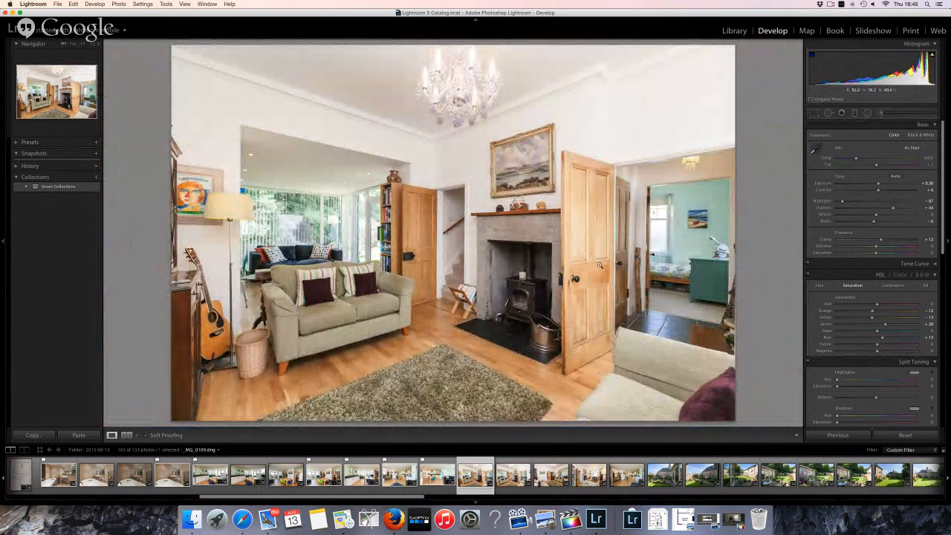
pyautogui.press('Right')
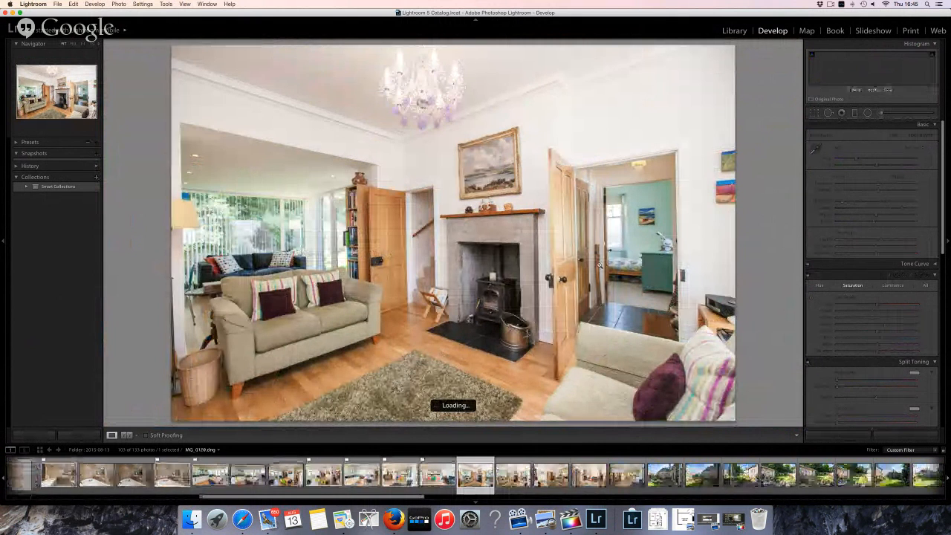
pyautogui.press('p')
pyautogui.press('Right')
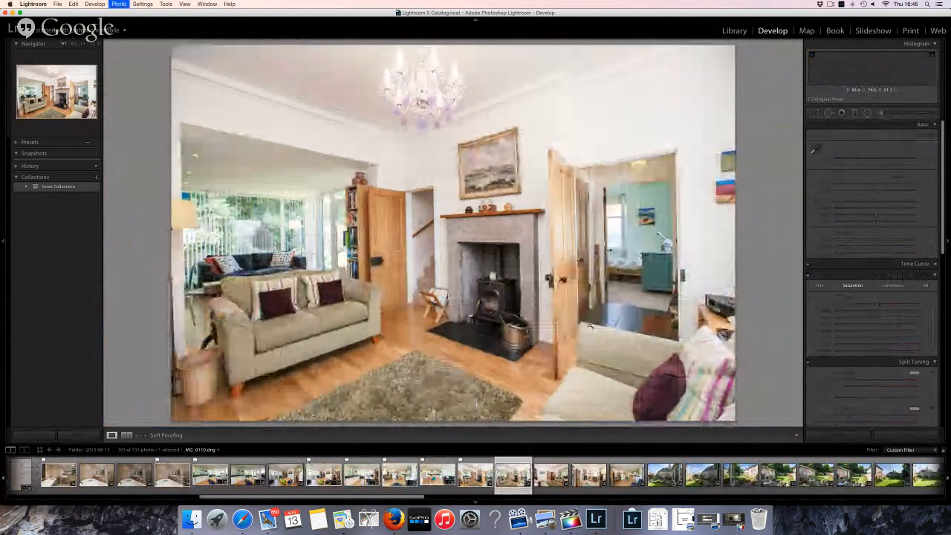
# Advance two photos and straighten the lounge shot by about a degree in Crop
pyautogui.press('Right')
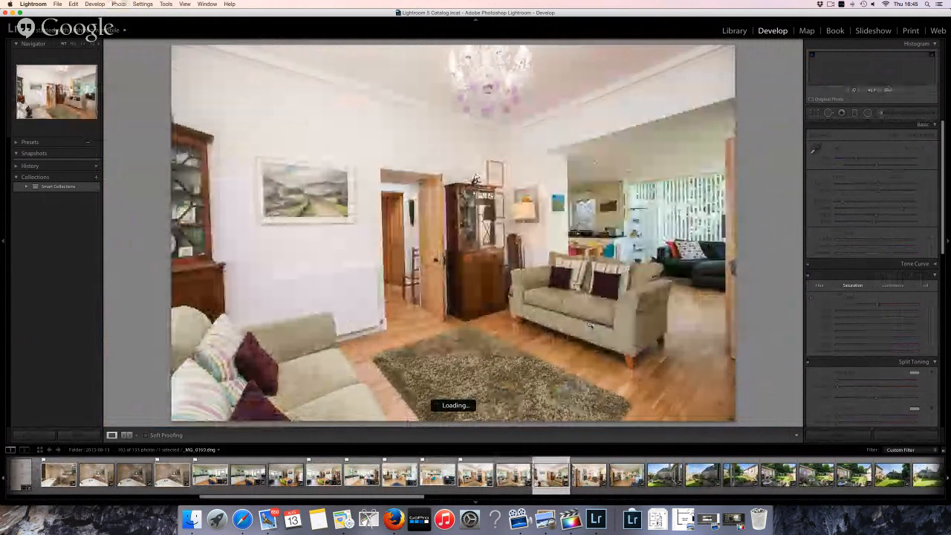
pyautogui.press('Right')
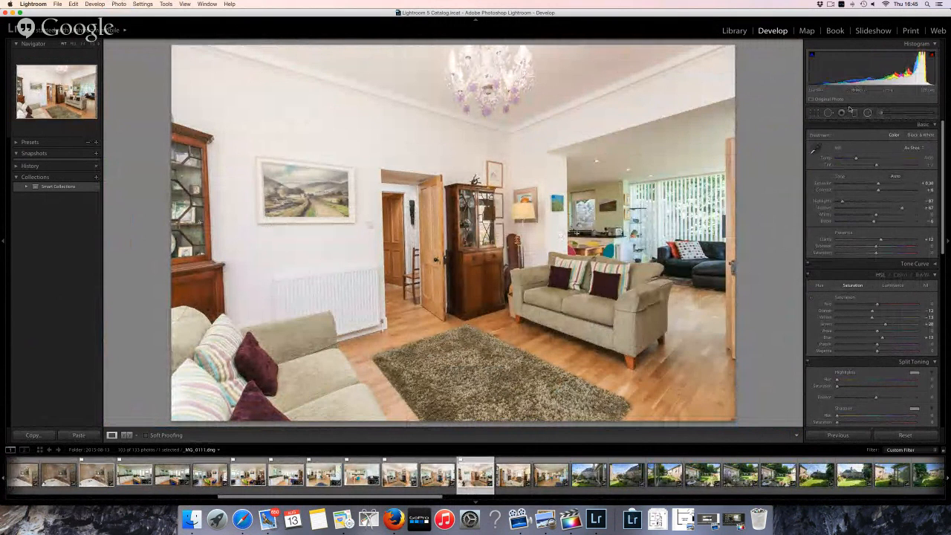
pyautogui.click(815, 112)
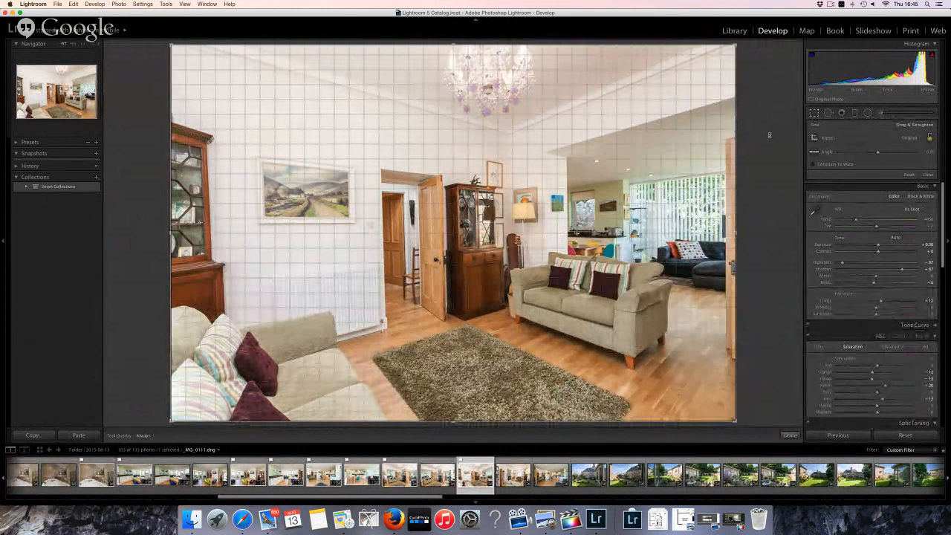
pyautogui.moveTo(768, 136); pyautogui.dragTo(769, 143)
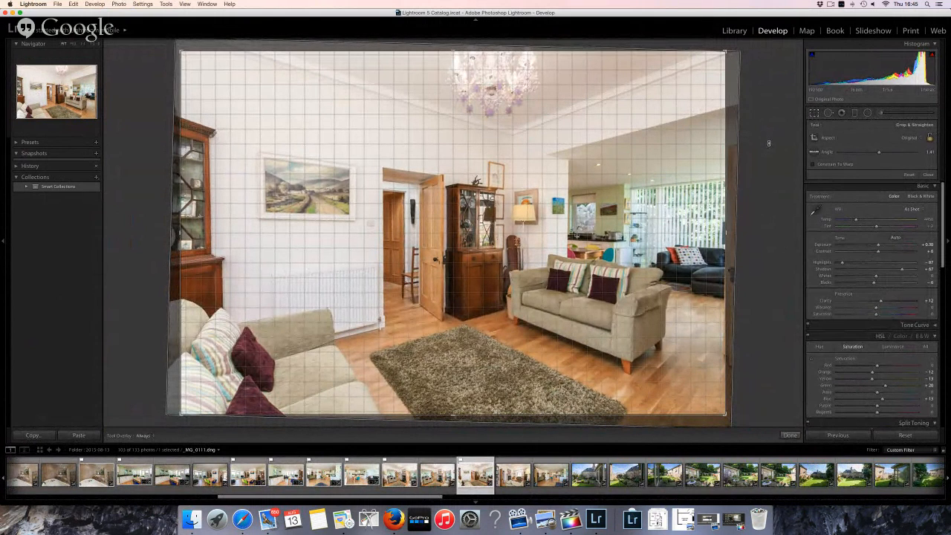
pyautogui.moveTo(769, 144); pyautogui.dragTo(769, 143)
# Fix the converging verticals with Manual Vertical lens correction and commit the crop
pyautogui.scroll(-5, 873, 335)
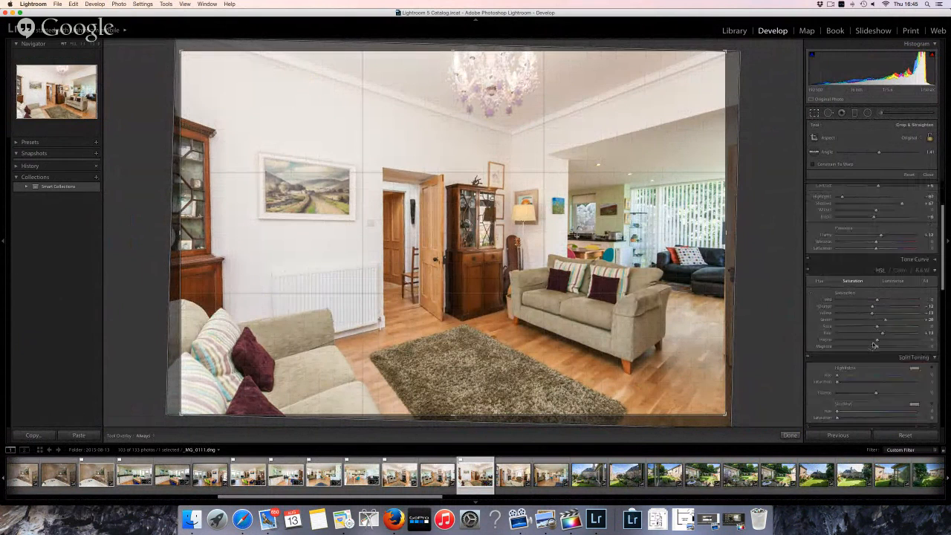
pyautogui.scroll(-6, 873, 338)
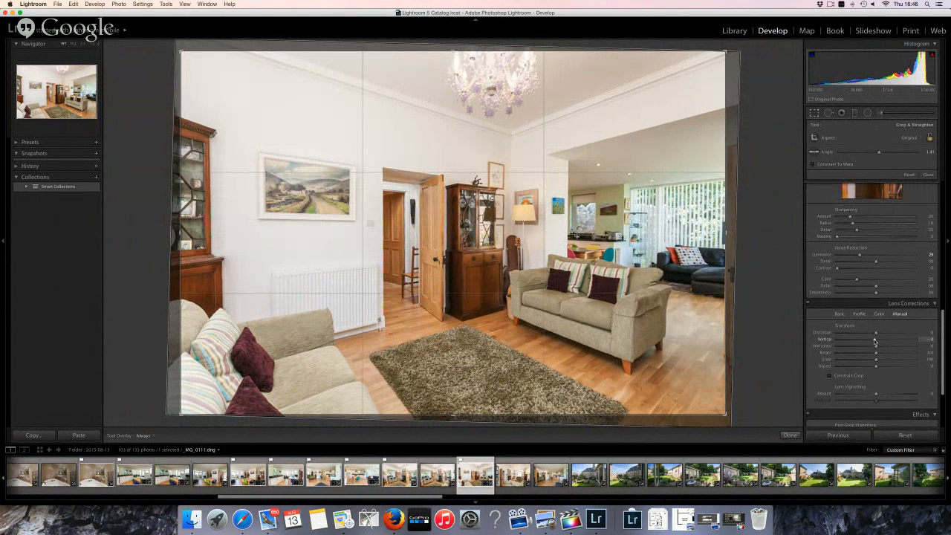
pyautogui.moveTo(873, 340); pyautogui.dragTo(874, 342)
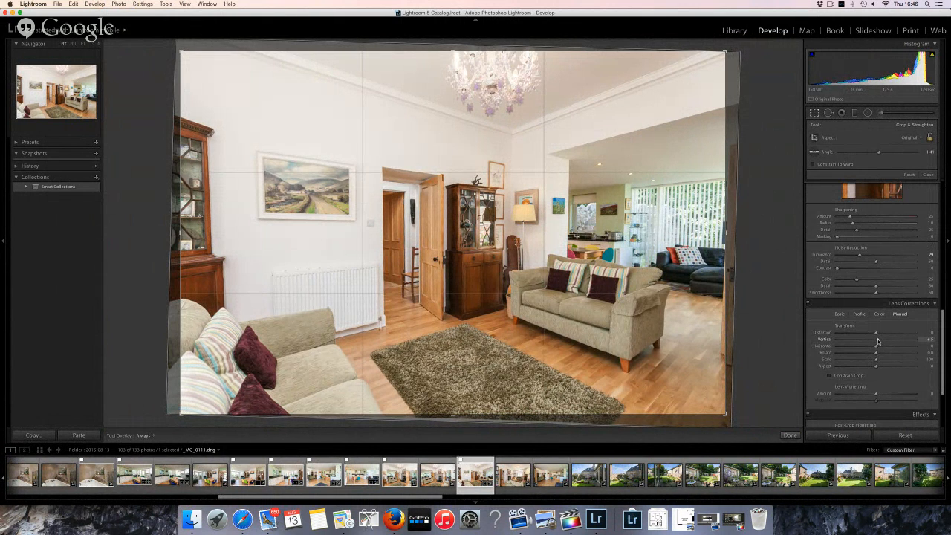
pyautogui.moveTo(877, 341); pyautogui.dragTo(878, 341)
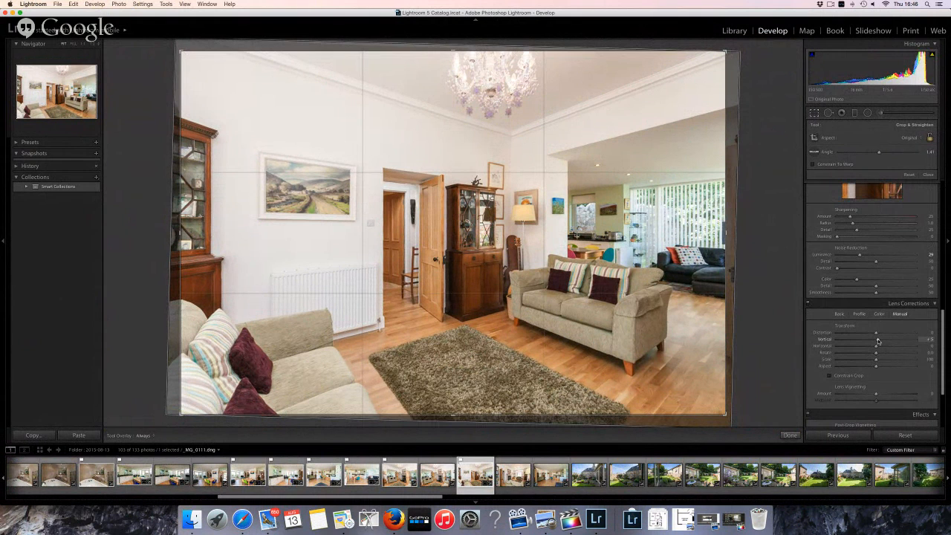
pyautogui.press('r')
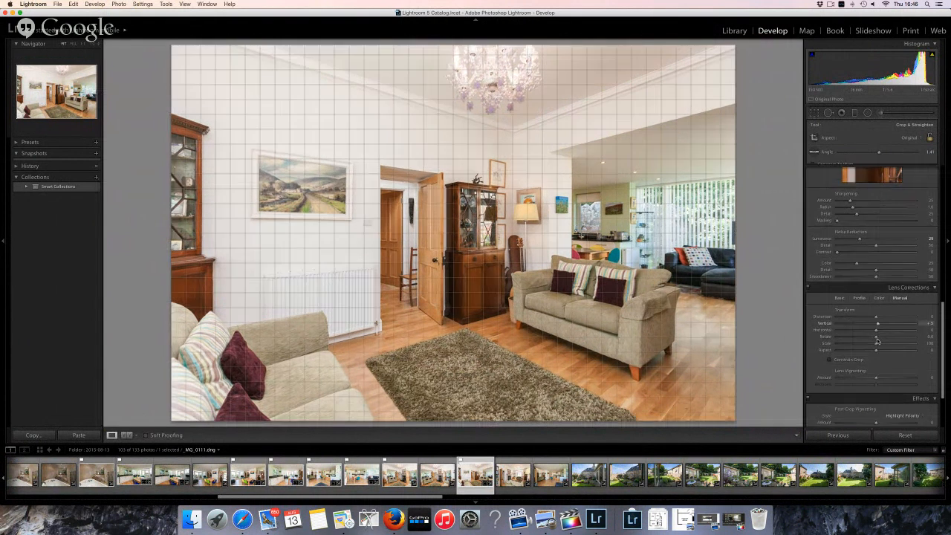
# Raise Exposure slightly, flag the lounge photo as a pick, and bring back the YouTube window
pyautogui.press('p')
pyautogui.scroll(10, 877, 335)
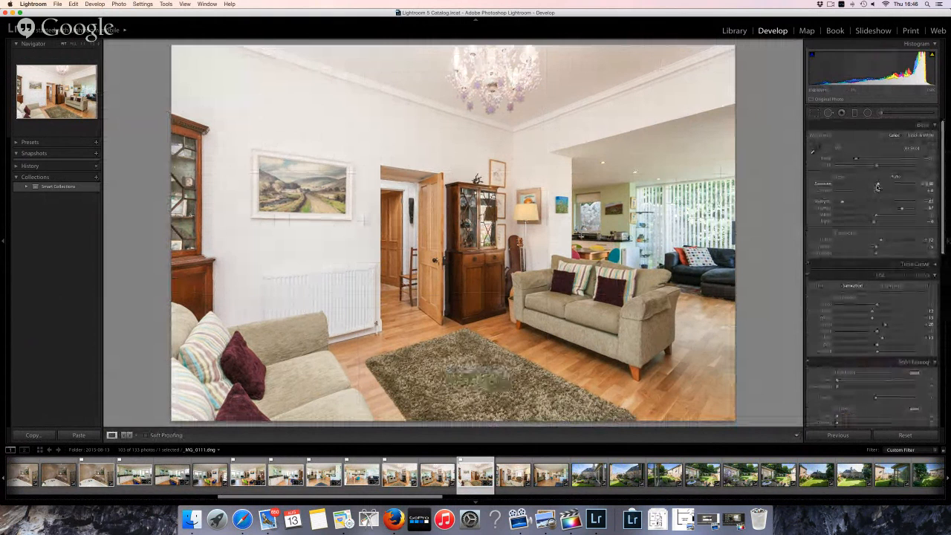
pyautogui.moveTo(878, 186); pyautogui.dragTo(878, 186)
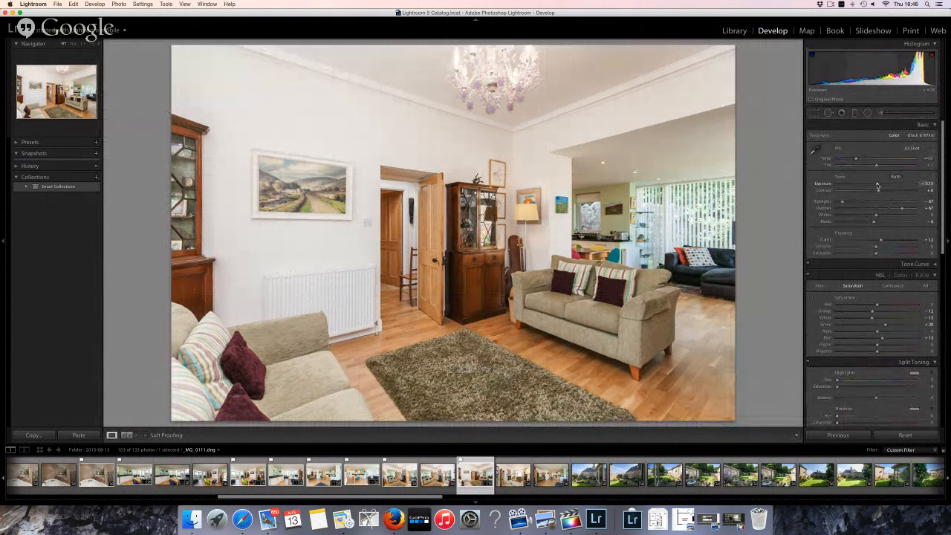
pyautogui.press('p')
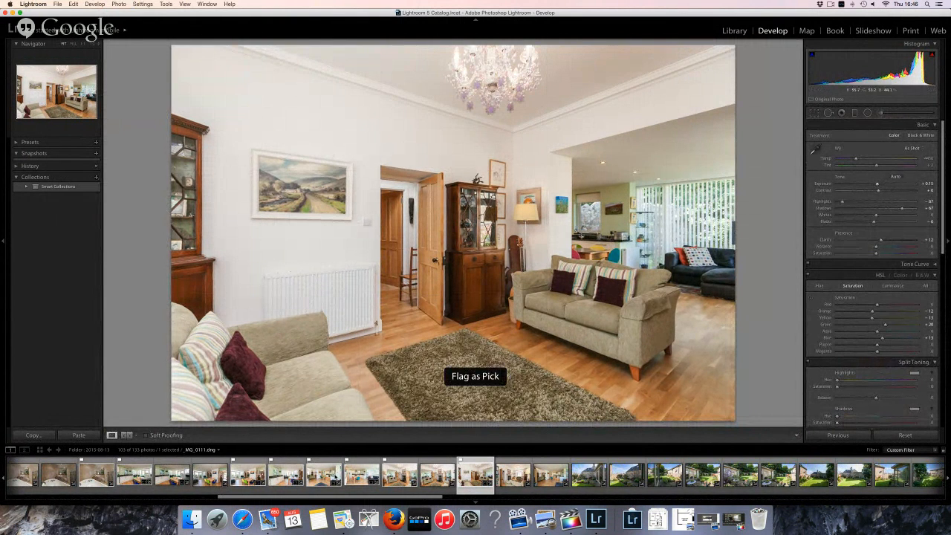
pyautogui.click(242, 519)
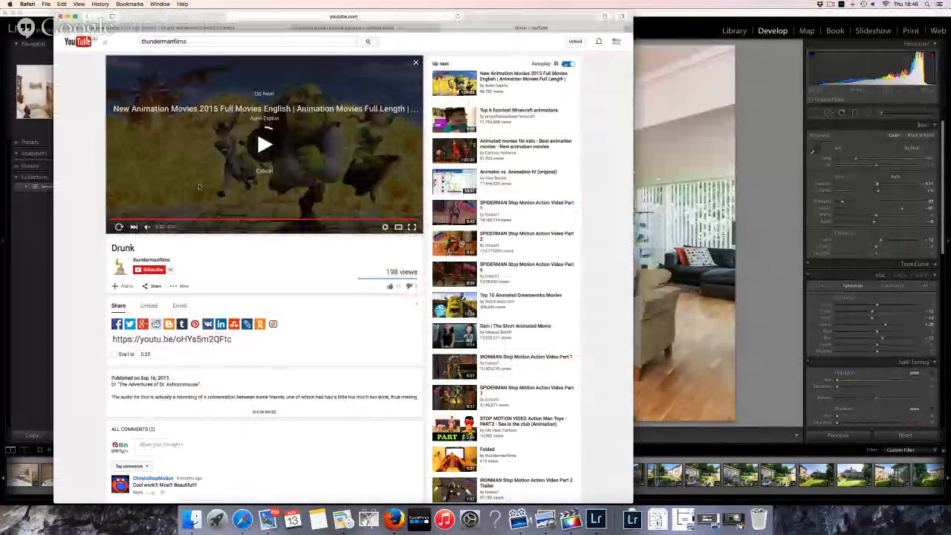
# Close the Drunk video window and reload the live stream's watch page in the other browser
pyautogui.click(119, 226)
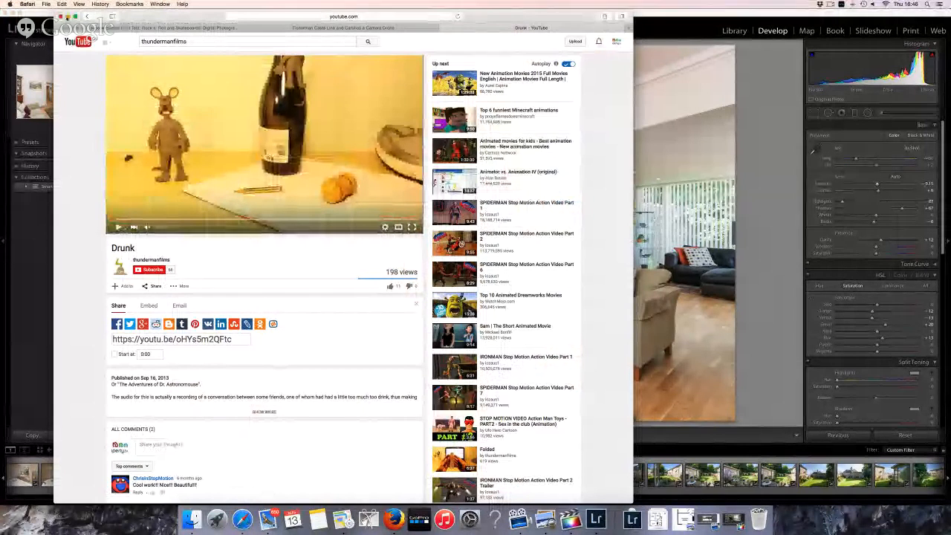
pyautogui.click(66, 15)
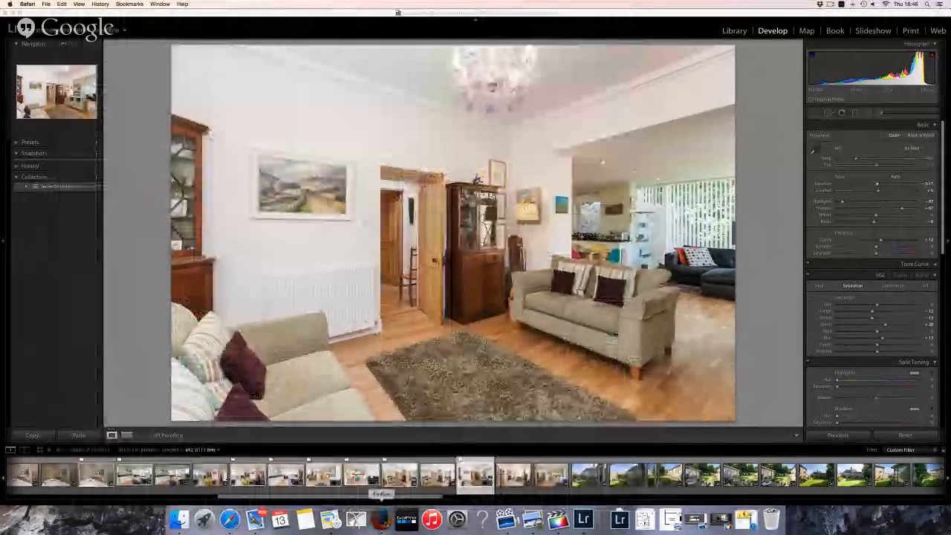
pyautogui.click(382, 519)
pyautogui.click(258, 30)
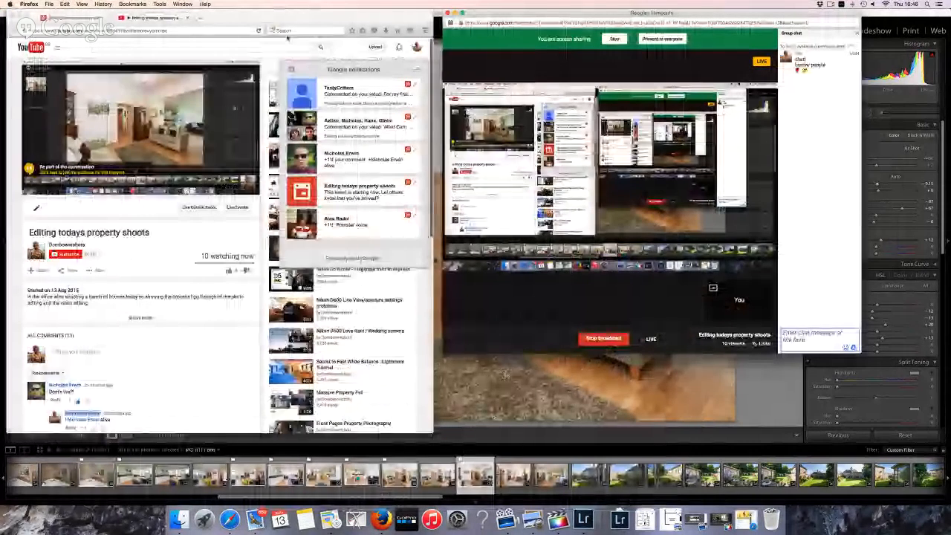
pyautogui.click(258, 31)
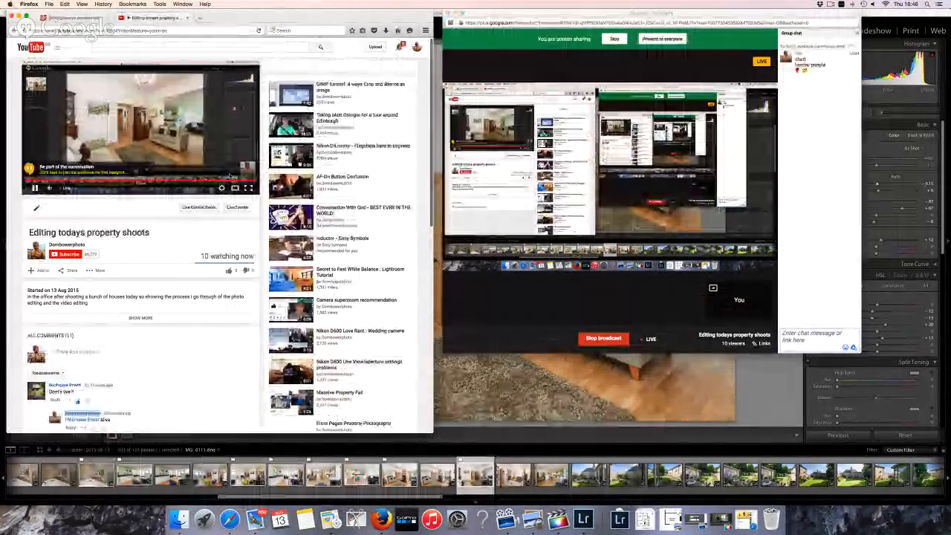
# Read the live-stream comments, highlight 'the gear icon', and bring the Hangouts broadcast forward
pyautogui.scroll(-10, 211, 325)
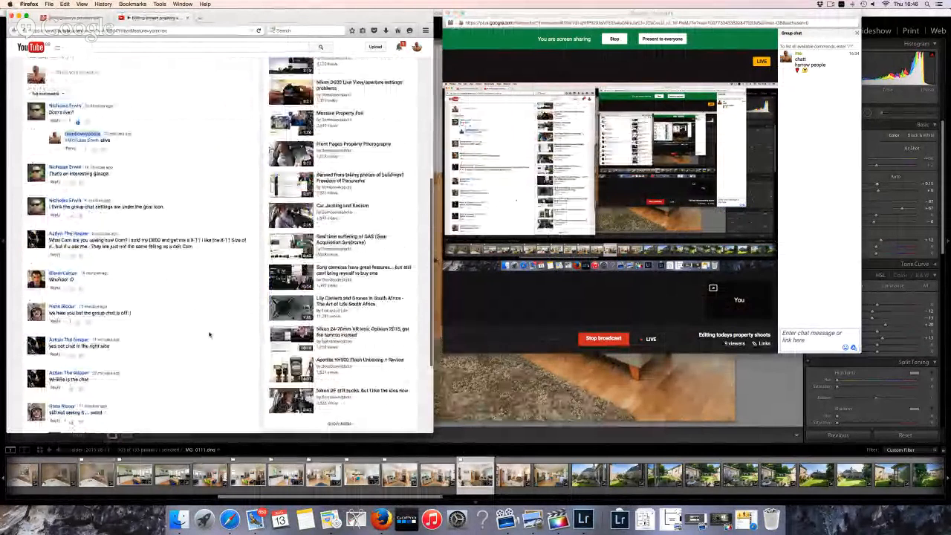
pyautogui.scroll(5, 209, 333)
pyautogui.scroll(-5, 208, 334)
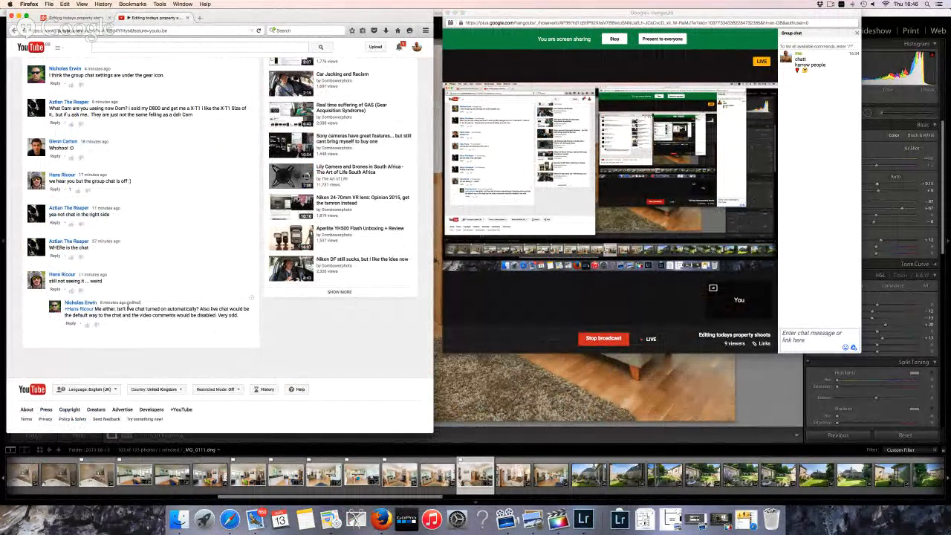
pyautogui.scroll(1, 128, 307)
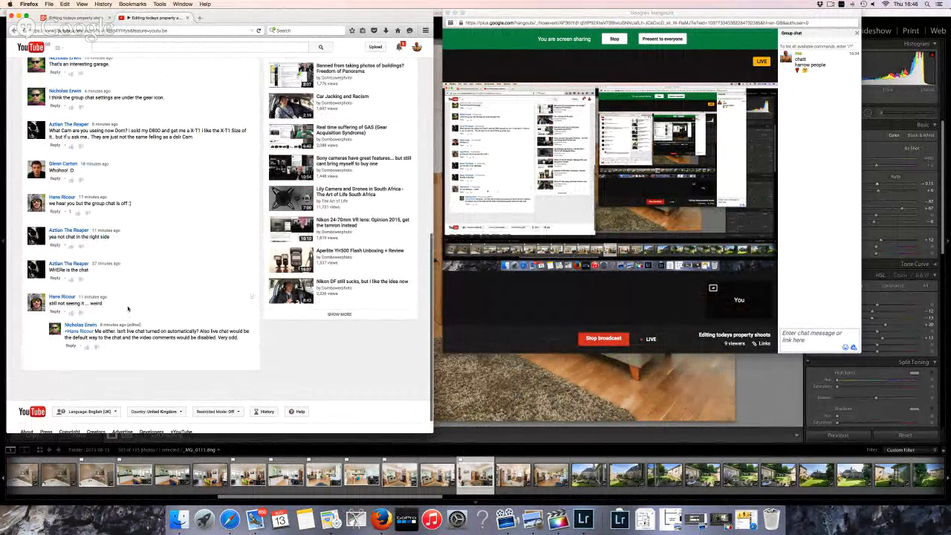
pyautogui.scroll(3, 128, 309)
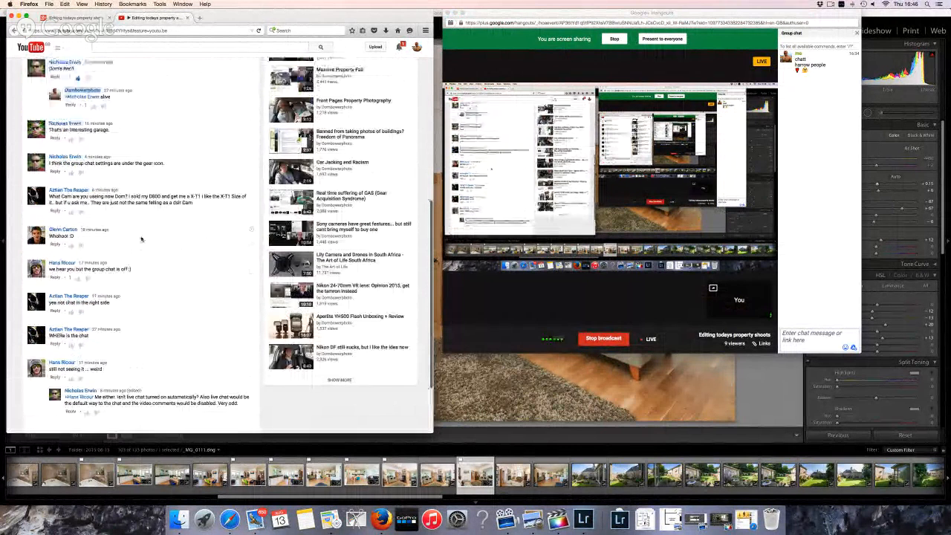
pyautogui.moveTo(135, 163); pyautogui.dragTo(165, 163)
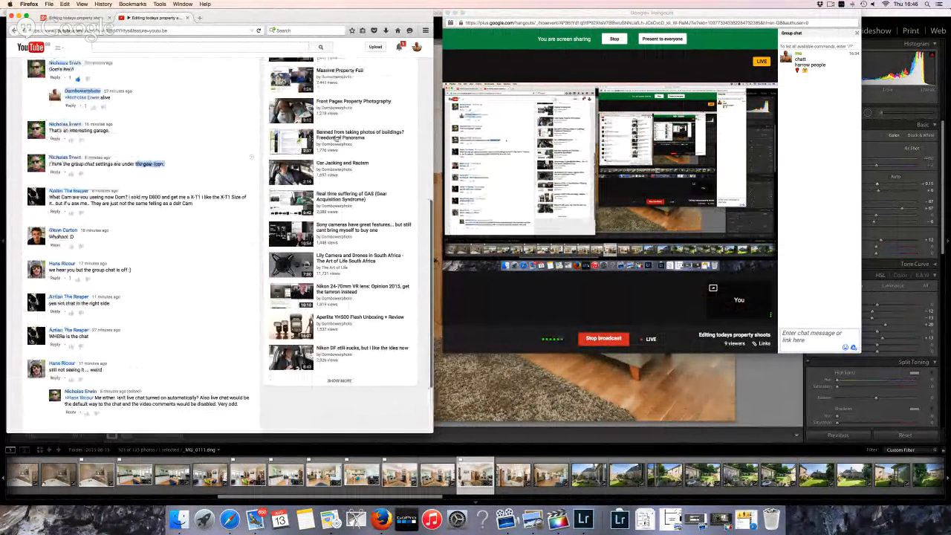
pyautogui.click(808, 194)
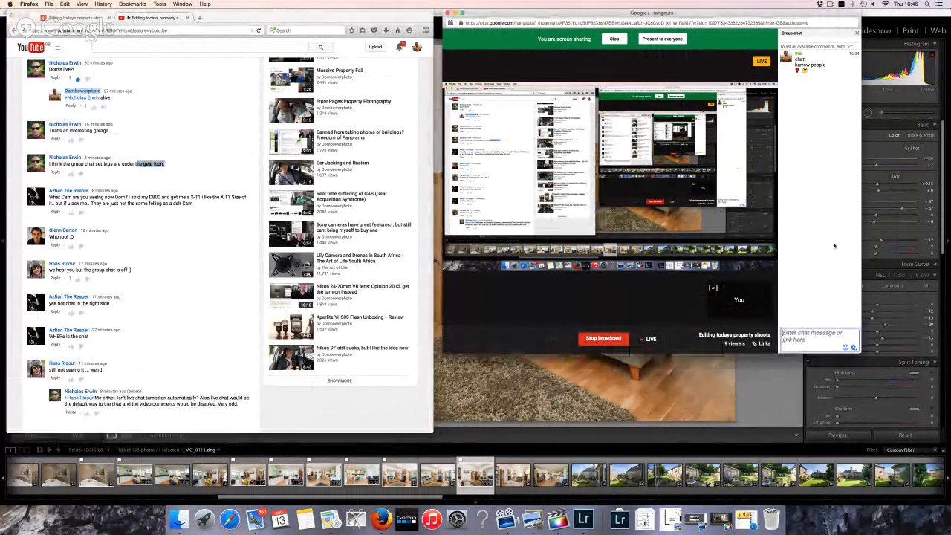
pyautogui.moveTo(459, 212)
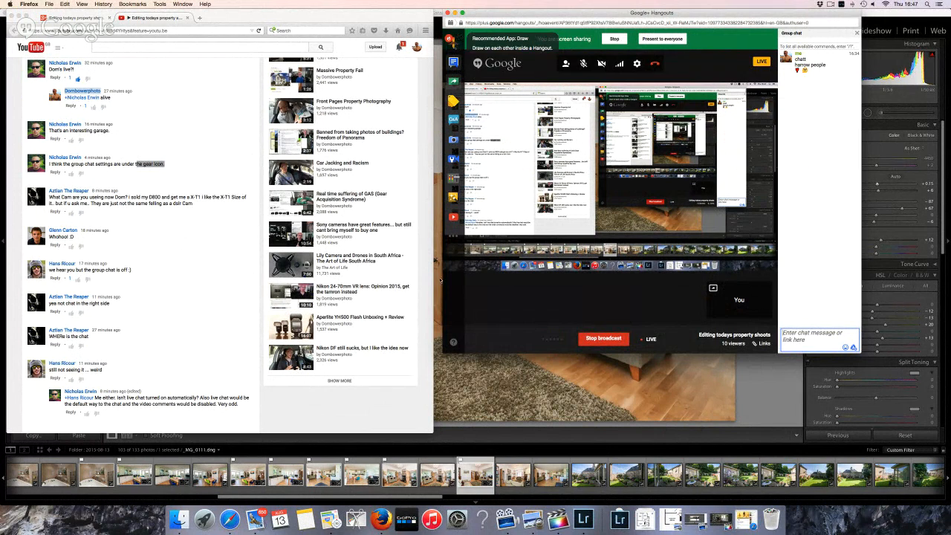
# Open Google+ Help from Hangouts and search 'why the chuff is group chat not working'
pyautogui.click(454, 343)
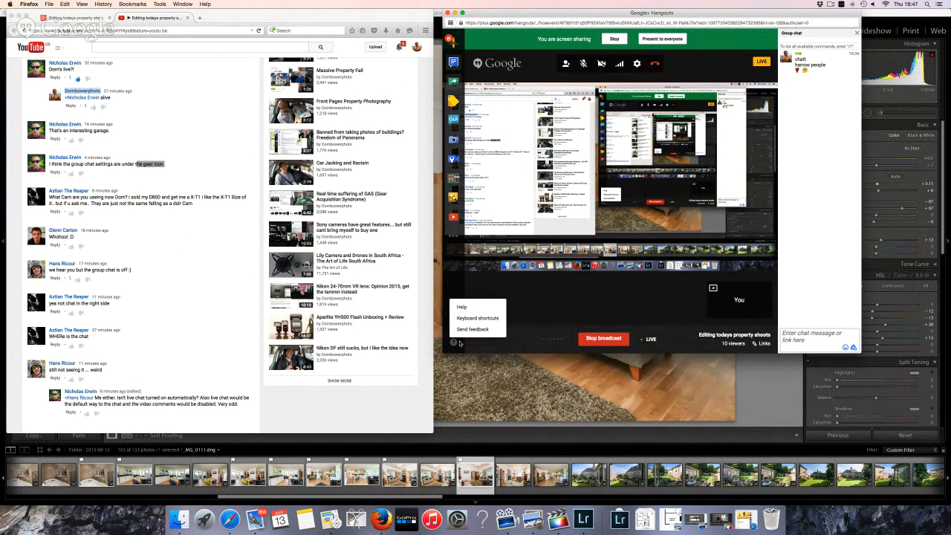
pyautogui.click(464, 332)
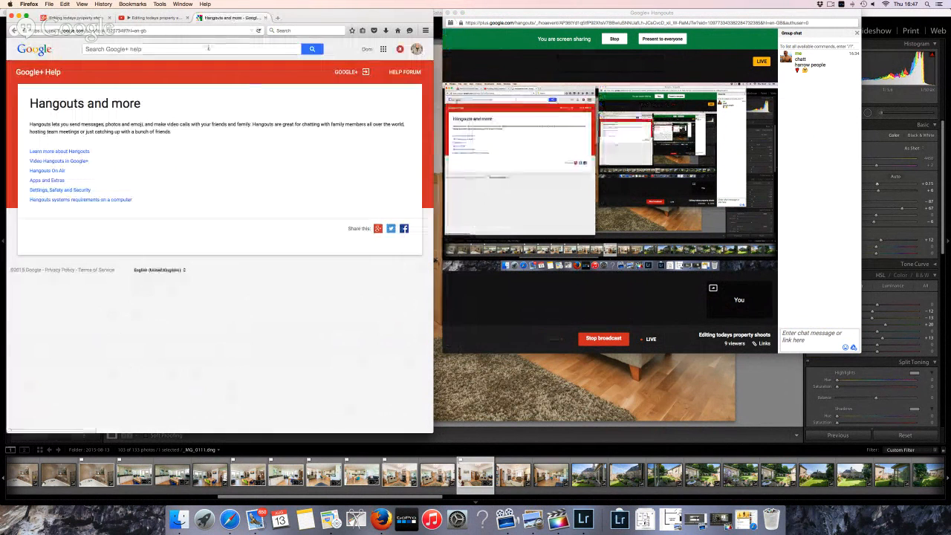
pyautogui.click(207, 47)
pyautogui.write('why the ')
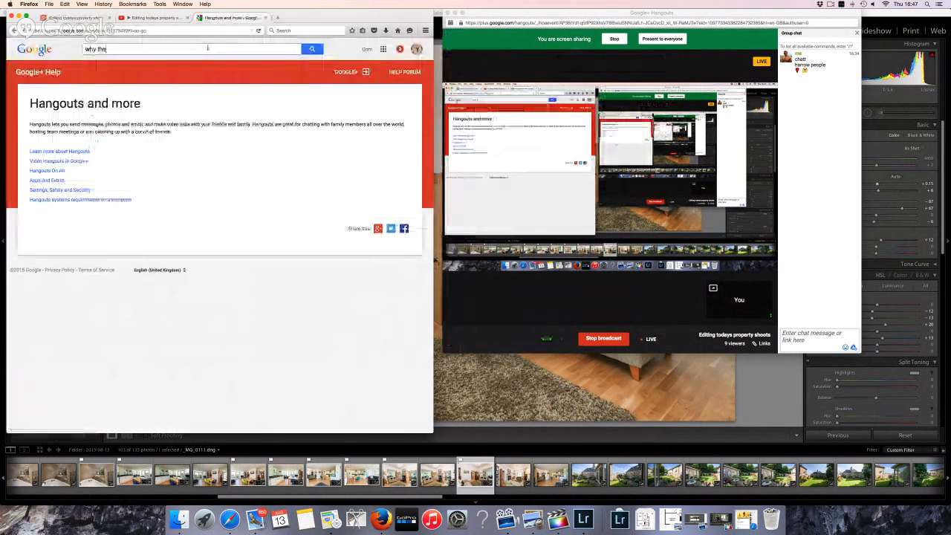
pyautogui.write('chuff is ')
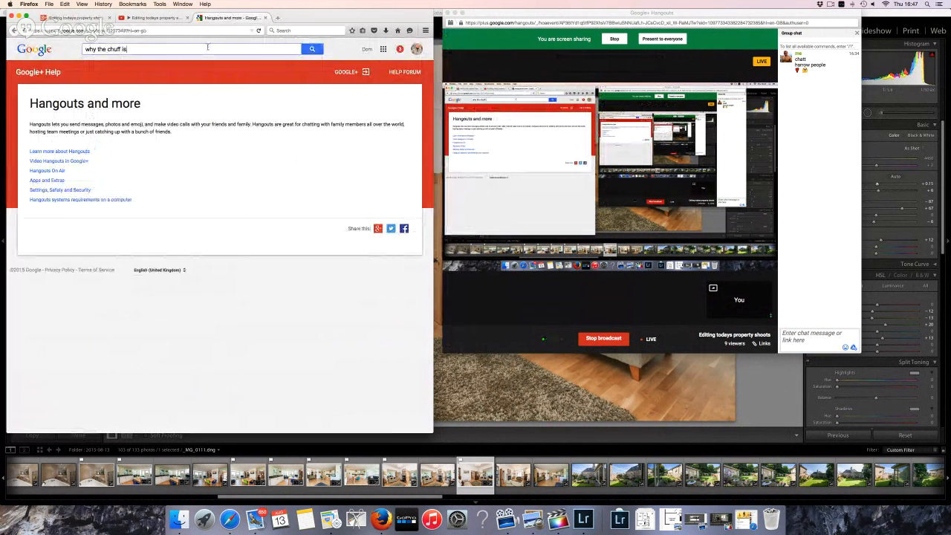
pyautogui.write('group chat not working')
pyautogui.press('Return')
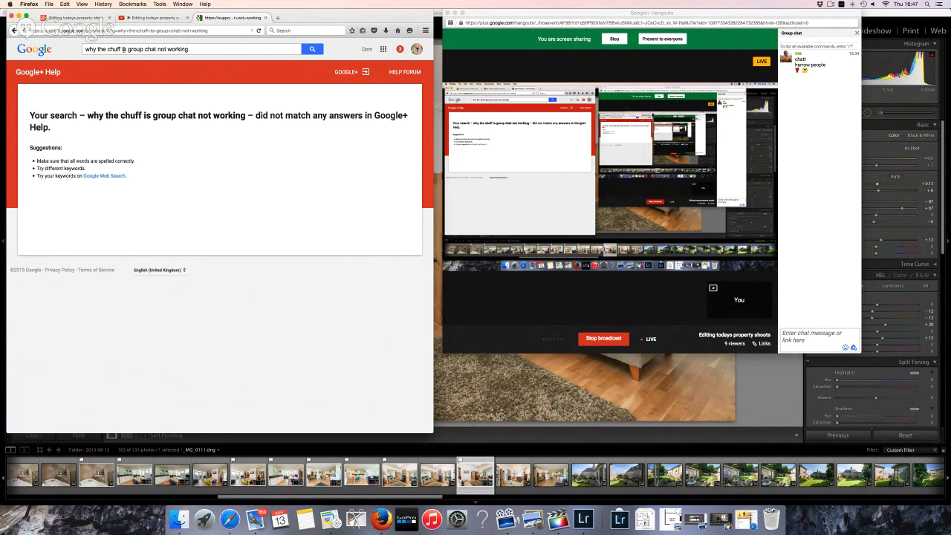
# Trim the query to 'why is group chat not working', rerun it, and close the tab
pyautogui.moveTo(121, 49); pyautogui.dragTo(93, 50)
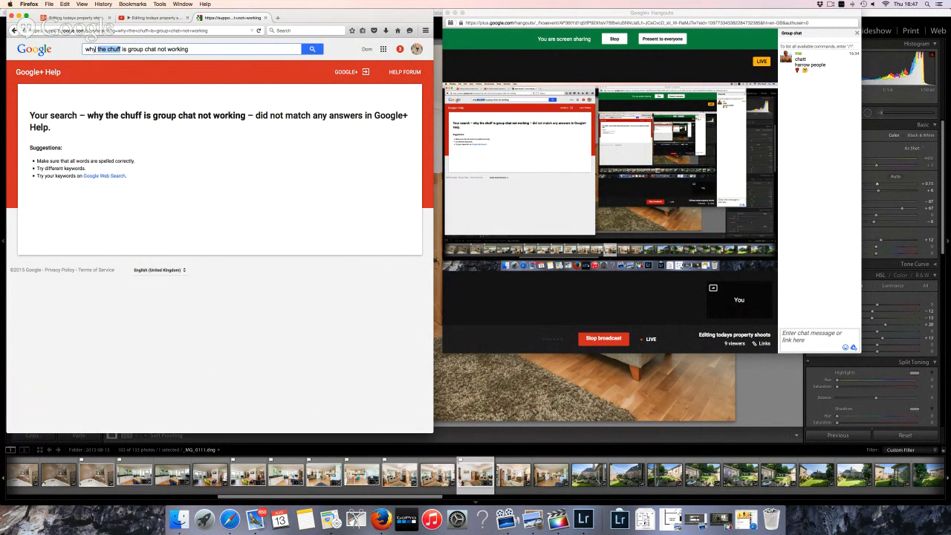
pyautogui.press('BackSpace')
pyautogui.press('Return')
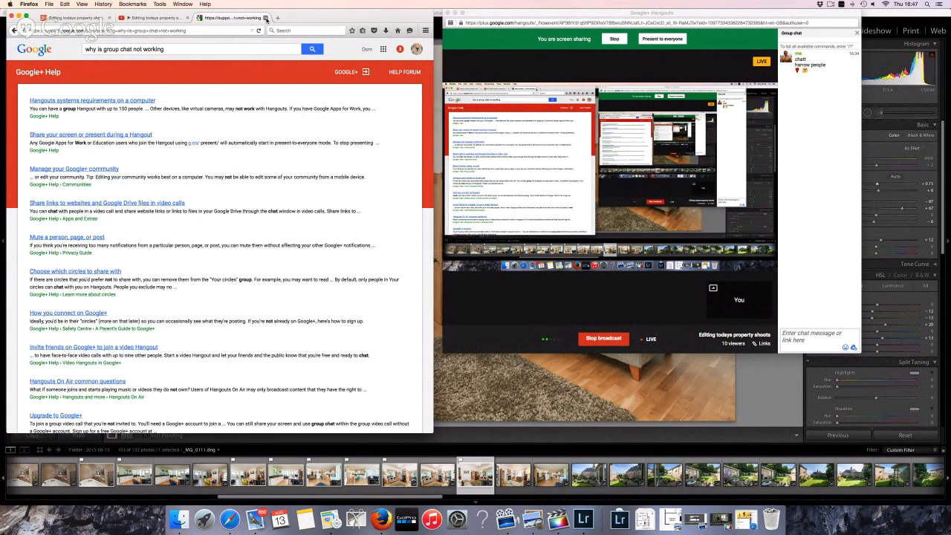
pyautogui.click(265, 18)
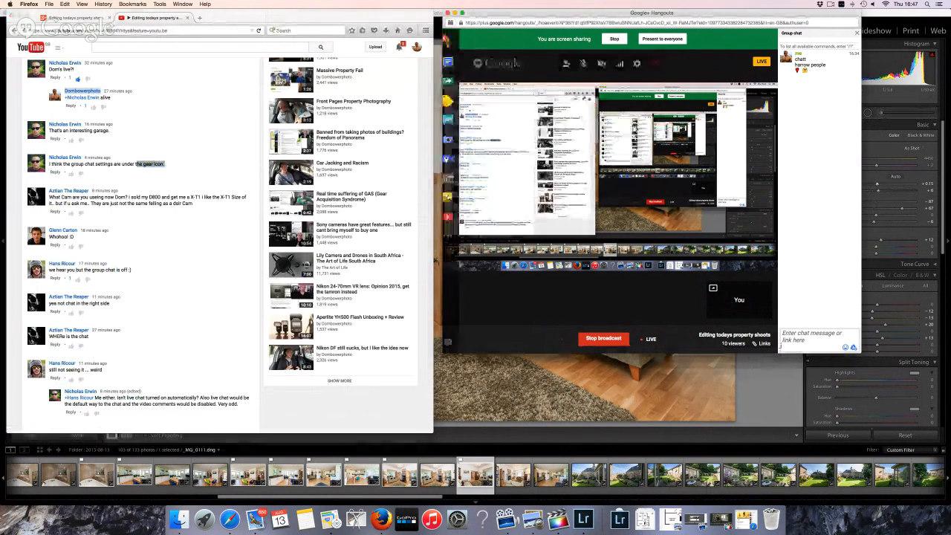
# Show the broadcast links and open Hangouts settings, keeping the FaceTime HD camera and Default microphone
pyautogui.click(761, 345)
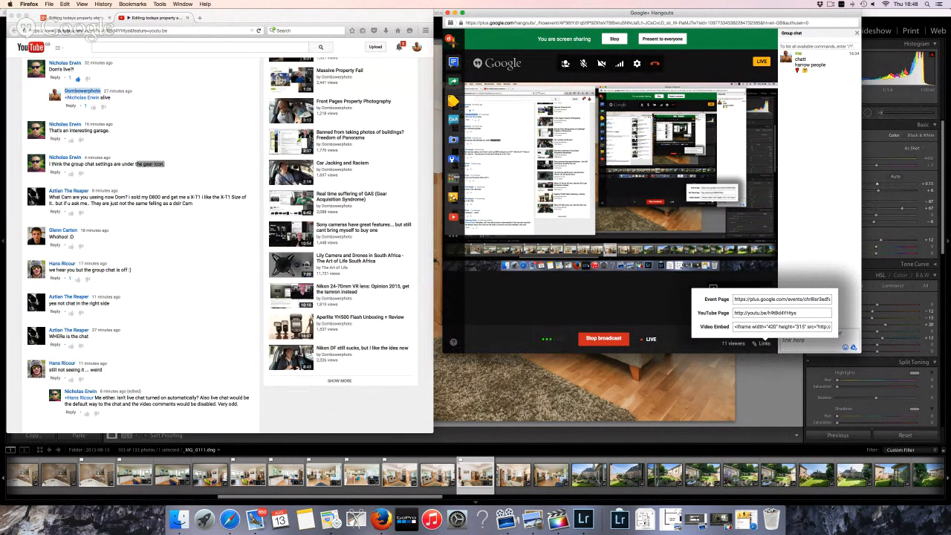
pyautogui.click(637, 65)
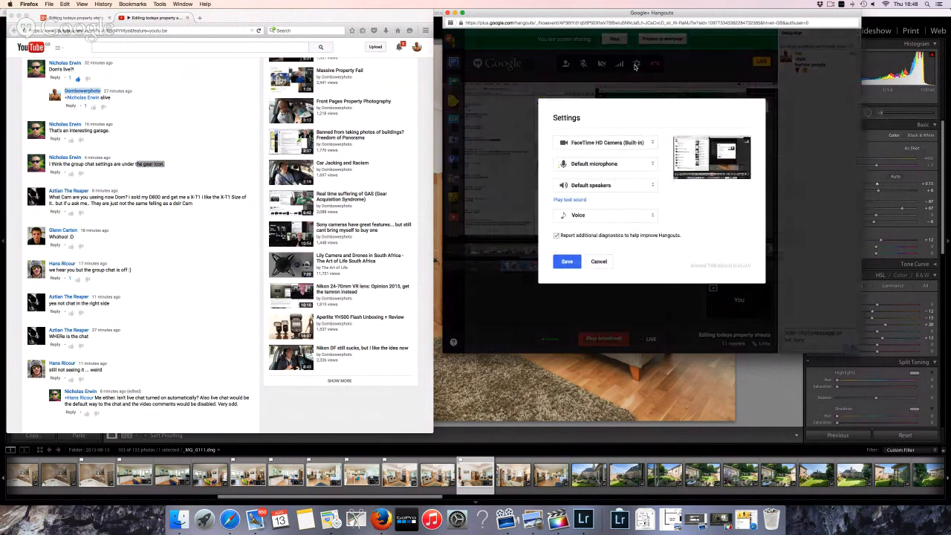
pyautogui.click(624, 145)
pyautogui.click(624, 146)
pyautogui.click(623, 164)
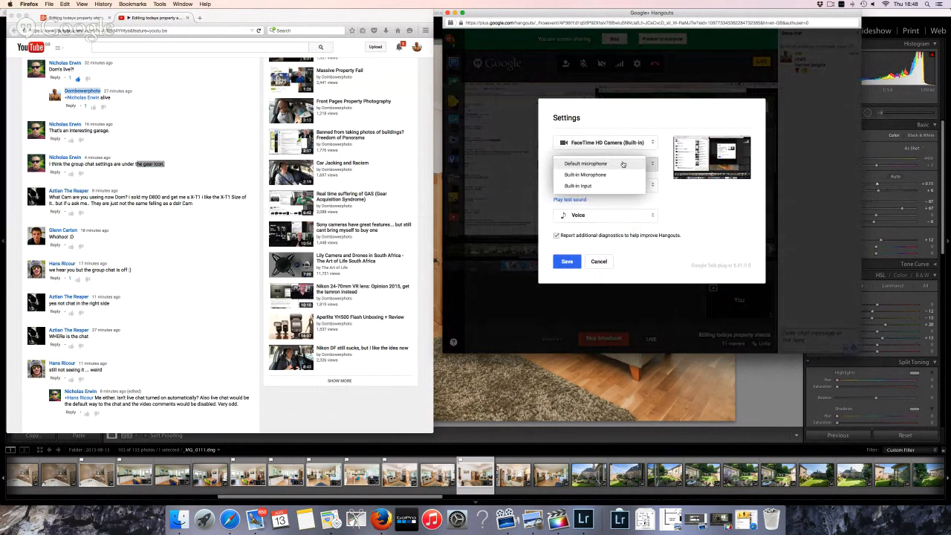
pyautogui.click(622, 163)
# Set speakers back to Default, keep Voice mode, and save the Hangouts settings
pyautogui.click(620, 185)
pyautogui.click(621, 192)
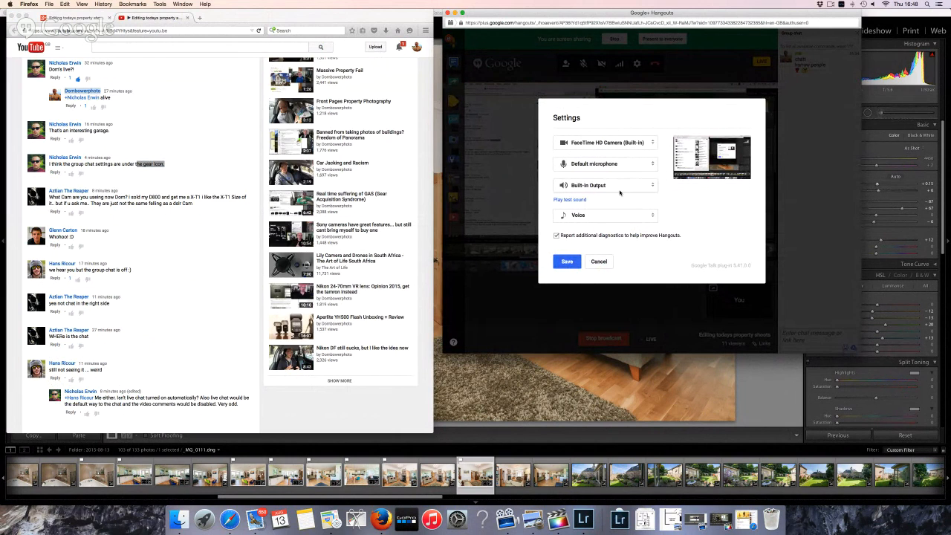
pyautogui.click(621, 187)
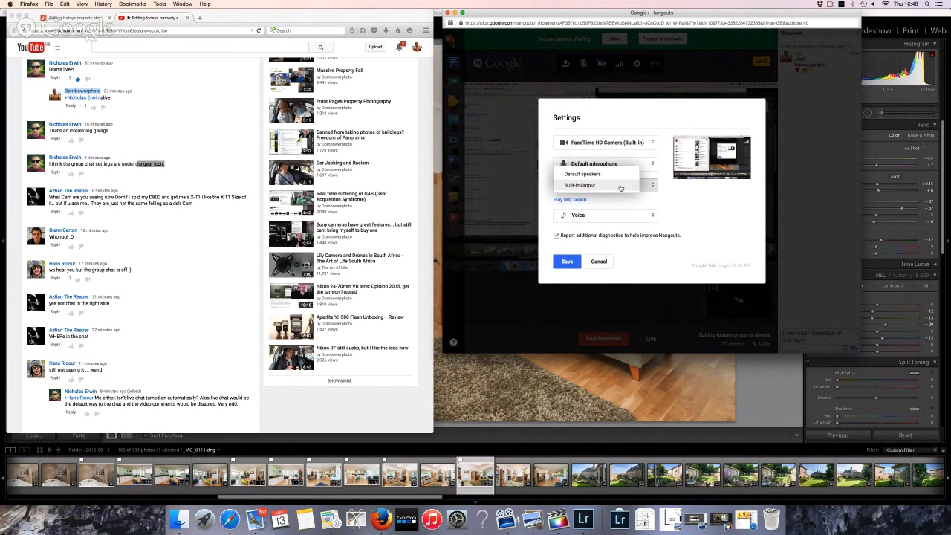
pyautogui.click(618, 179)
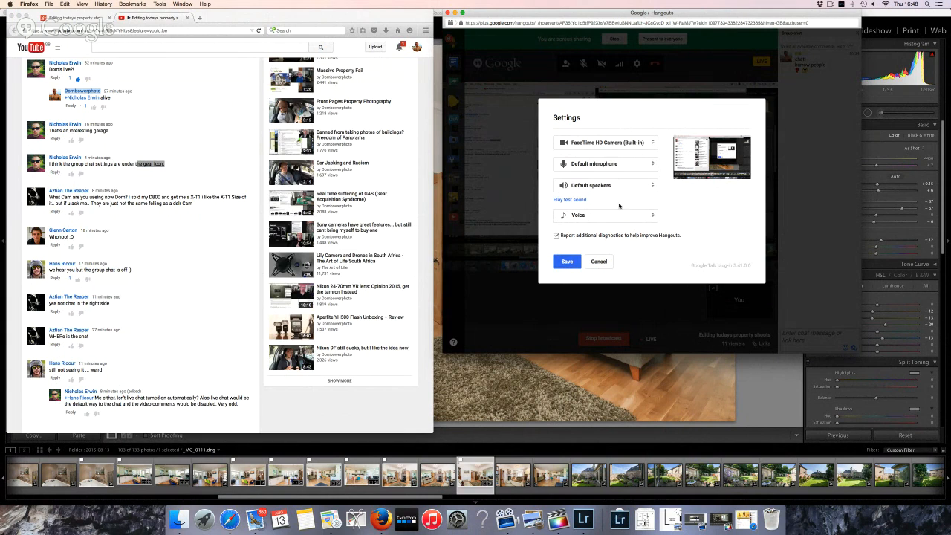
pyautogui.click(618, 222)
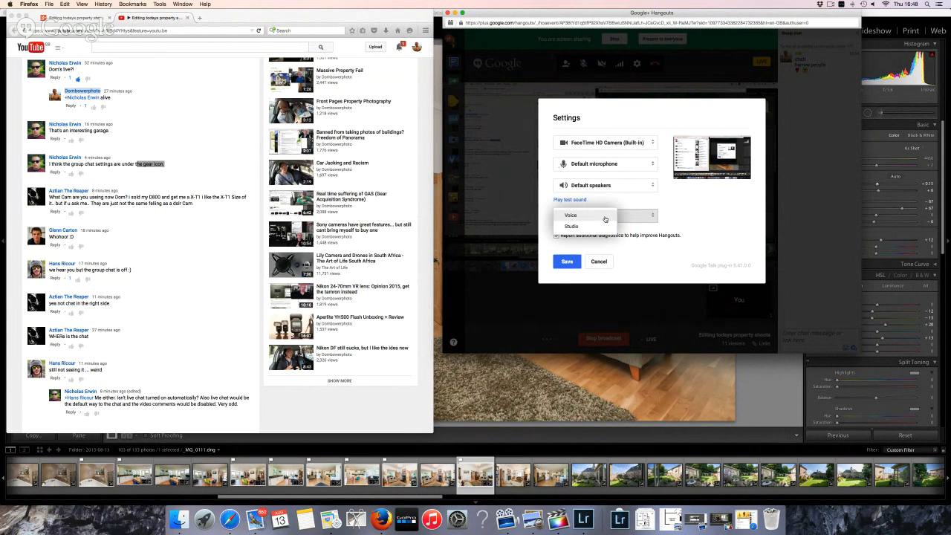
pyautogui.click(605, 218)
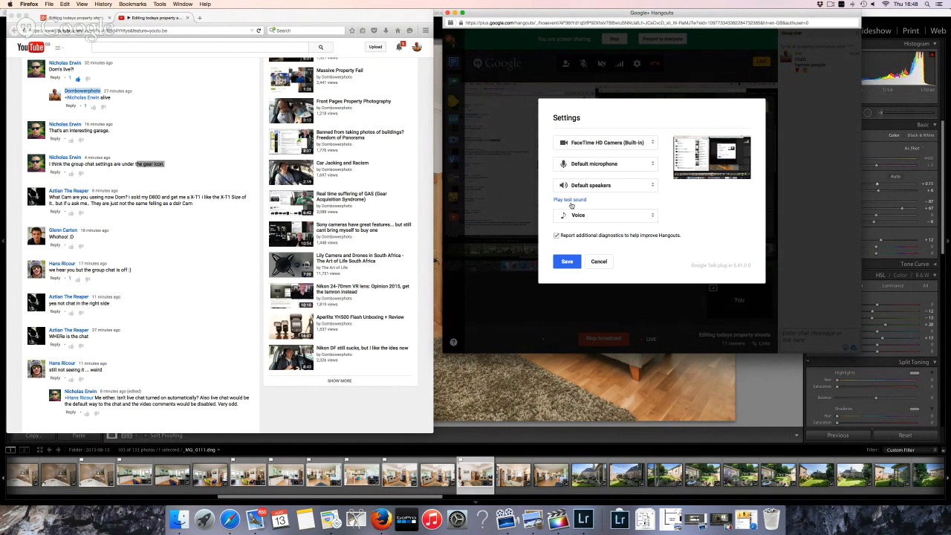
pyautogui.click(567, 262)
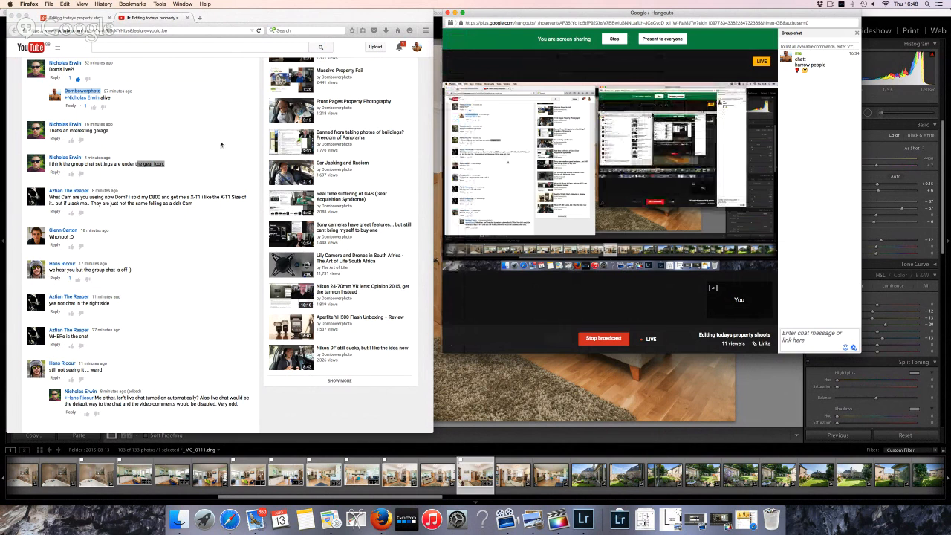
# Reload the YouTube live stream page and scroll down through it
pyautogui.click(258, 30)
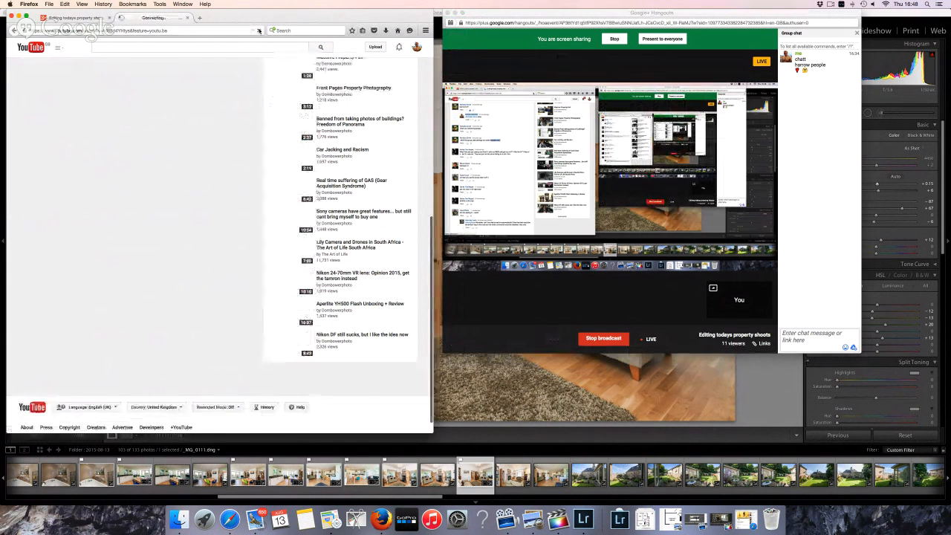
pyautogui.scroll(-2, 179, 211)
pyautogui.scroll(-10, 180, 211)
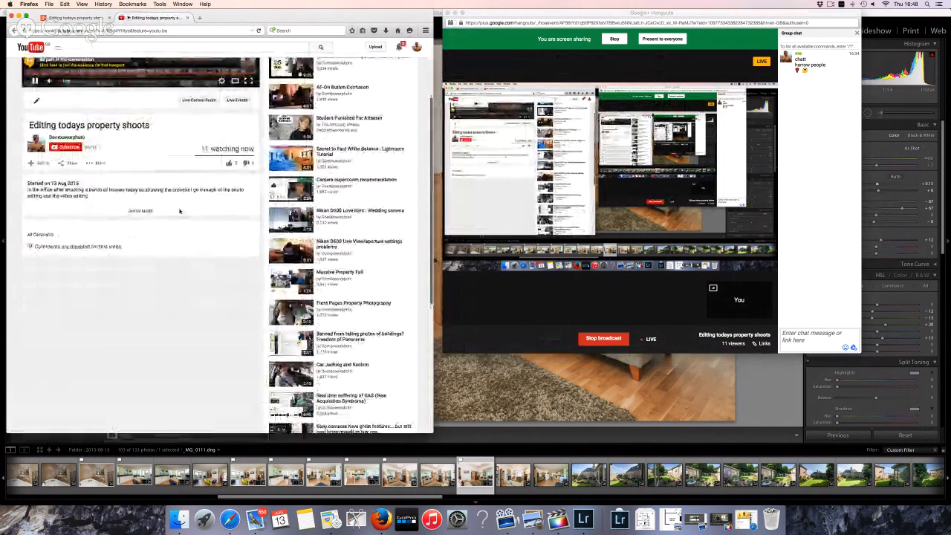
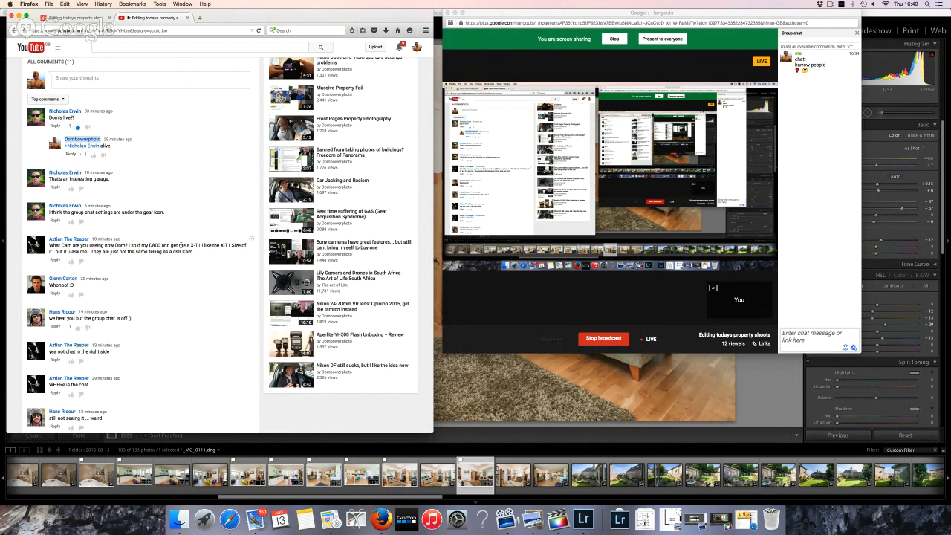
# Highlight parts of the camera question comment (D800, X-T1) on the live stream page
pyautogui.moveTo(190, 247); pyautogui.dragTo(197, 254)
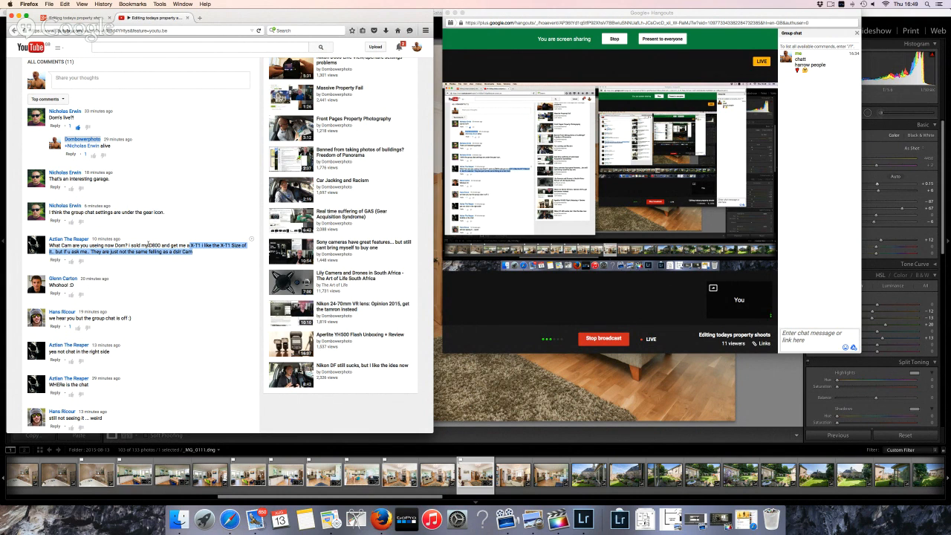
pyautogui.moveTo(149, 245)
pyautogui.mouseDown()
pyautogui.moveTo(189, 246)
pyautogui.moveTo(161, 246)
pyautogui.mouseUp()
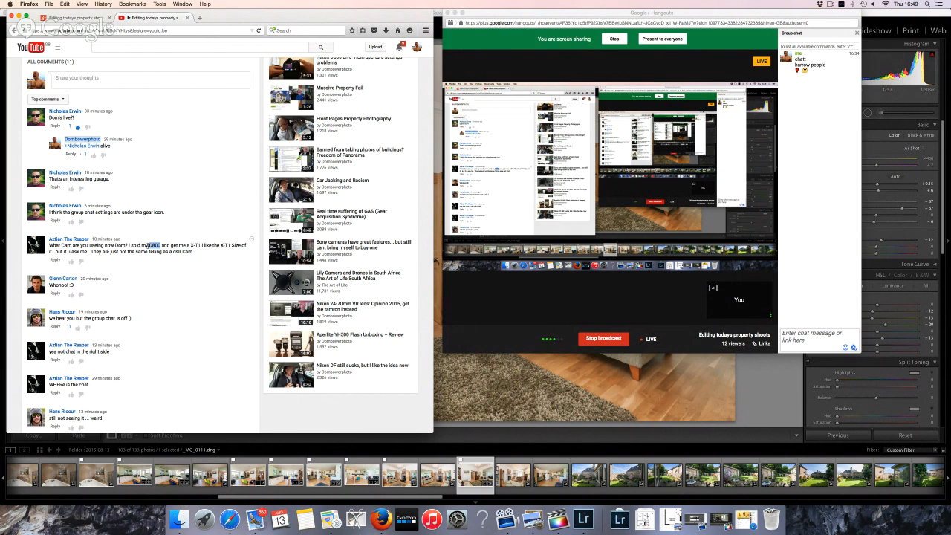
pyautogui.moveTo(213, 257); pyautogui.dragTo(214, 258)
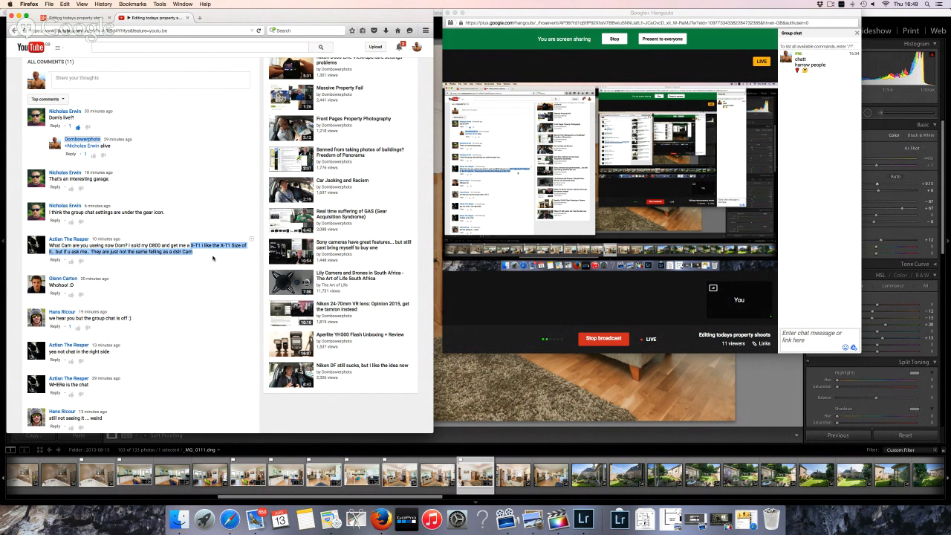
pyautogui.scroll(-3, 212, 272)
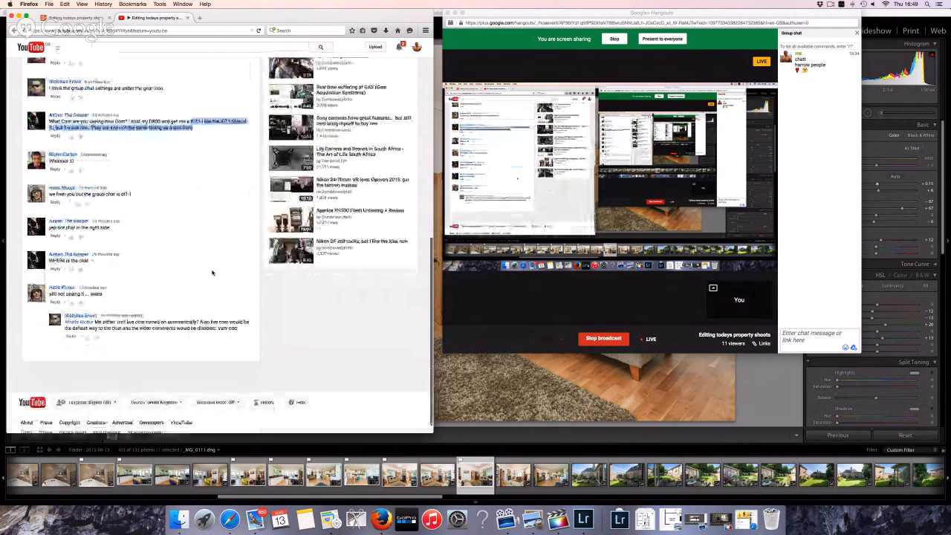
pyautogui.scroll(1, 212, 272)
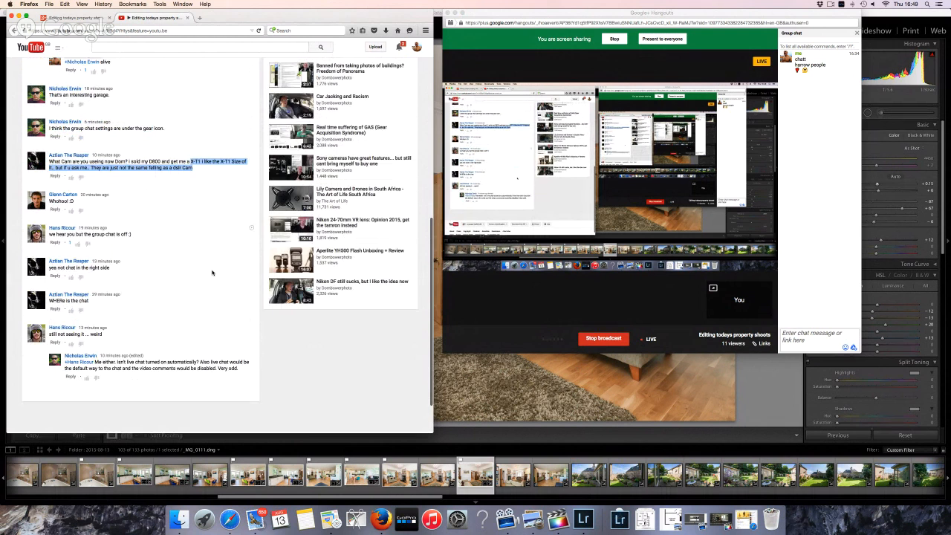
pyautogui.scroll(7, 211, 272)
# White-balance living-room photo _MG_0112 from a neutral spot, cool Temp to about 4040, and pick it
pyautogui.click(761, 369)
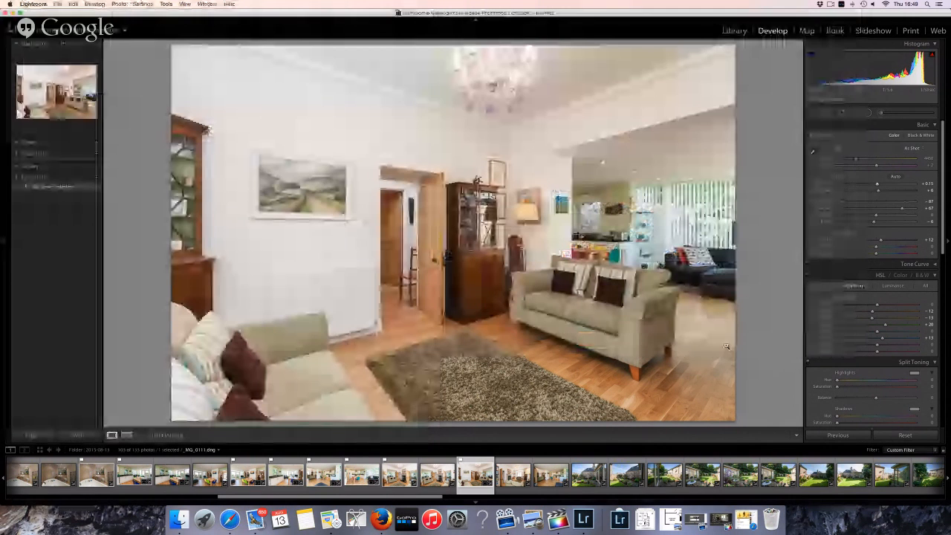
pyautogui.press('Right')
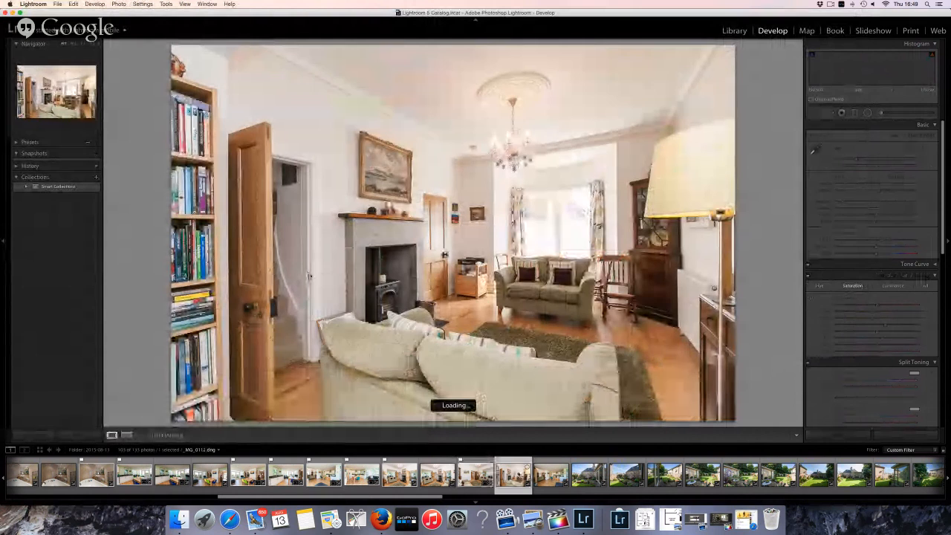
pyautogui.press('p')
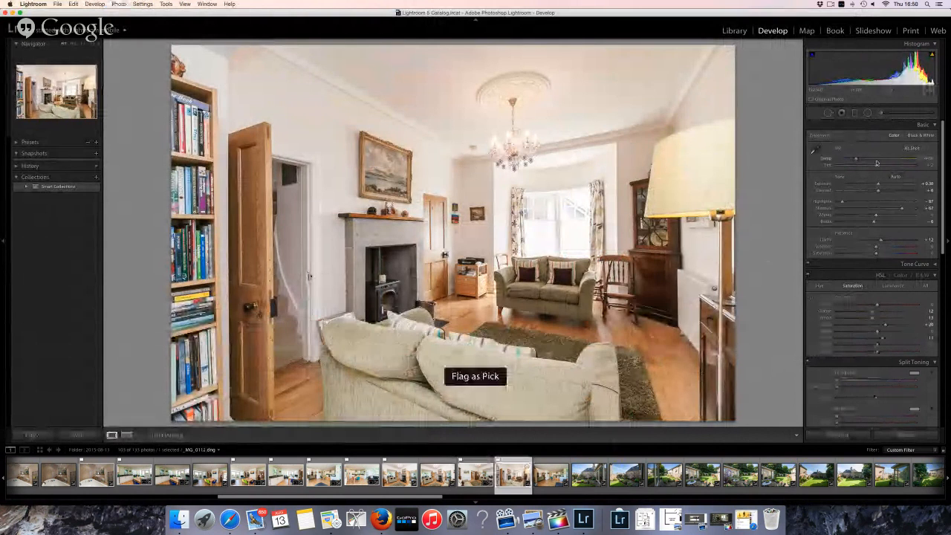
pyautogui.click(813, 151)
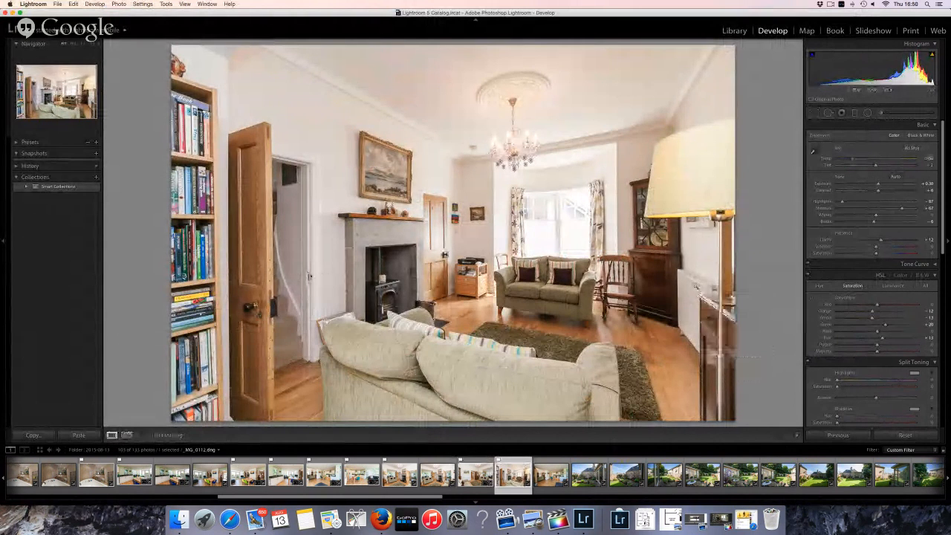
pyautogui.click(700, 285)
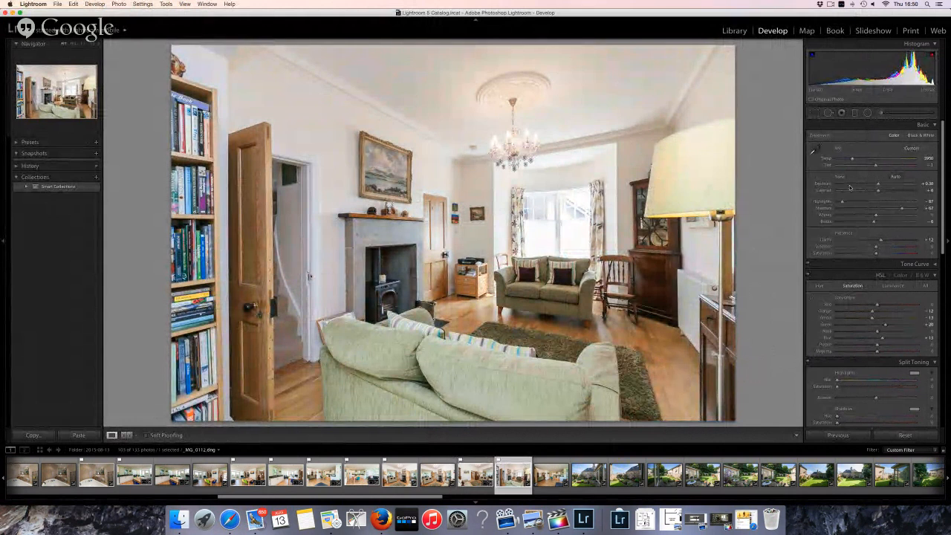
pyautogui.moveTo(854, 160); pyautogui.dragTo(853, 161)
pyautogui.press('p')
pyautogui.press('Right')
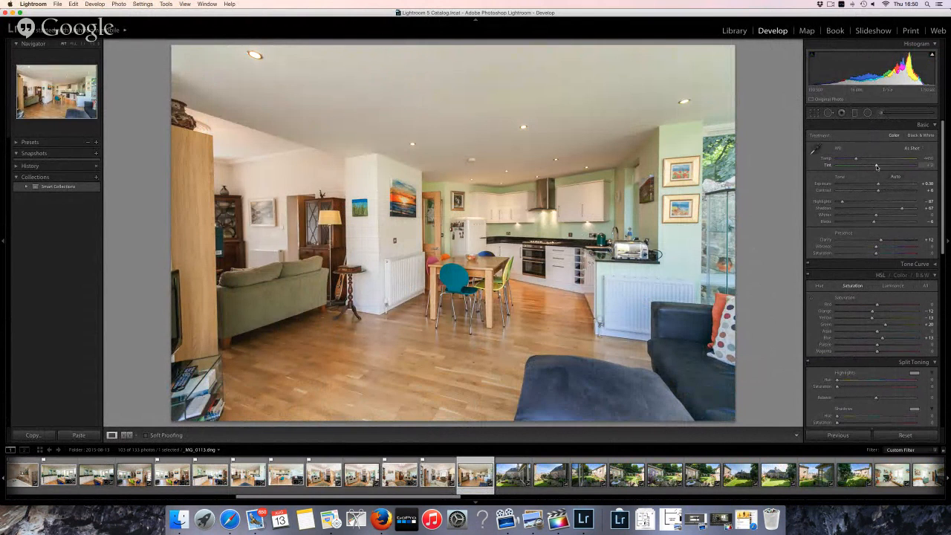
# Crop the ceiling off the kitchen photo's top and rotate it slightly to straighten
pyautogui.moveTo(876, 167); pyautogui.dragTo(875, 167)
pyautogui.click(814, 112)
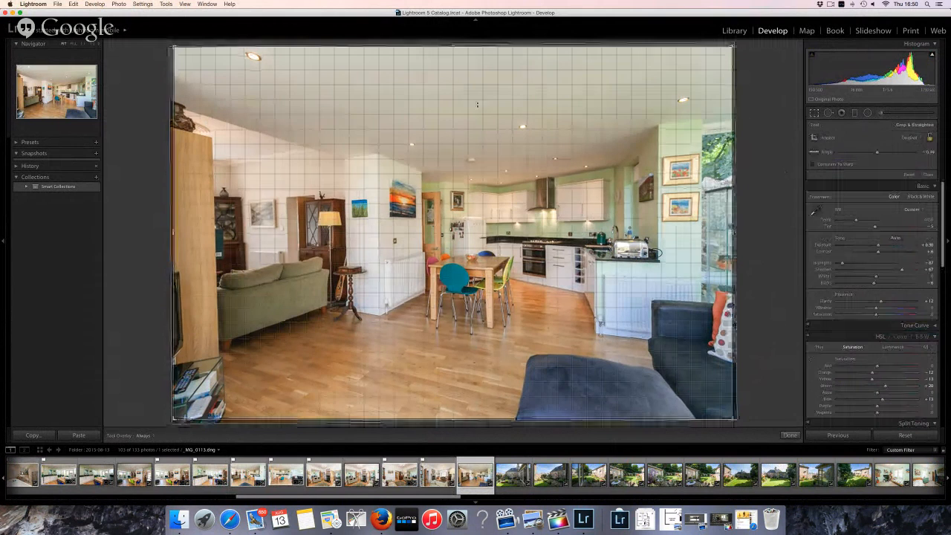
pyautogui.moveTo(464, 45); pyautogui.dragTo(454, 64)
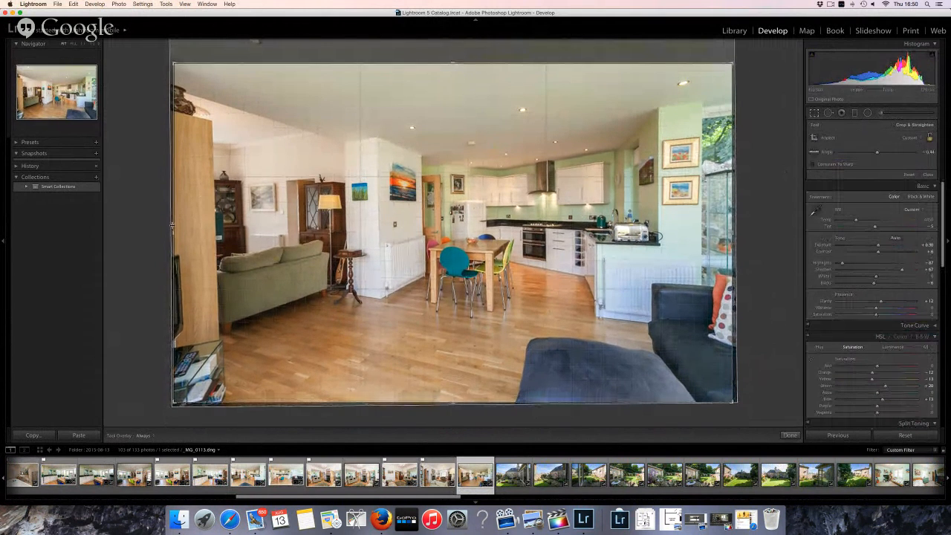
pyautogui.moveTo(172, 225); pyautogui.dragTo(199, 217)
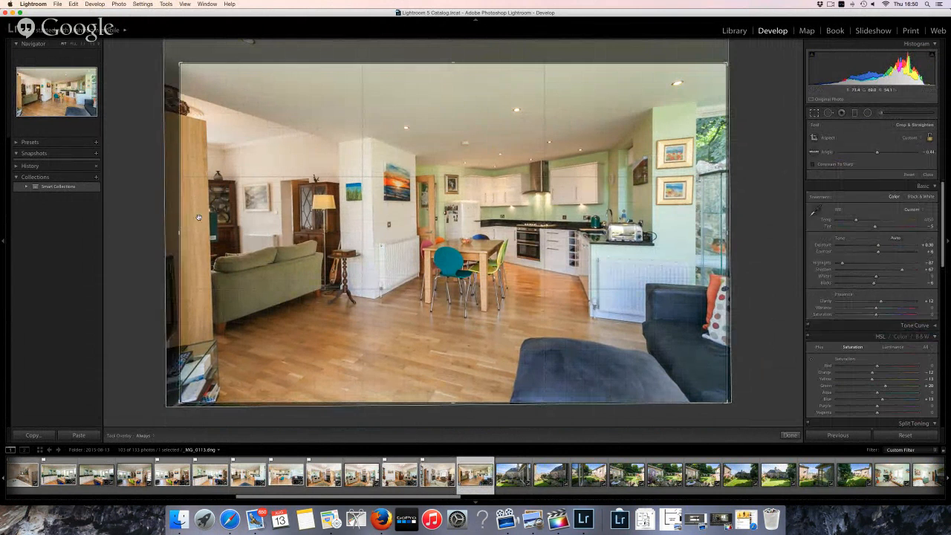
pyautogui.press('Return')
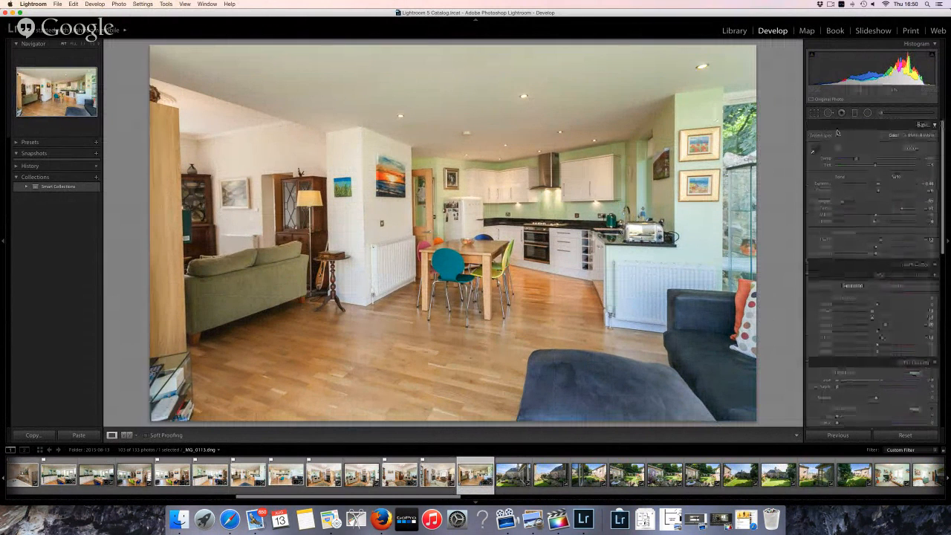
# Neutralize the kitchen photo's green cast with the eyedropper, then set Tint -2 and Highlights -71
pyautogui.click(813, 152)
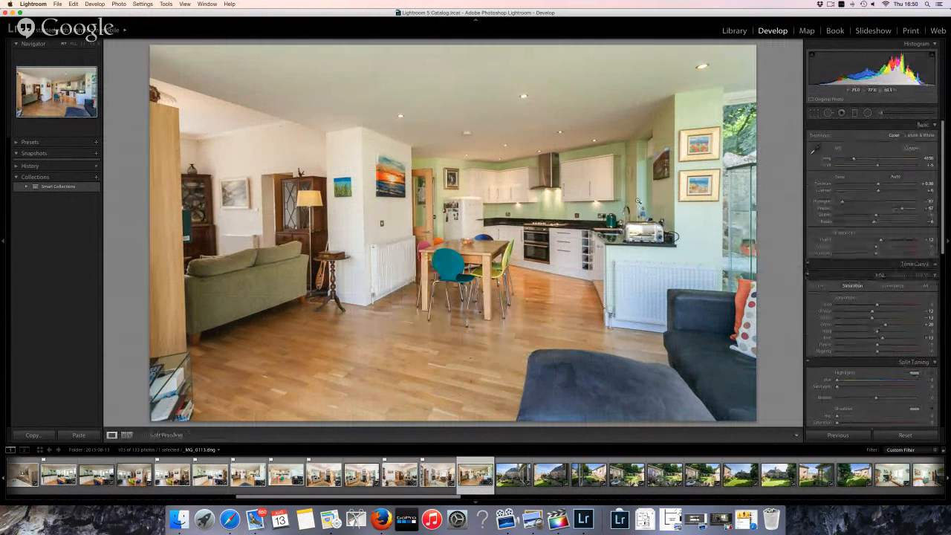
pyautogui.click(637, 206)
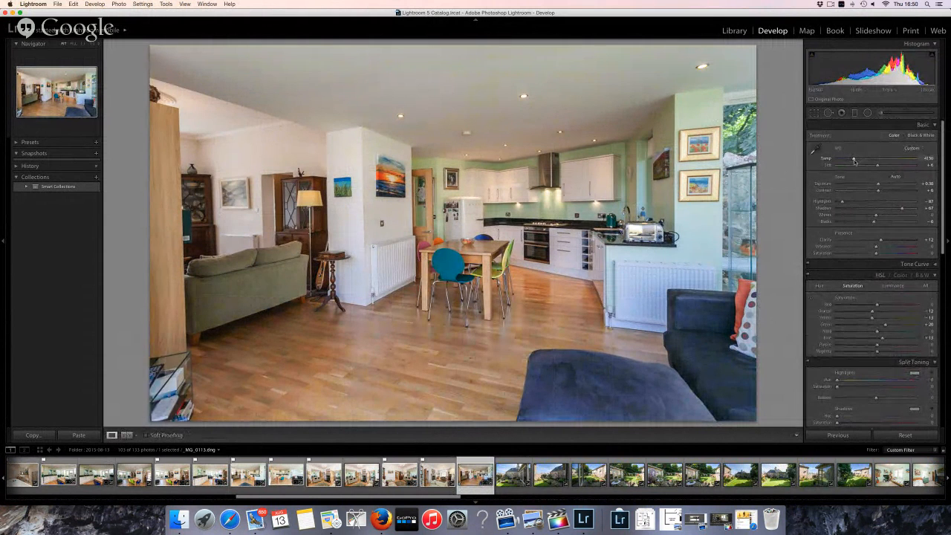
pyautogui.moveTo(877, 166); pyautogui.dragTo(855, 160)
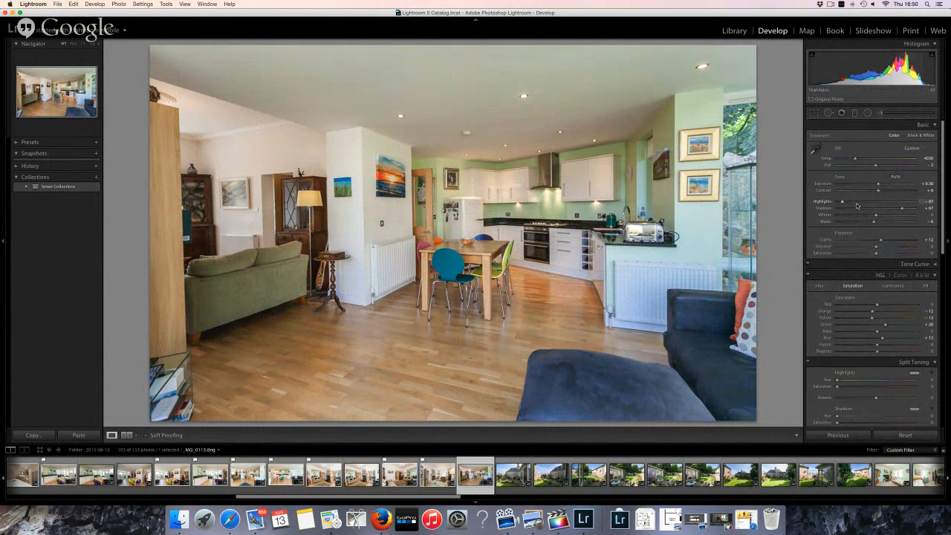
pyautogui.click(856, 202)
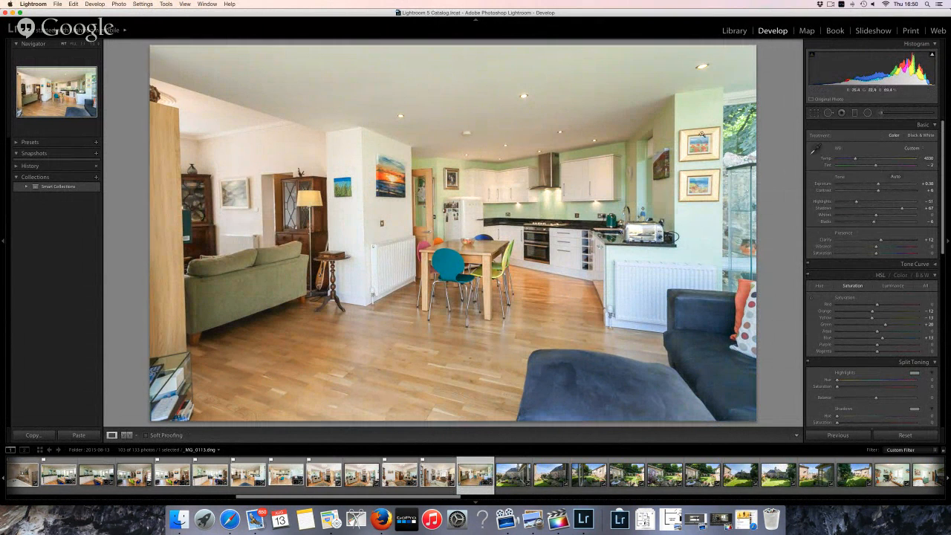
pyautogui.moveTo(856, 201); pyautogui.dragTo(848, 202)
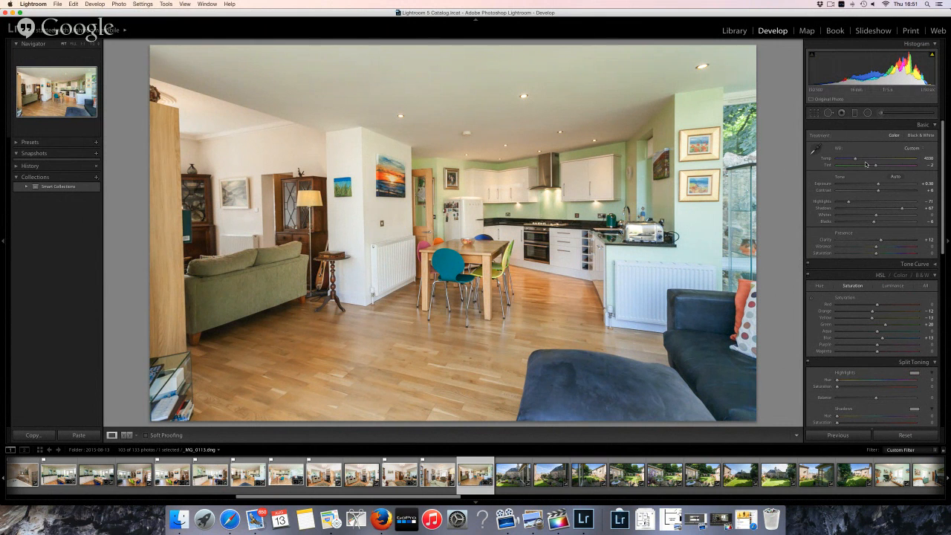
# Pick the kitchen photo, then brush-brighten courtyard _MG_0114's glazed doors, bench, plants and grass
pyautogui.press('p')
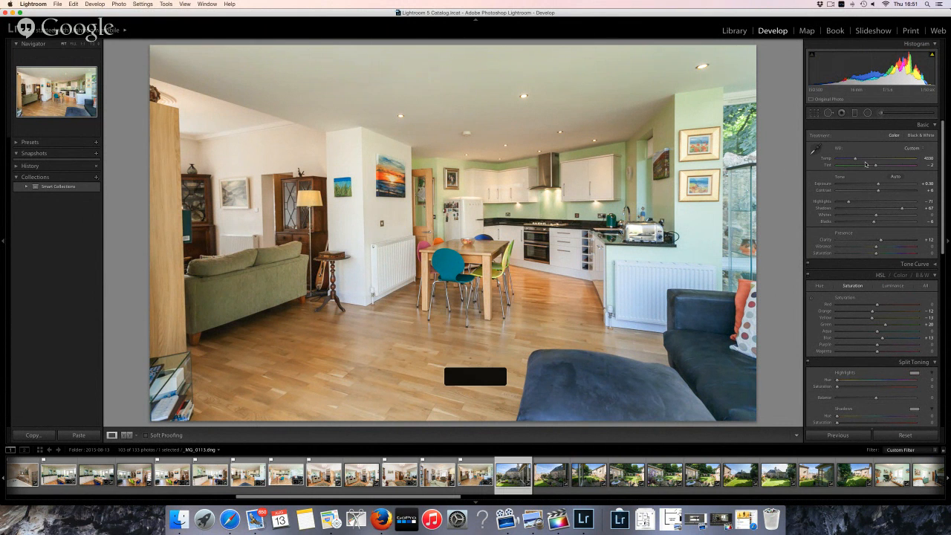
pyautogui.press('Right')
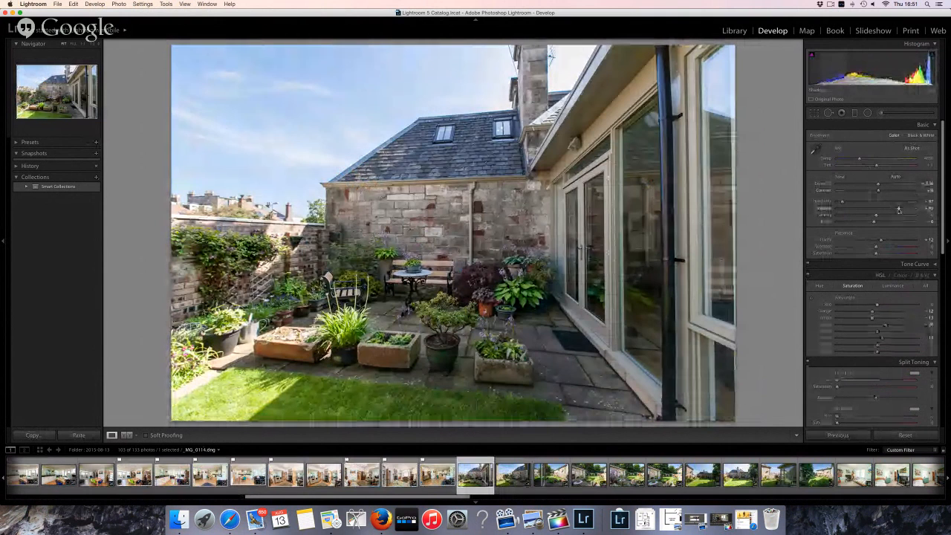
pyautogui.click(882, 113)
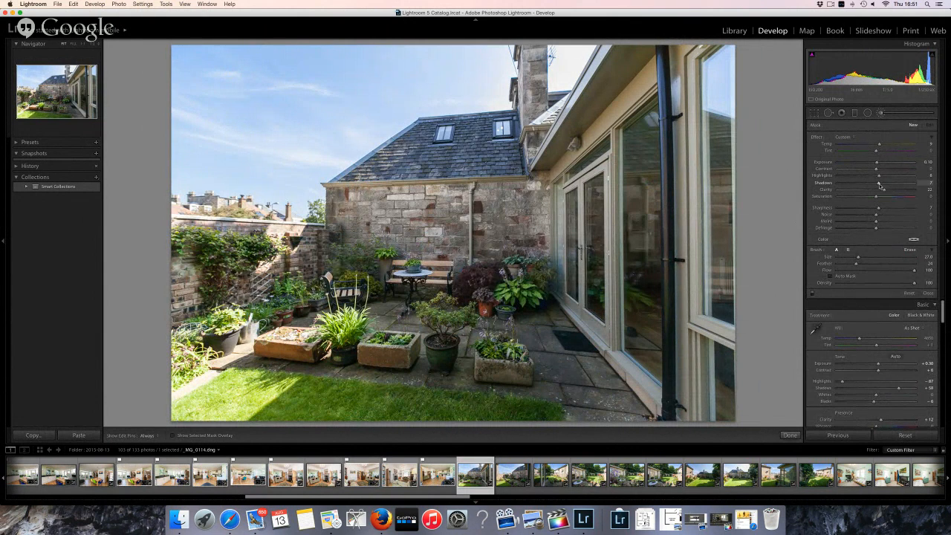
pyautogui.scroll(5, 647, 213)
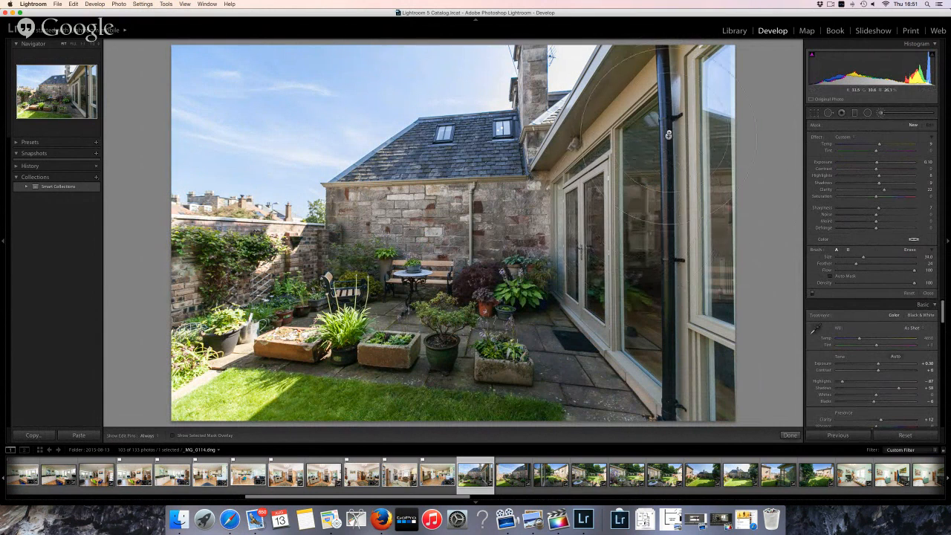
pyautogui.moveTo(675, 115)
pyautogui.mouseDown()
pyautogui.moveTo(668, 260)
pyautogui.moveTo(647, 376)
pyautogui.mouseUp()
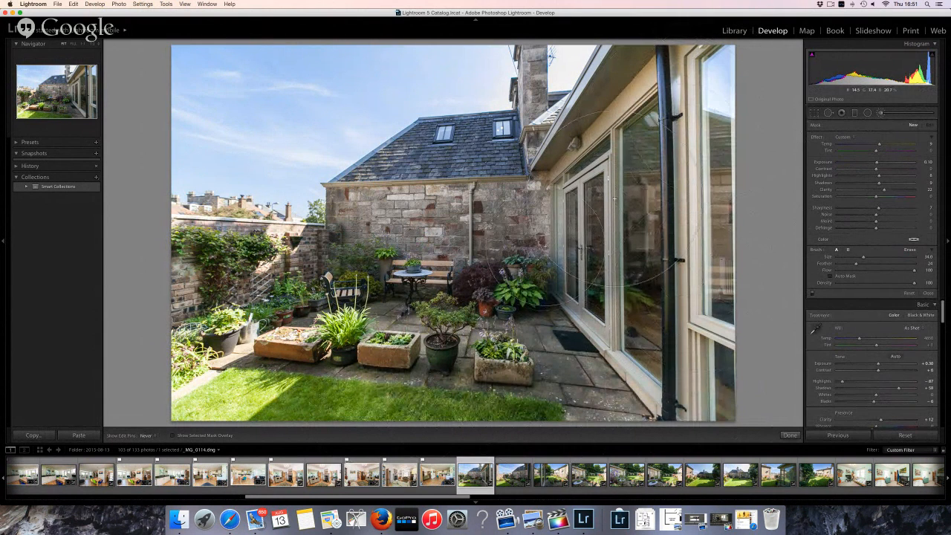
pyautogui.moveTo(587, 245)
pyautogui.mouseDown()
pyautogui.moveTo(520, 275)
pyautogui.moveTo(431, 289)
pyautogui.moveTo(349, 401)
pyautogui.moveTo(297, 378)
pyautogui.moveTo(308, 341)
pyautogui.mouseUp()
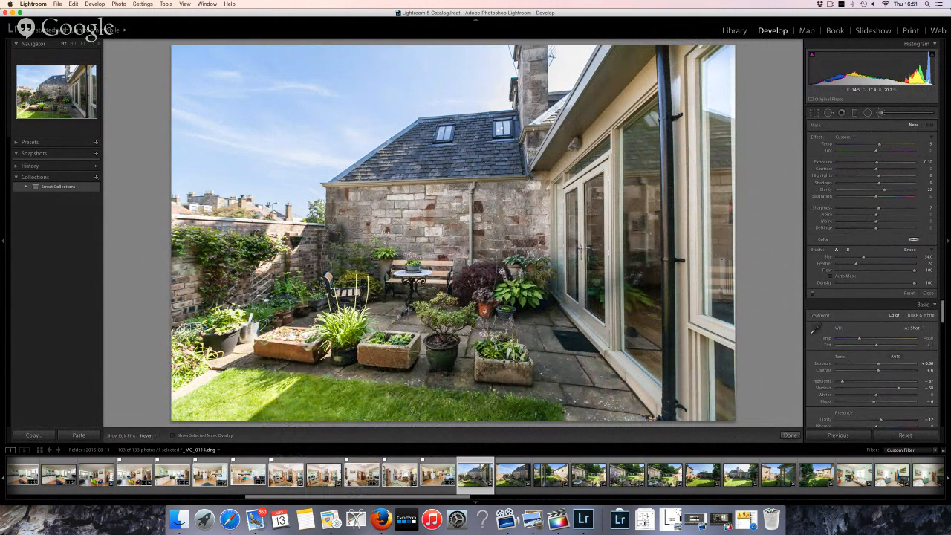
pyautogui.moveTo(446, 297)
pyautogui.mouseDown()
pyautogui.moveTo(490, 275)
pyautogui.moveTo(446, 182)
pyautogui.moveTo(594, 201)
pyautogui.mouseUp()
# Brush-brighten the soffit, roof edge and roof slates near the dormers, checking the edit pins
pyautogui.moveTo(574, 141)
pyautogui.mouseDown()
pyautogui.moveTo(643, 85)
pyautogui.moveTo(615, 98)
pyautogui.moveTo(555, 234)
pyautogui.mouseUp()
pyautogui.scroll(-8, 554, 234)
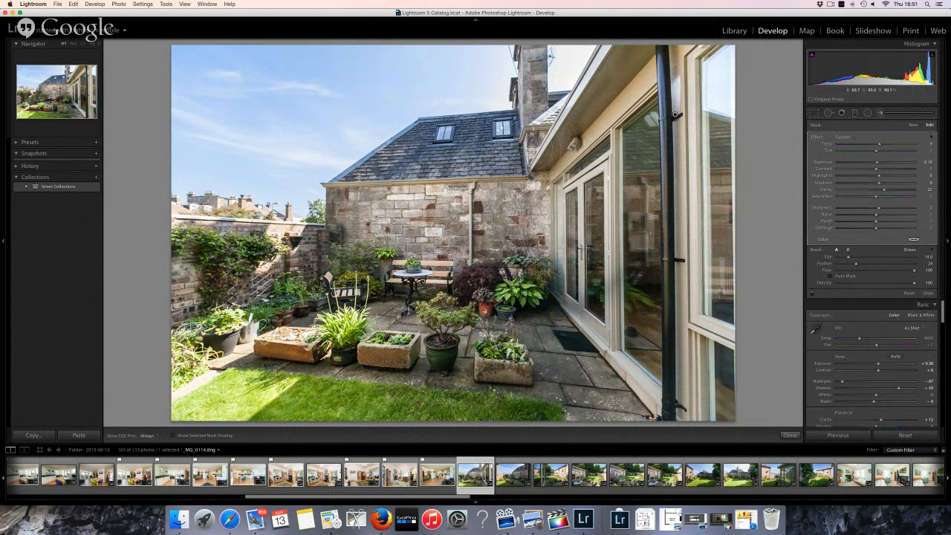
pyautogui.moveTo(459, 138)
pyautogui.mouseDown()
pyautogui.moveTo(475, 134)
pyautogui.moveTo(465, 144)
pyautogui.moveTo(462, 130)
pyautogui.moveTo(421, 132)
pyautogui.moveTo(431, 151)
pyautogui.moveTo(293, 301)
pyautogui.moveTo(223, 286)
pyautogui.moveTo(234, 279)
pyautogui.moveTo(236, 245)
pyautogui.moveTo(202, 294)
pyautogui.moveTo(464, 283)
pyautogui.moveTo(543, 303)
pyautogui.mouseUp()
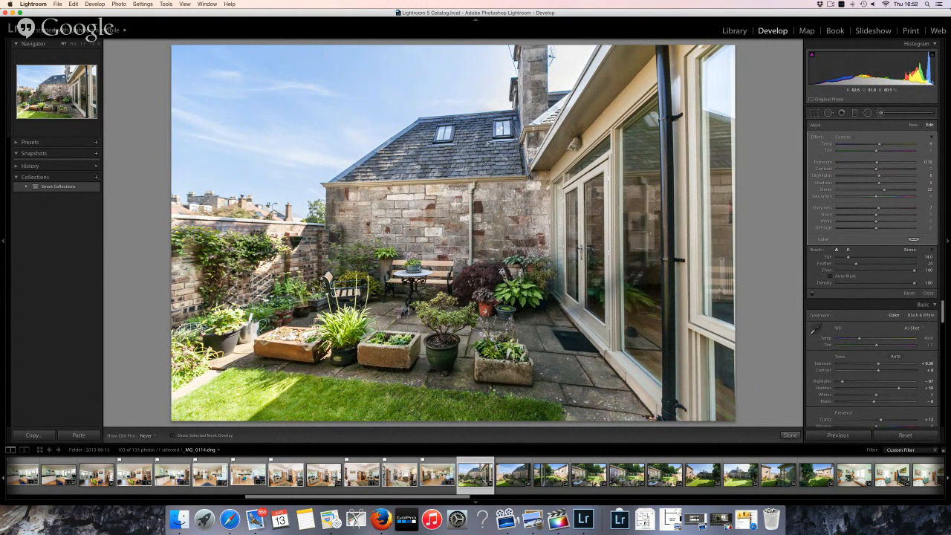
pyautogui.press('h')
pyautogui.press('h')
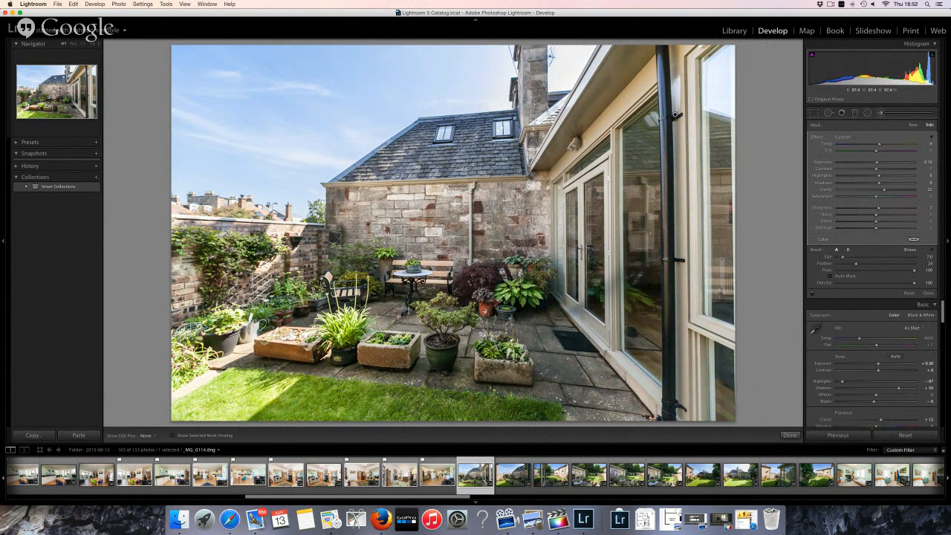
pyautogui.scroll(-6, 542, 96)
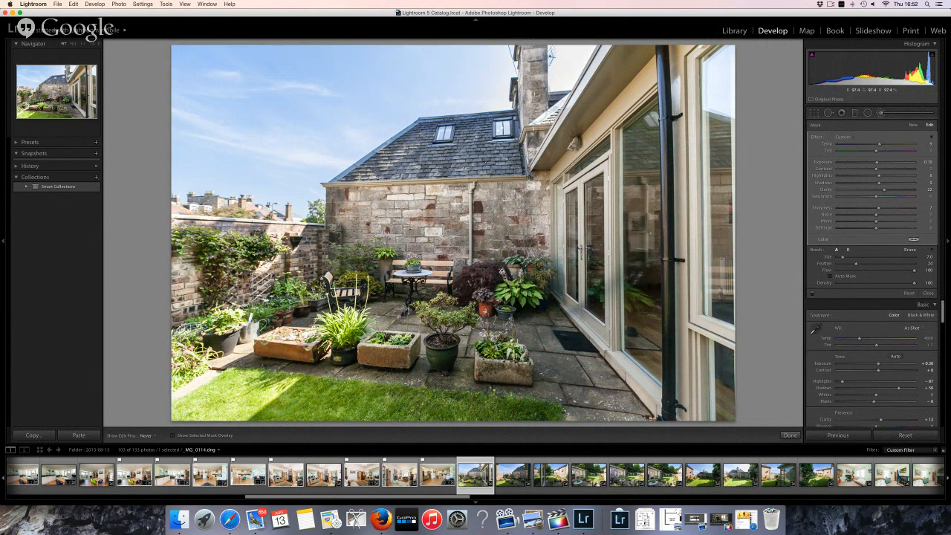
pyautogui.press('h')
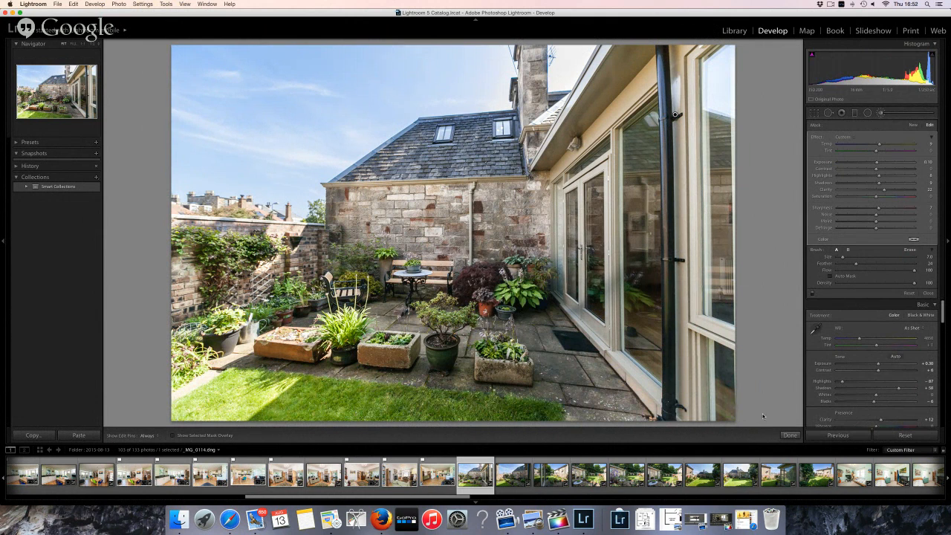
pyautogui.click(790, 435)
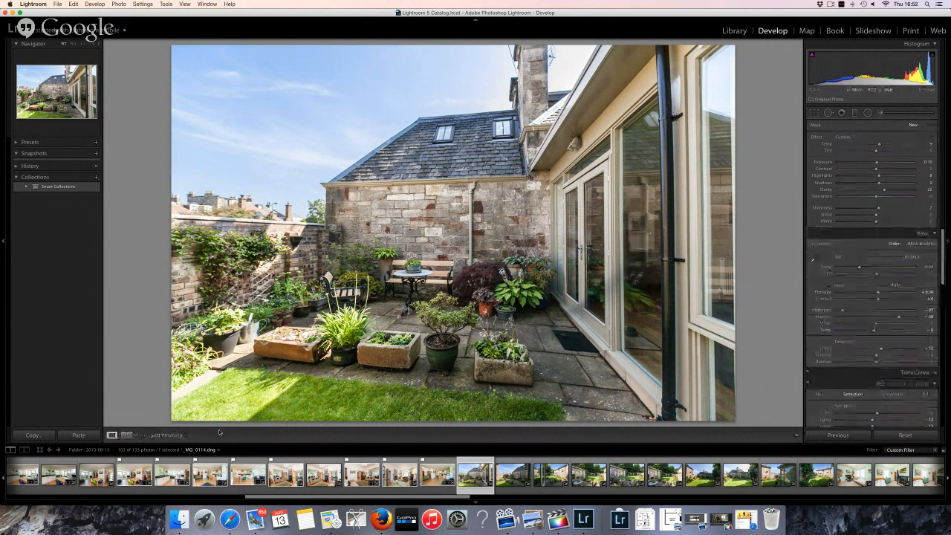
# Compare _MG_0114 before and after, step through _MG_0115 and _MG_0116, and open _MG_0117 in Loupe
pyautogui.click(127, 435)
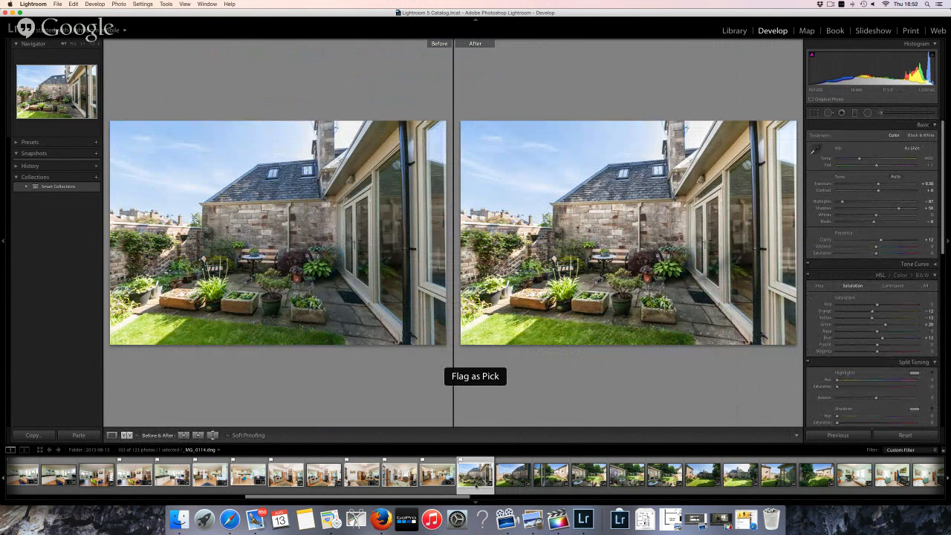
pyautogui.click(520, 479)
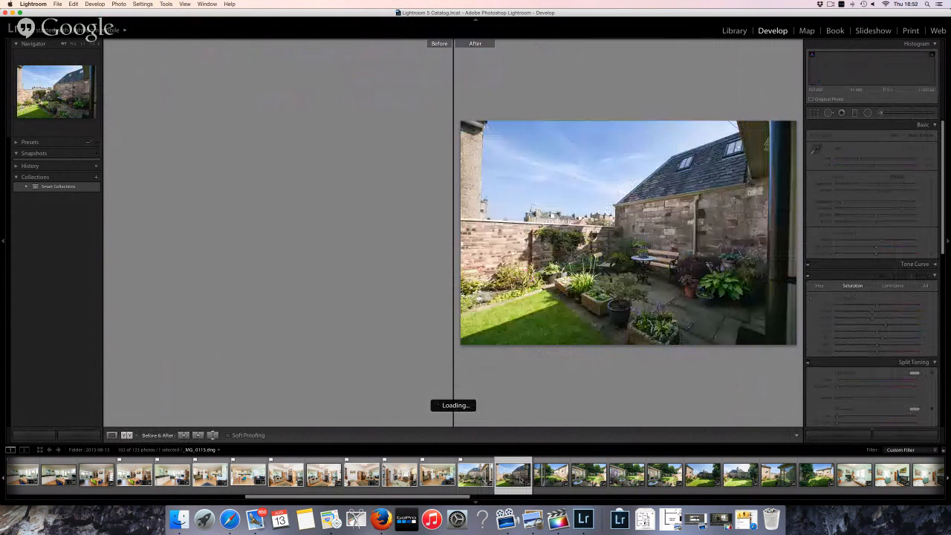
pyautogui.click(552, 476)
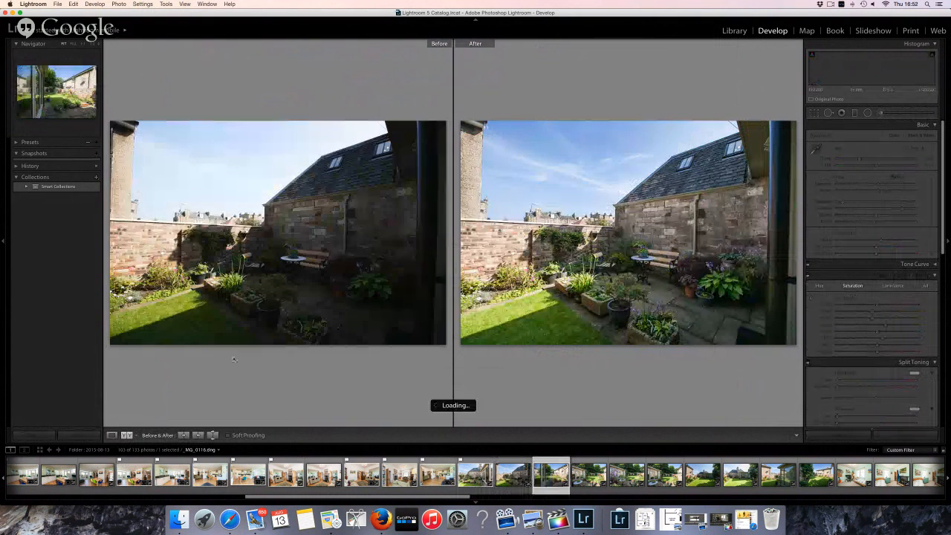
pyautogui.click(112, 435)
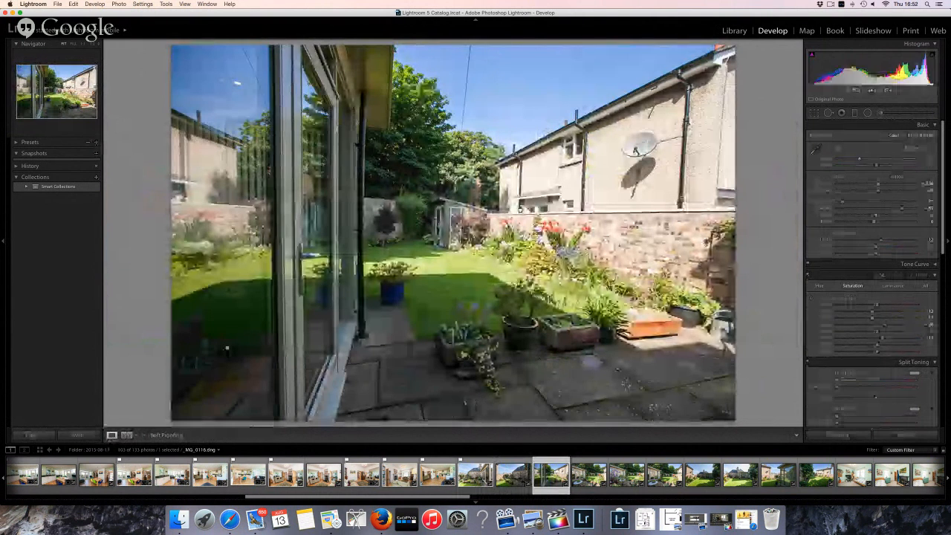
pyautogui.press('Right')
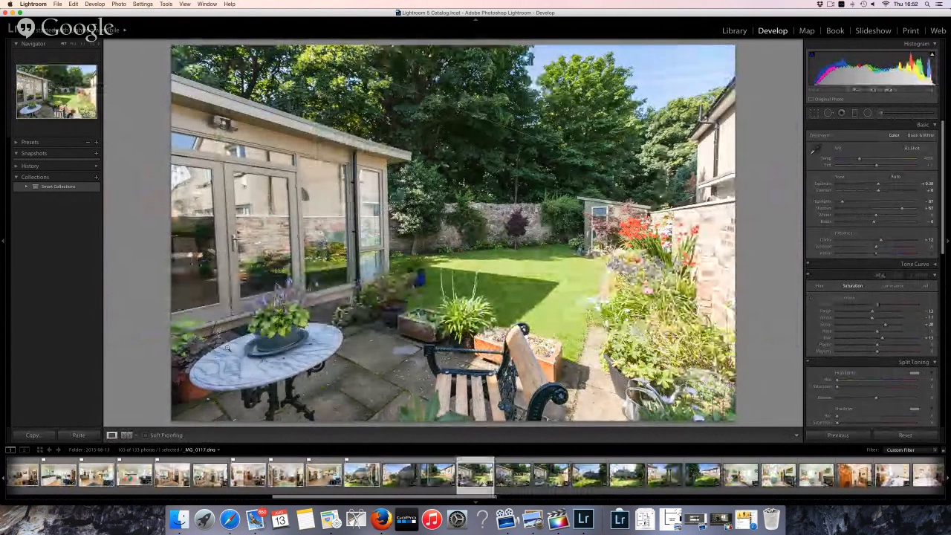
# On the purple-flower photo, set Highlights -100 and Exposure +0.25, leaving the crop unchanged
pyautogui.press('Left')
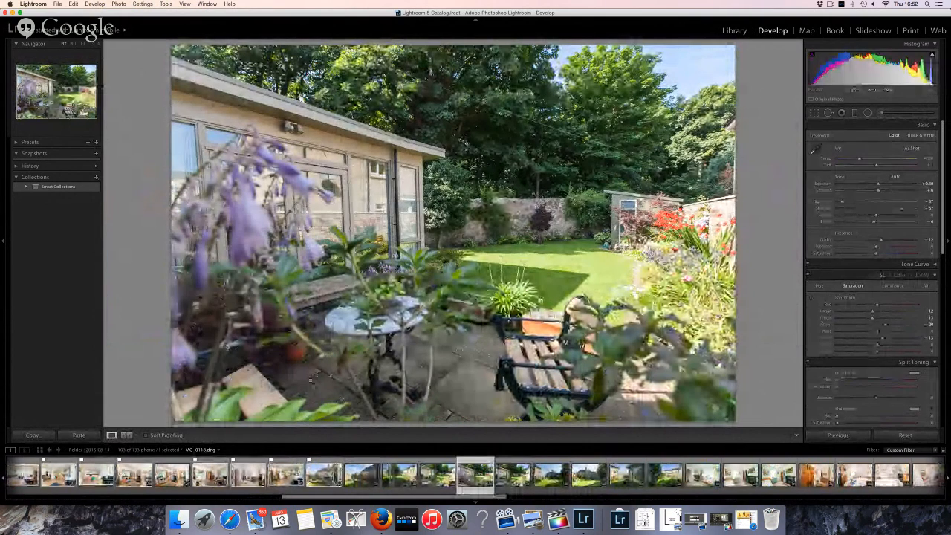
pyautogui.click(879, 112)
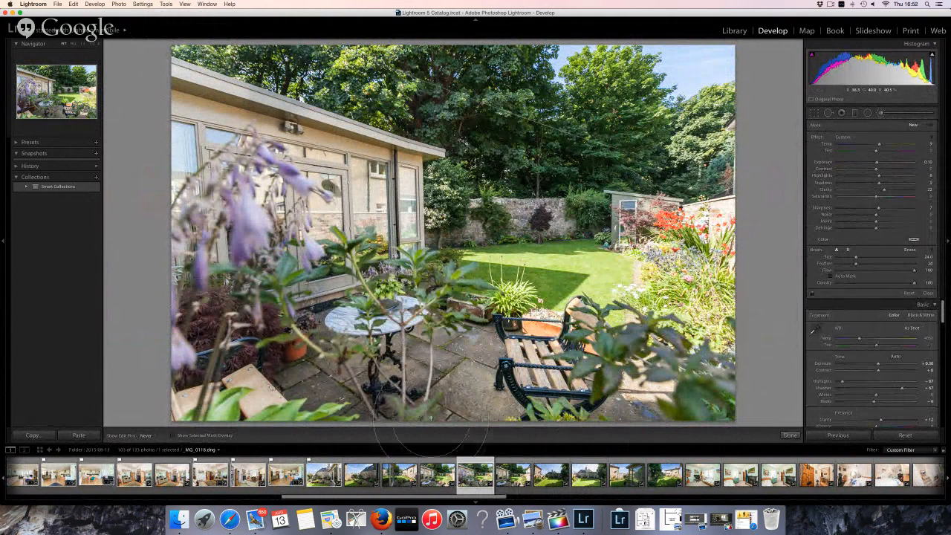
pyautogui.press('h')
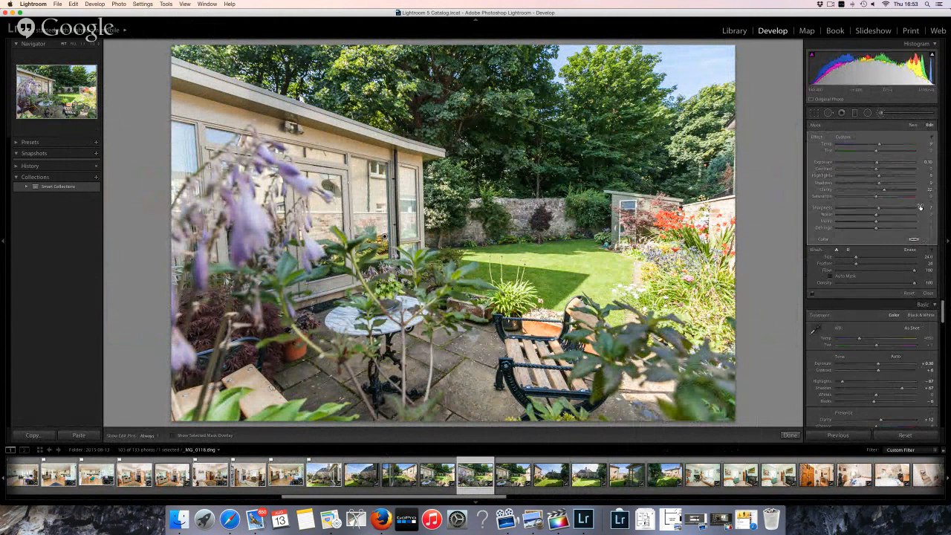
pyautogui.click(880, 114)
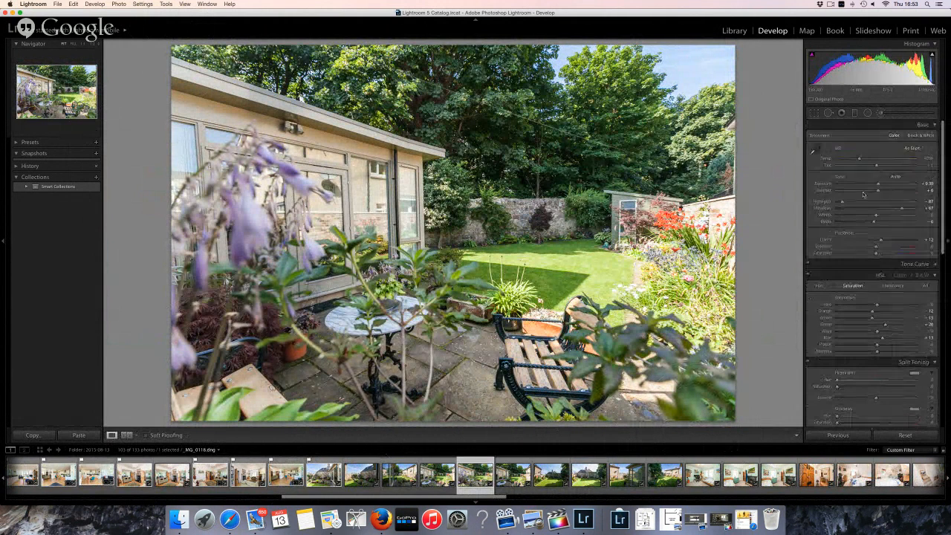
pyautogui.moveTo(840, 203); pyautogui.dragTo(834, 203)
pyautogui.moveTo(878, 186); pyautogui.dragTo(876, 186)
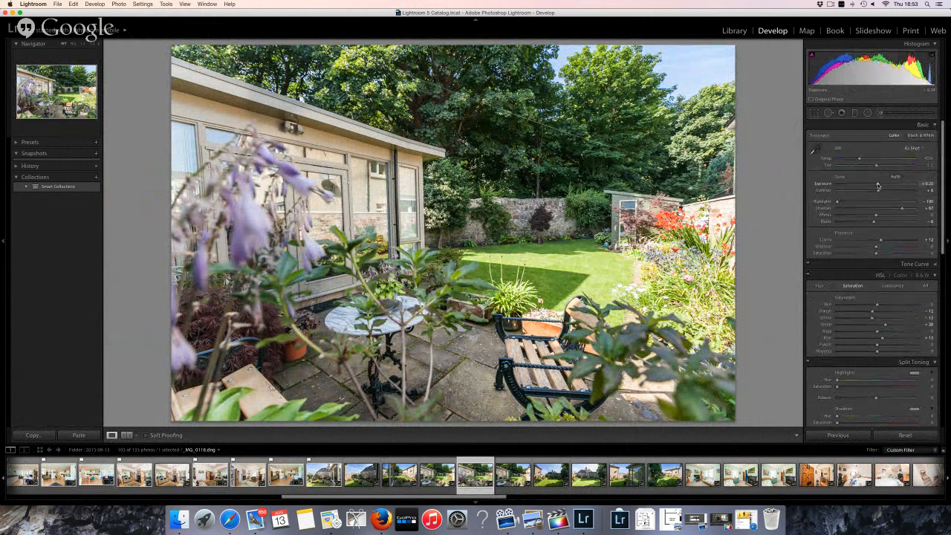
pyautogui.press('p')
pyautogui.click(815, 113)
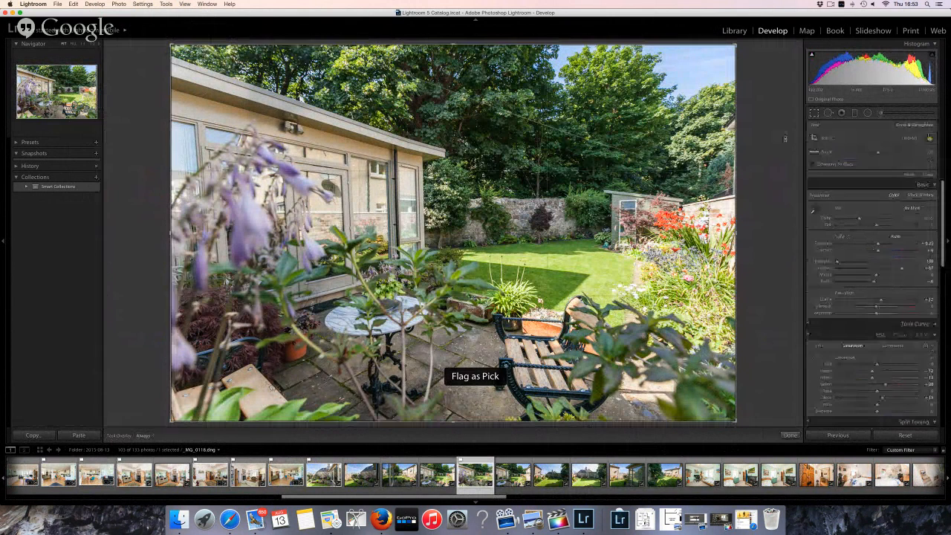
pyautogui.press('r')
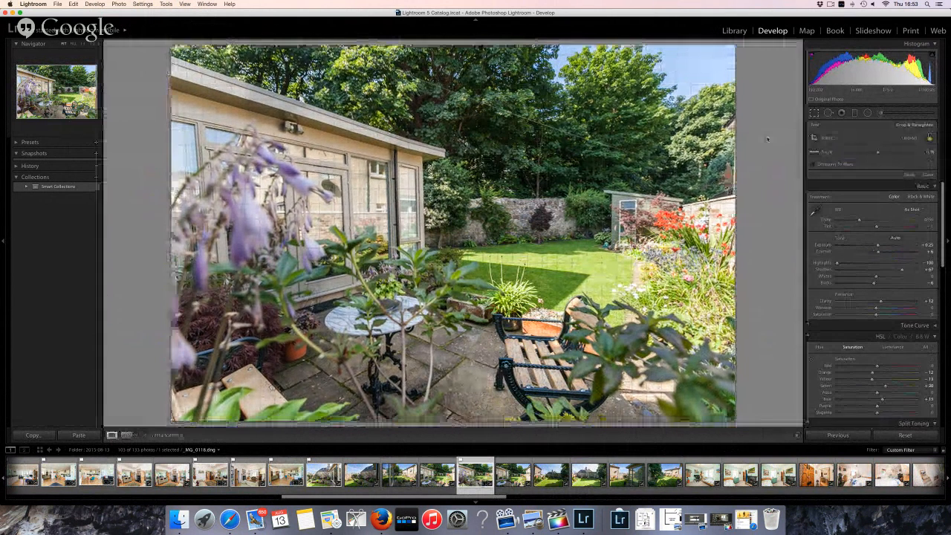
pyautogui.press('p')
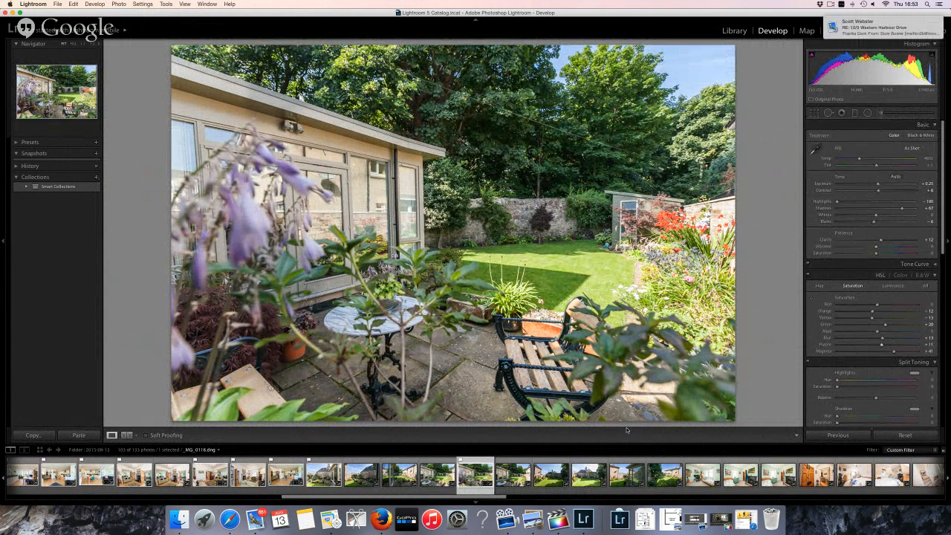
# Pick the purple-flower photo, advance to lawn-and-house photo _MG_0121, and switch to the Adjustment Brush
pyautogui.press('p')
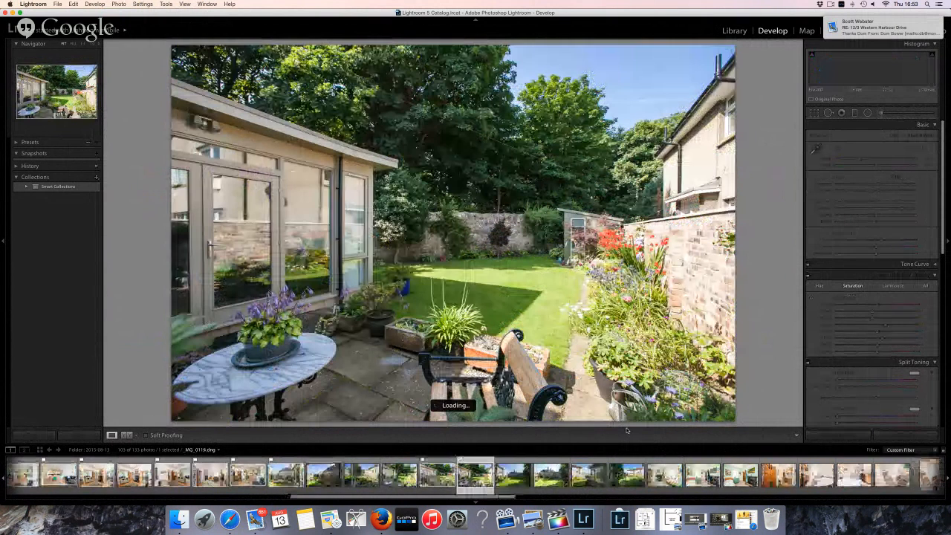
pyautogui.press('Right')
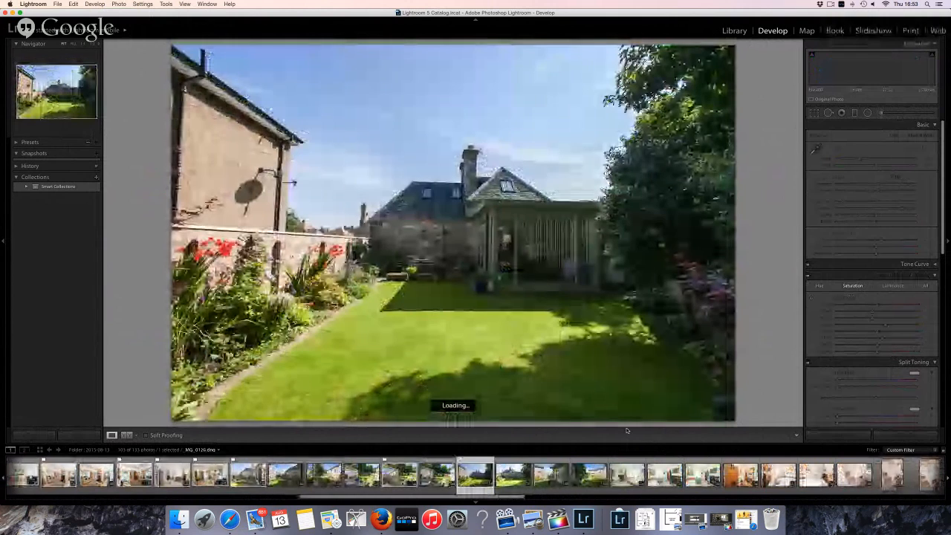
pyautogui.press('Right')
pyautogui.press('Right')
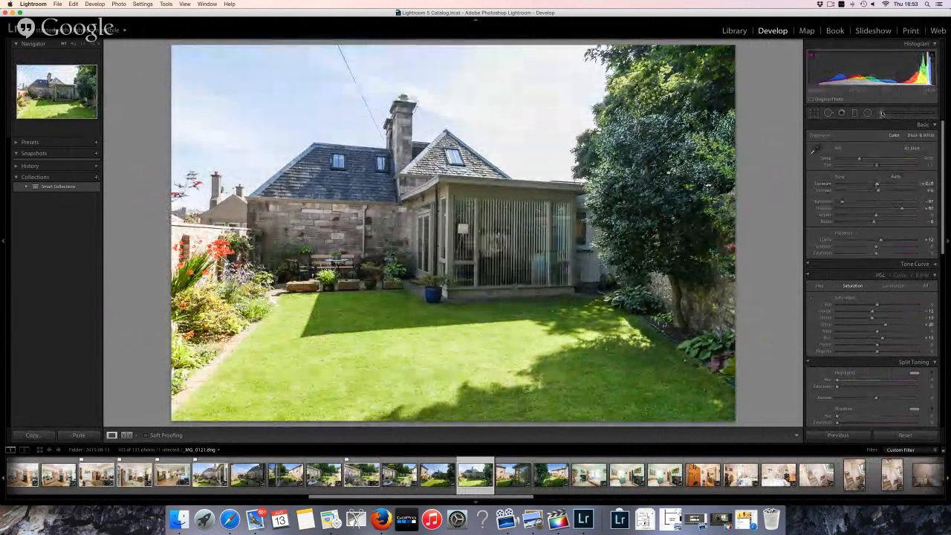
pyautogui.press('k')
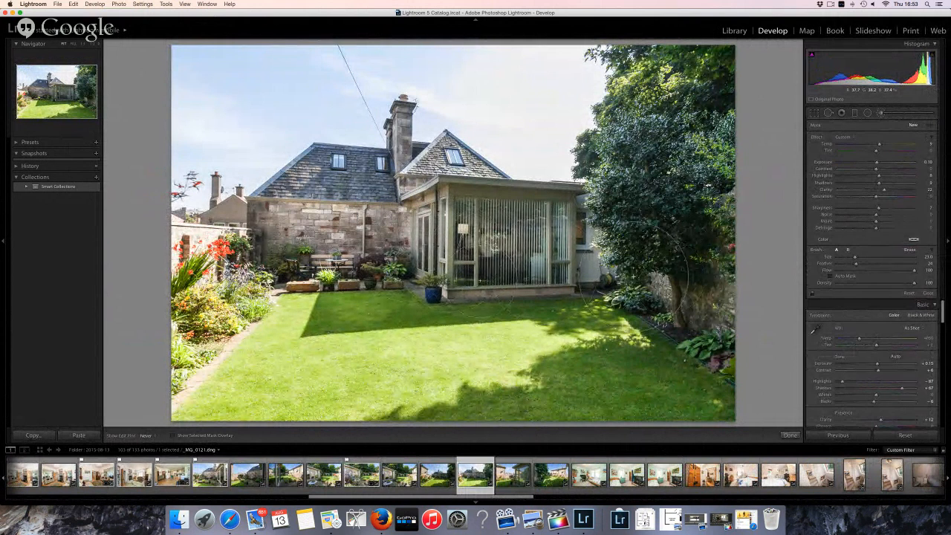
# Paint brightening strokes over the lower-right lawn, the conservatory front and blinds, and the patio
pyautogui.moveTo(576, 394); pyautogui.dragTo(609, 387)
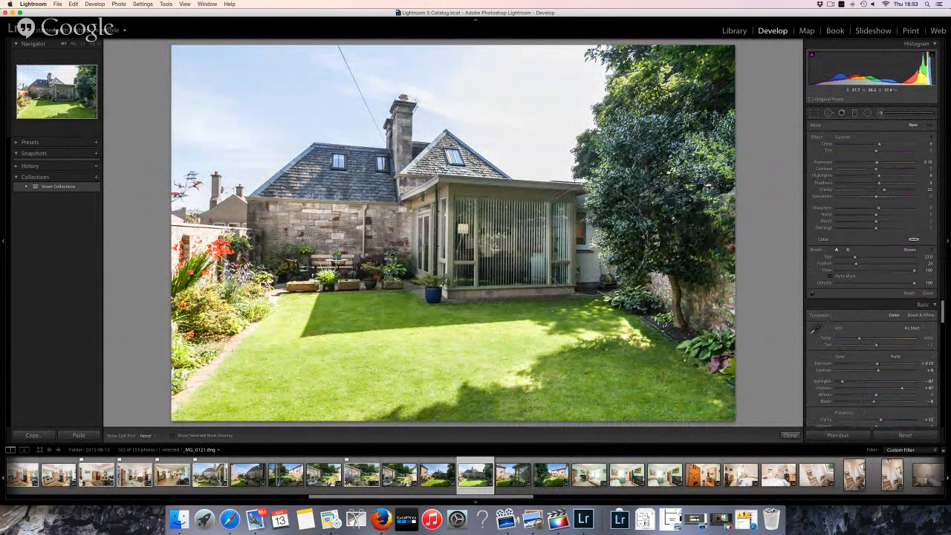
pyautogui.moveTo(505, 228)
pyautogui.mouseDown()
pyautogui.moveTo(451, 232)
pyautogui.moveTo(554, 276)
pyautogui.mouseUp()
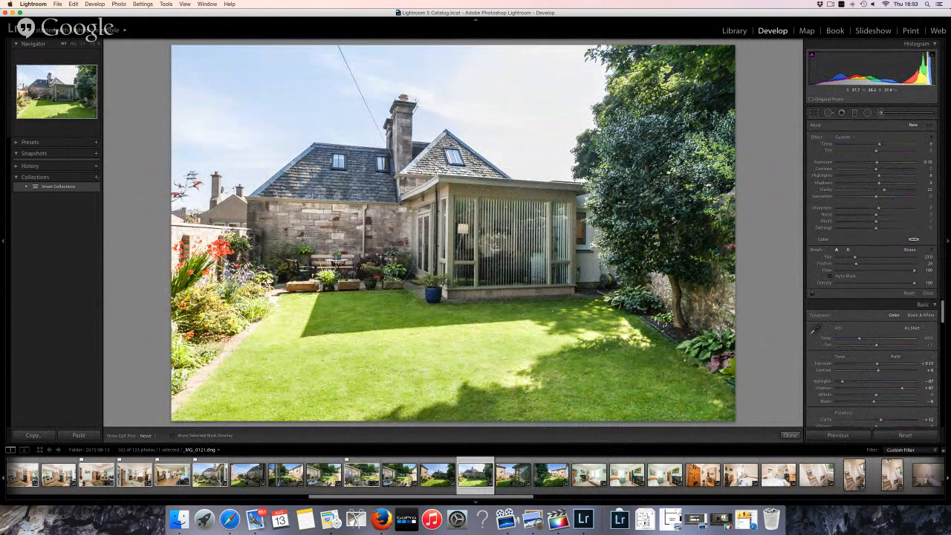
pyautogui.moveTo(376, 217)
pyautogui.mouseDown()
pyautogui.moveTo(361, 222)
pyautogui.moveTo(362, 236)
pyautogui.mouseUp()
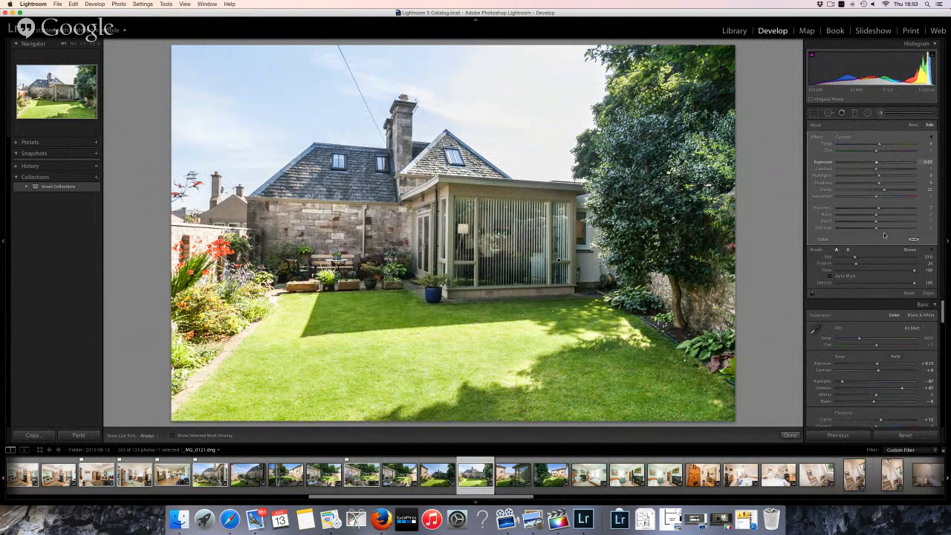
pyautogui.scroll(-5, 883, 311)
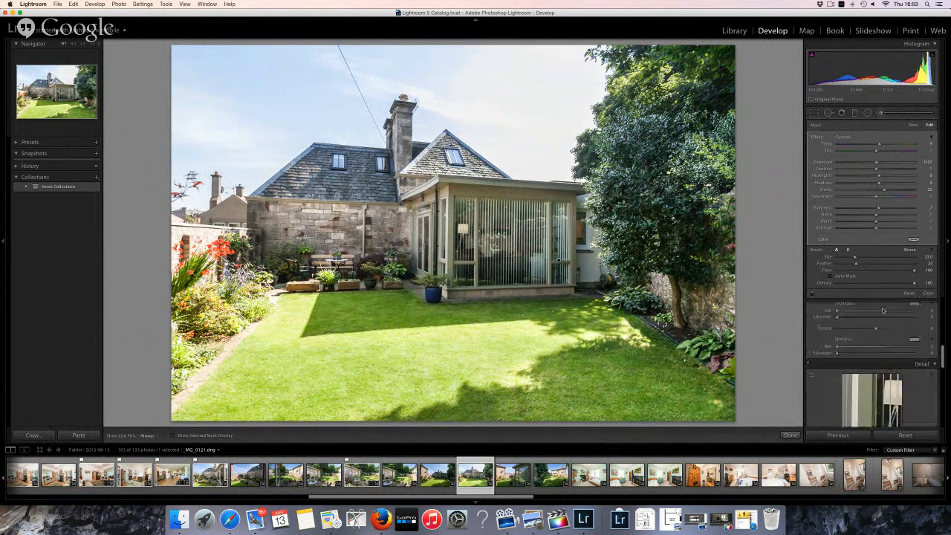
pyautogui.scroll(-3, 883, 310)
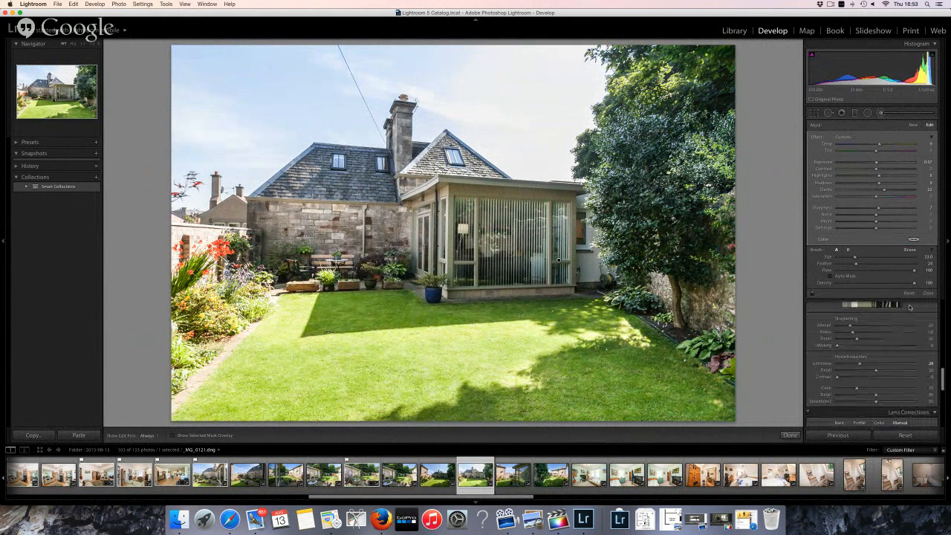
# Close the brush, split-tone the shadows at hue 37, saturation 22, and nudge Temp cooler
pyautogui.click(866, 113)
pyautogui.scroll(-3, 885, 293)
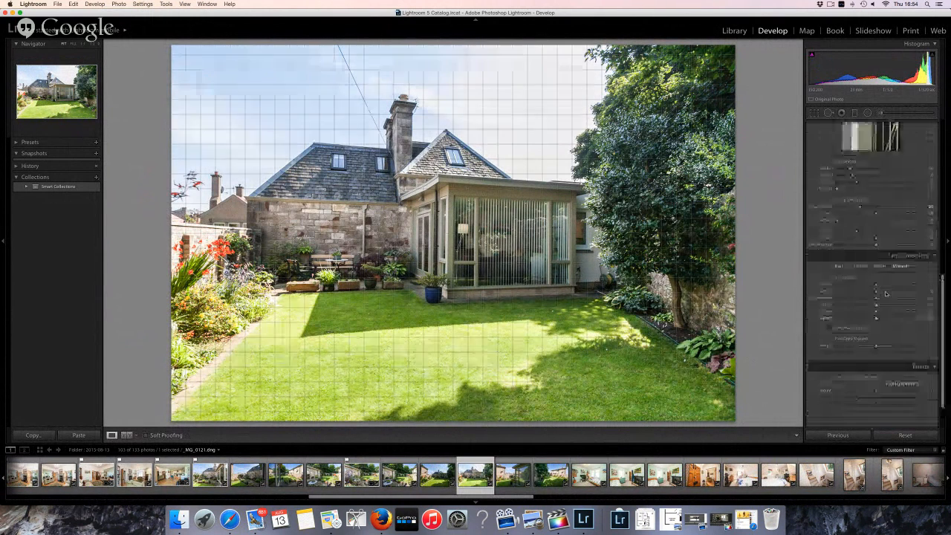
pyautogui.scroll(5, 886, 293)
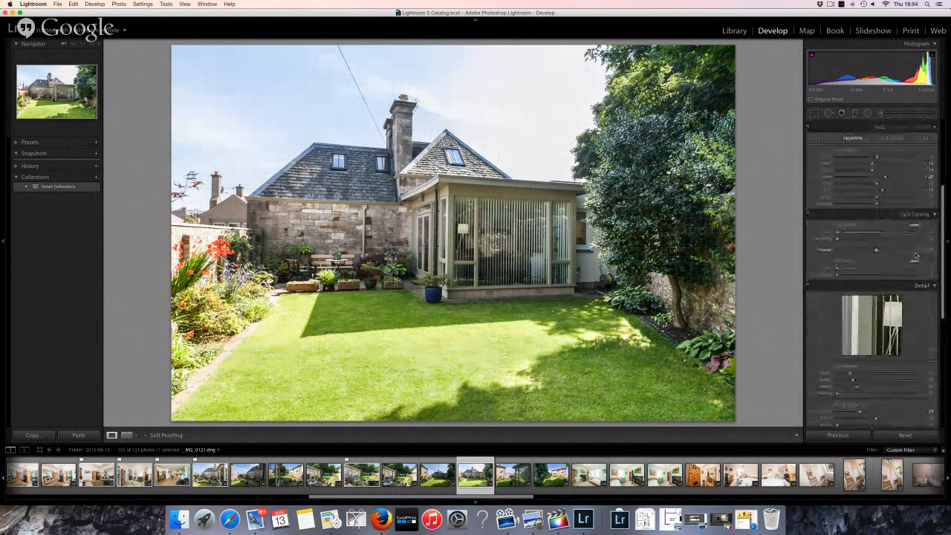
pyautogui.click(915, 259)
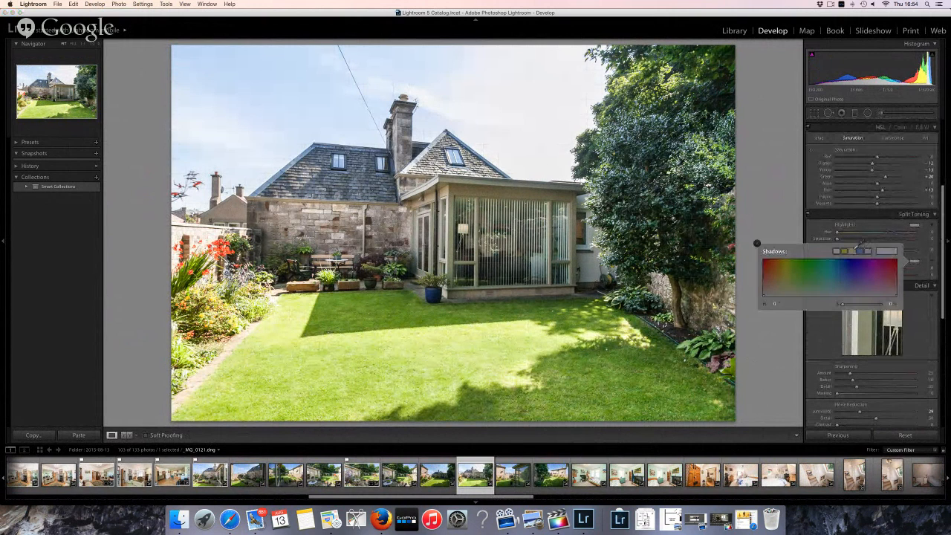
pyautogui.click(776, 287)
pyautogui.click(757, 244)
pyautogui.scroll(5, 856, 160)
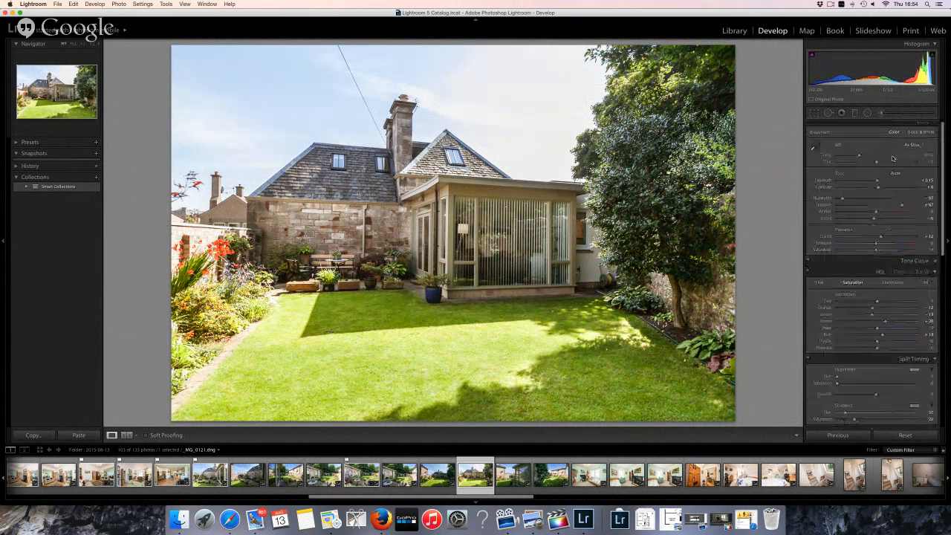
pyautogui.moveTo(860, 160); pyautogui.dragTo(858, 160)
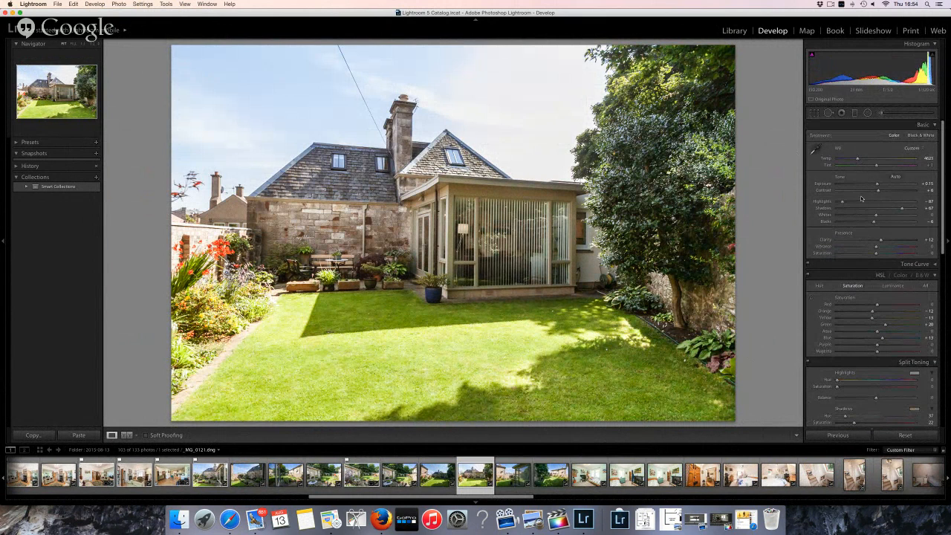
# Paint a sky brush mask with Saturation +16, close the brush, and show the Before/After view
pyautogui.click(883, 112)
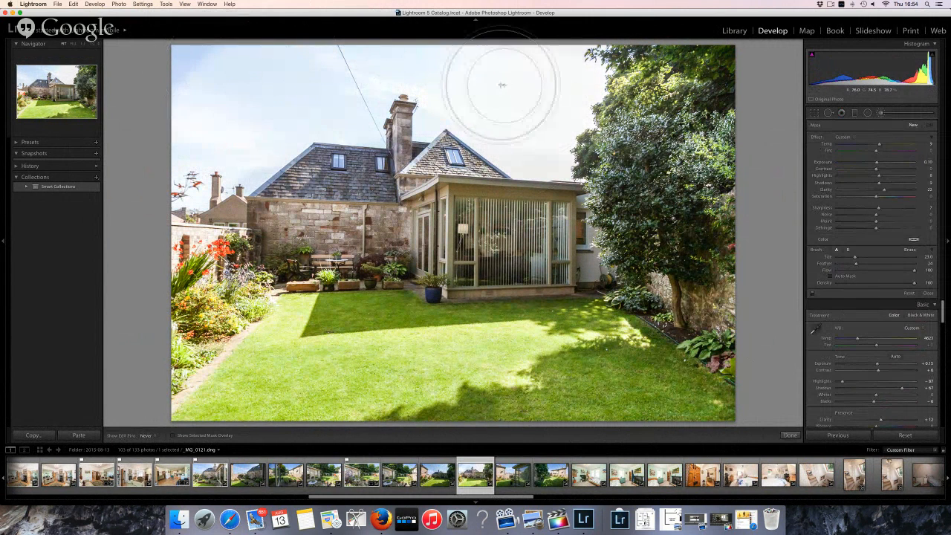
pyautogui.moveTo(579, 106)
pyautogui.mouseDown()
pyautogui.moveTo(542, 124)
pyautogui.moveTo(549, 128)
pyautogui.mouseUp()
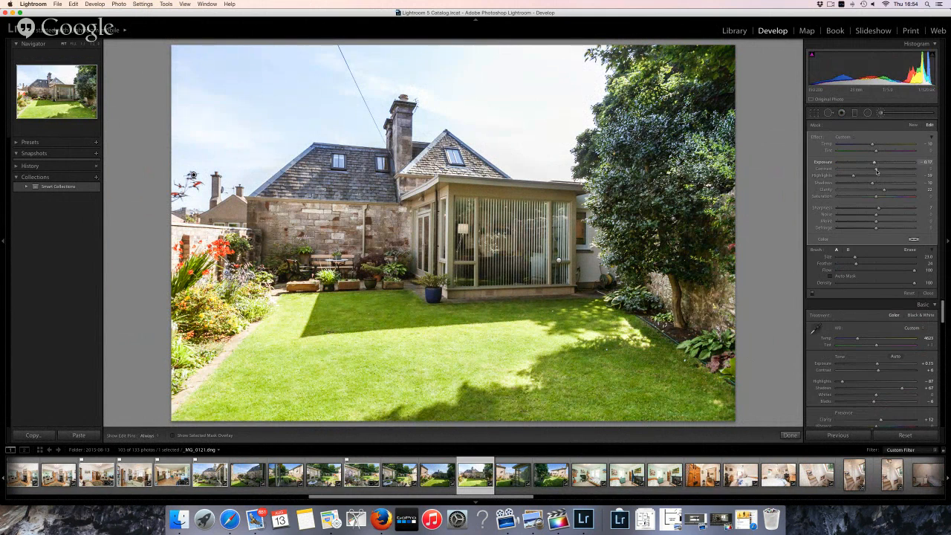
pyautogui.moveTo(877, 196); pyautogui.dragTo(883, 196)
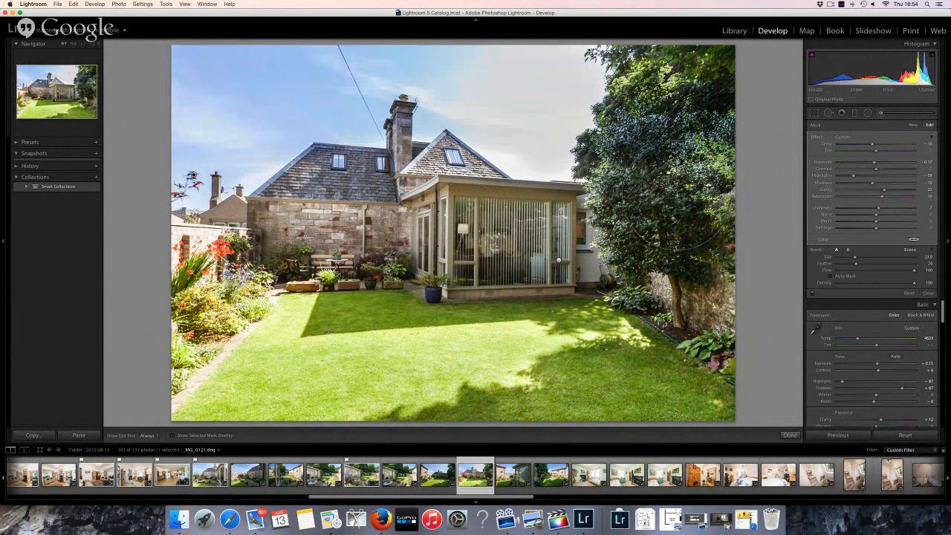
pyautogui.press('h')
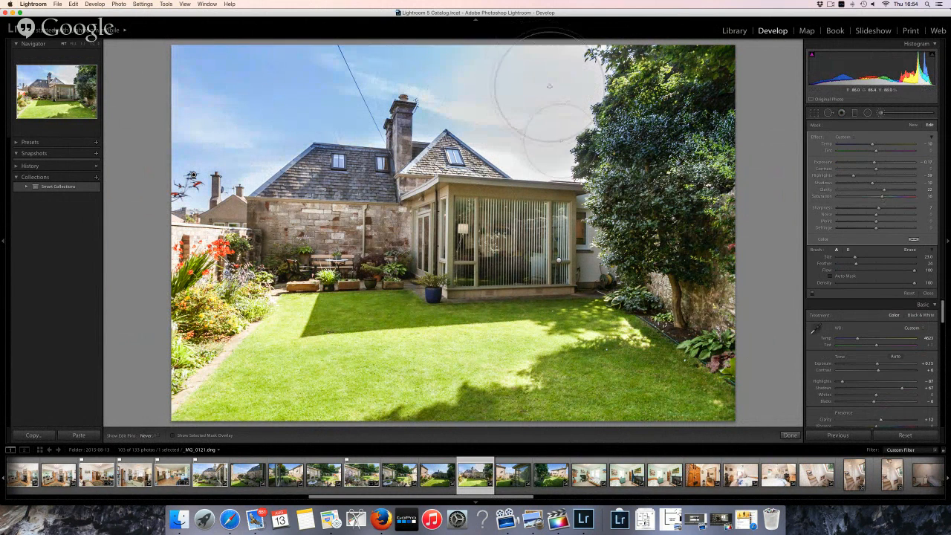
pyautogui.press('h')
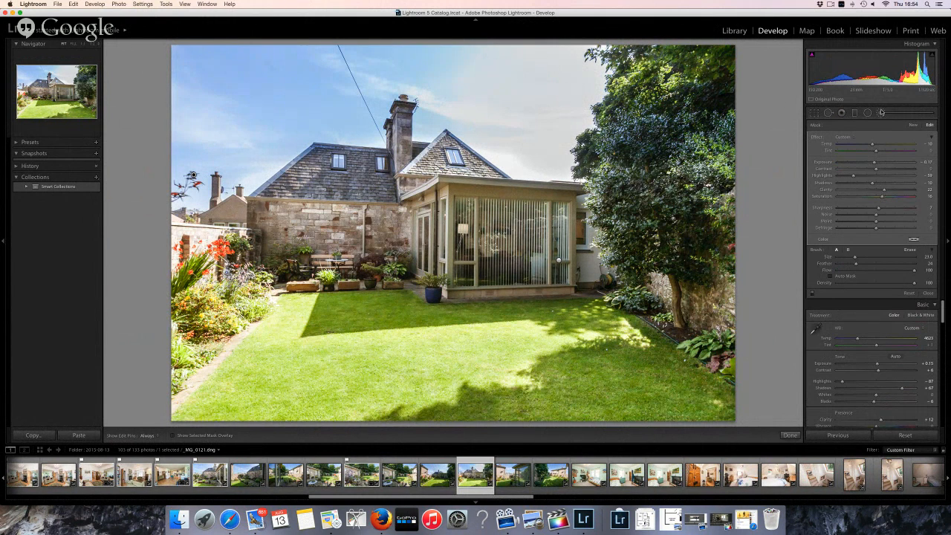
pyautogui.click(789, 436)
pyautogui.click(127, 436)
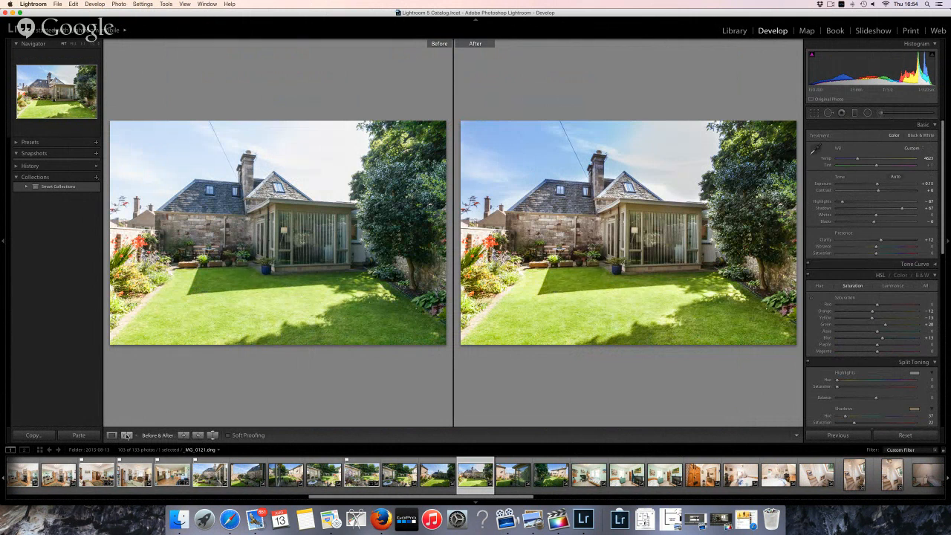
# Flag _MG_0121 as a pick and step forward to conservatory-corner photo _MG_0122
pyautogui.press('p')
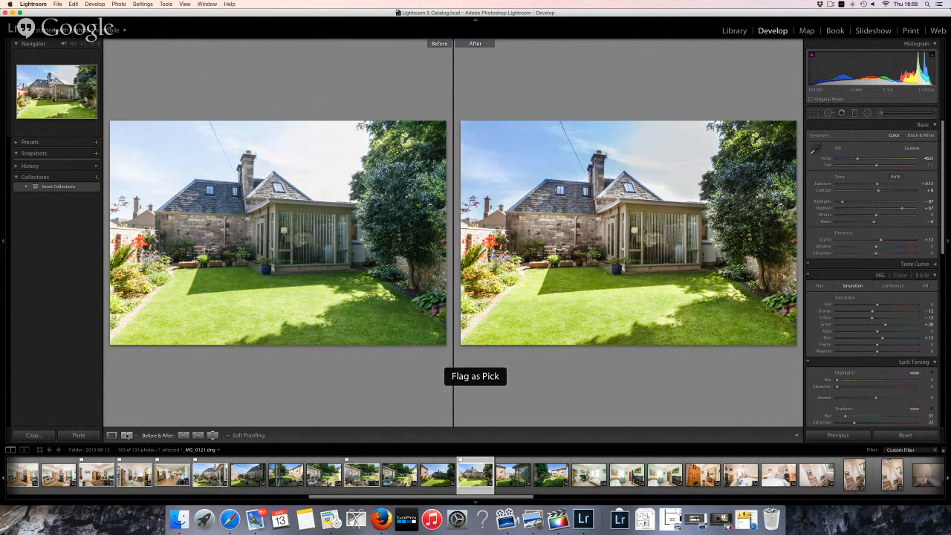
pyautogui.press('Right')
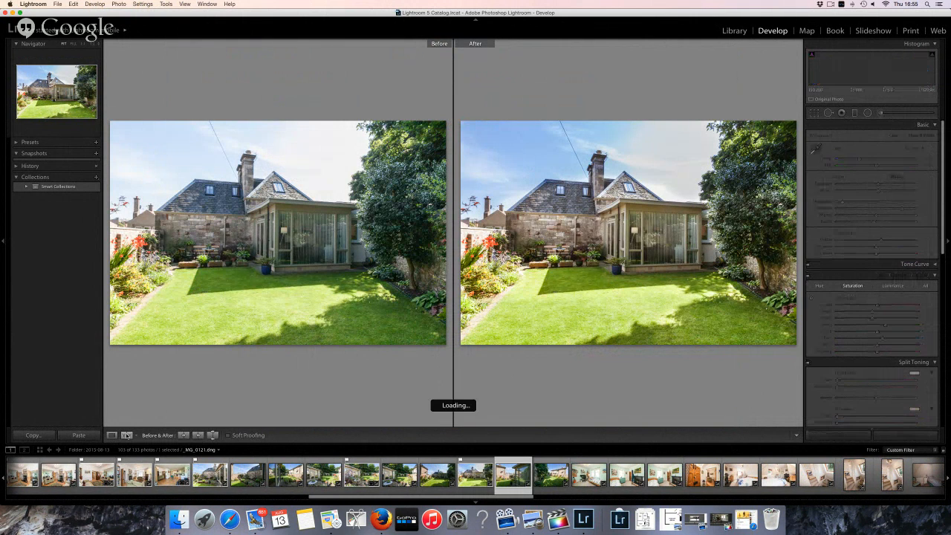
pyautogui.press('Right')
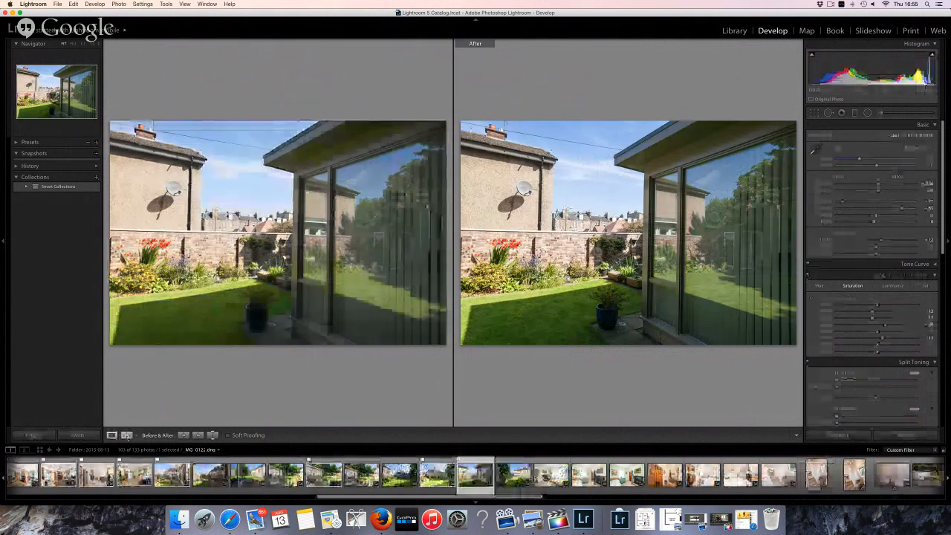
# Bring Firefox's 'Editing todays property shoots' live stream page to the front and reload it
pyautogui.press('y')
pyautogui.click(229, 519)
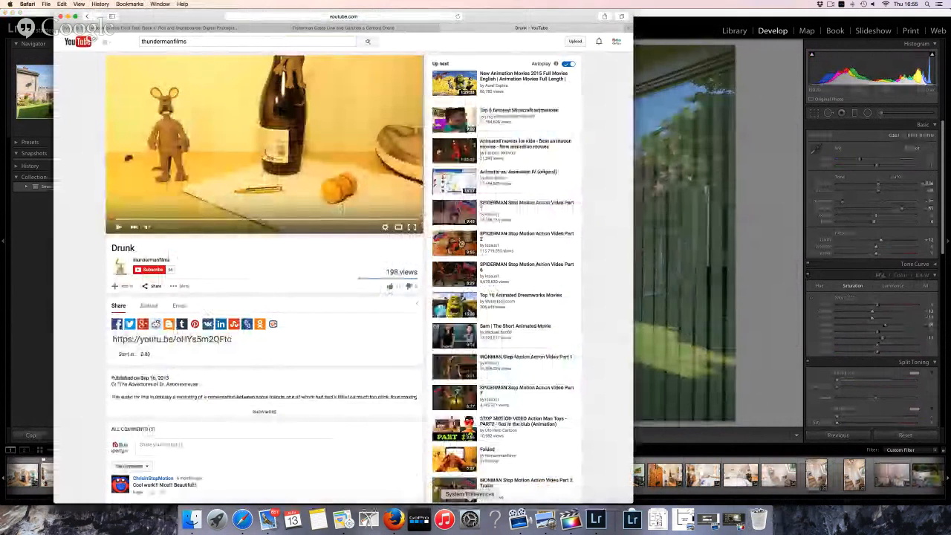
pyautogui.click(394, 519)
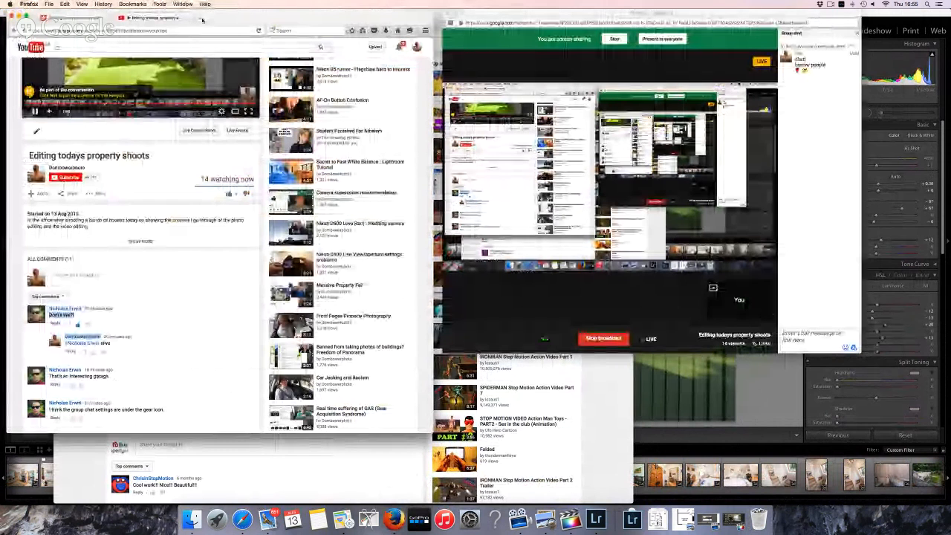
pyautogui.click(259, 30)
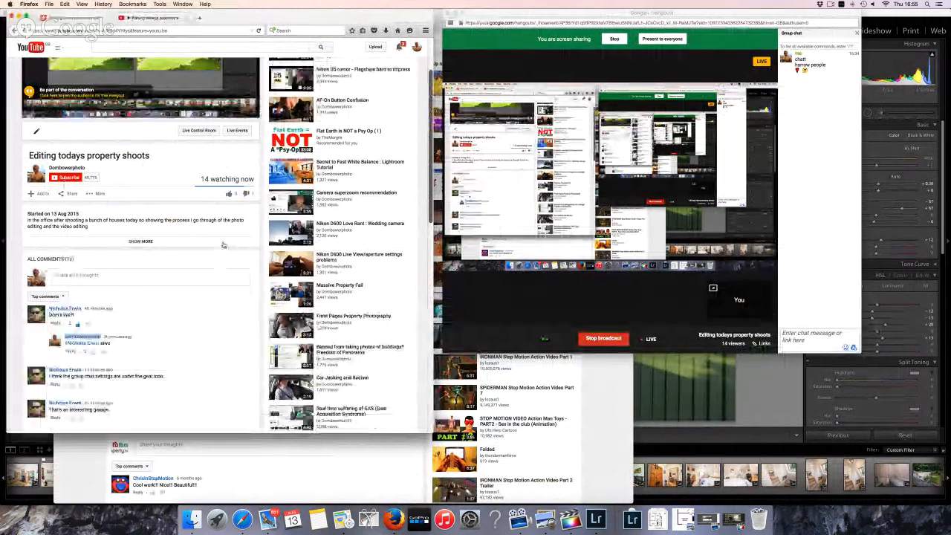
# Scroll to the live stream's comments and sort them Newest first
pyautogui.scroll(-1, 223, 245)
pyautogui.scroll(-5, 223, 245)
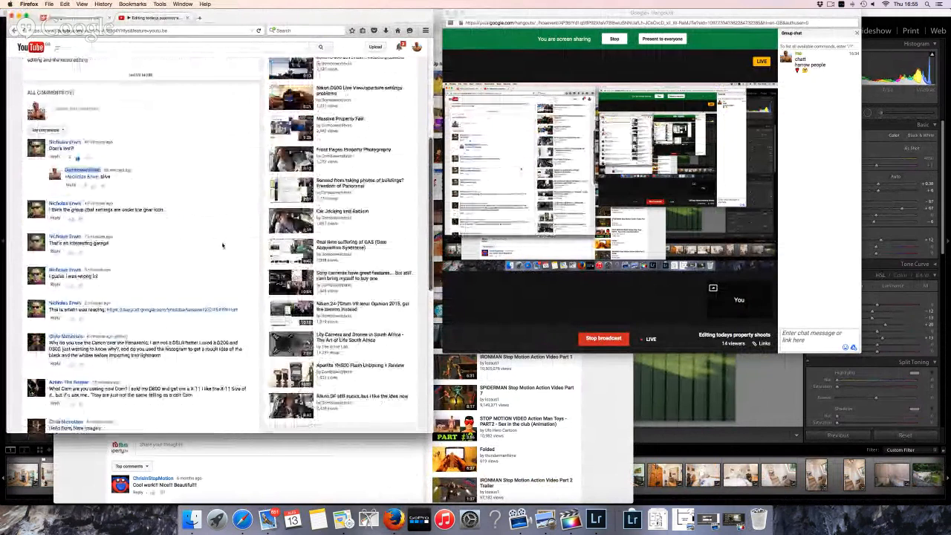
pyautogui.scroll(-7, 222, 245)
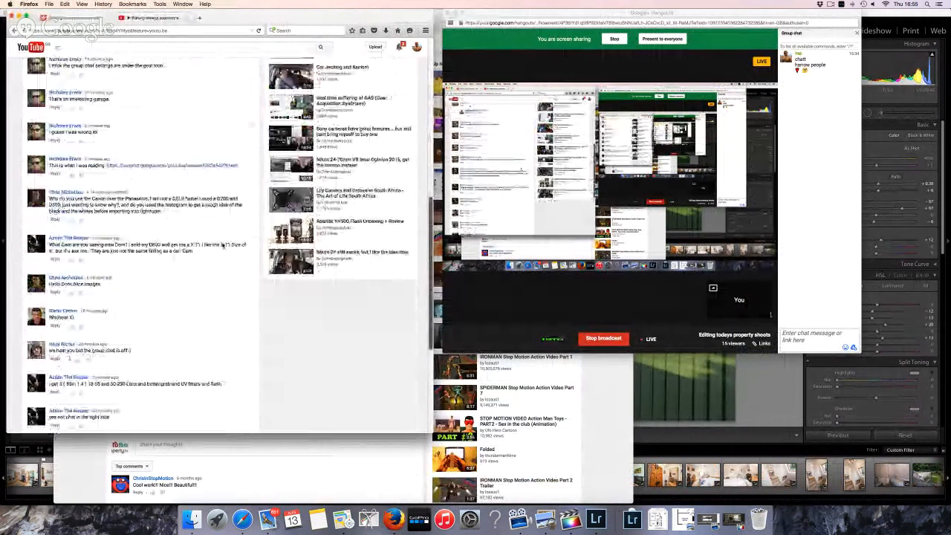
pyautogui.scroll(-1, 222, 245)
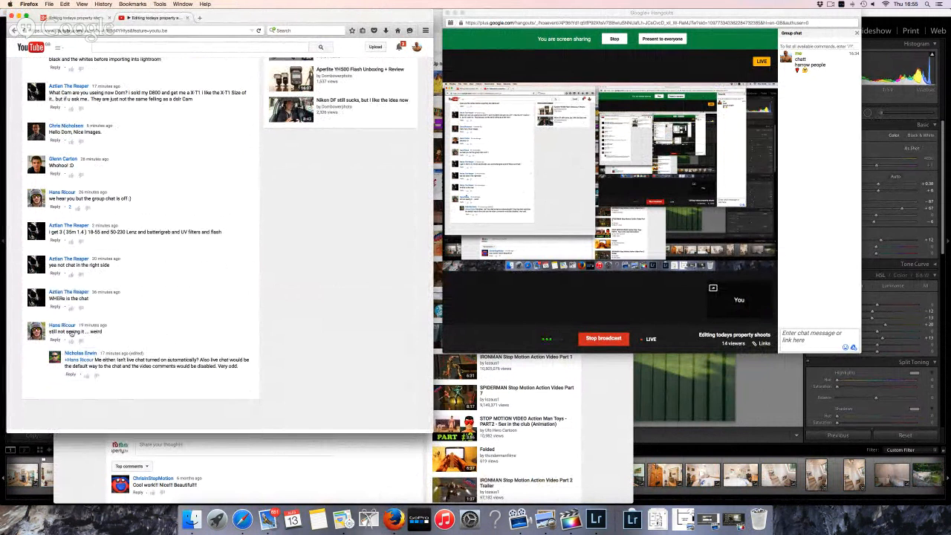
pyautogui.scroll(10, 84, 337)
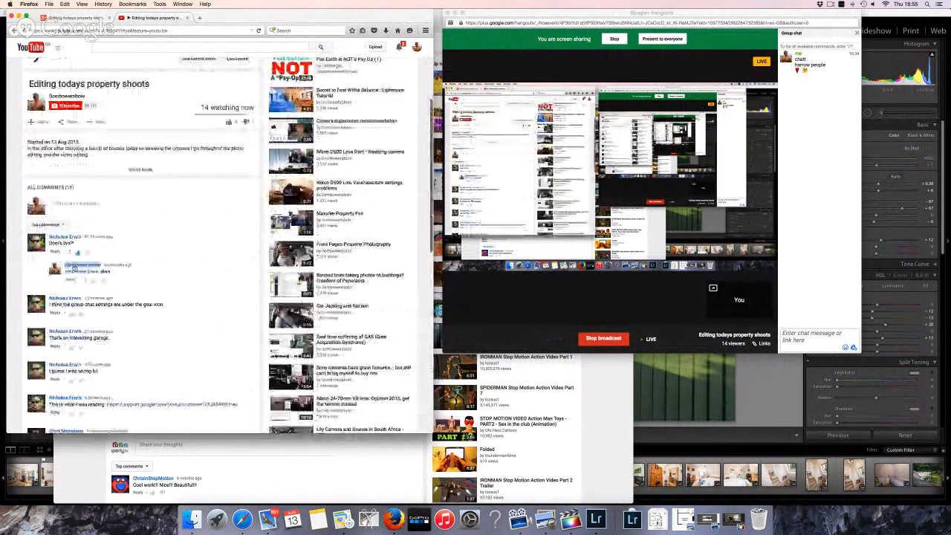
pyautogui.click(46, 224)
pyautogui.click(48, 249)
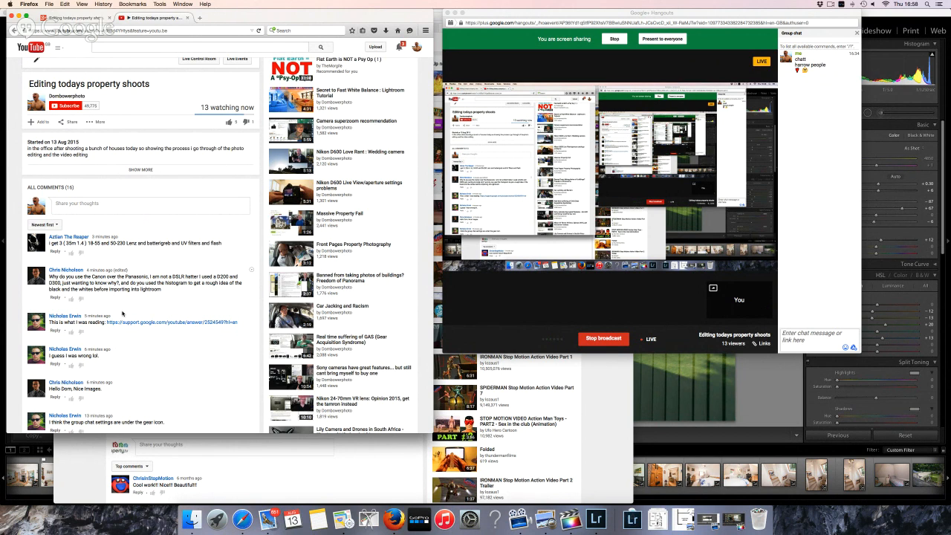
# Open the support.google.com Live chat help article and nudge the Hangouts window slightly right
pyautogui.click(135, 323)
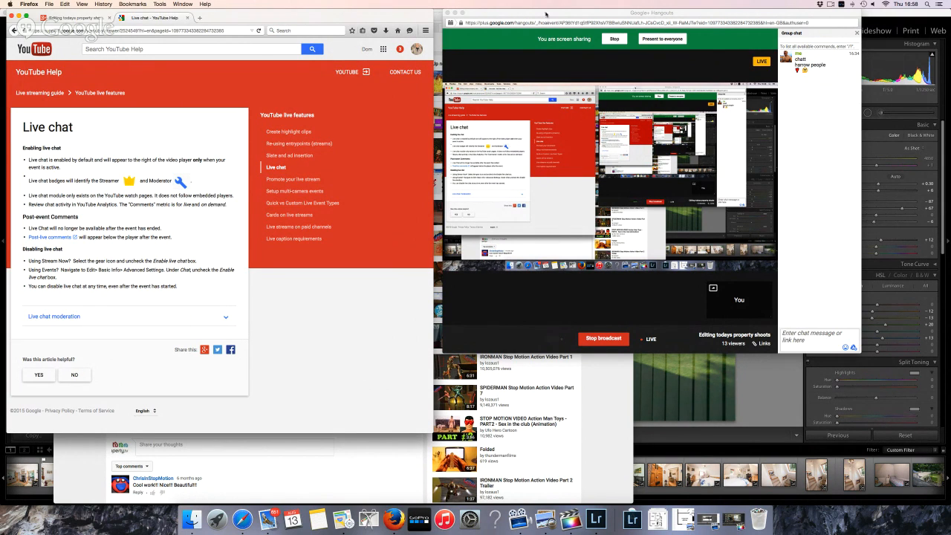
pyautogui.moveTo(545, 13); pyautogui.dragTo(554, 13)
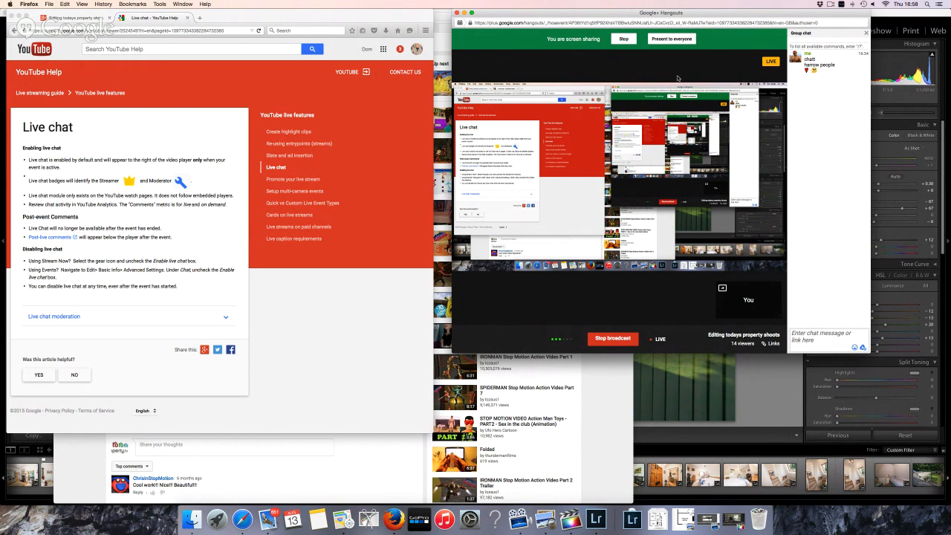
pyautogui.moveTo(654, 68)
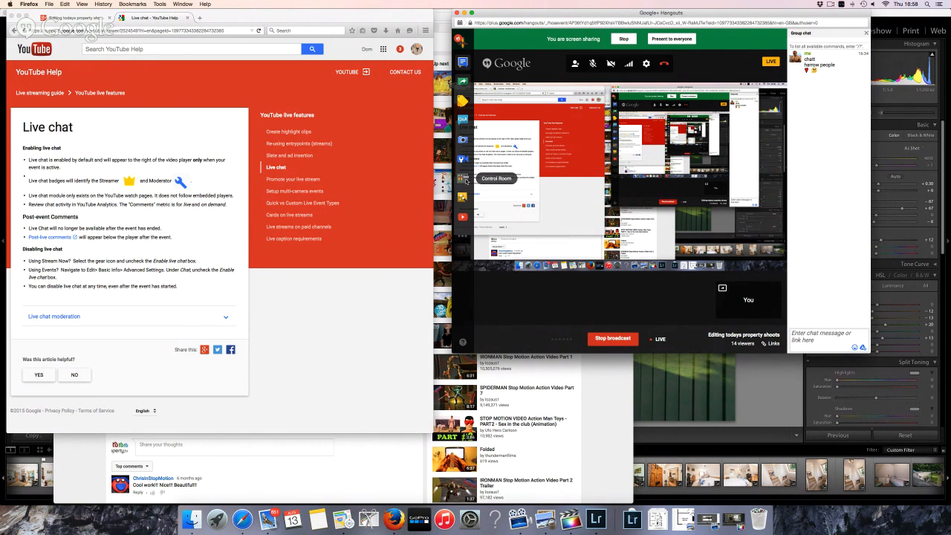
# Open the broadcast's Control Room and browse apps to add to the call
pyautogui.click(463, 179)
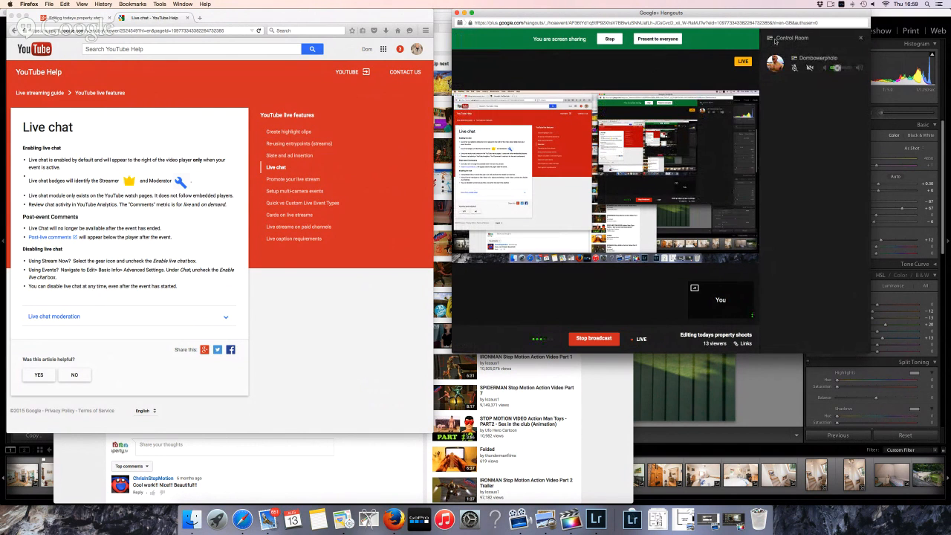
pyautogui.moveTo(519, 87)
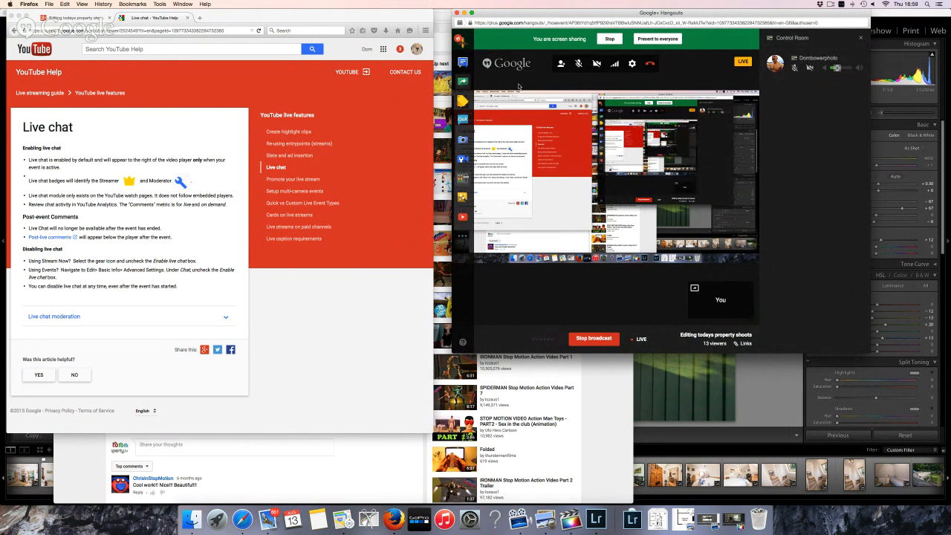
pyautogui.click(461, 235)
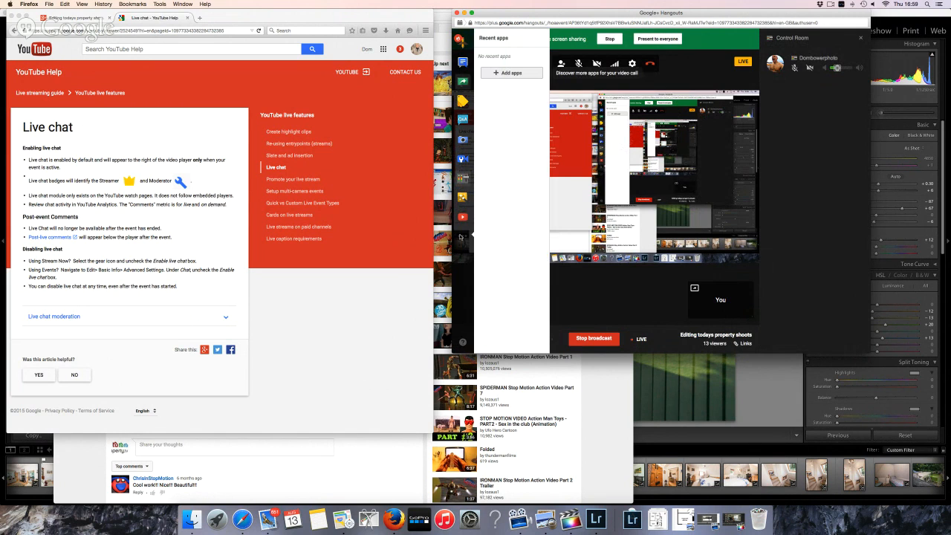
pyautogui.click(511, 73)
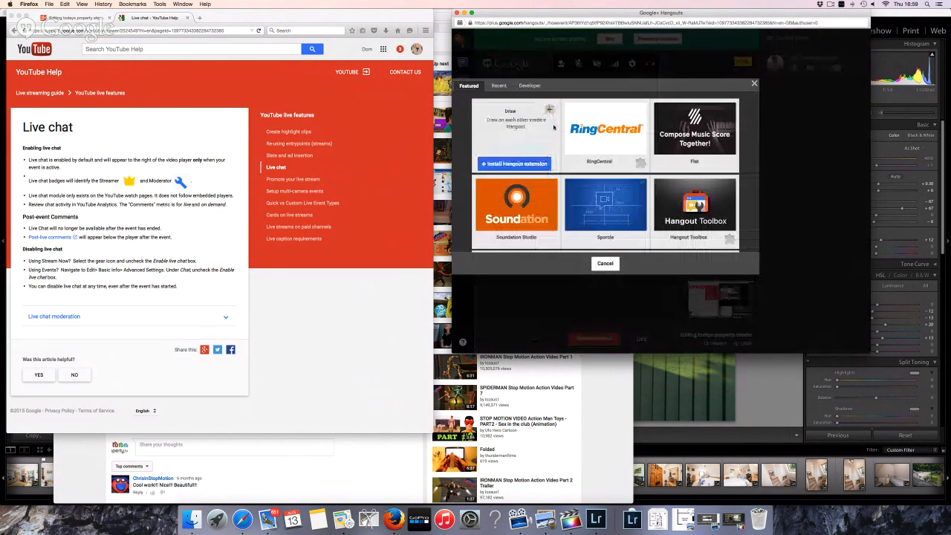
# Install Hangout Toolbox, accept its permissions, and show the group chat beside the video
pyautogui.moveTo(610, 162)
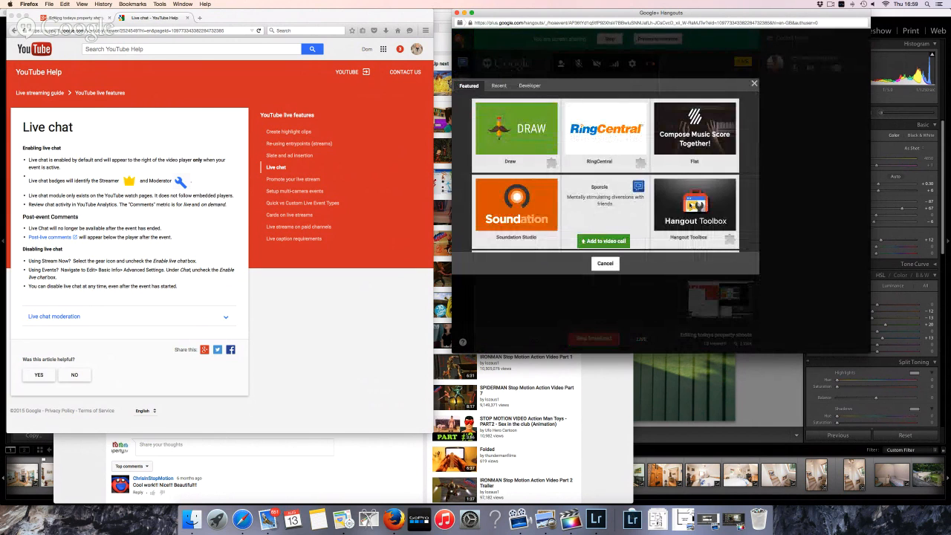
pyautogui.moveTo(701, 239)
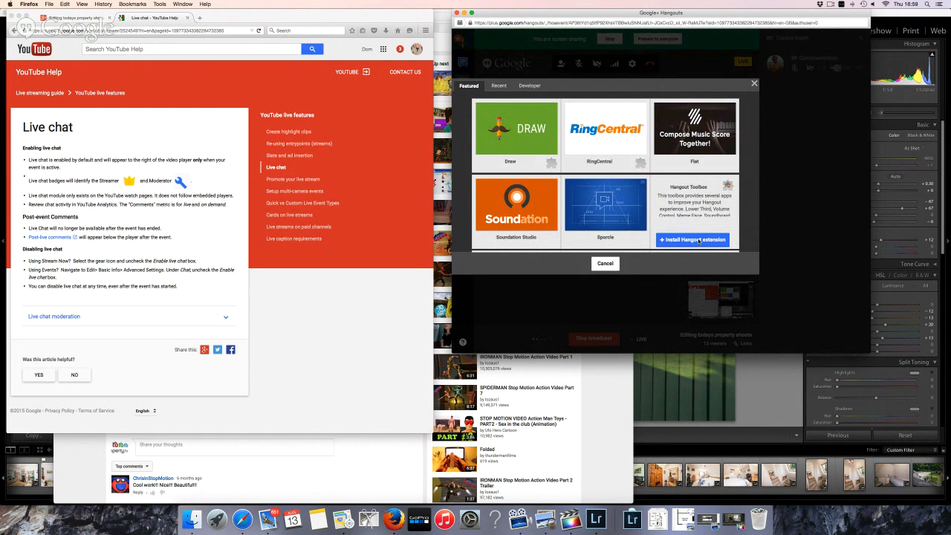
pyautogui.click(698, 240)
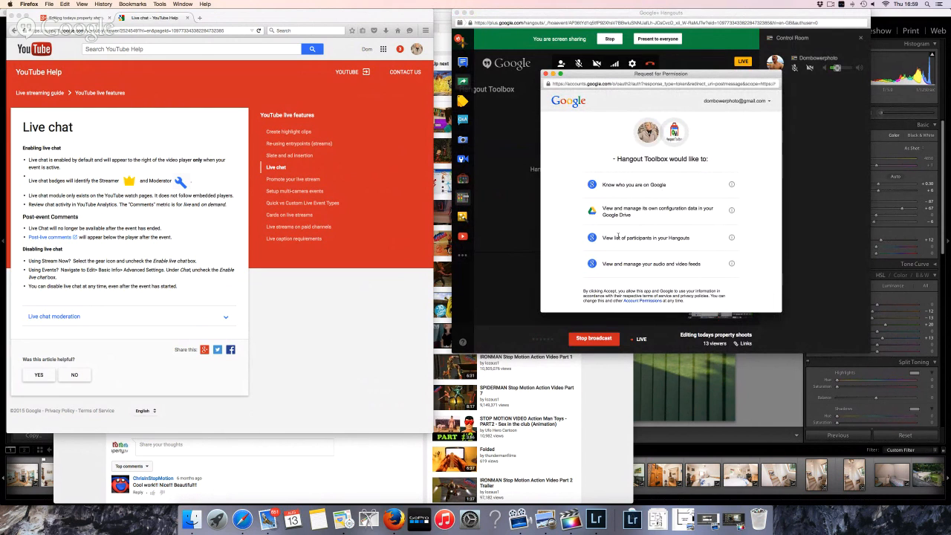
pyautogui.scroll(-2, 713, 290)
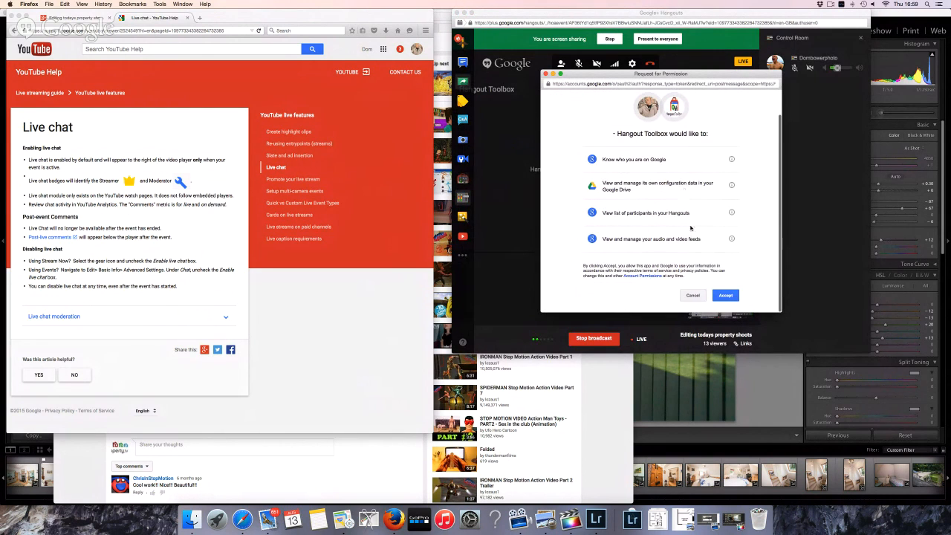
pyautogui.click(727, 296)
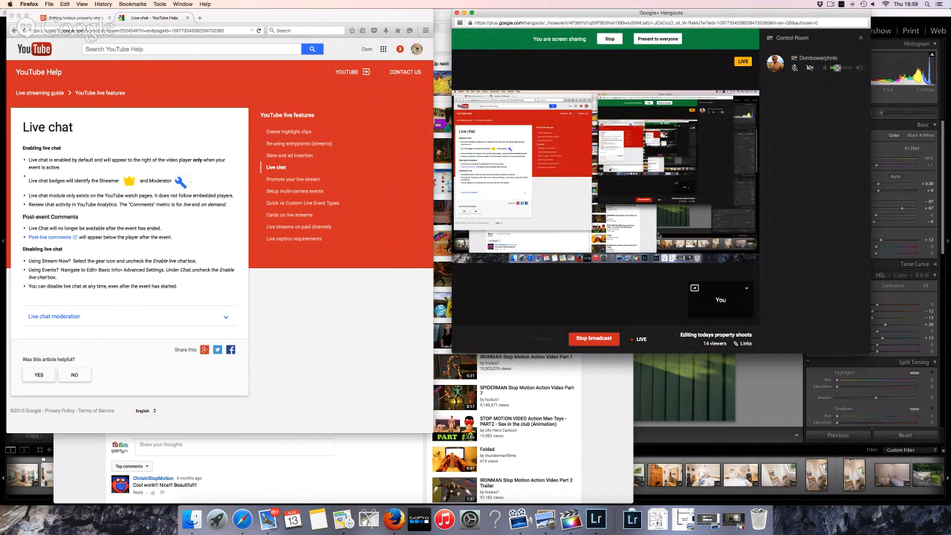
pyautogui.moveTo(708, 197)
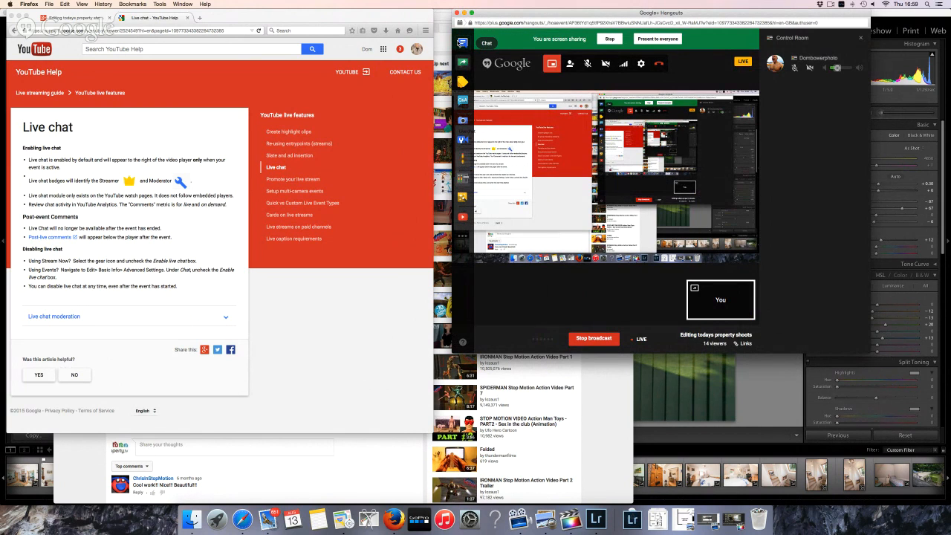
pyautogui.click(462, 42)
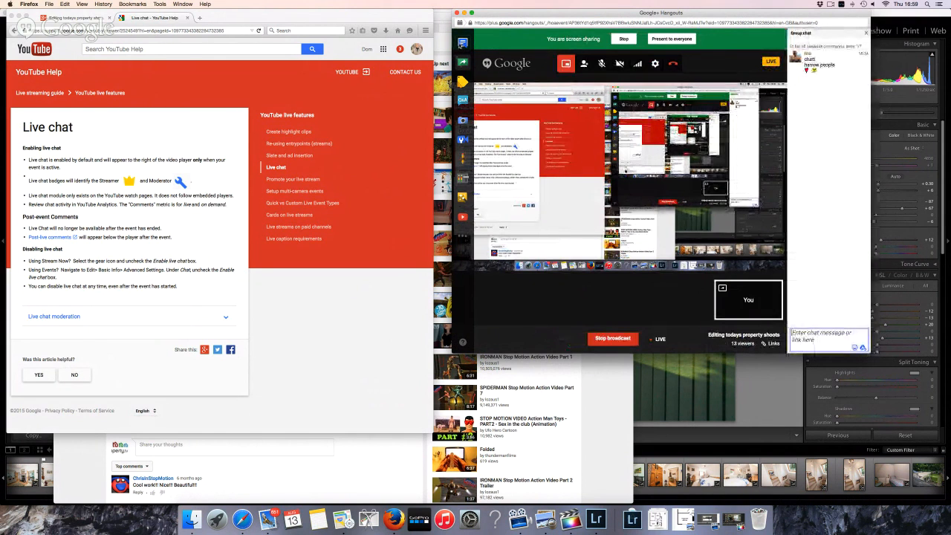
# Minimise the YouTube video window and return to the live stream's YouTube page
pyautogui.click(463, 243)
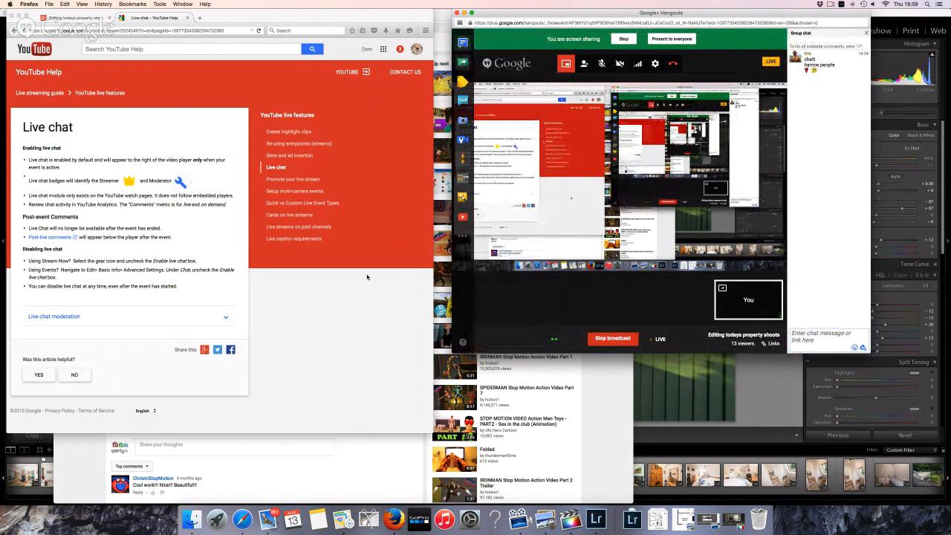
pyautogui.click(346, 443)
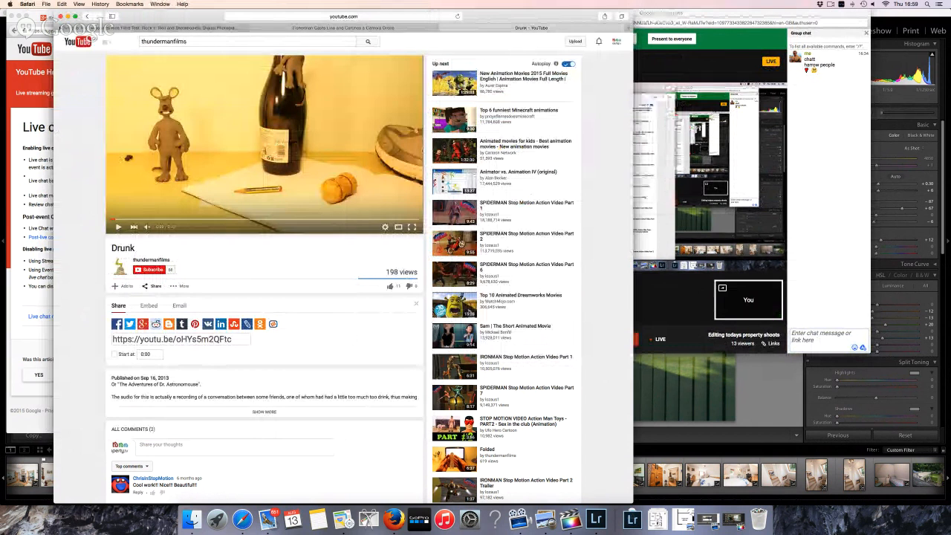
pyautogui.click(70, 16)
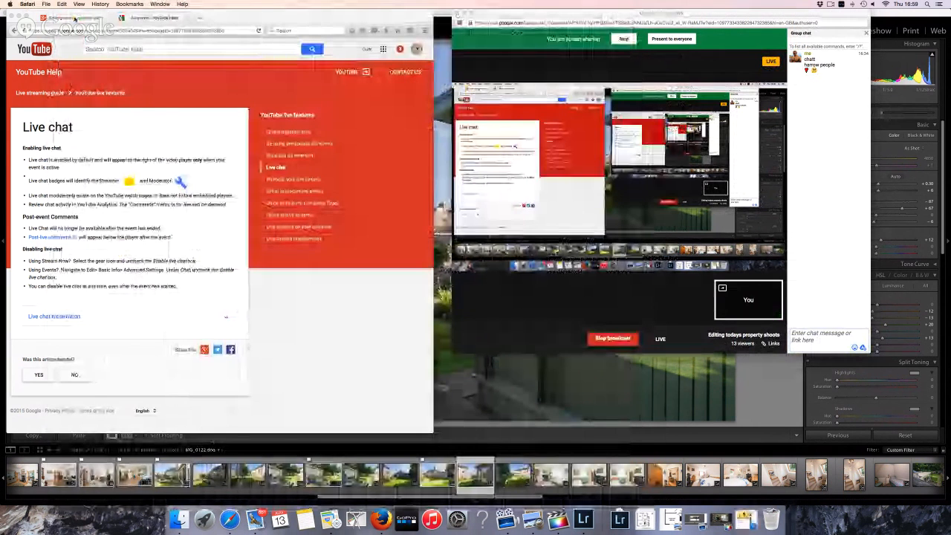
pyautogui.click(76, 19)
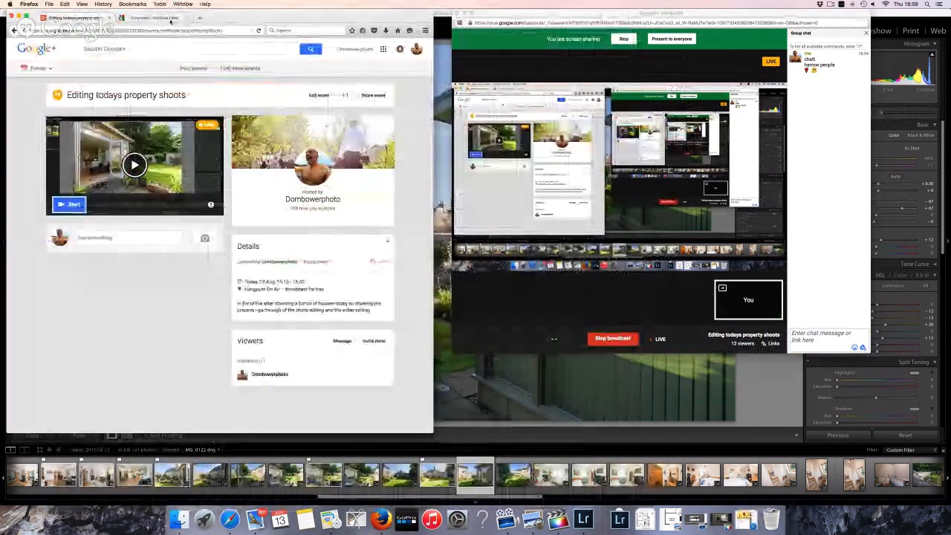
pyautogui.hotkey('ctrl', 'Tab')
pyautogui.click(14, 30)
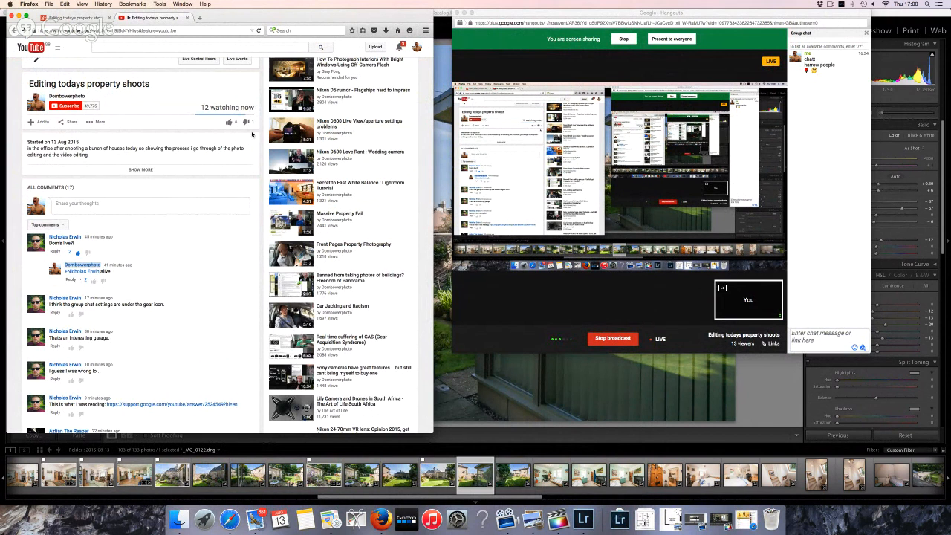
# Read through the stream comments, then bring Lightroom back in front
pyautogui.scroll(-10, 196, 173)
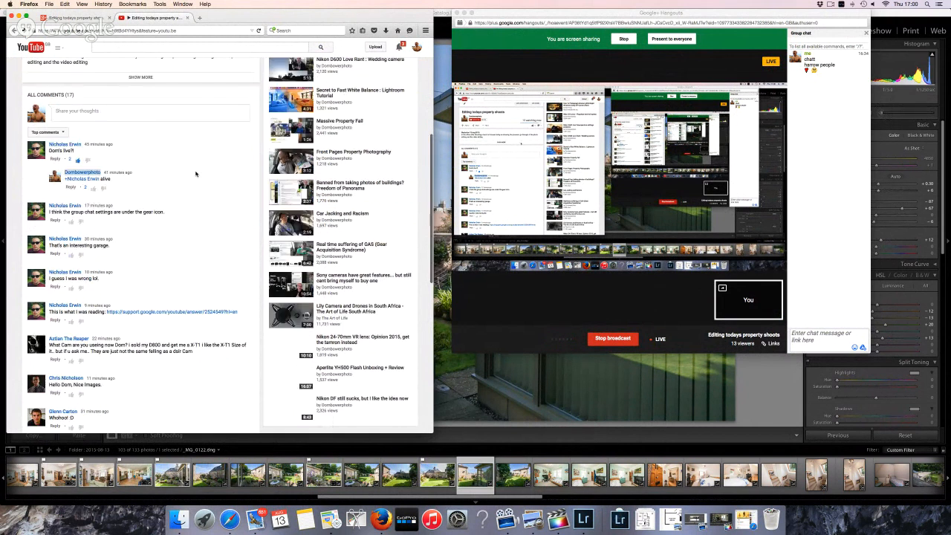
pyautogui.scroll(-3, 198, 175)
pyautogui.scroll(15, 198, 174)
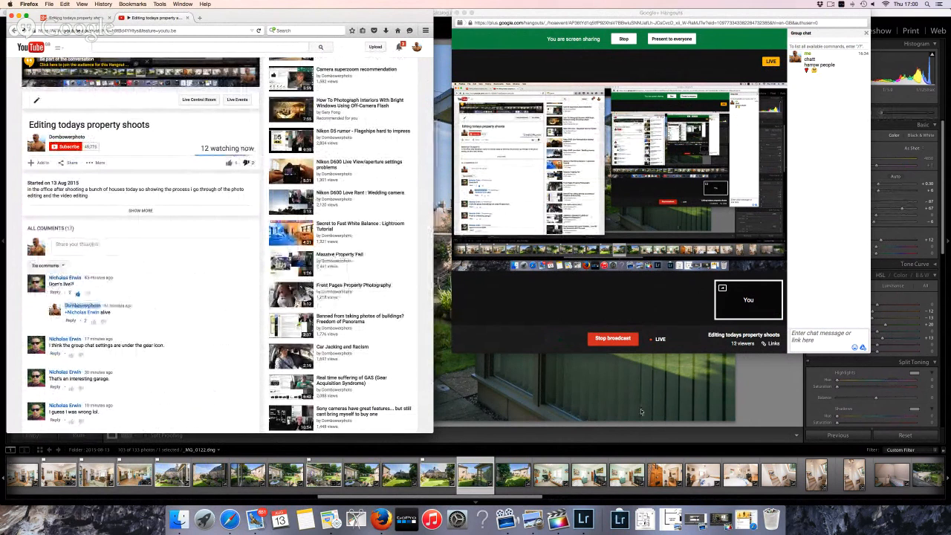
pyautogui.click(587, 404)
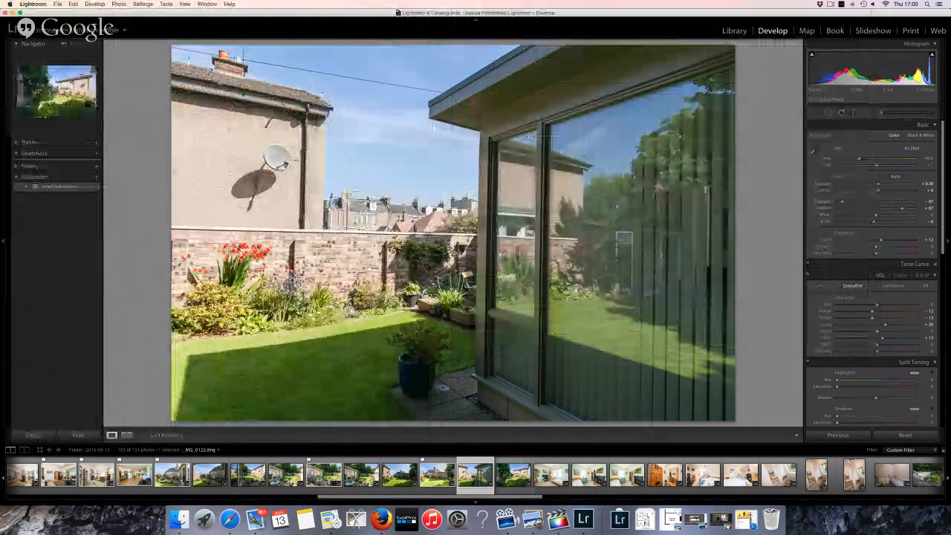
# Reduce Shadows to +42 and Exposure slightly on bedroom photo _MG_0125, and flag it as a pick
pyautogui.click(513, 475)
pyautogui.press('Right')
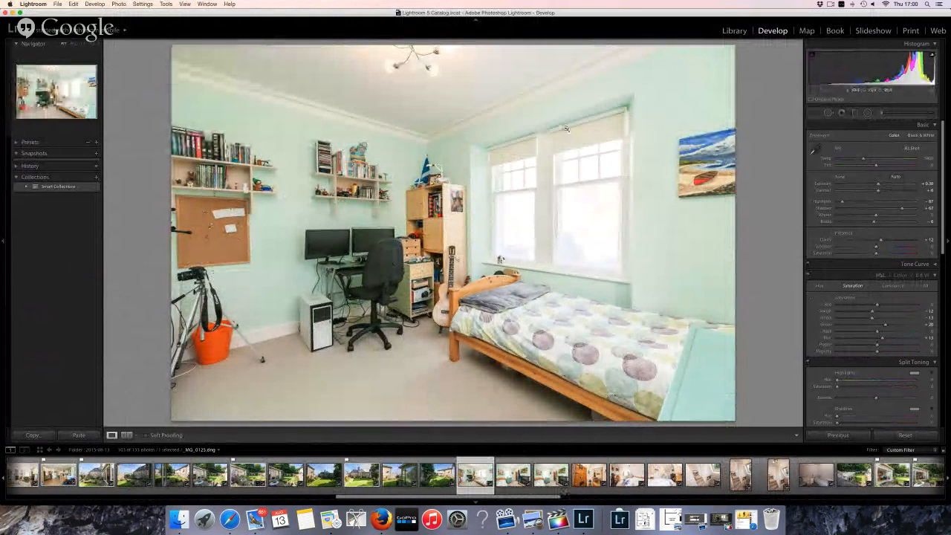
pyautogui.click(892, 210)
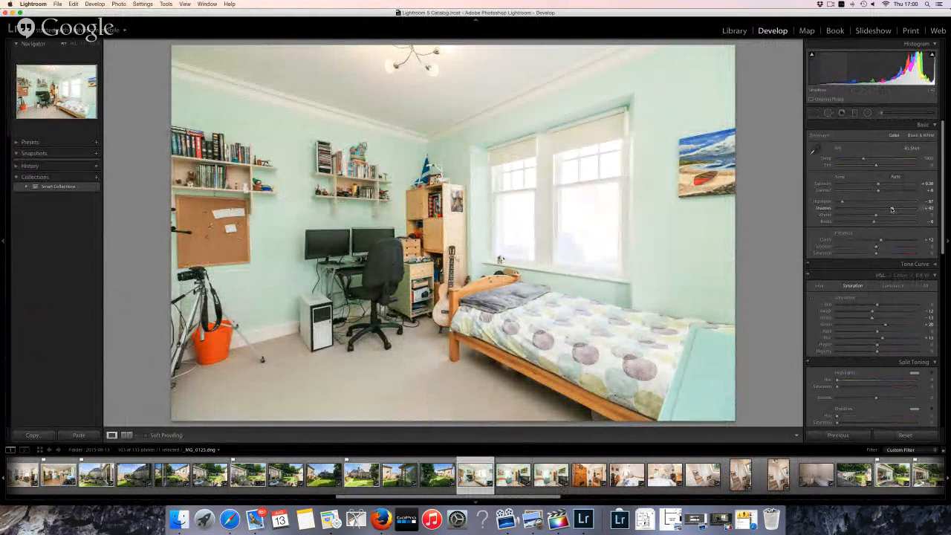
pyautogui.moveTo(879, 186); pyautogui.dragTo(877, 186)
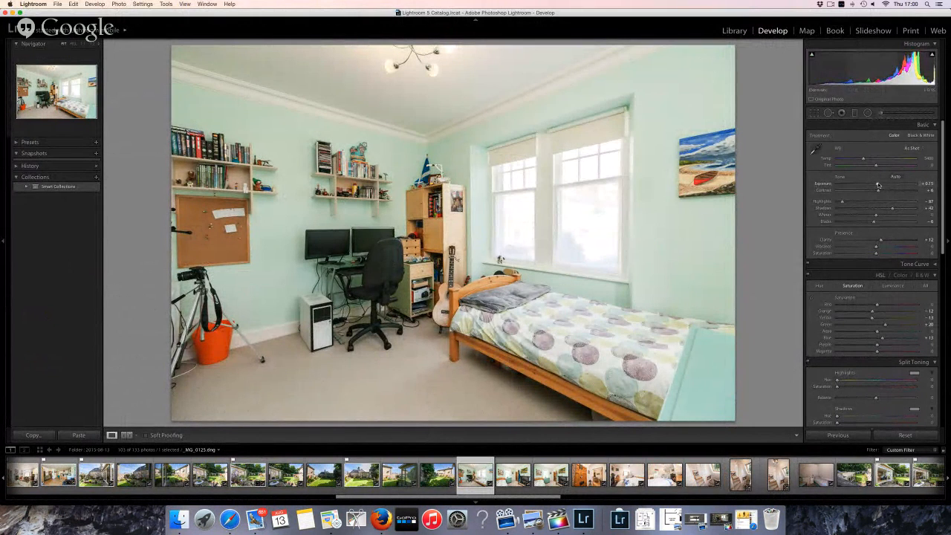
pyautogui.press('p')
pyautogui.press('Right')
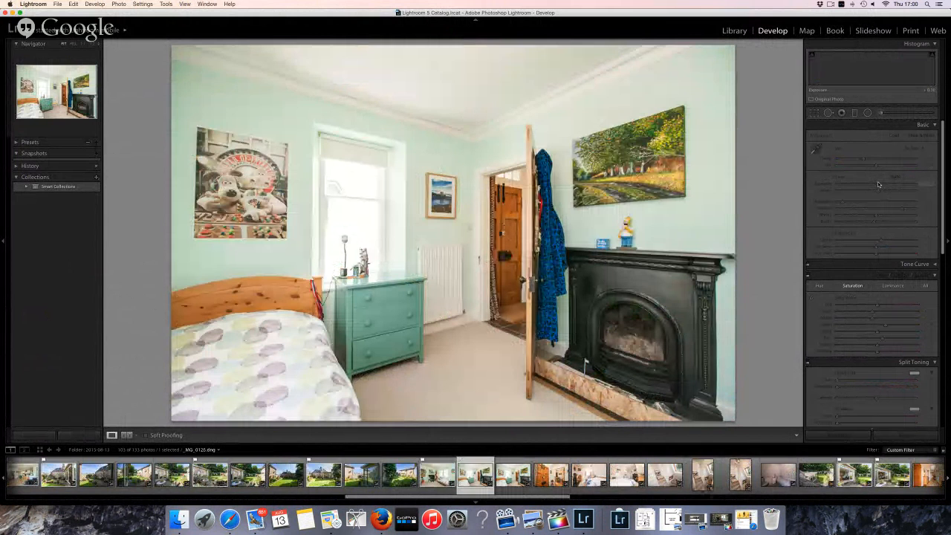
pyautogui.press('Right')
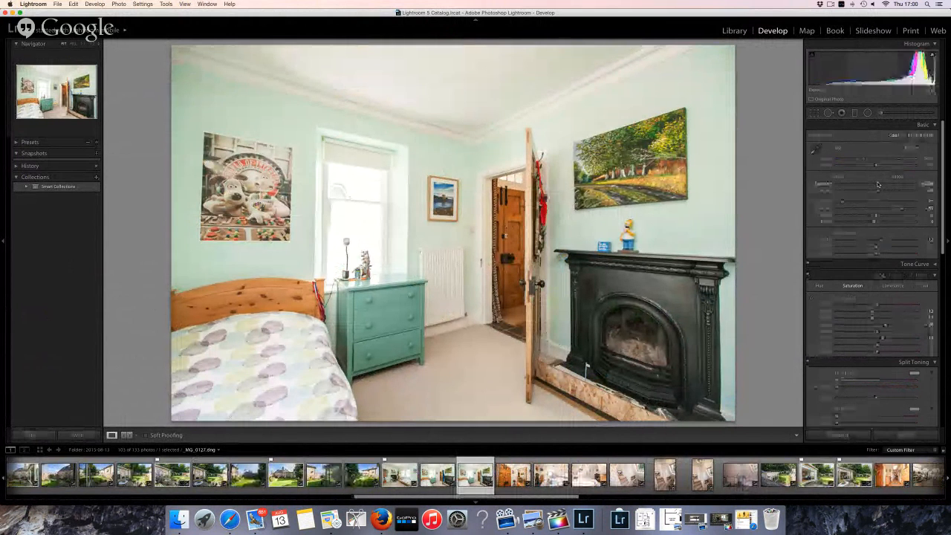
# Zoom in to check the coat and doorway detail, then flag bedroom shot _MG_0127 as a pick
pyautogui.press('Left')
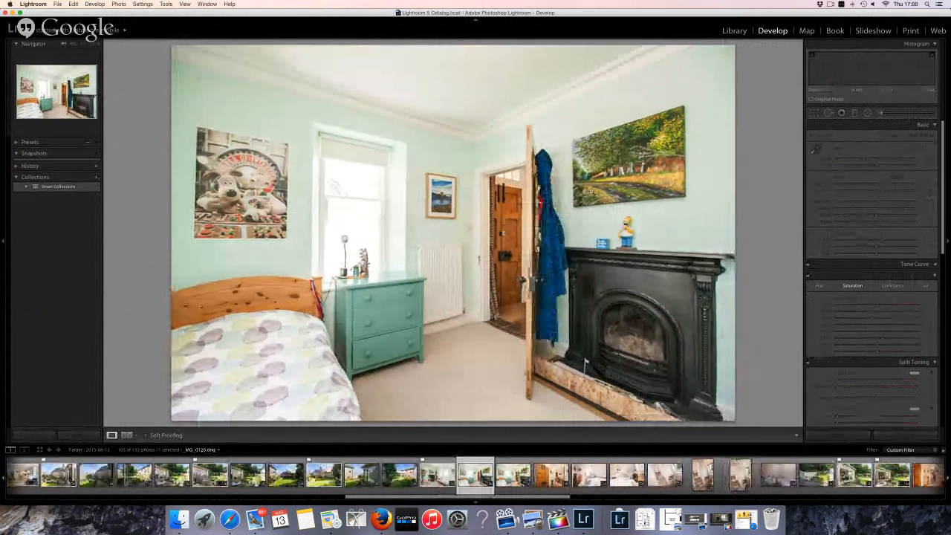
pyautogui.click(557, 172)
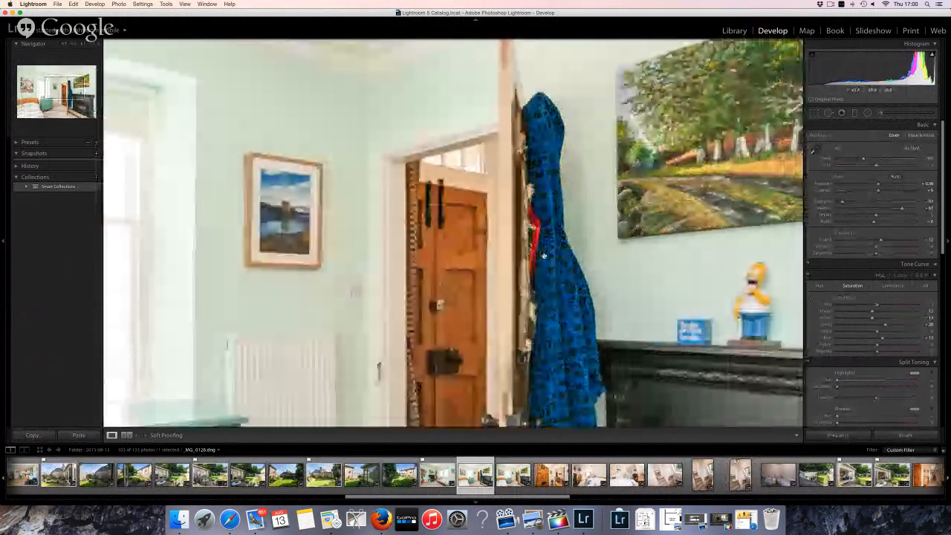
pyautogui.press('Right')
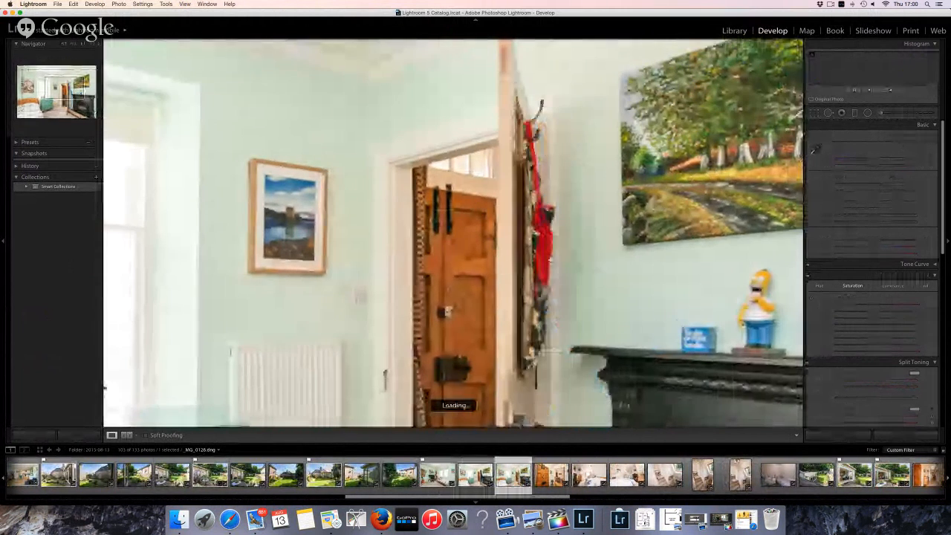
pyautogui.click(552, 255)
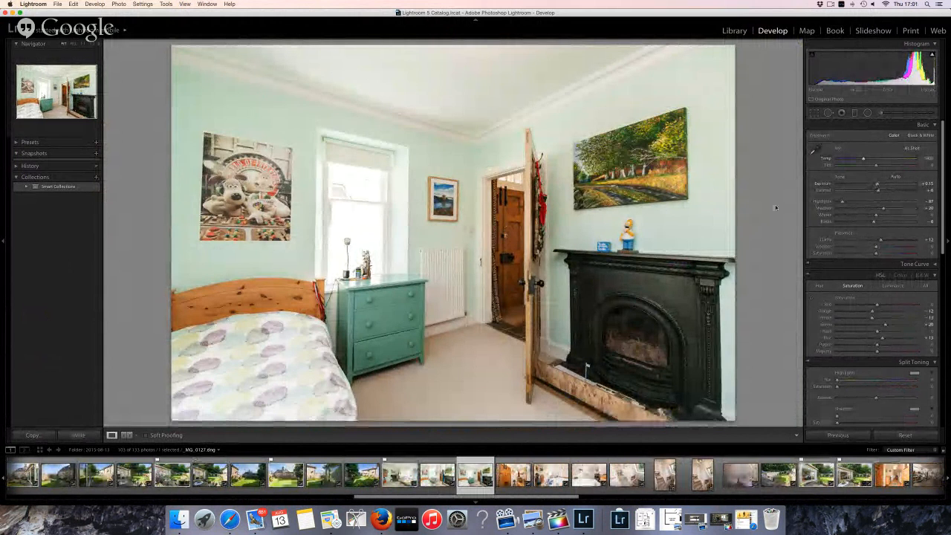
pyautogui.press('p')
pyautogui.press('Right')
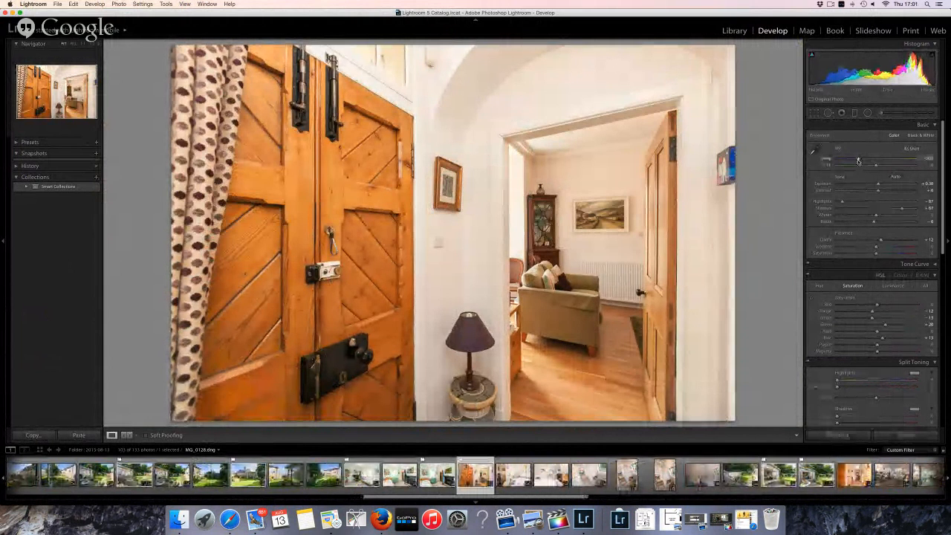
# Give door photo _MG_0128 a custom Temp, Highlights about -37, Shadows about +29, and flag it
pyautogui.click(858, 157)
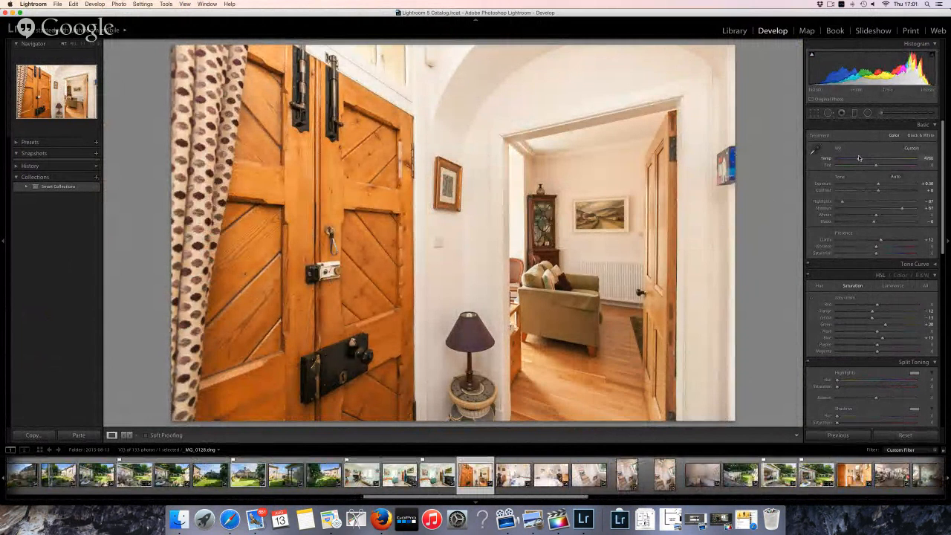
pyautogui.click(861, 202)
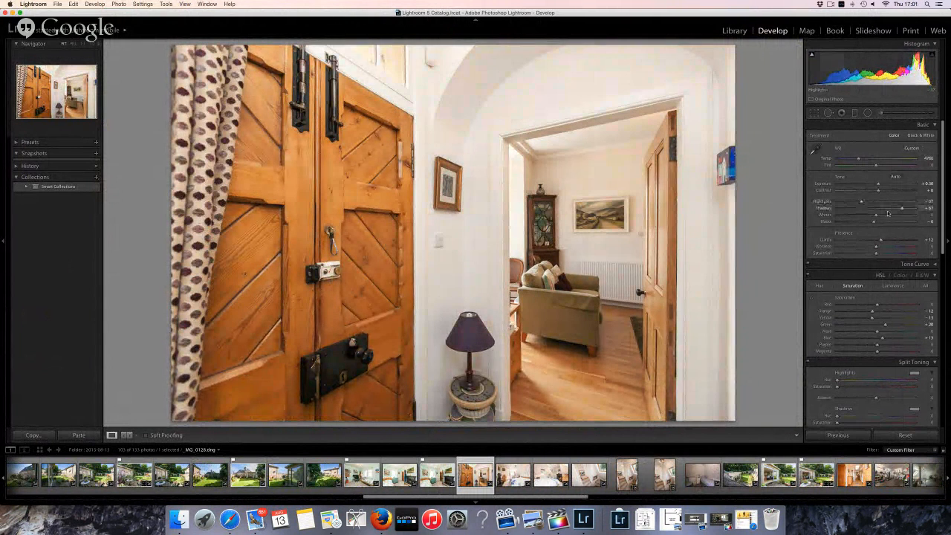
pyautogui.click(886, 209)
pyautogui.press('p')
pyautogui.press('Right')
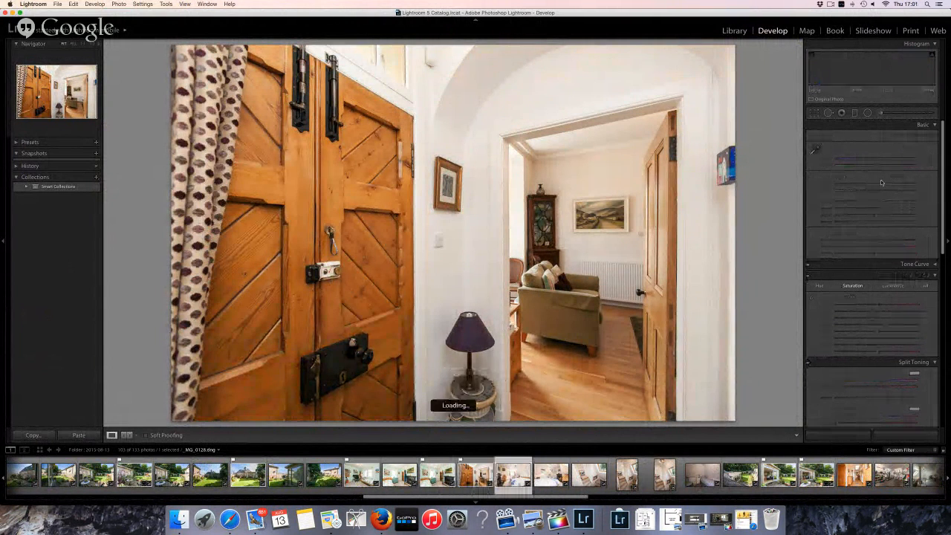
# Darken bedroom _MG_0129, straighten it with Crop, set Highlights to about -38, and flag it
pyautogui.press('Right')
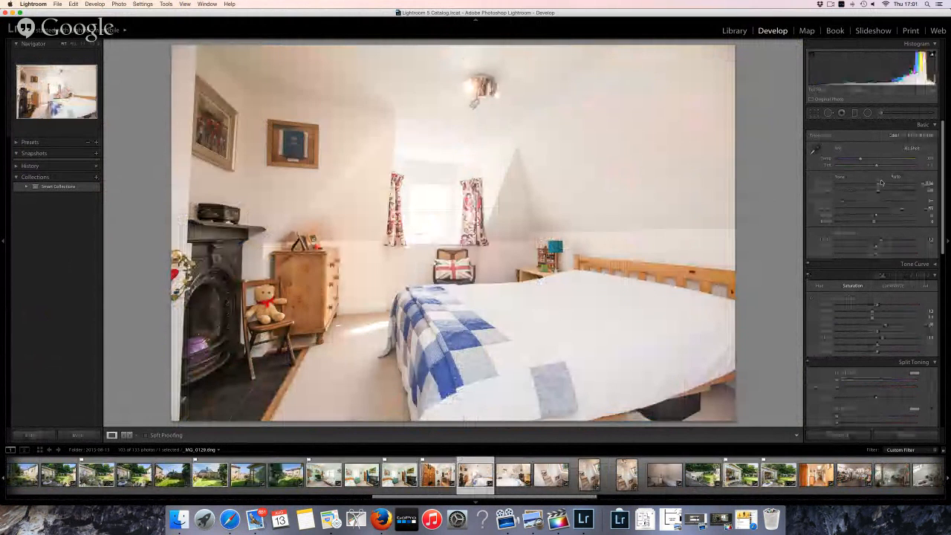
pyautogui.press('p')
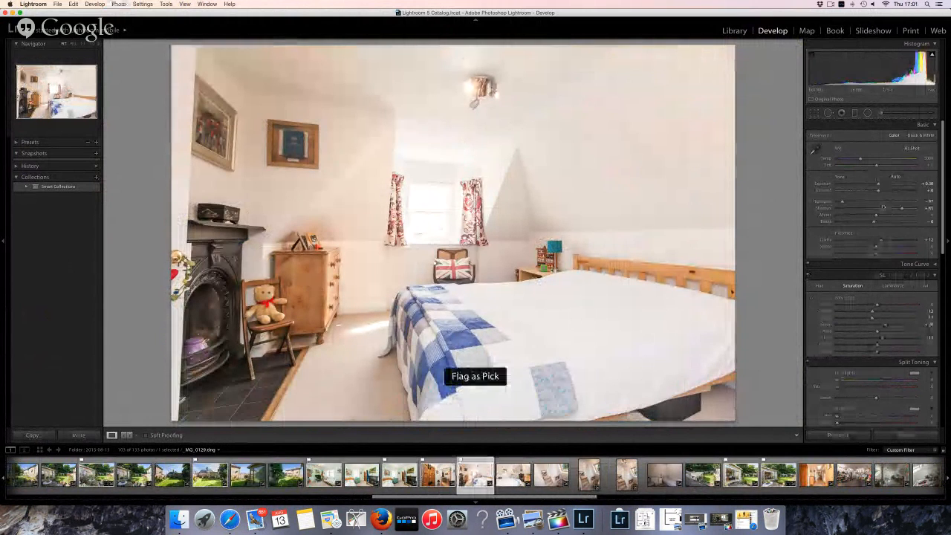
pyautogui.moveTo(879, 186); pyautogui.dragTo(874, 187)
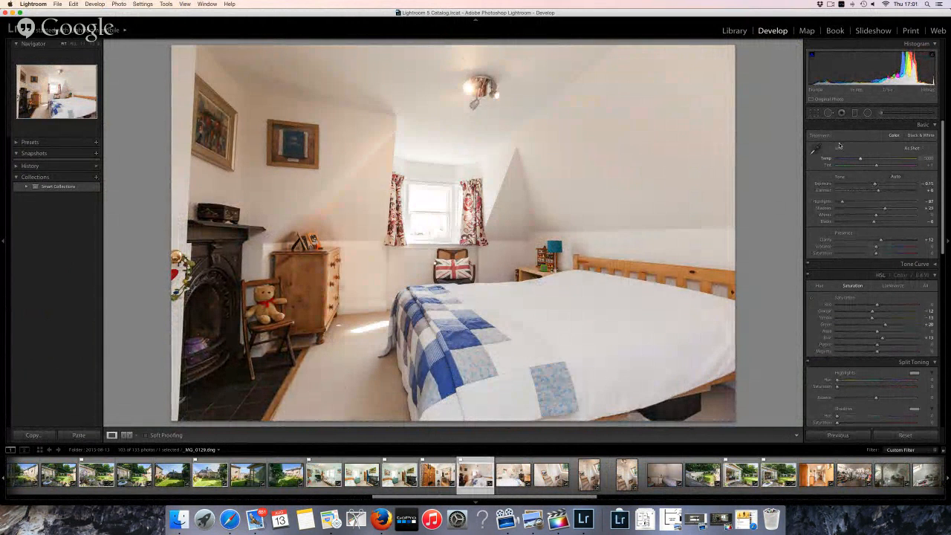
pyautogui.click(815, 113)
pyautogui.moveTo(782, 191); pyautogui.dragTo(780, 181)
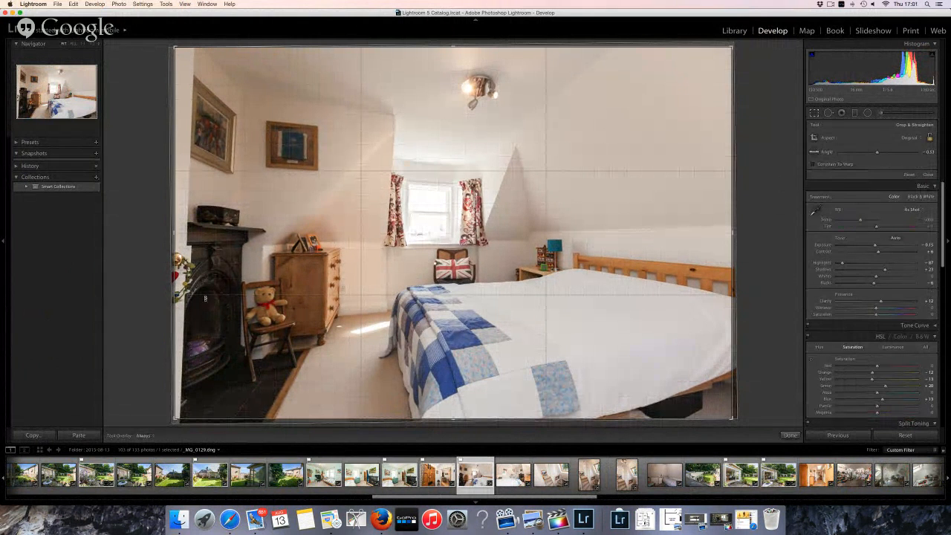
pyautogui.press('Return')
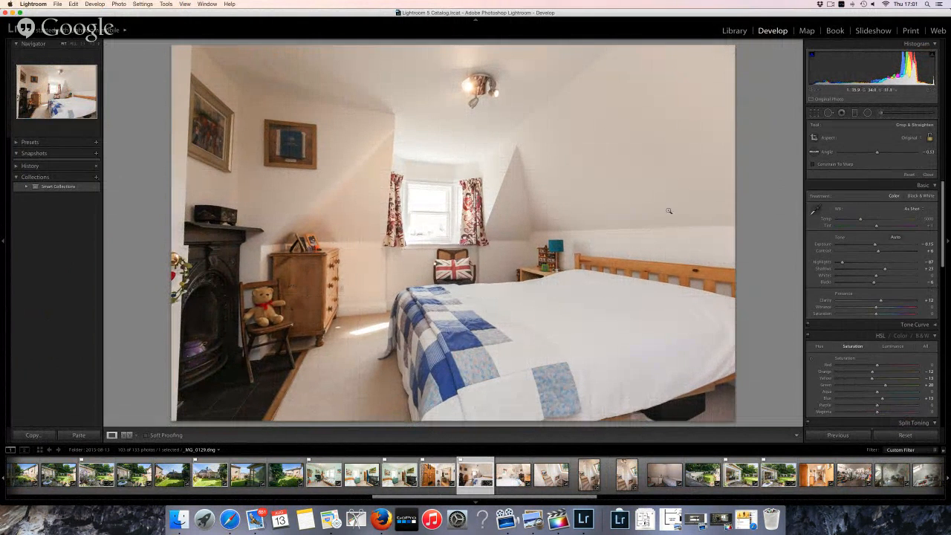
pyautogui.moveTo(842, 201); pyautogui.dragTo(862, 202)
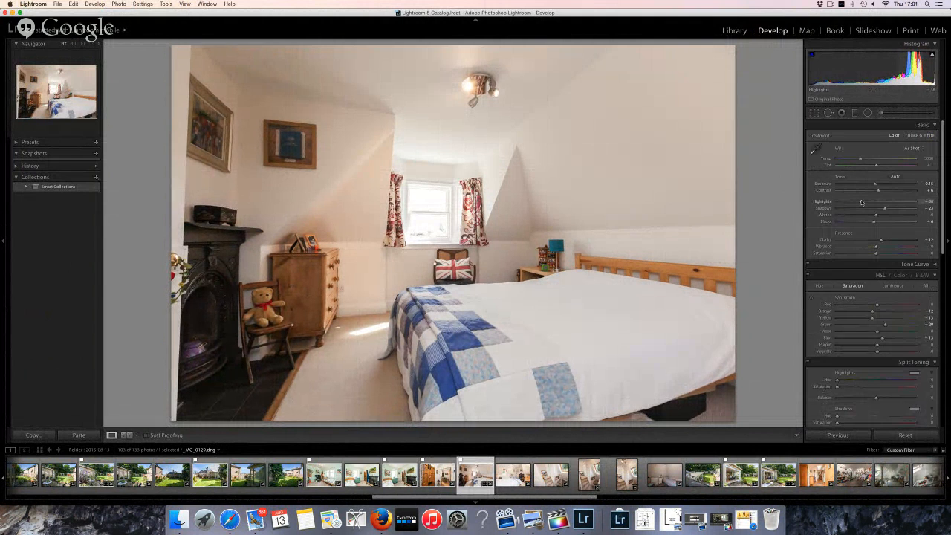
pyautogui.press('p')
pyautogui.press('Right')
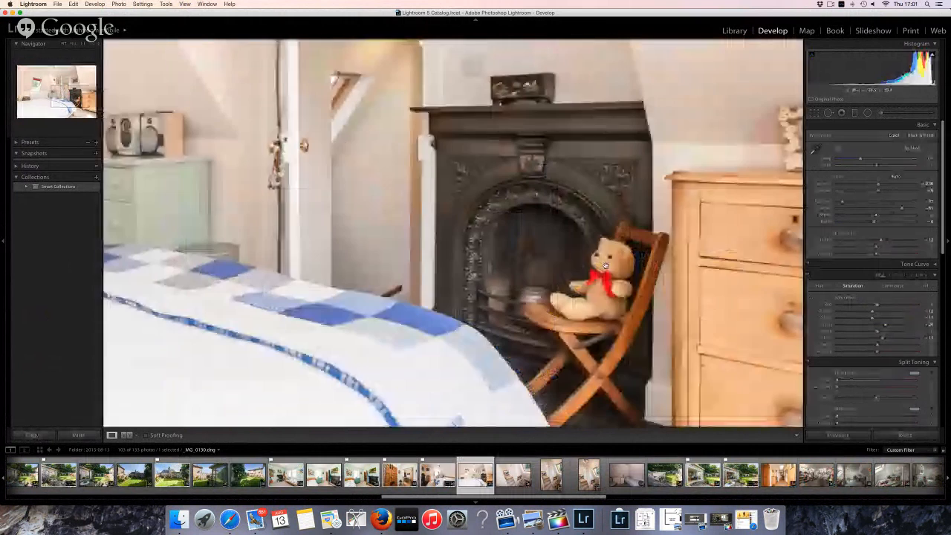
# Inspect the attic bedroom's teddy bear corner, reset Exposure to 0.00, and flag it as a pick
pyautogui.click(606, 265)
pyautogui.click(605, 266)
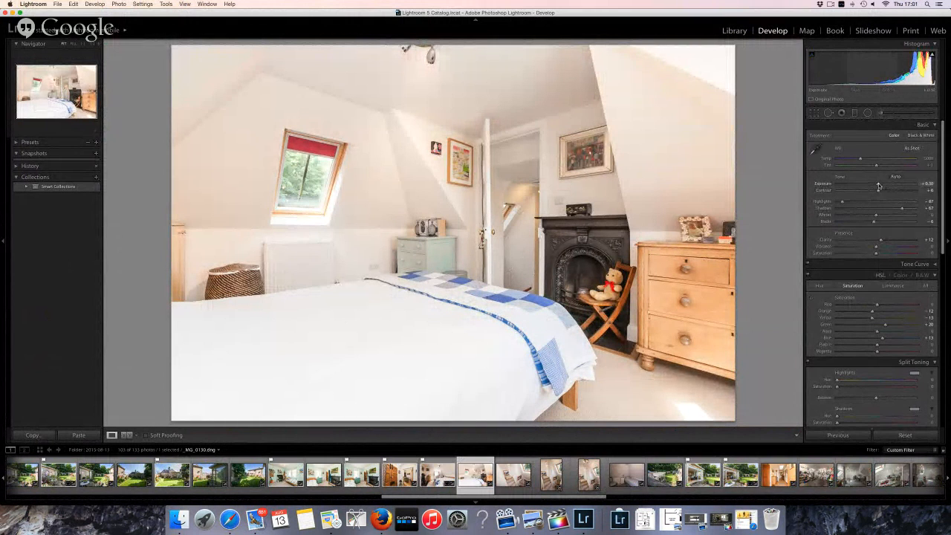
pyautogui.doubleClick(875, 185)
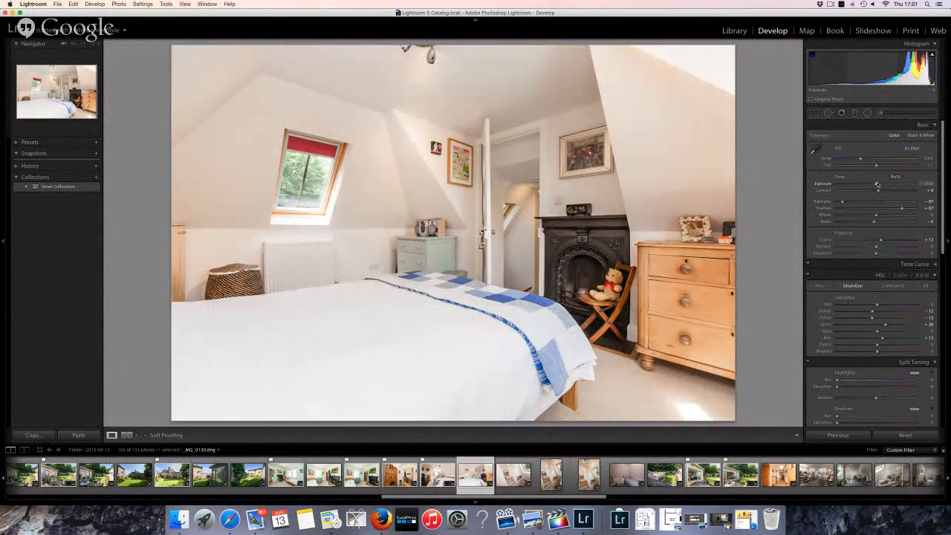
pyautogui.press('p')
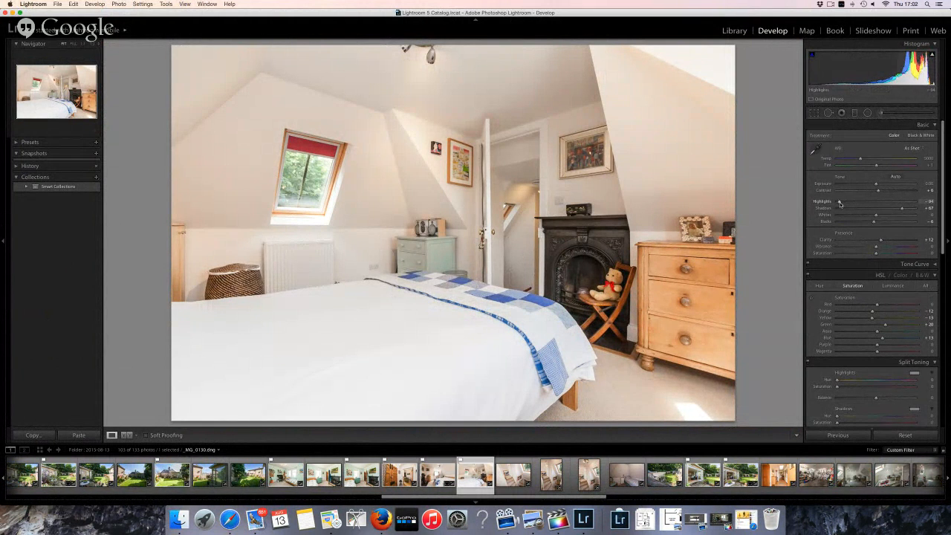
pyautogui.hotkey('shift', 'p')
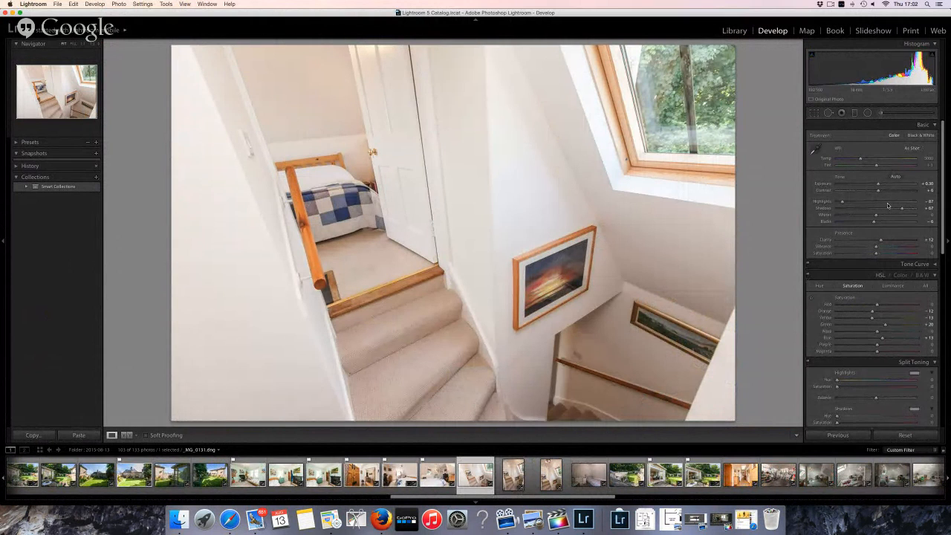
# Cool staircase shot _MG_0132 to a custom temperature near 4062 and flag it as a pick
pyautogui.press('Right')
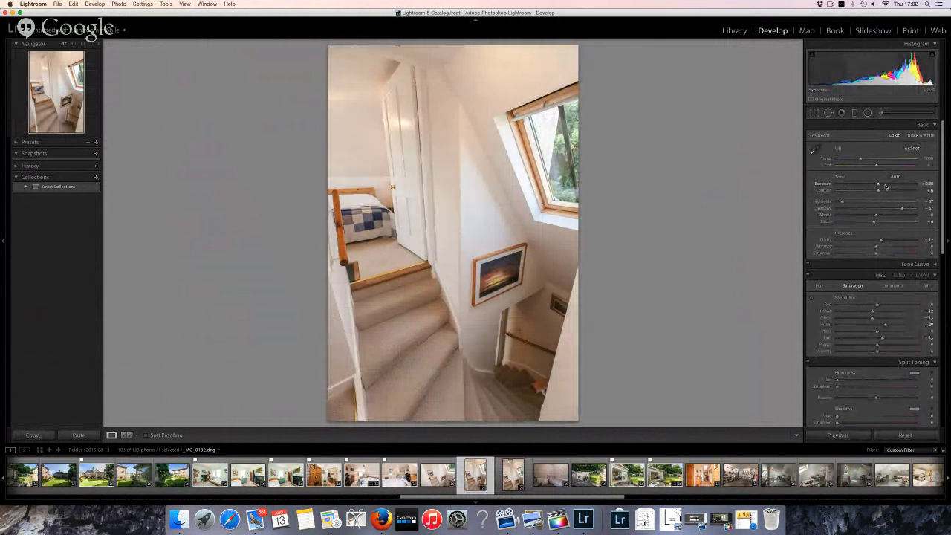
pyautogui.press('p')
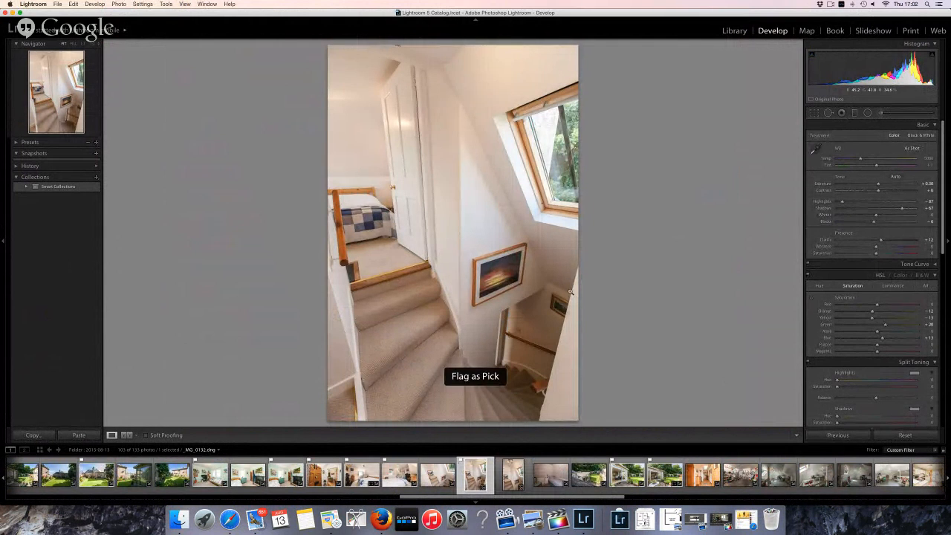
pyautogui.moveTo(862, 160); pyautogui.dragTo(858, 161)
pyautogui.press('p')
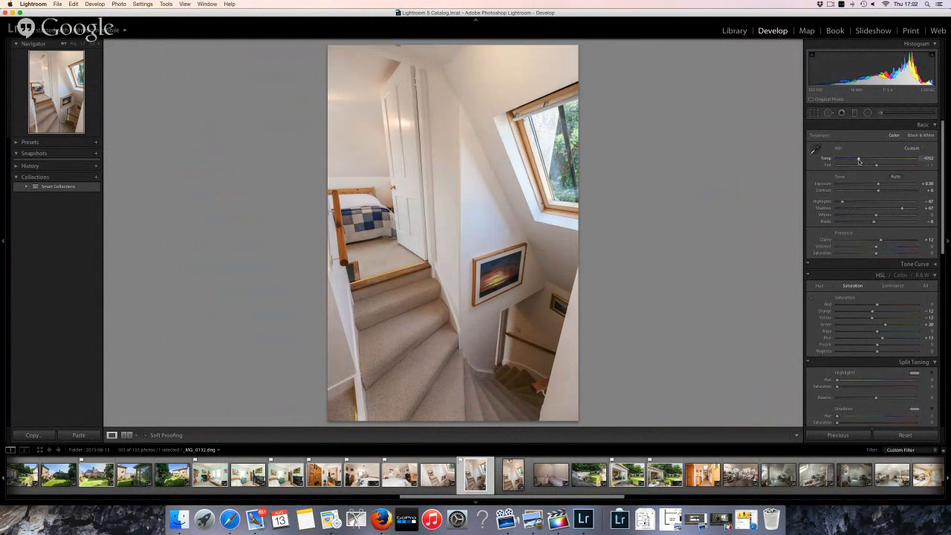
pyautogui.press('p')
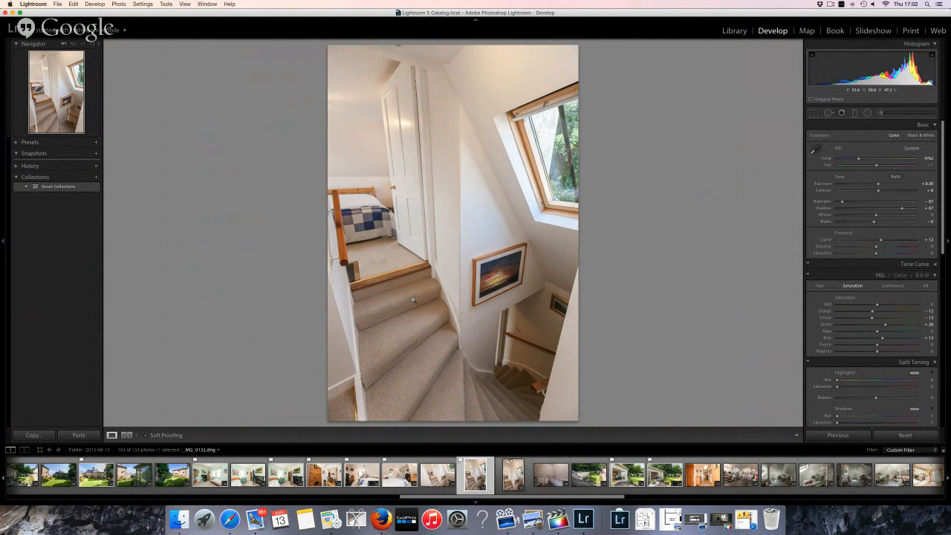
pyautogui.press('Right')
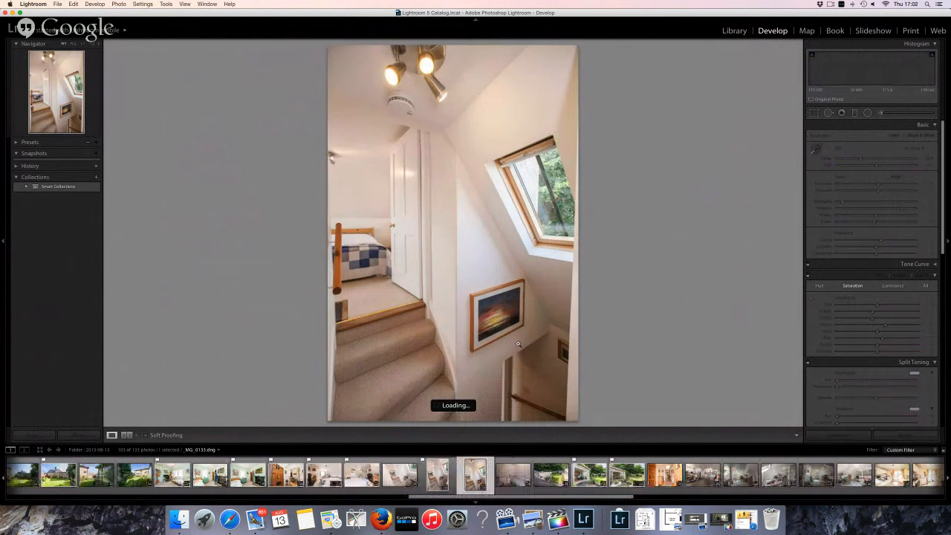
# Flag the staircase, bedroom _MG_0134 and garden-from-above photos as picks, continuing to the hallway shot
pyautogui.press('p')
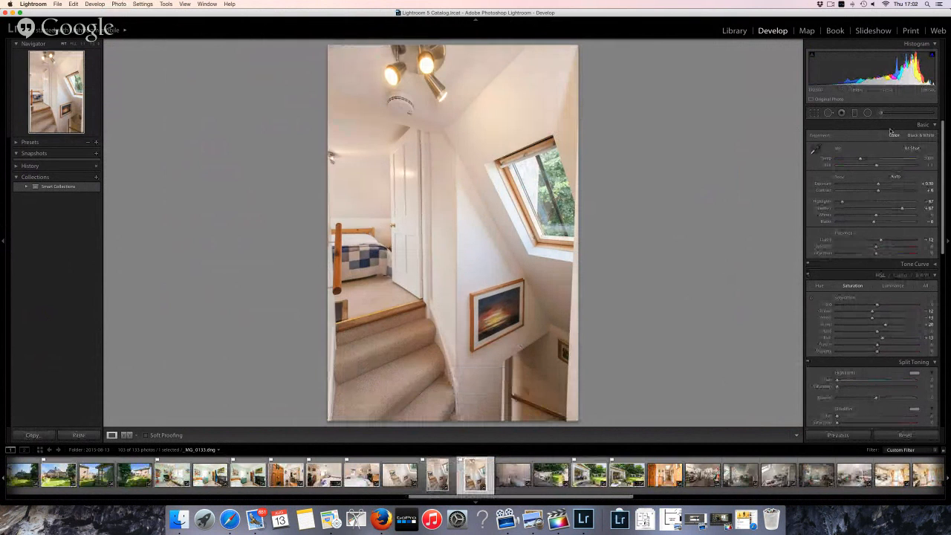
pyautogui.press('p')
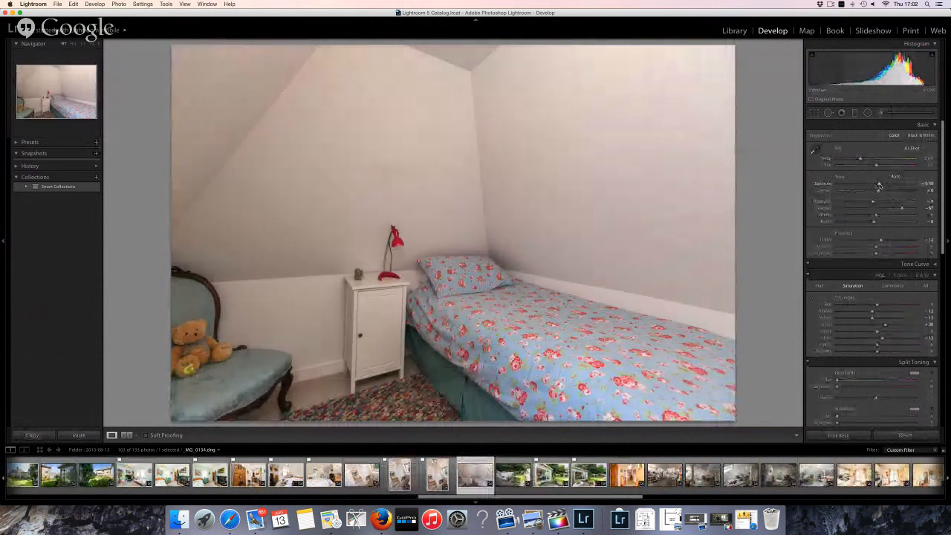
pyautogui.scroll(-10, 879, 186)
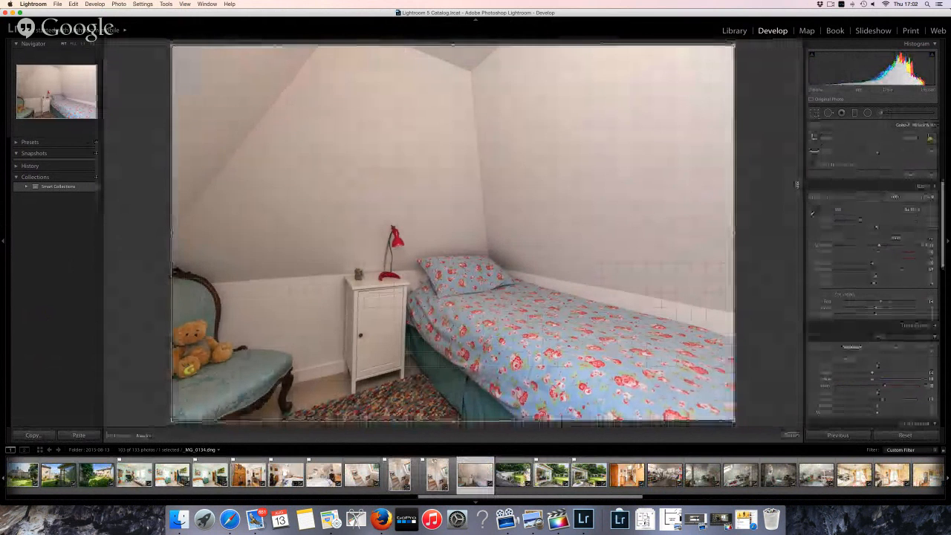
pyautogui.press('p')
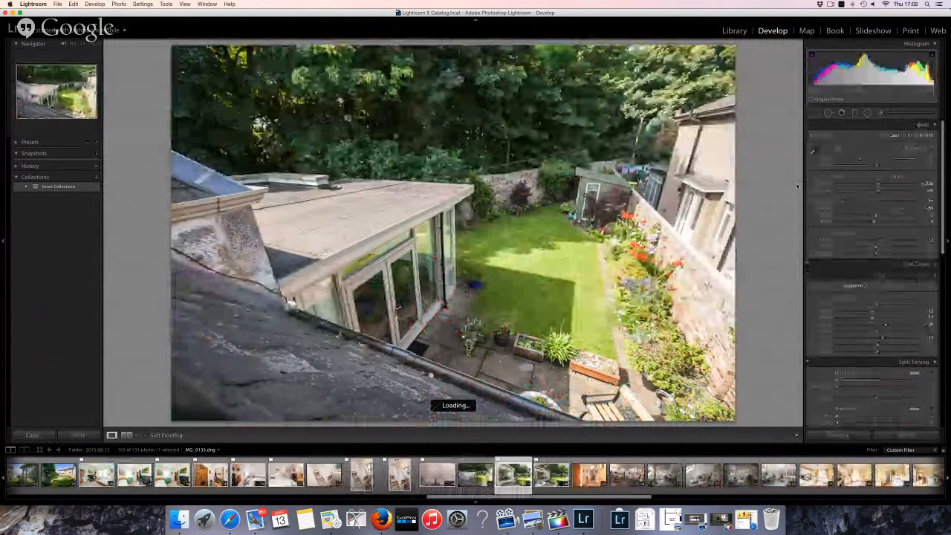
pyautogui.press('Right')
pyautogui.press('Left')
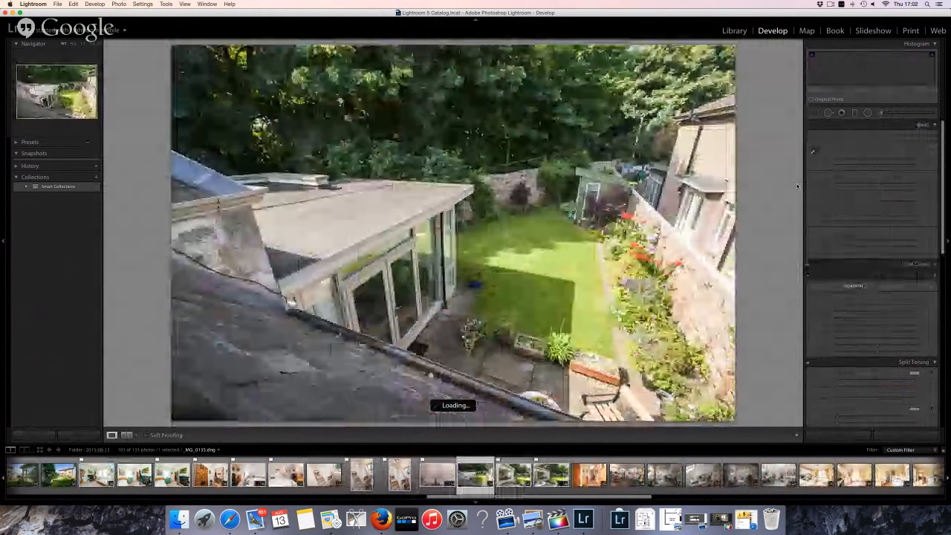
pyautogui.press('p')
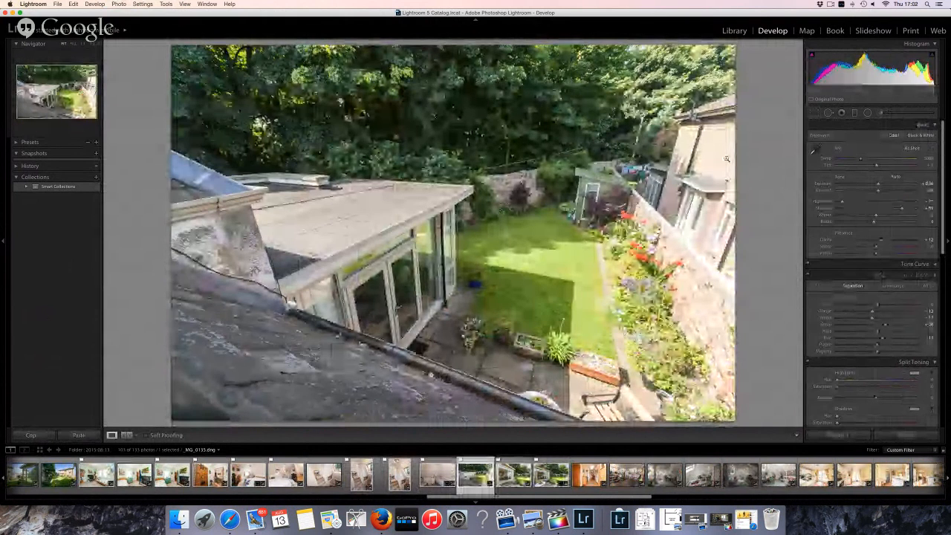
pyautogui.press('Right')
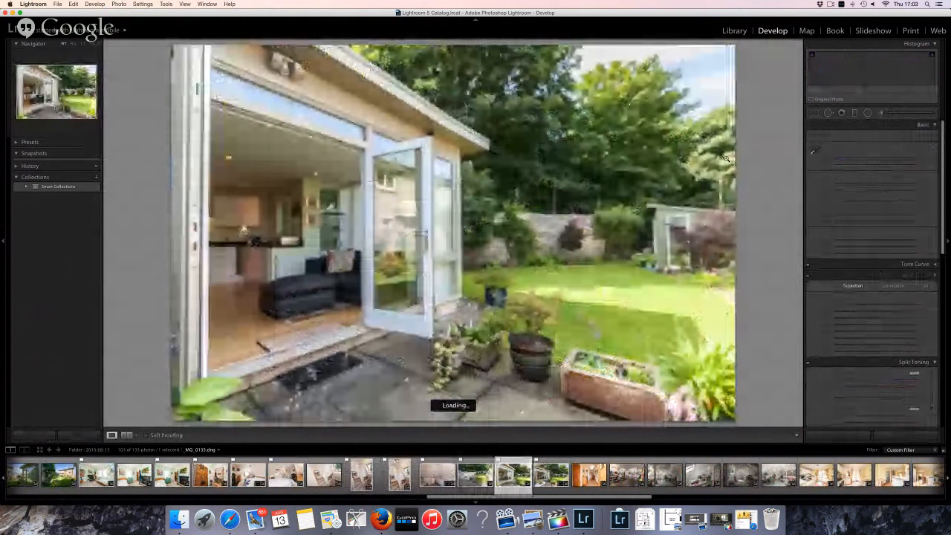
pyautogui.press('Right')
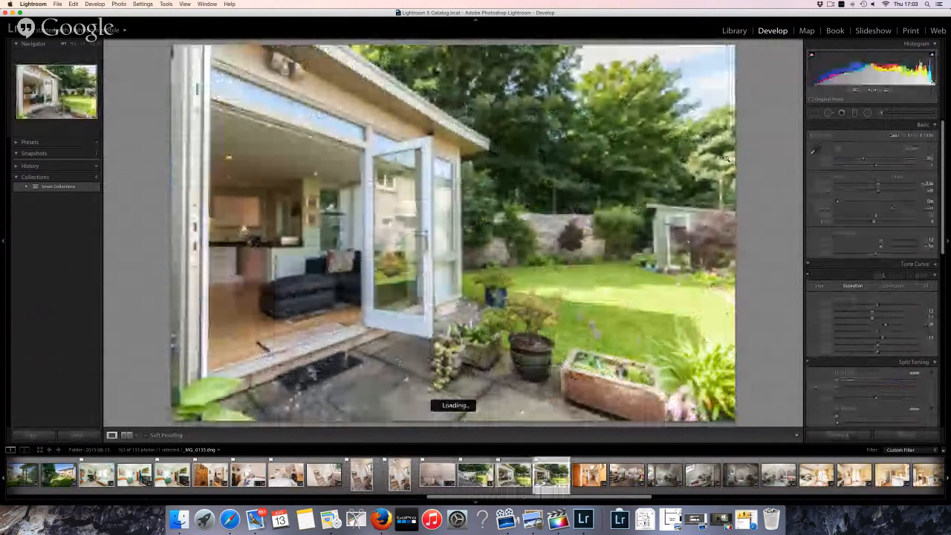
pyautogui.press('Right')
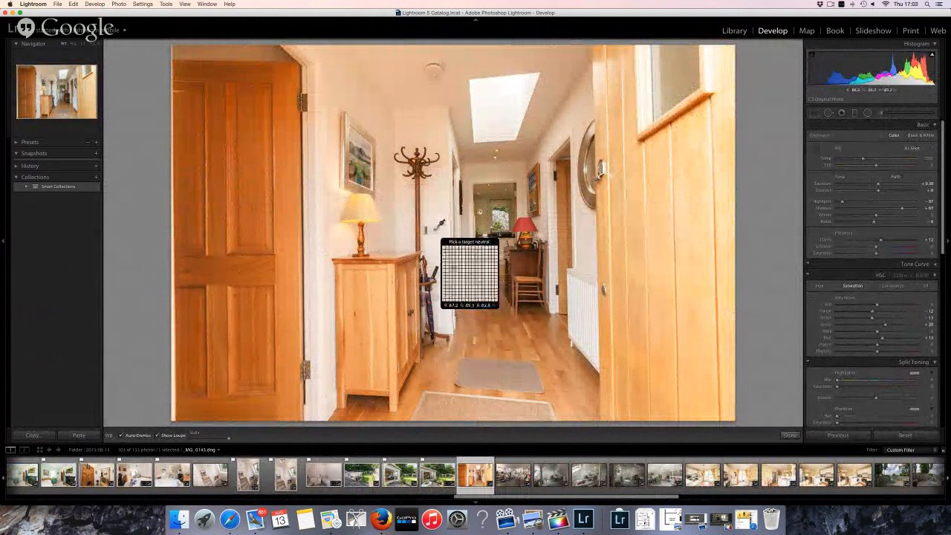
# Set the hallway's white balance from a neutral spot, raise Highlights to -51, straighten 0.51° and crop
pyautogui.click(438, 228)
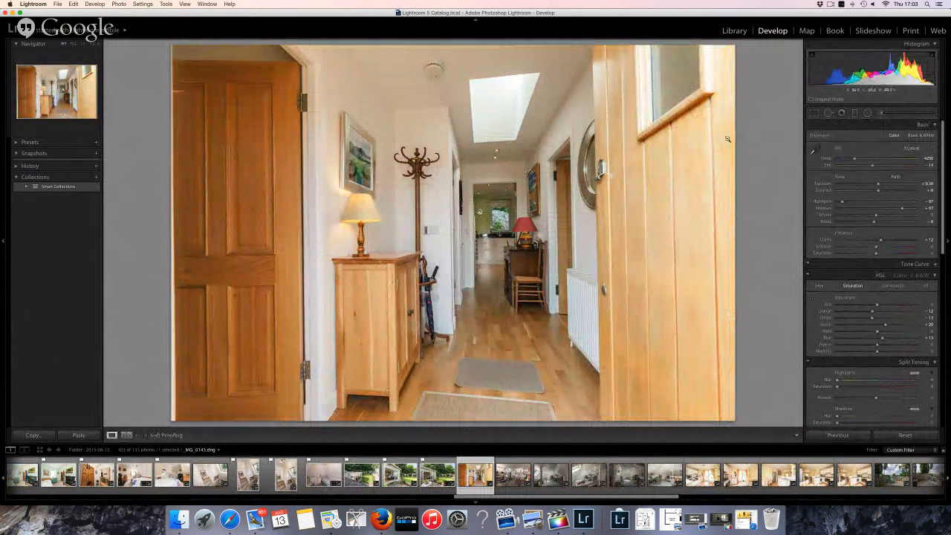
pyautogui.moveTo(841, 203); pyautogui.dragTo(856, 202)
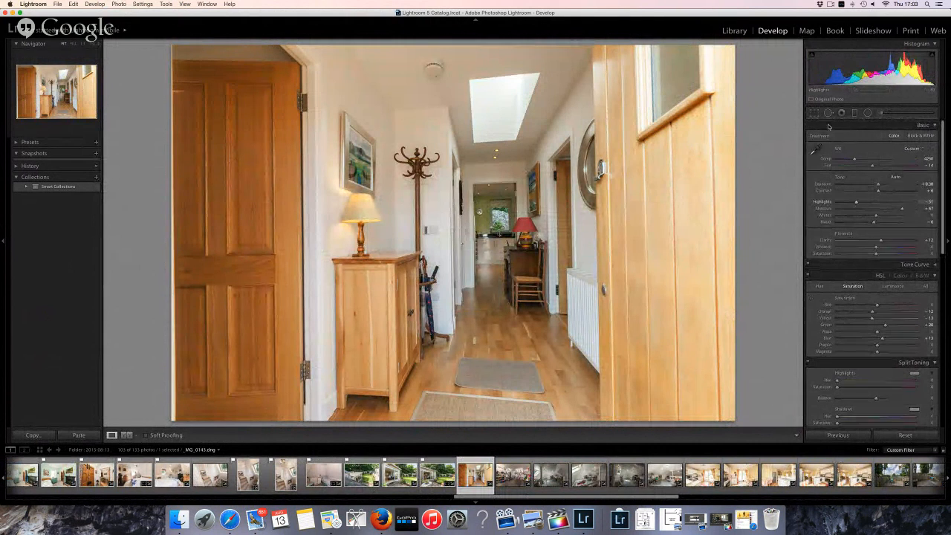
pyautogui.press('r')
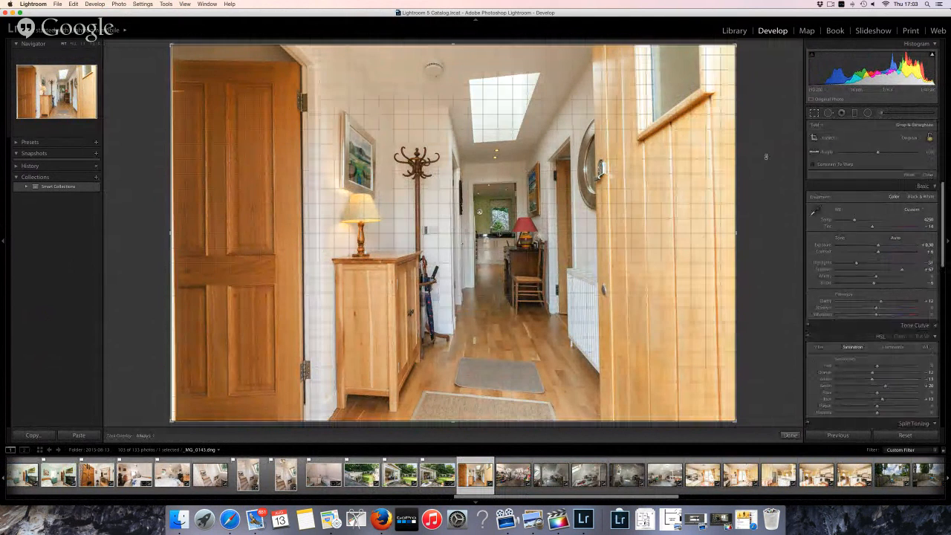
pyautogui.moveTo(765, 156); pyautogui.dragTo(766, 159)
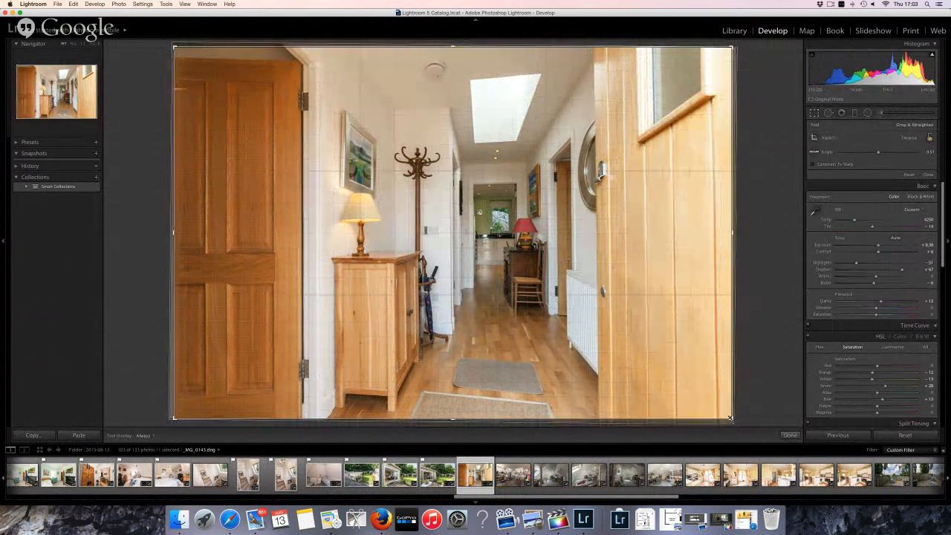
pyautogui.moveTo(730, 417); pyautogui.dragTo(698, 412)
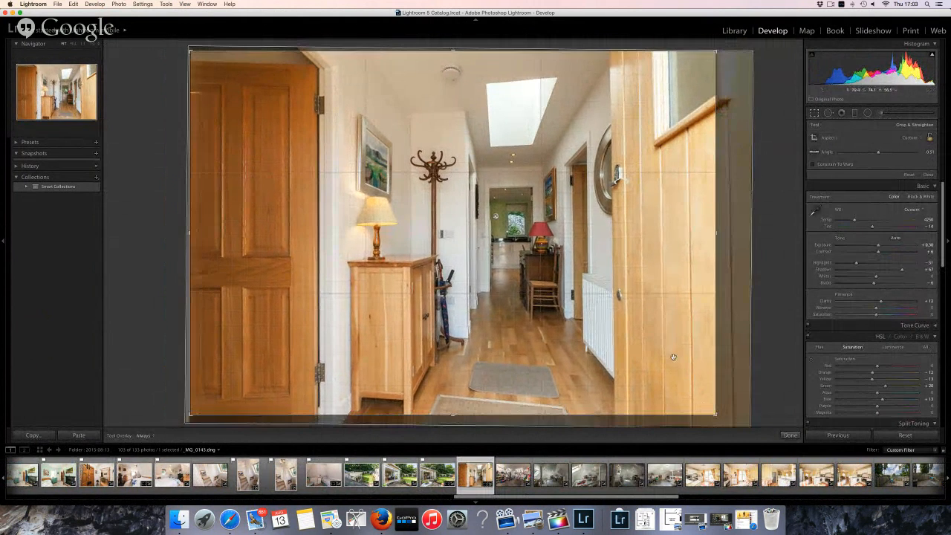
pyautogui.press('Return')
# Flag hallway shot _MG_0143 as a pick and go to the first attic studio photo
pyautogui.press('p')
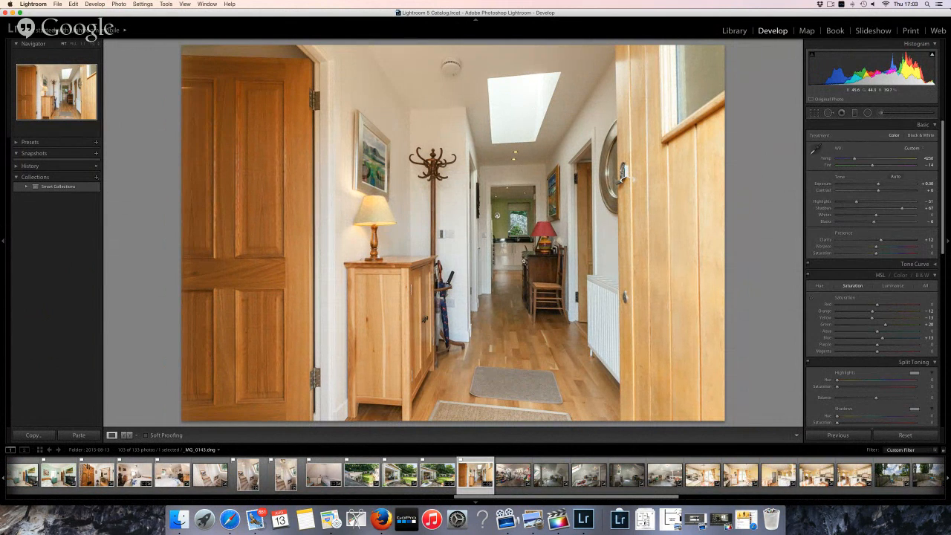
pyautogui.press('p')
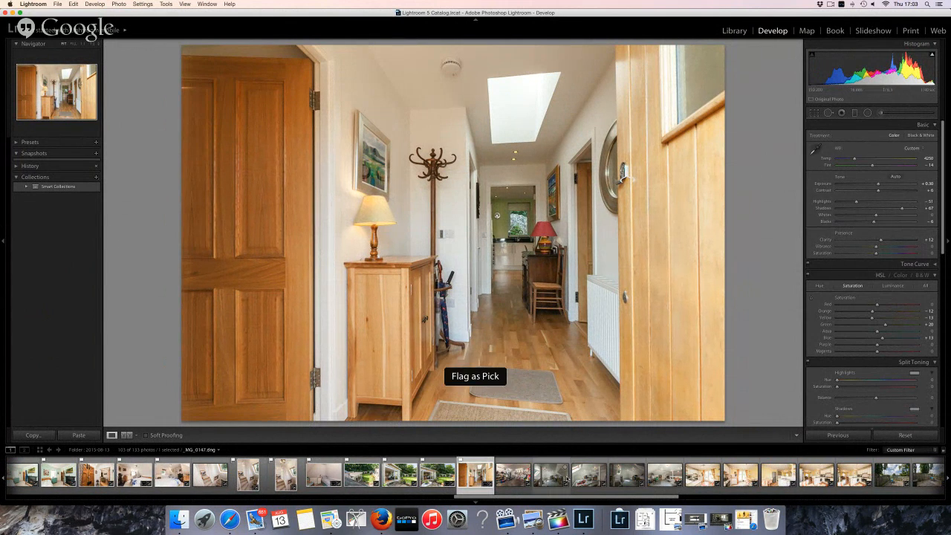
pyautogui.click(588, 474)
pyautogui.press('Left')
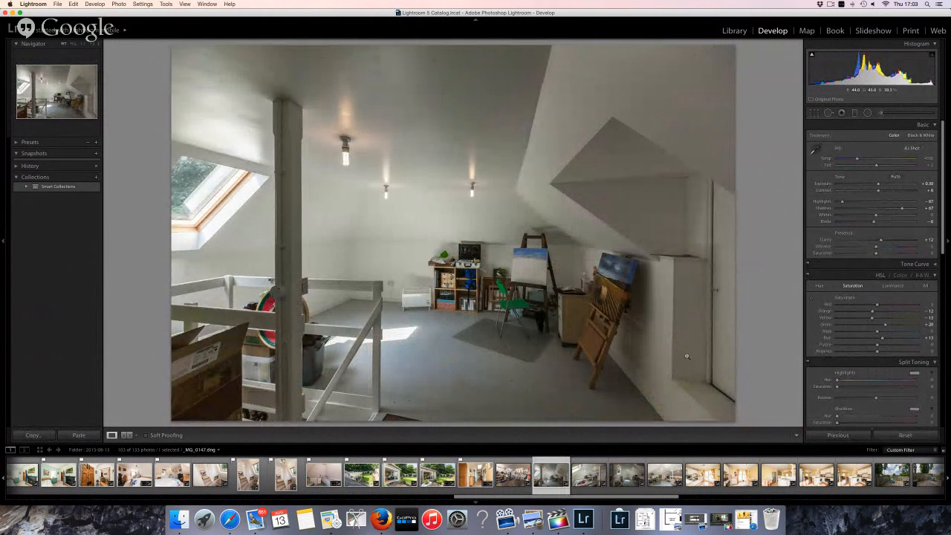
# Flag the first two attic studio photos as picks
pyautogui.press('p')
pyautogui.press('Right')
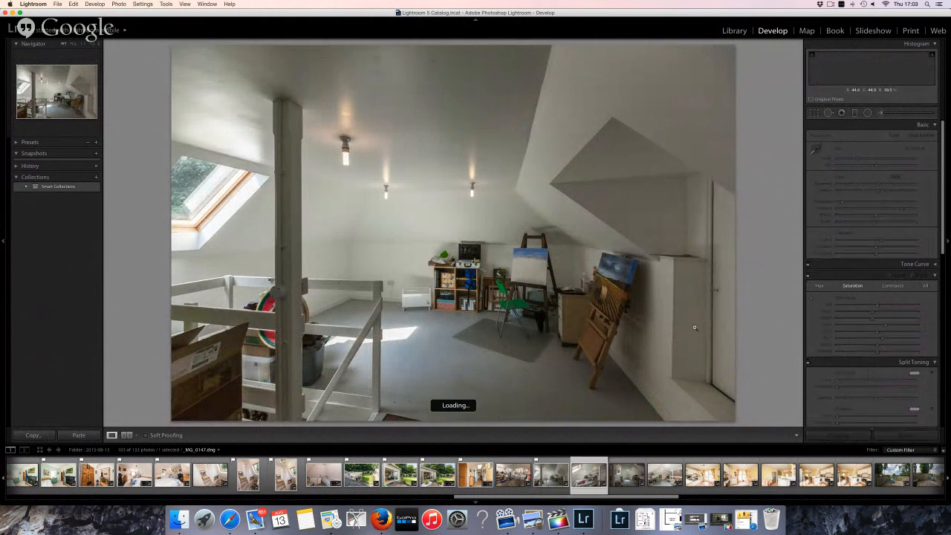
pyautogui.press('p')
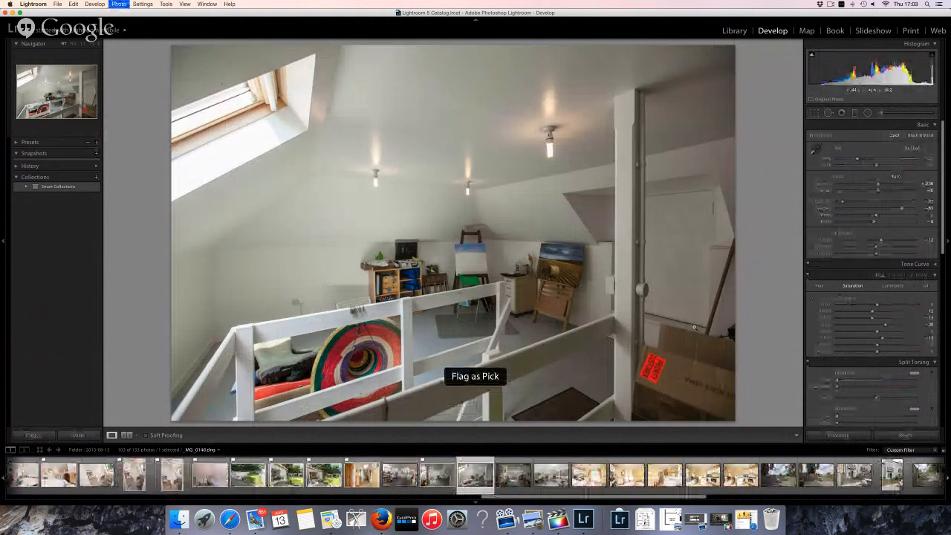
pyautogui.press('Right')
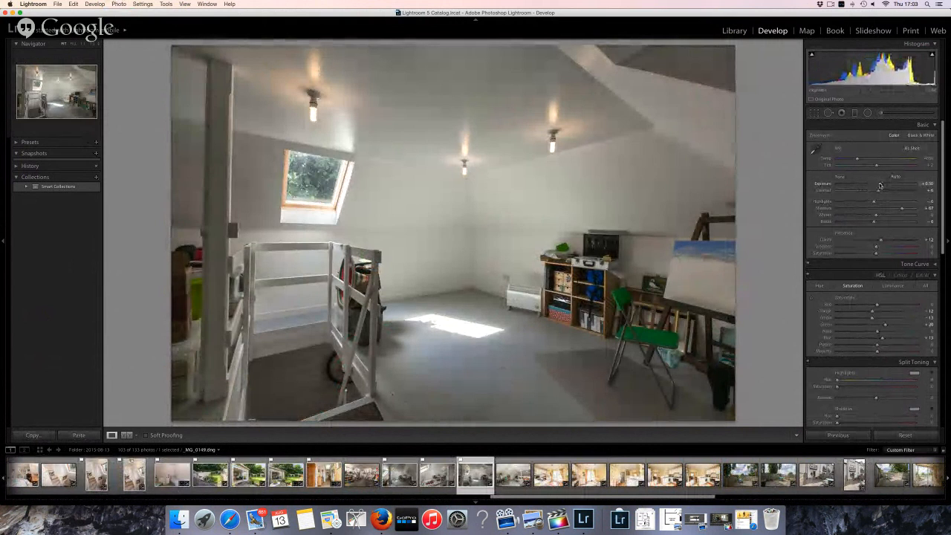
# Warm the third attic photo's Temp, flag it and the next attic shot, then reach the kitchen photo
pyautogui.press('p')
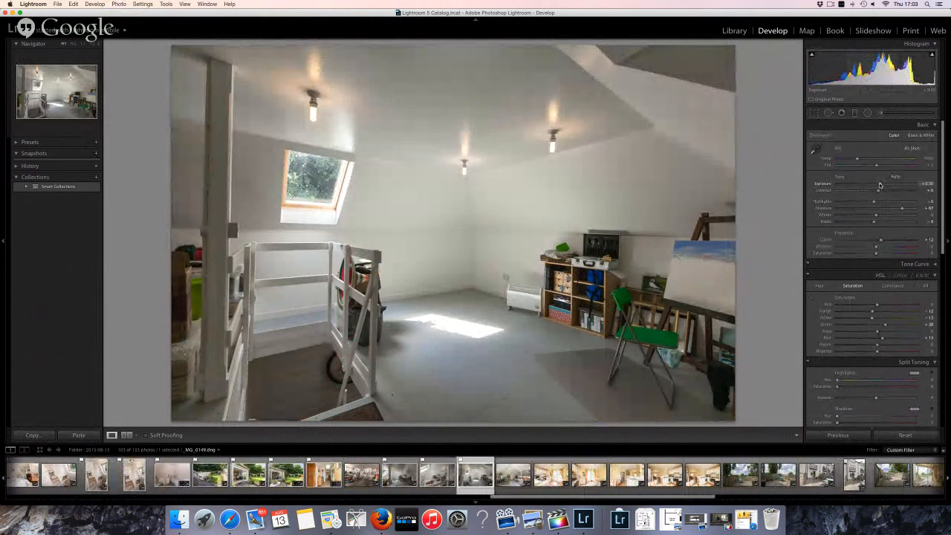
pyautogui.moveTo(856, 161); pyautogui.dragTo(859, 160)
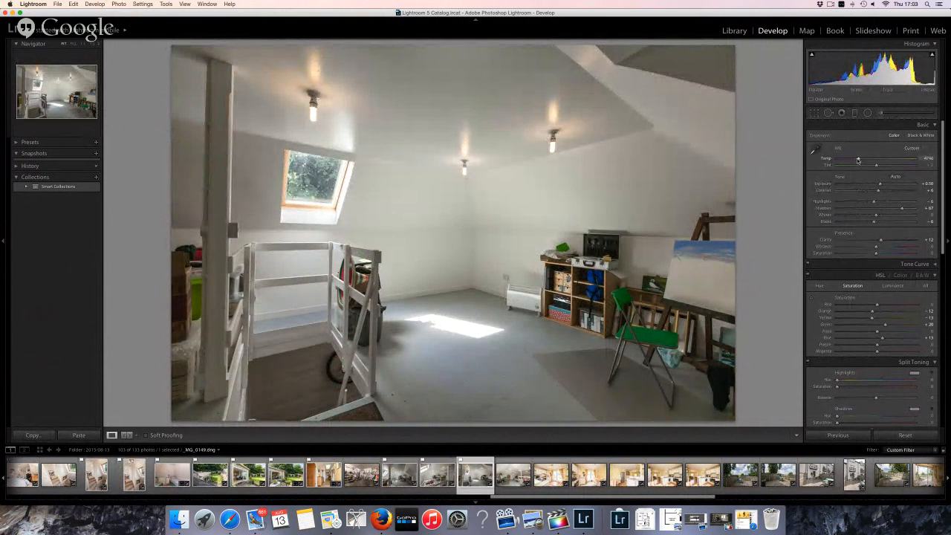
pyautogui.press('r')
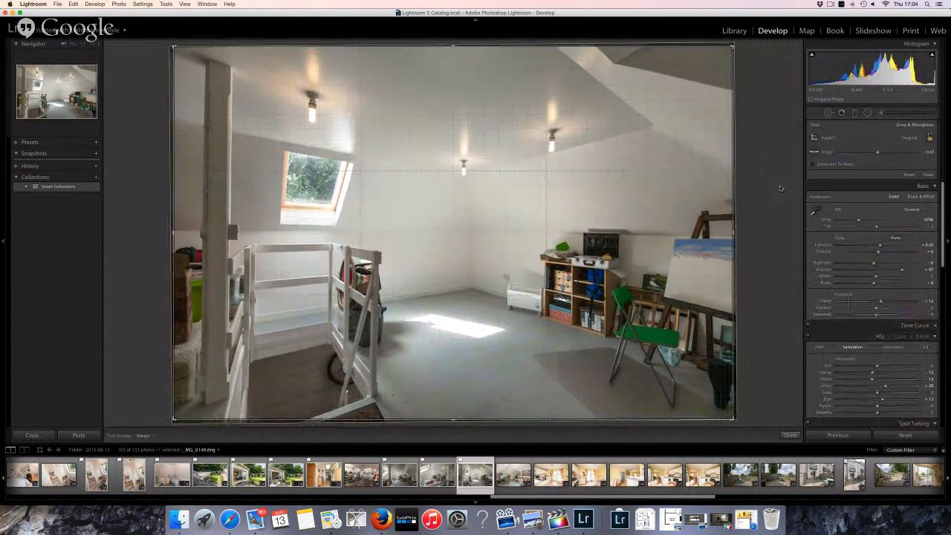
pyautogui.press('r')
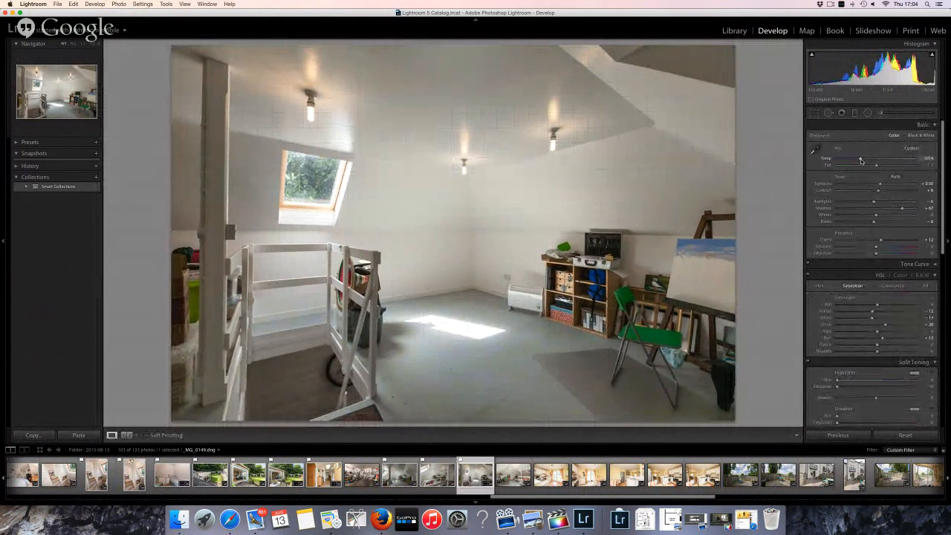
pyautogui.press('p')
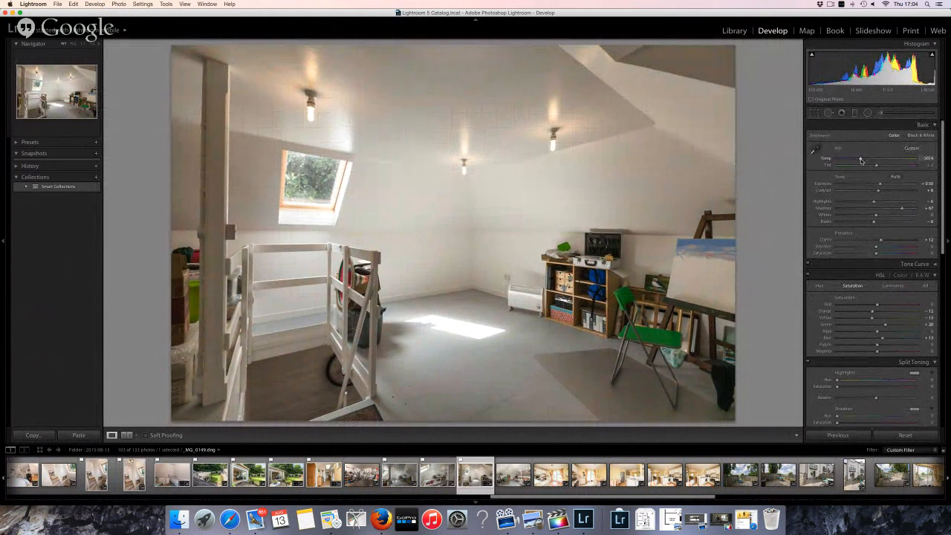
pyautogui.press('Right')
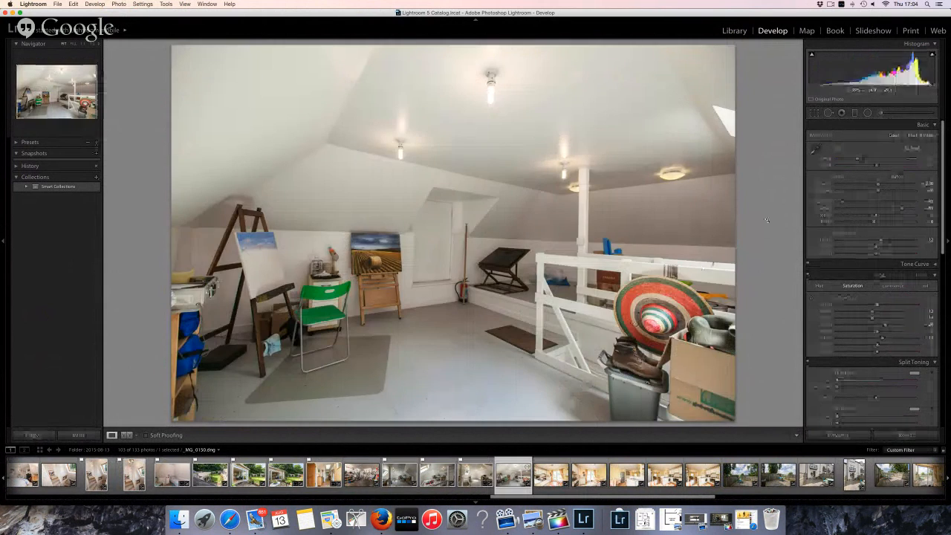
pyautogui.press('p')
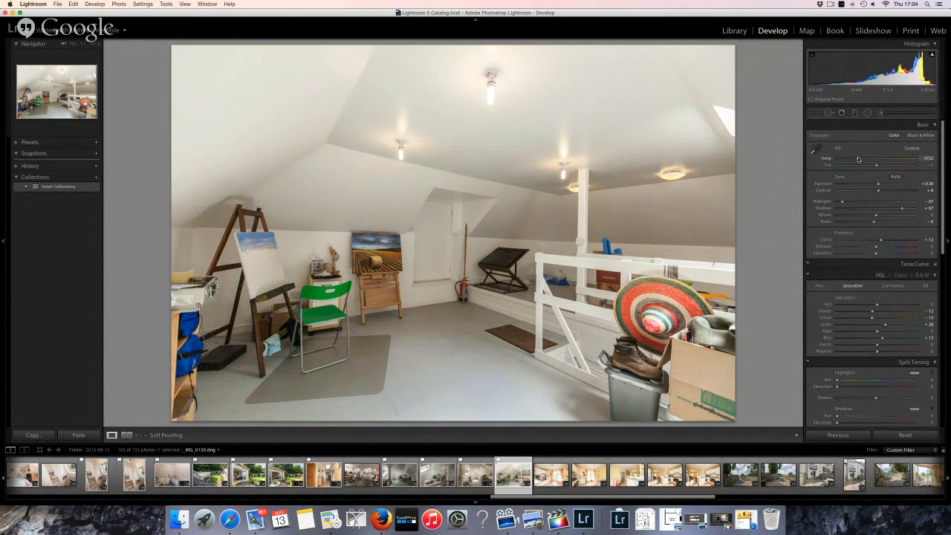
pyautogui.press('Right')
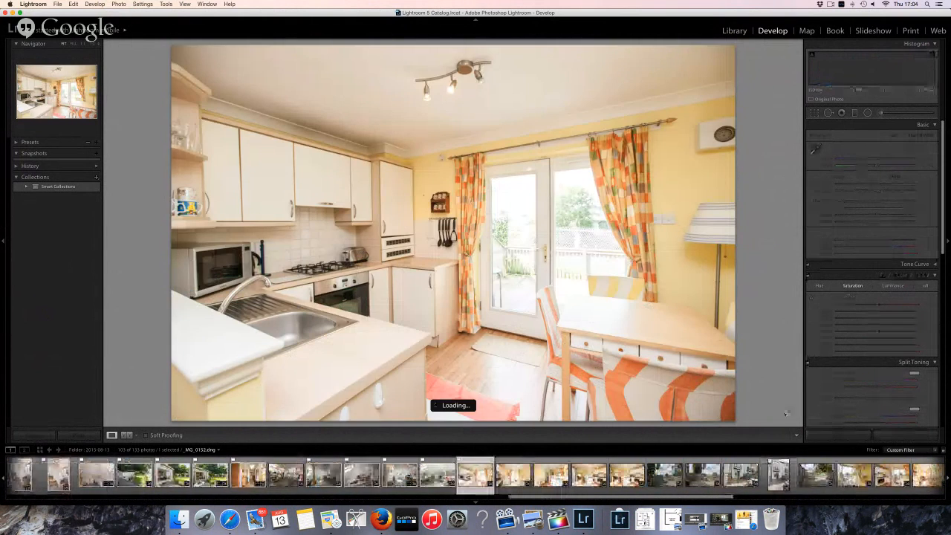
# Filter the filmstrip to Flagged photos and select all 40 of them
pyautogui.click(910, 449)
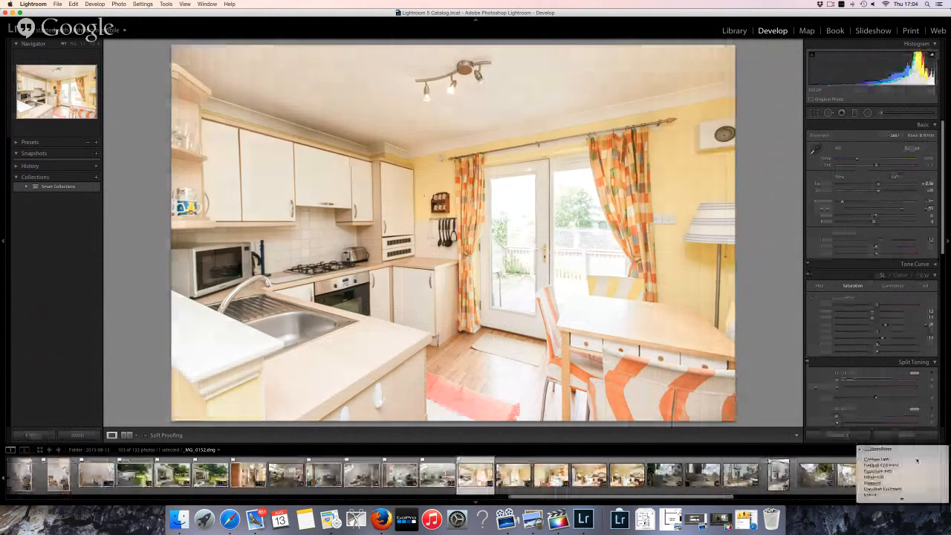
pyautogui.click(891, 488)
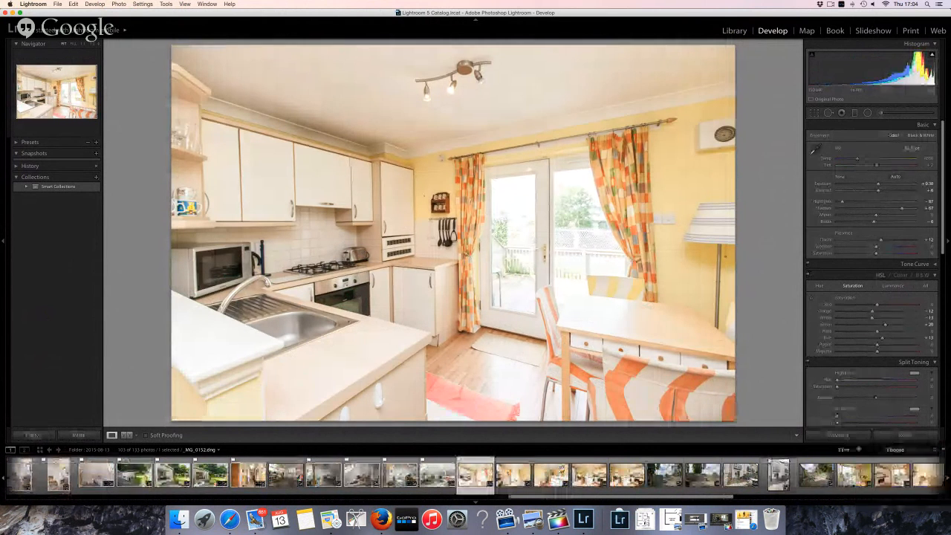
pyautogui.click(514, 474)
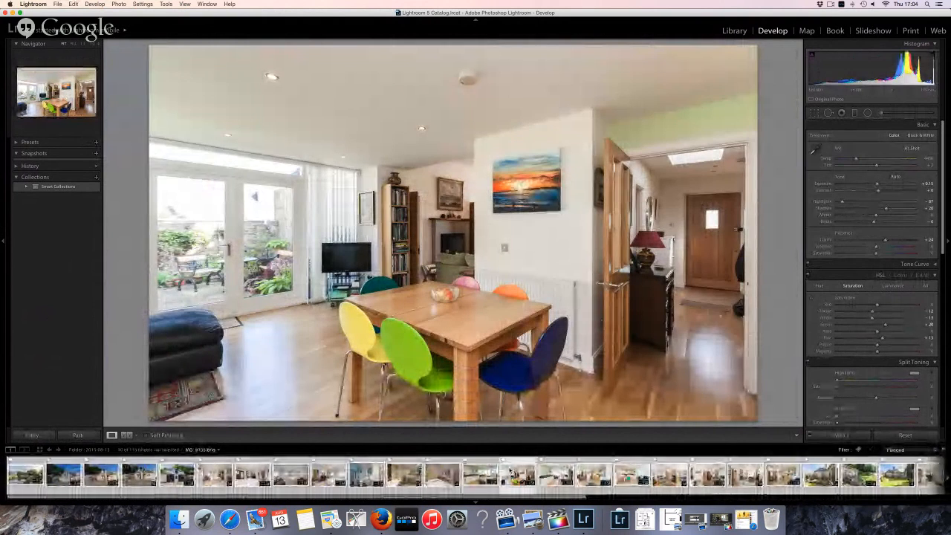
pyautogui.press('super+a')
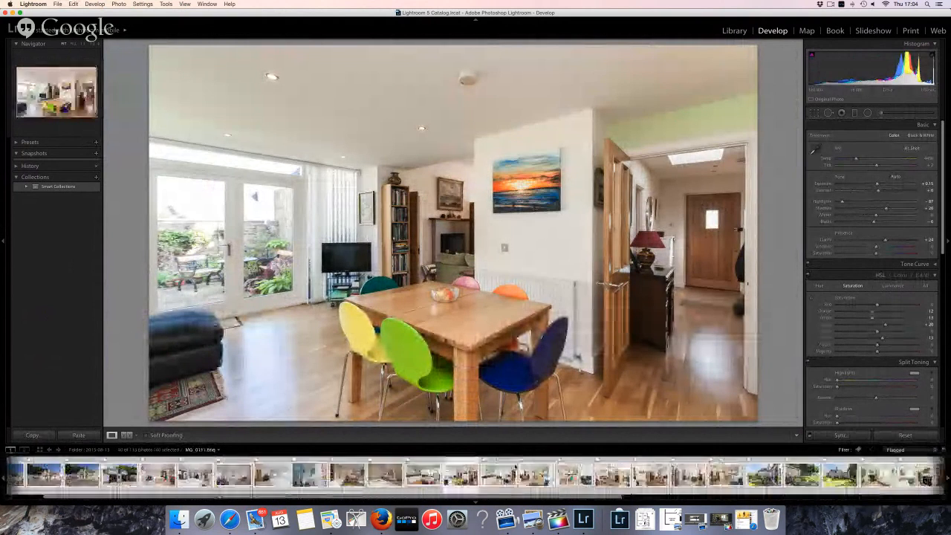
pyautogui.rightClick(524, 479)
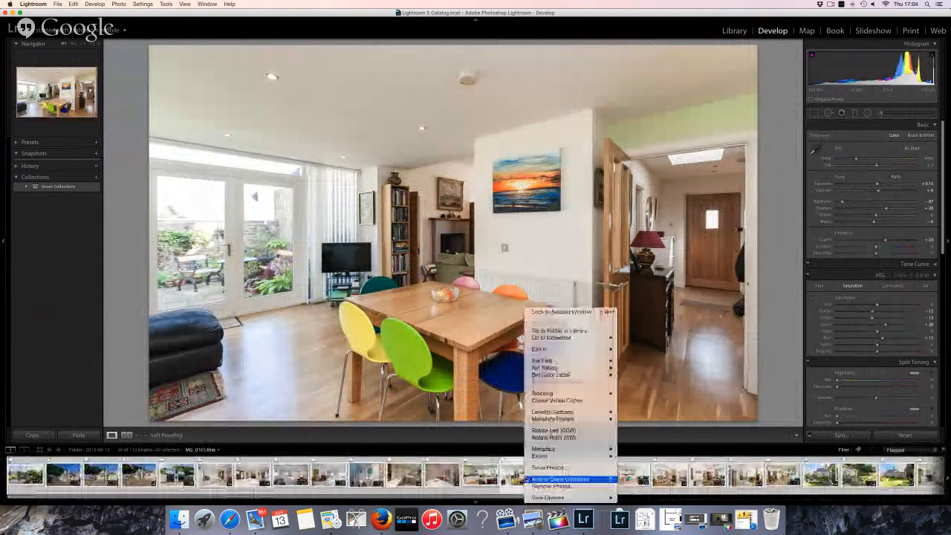
pyautogui.moveTo(565, 455)
pyautogui.click(666, 436)
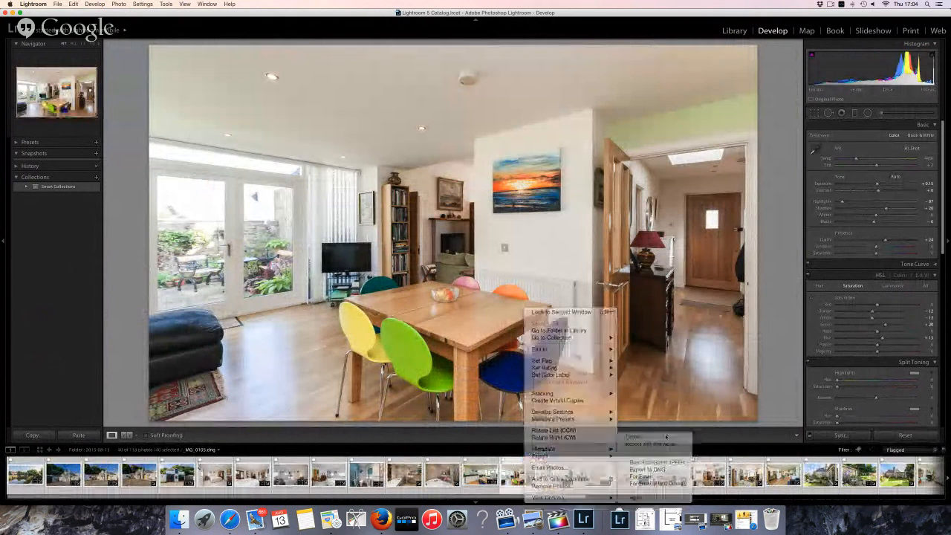
pyautogui.doubleClick(349, 86)
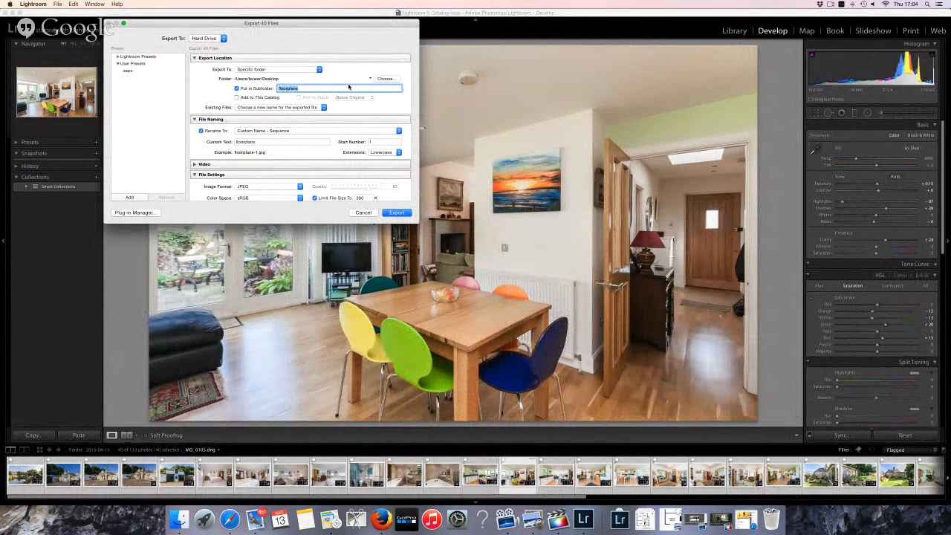
pyautogui.write('f')
pyautogui.press('Tab')
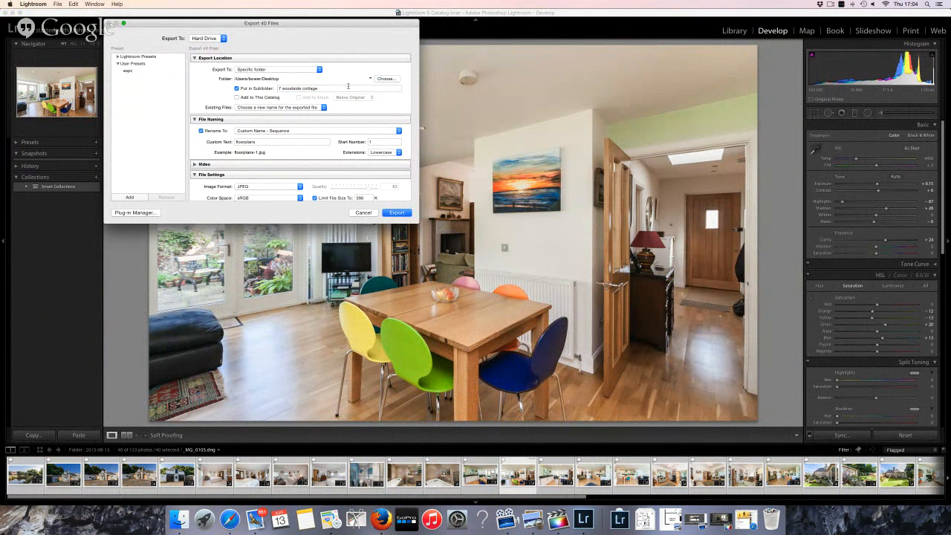
pyautogui.click(229, 518)
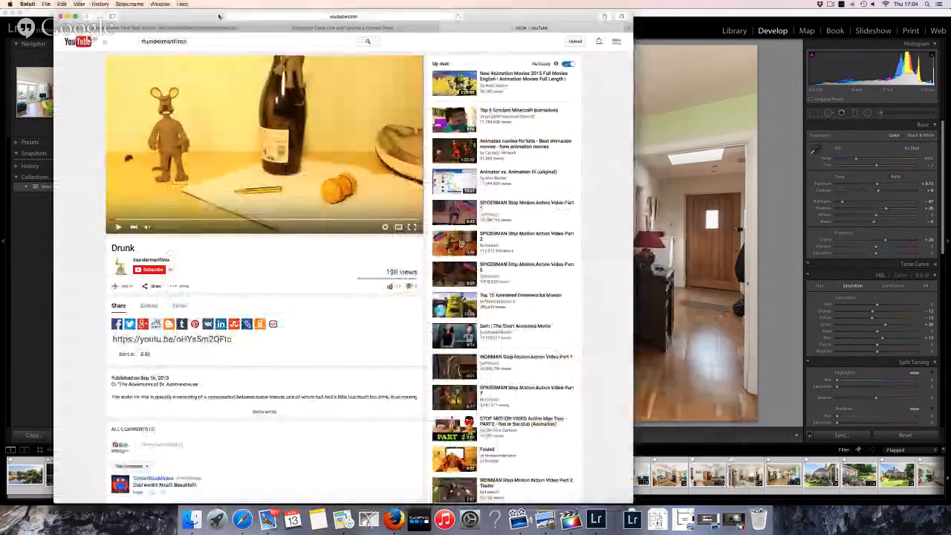
# Open mail.google.com and search the mailbox for 'woodside'
pyautogui.click(284, 17)
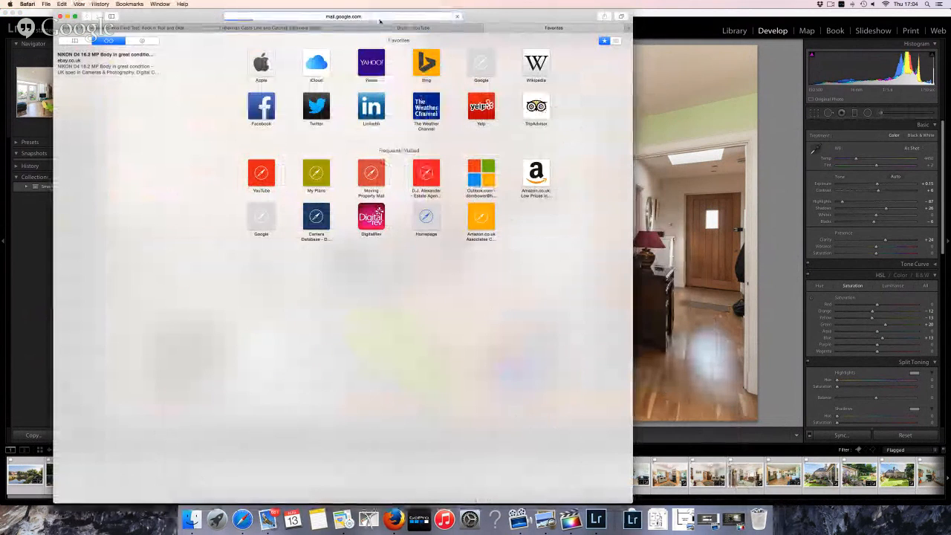
pyautogui.press('Return')
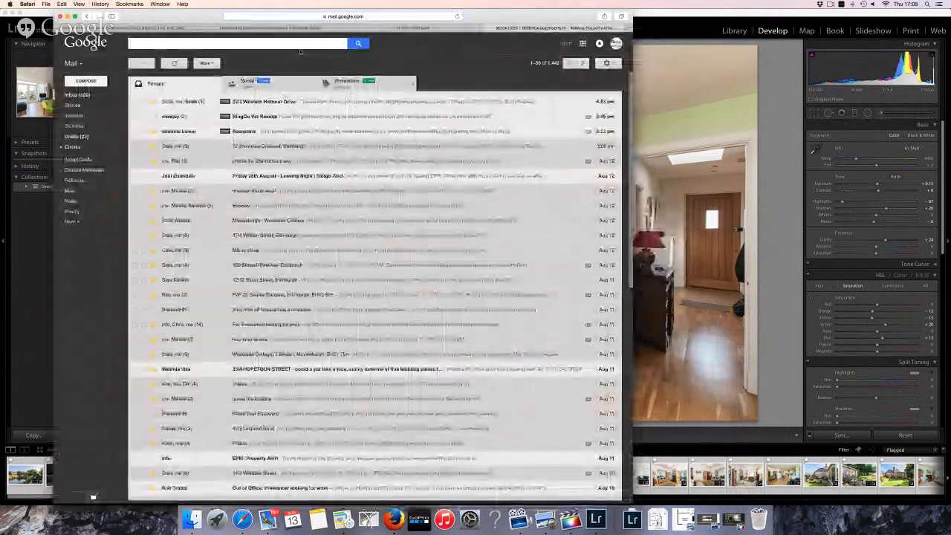
pyautogui.write('woo')
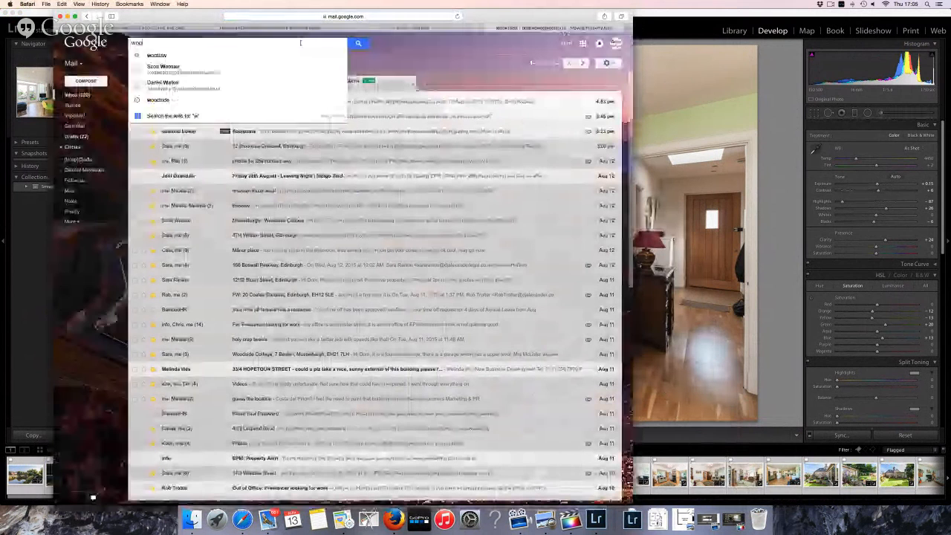
pyautogui.write('d')
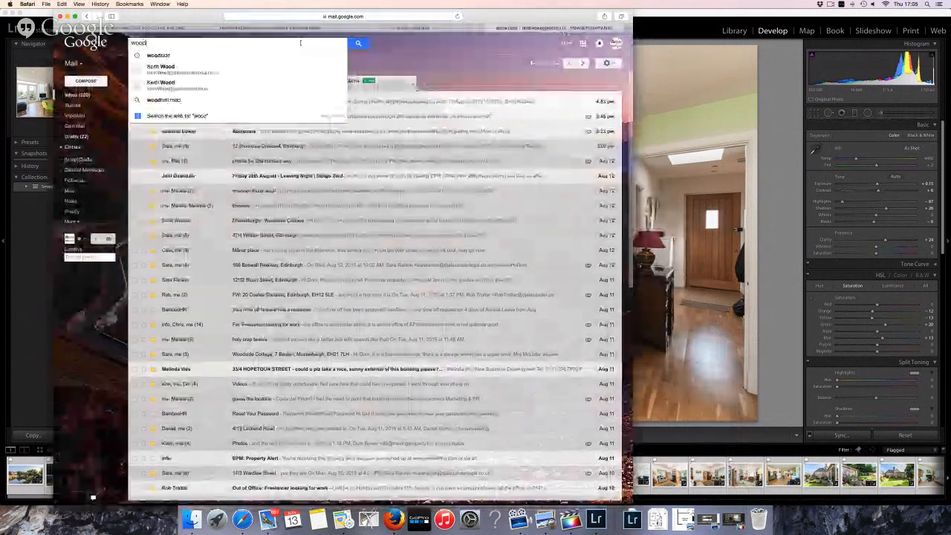
pyautogui.write('side')
pyautogui.press('Return')
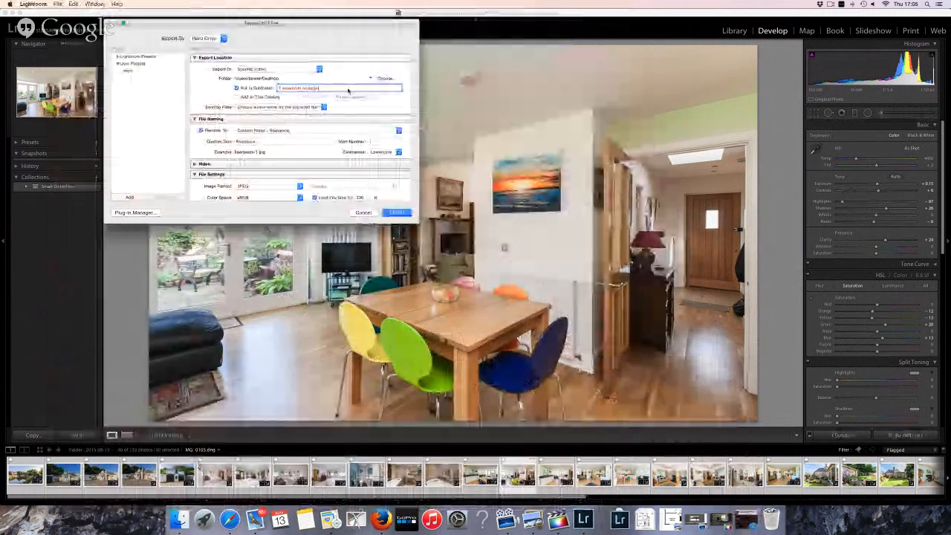
pyautogui.write('print)')
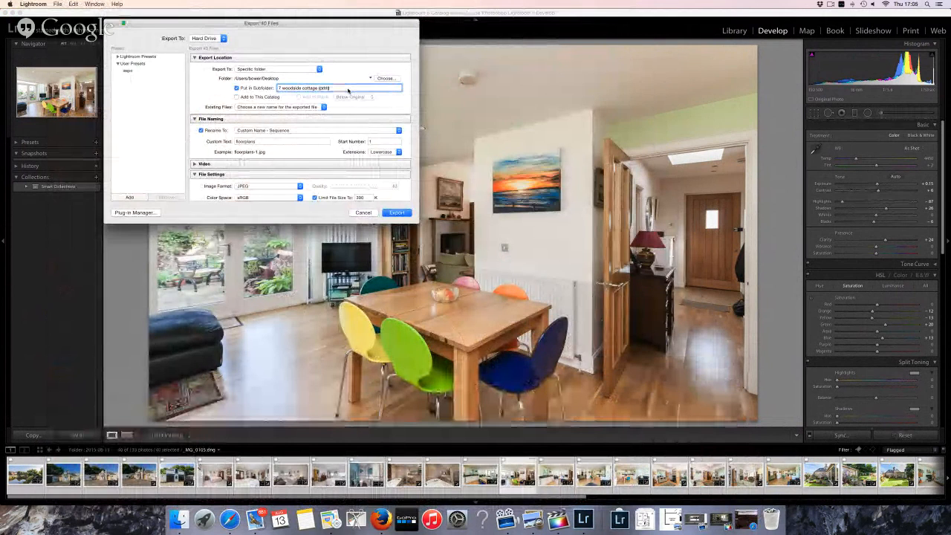
pyautogui.press('Tab')
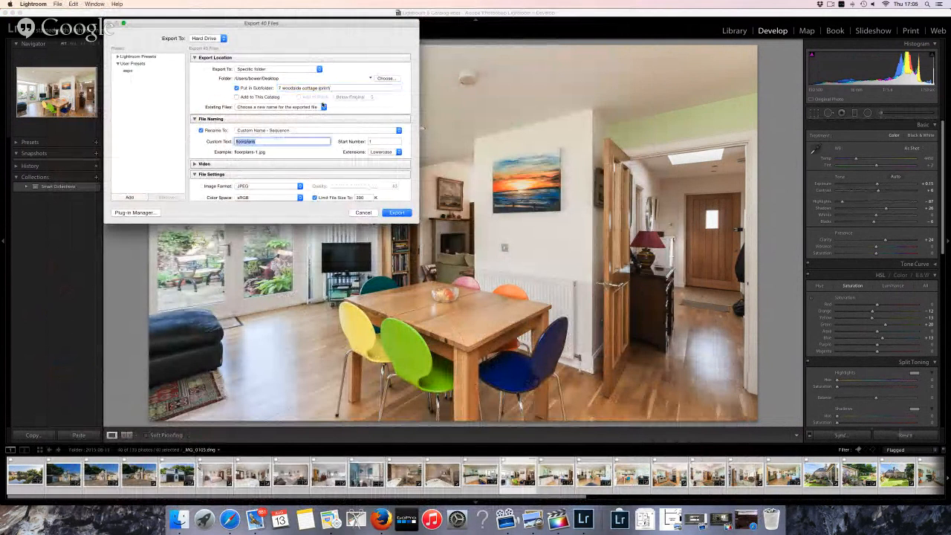
pyautogui.hotkey('shift', 'Tab')
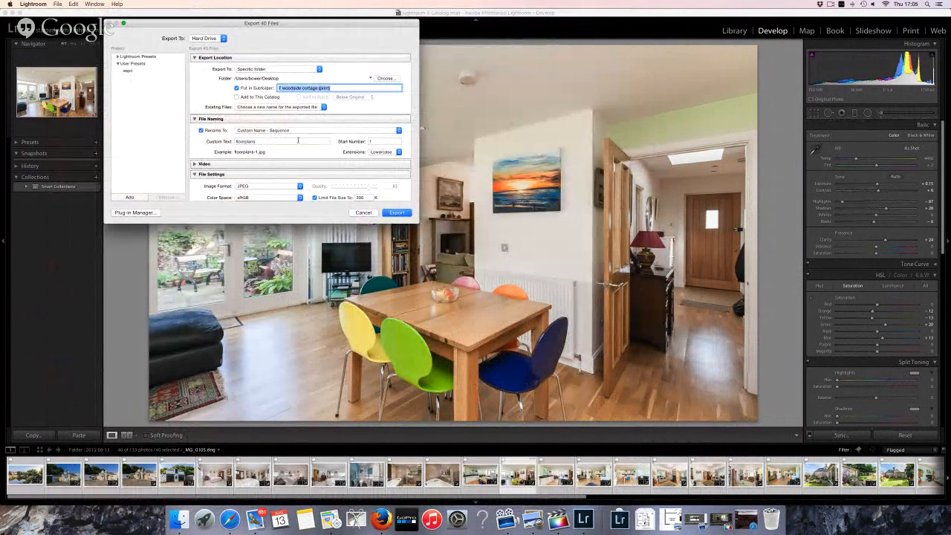
pyautogui.press('super+c')
pyautogui.press('Tab')
pyautogui.press('super+v')
# Remove the file size limit, resize to 9 megapixels, and export the print set
pyautogui.scroll(-2, 312, 159)
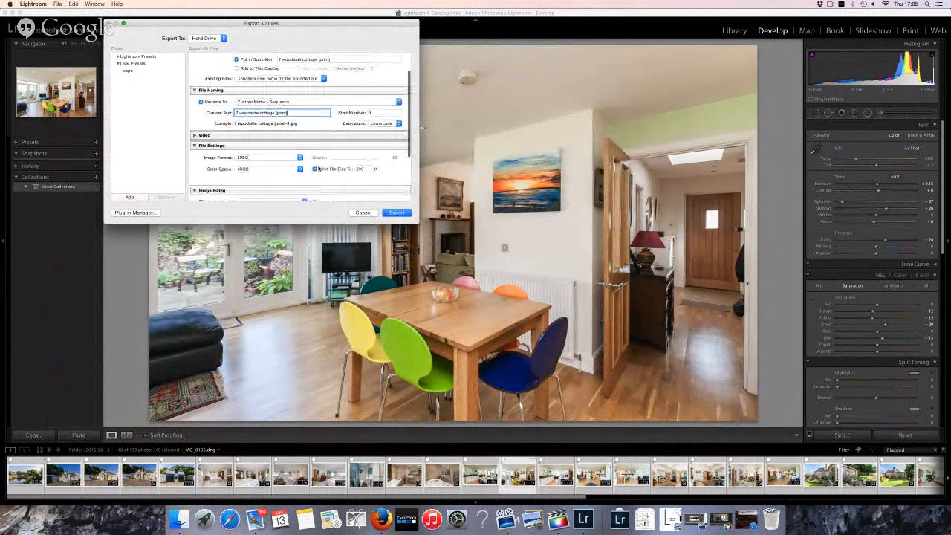
pyautogui.click(316, 169)
pyautogui.scroll(-3, 369, 160)
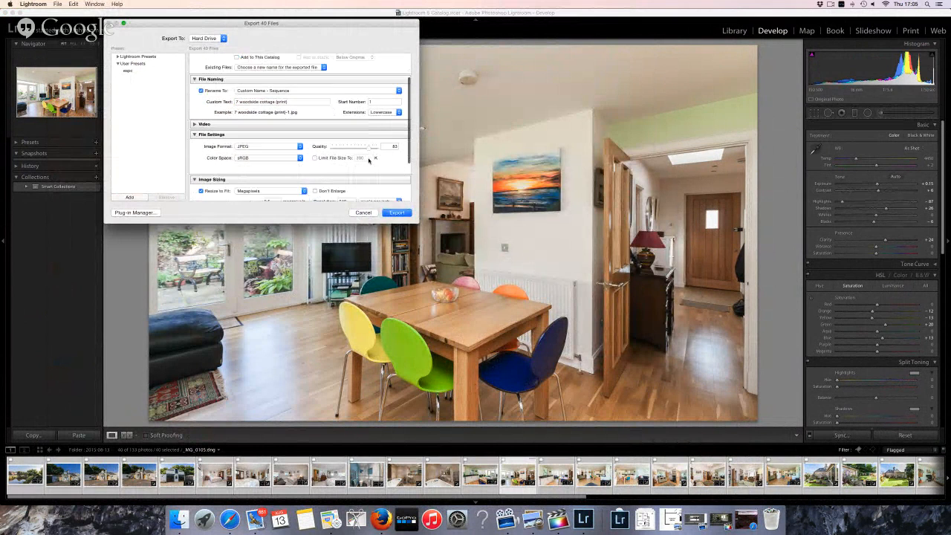
pyautogui.click(251, 154)
pyautogui.click(250, 153)
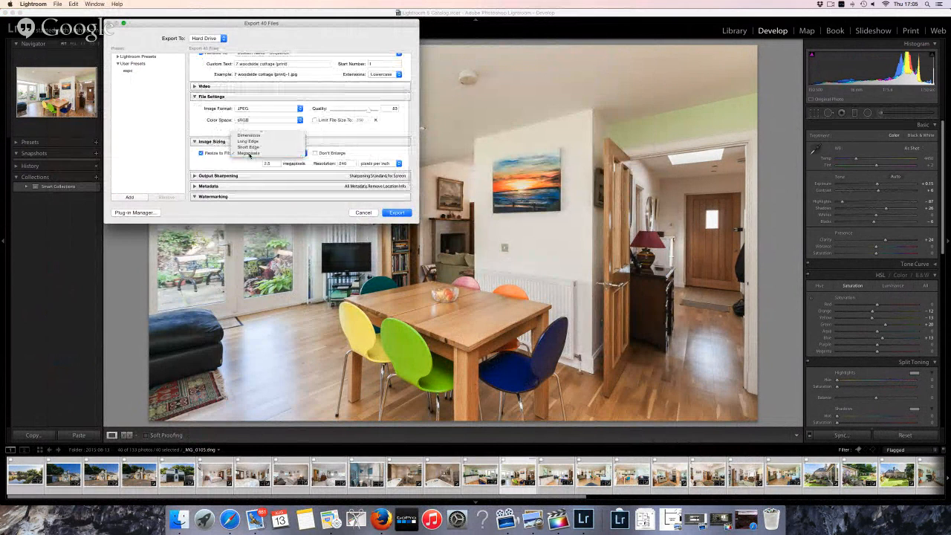
pyautogui.doubleClick(269, 163)
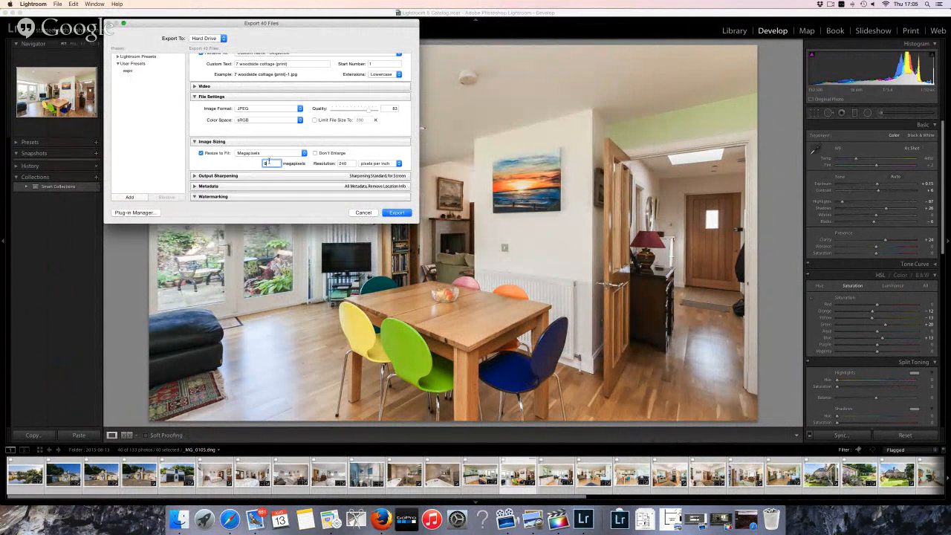
pyautogui.scroll(-2, 316, 170)
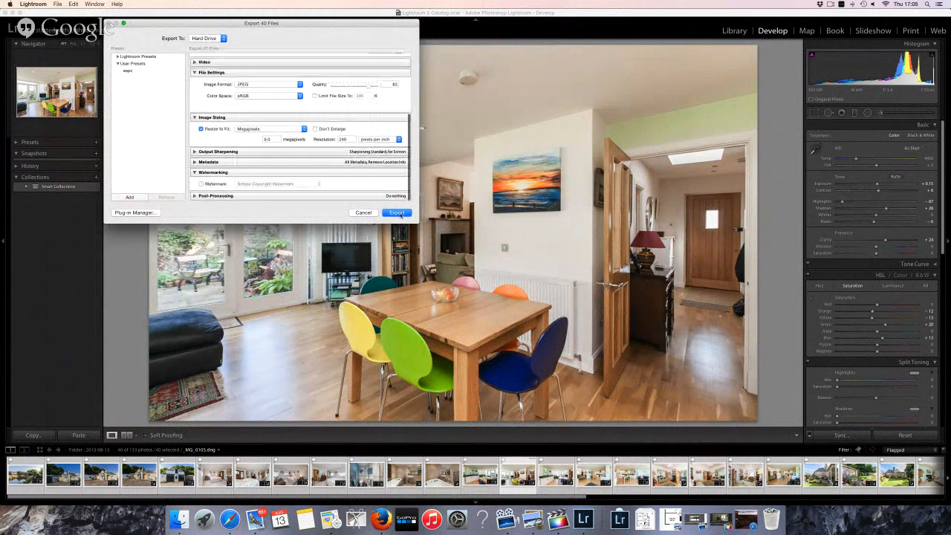
pyautogui.click(397, 212)
pyautogui.rightClick(402, 306)
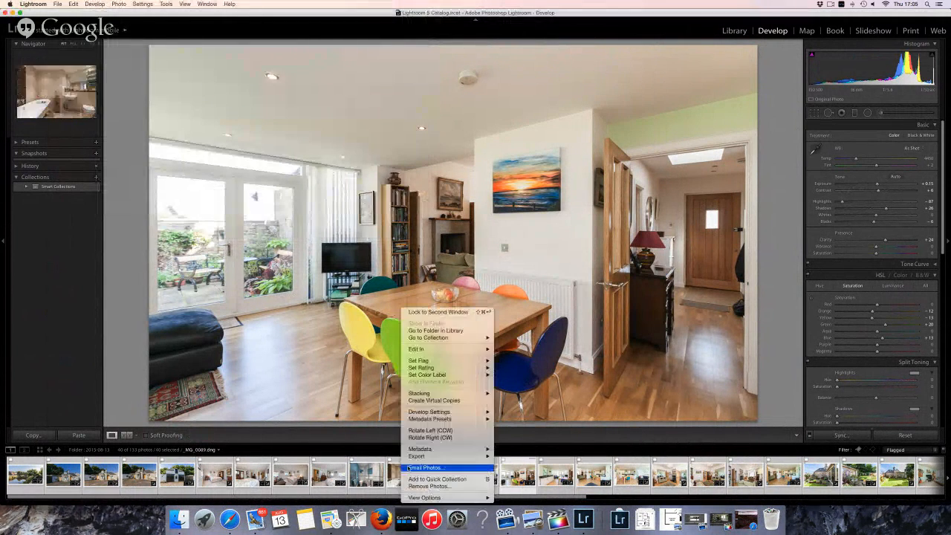
pyautogui.moveTo(445, 455)
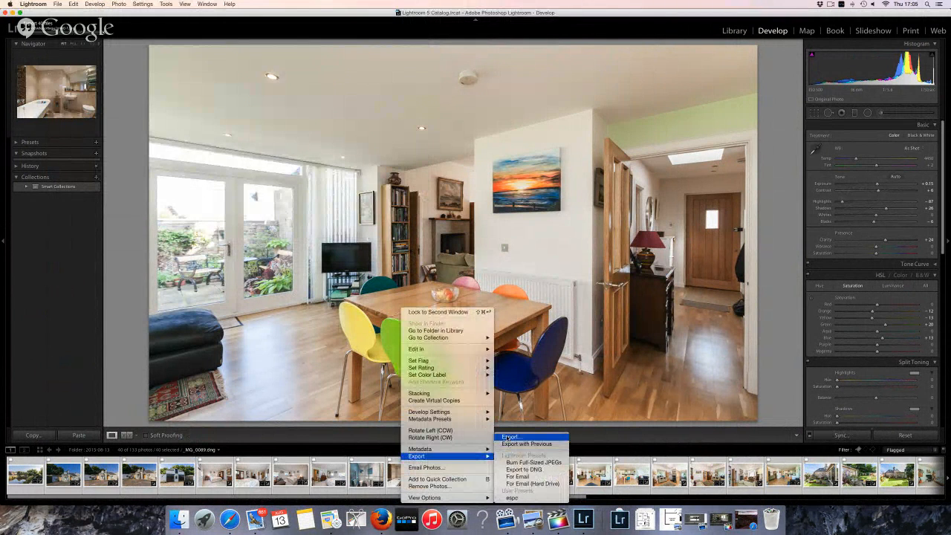
pyautogui.click(509, 437)
pyautogui.tripleClick(330, 88)
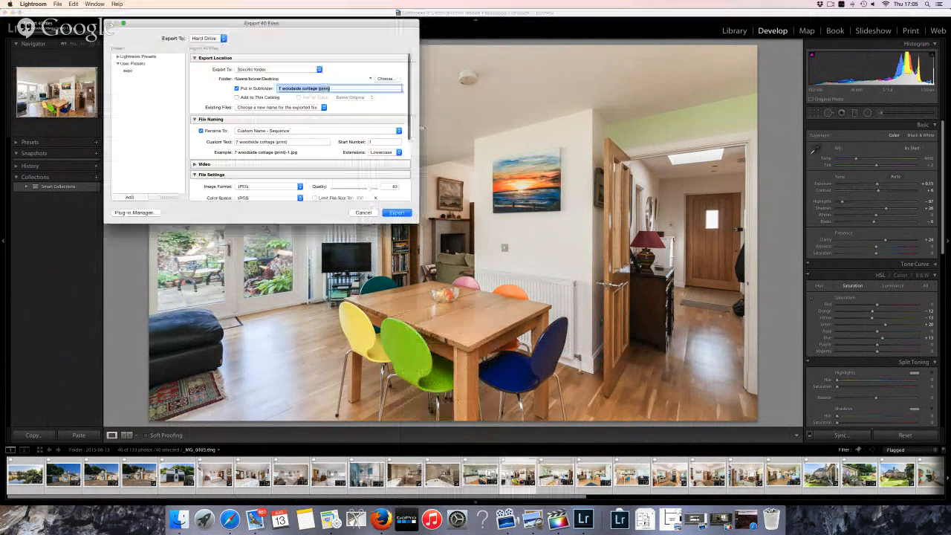
pyautogui.moveTo(319, 88); pyautogui.dragTo(359, 90)
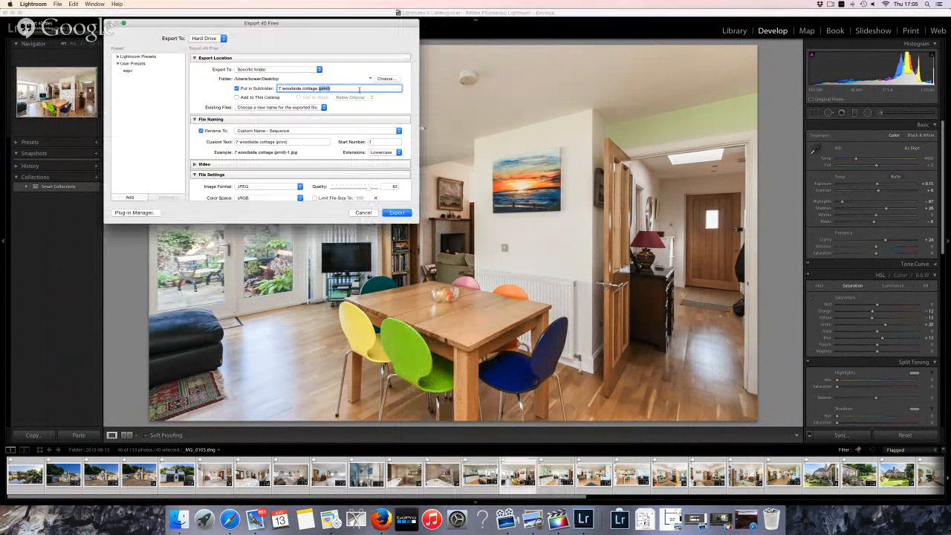
pyautogui.write('(web)')
pyautogui.tripleClick(355, 89)
pyautogui.press('super+c')
pyautogui.tripleClick(309, 141)
pyautogui.press('super+v')
pyautogui.scroll(-3, 309, 141)
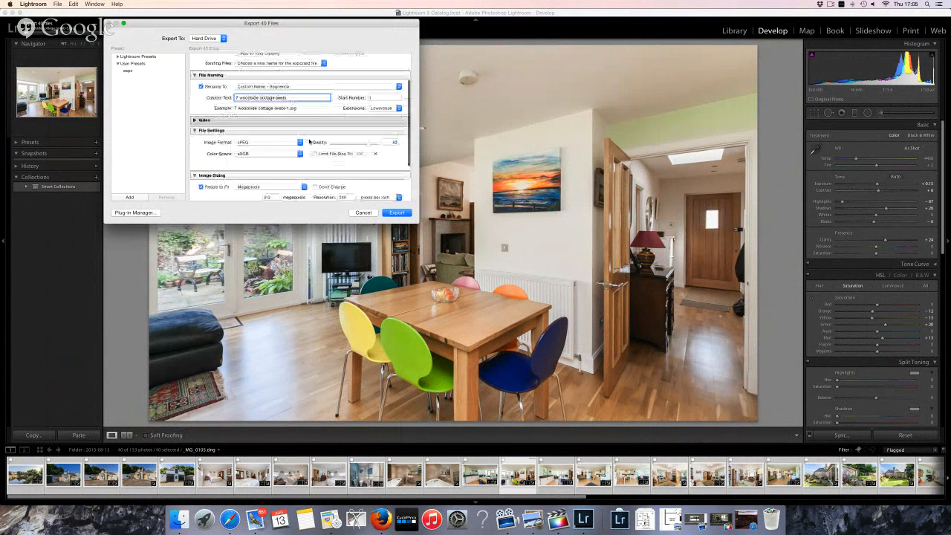
# Limit files to 355 KB, resize to 2.4 megapixels, and export the web set
pyautogui.click(314, 112)
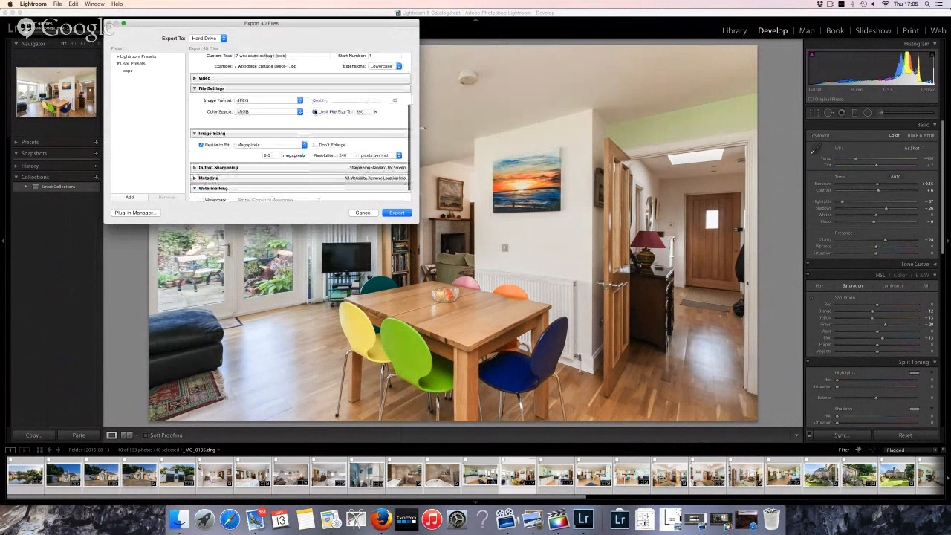
pyautogui.doubleClick(368, 112)
pyautogui.write('366')
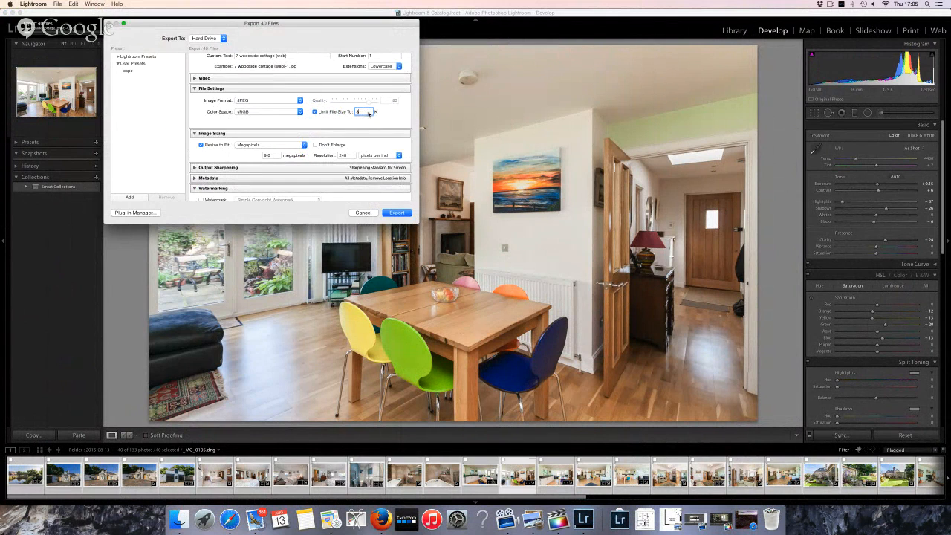
pyautogui.click(269, 156)
pyautogui.click(399, 147)
pyautogui.scroll(-2, 381, 149)
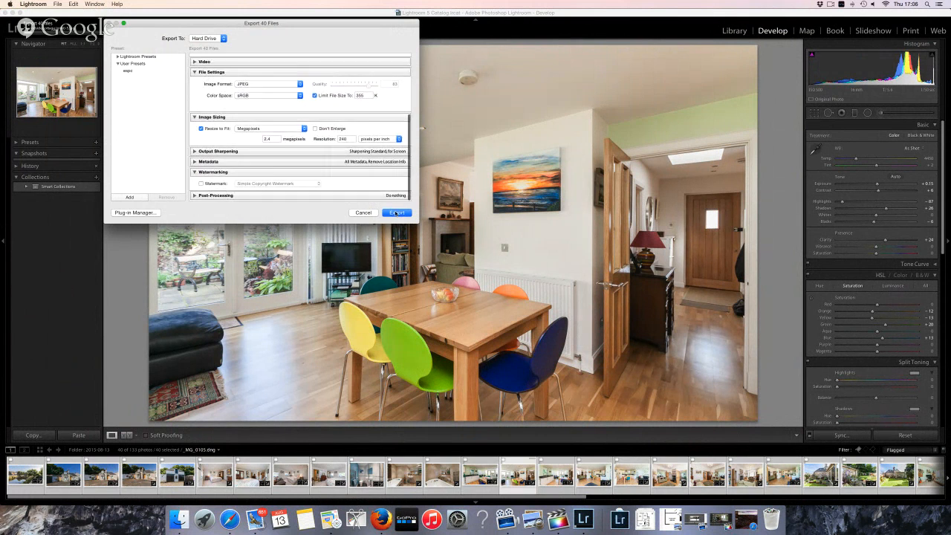
pyautogui.click(396, 212)
pyautogui.rightClick(401, 480)
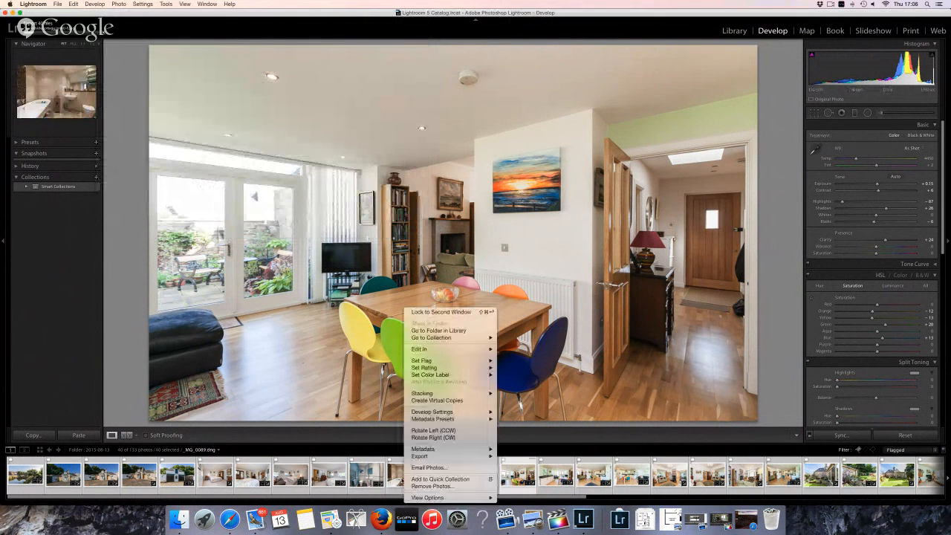
# Start a third export and reuse the espc subfolder name as the custom file name
pyautogui.moveTo(423, 456)
pyautogui.click(513, 437)
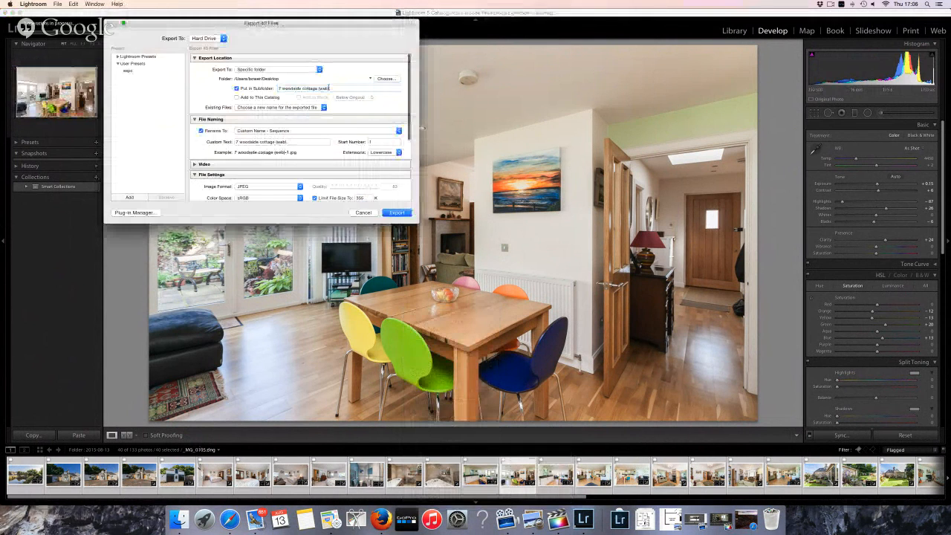
pyautogui.click(342, 89)
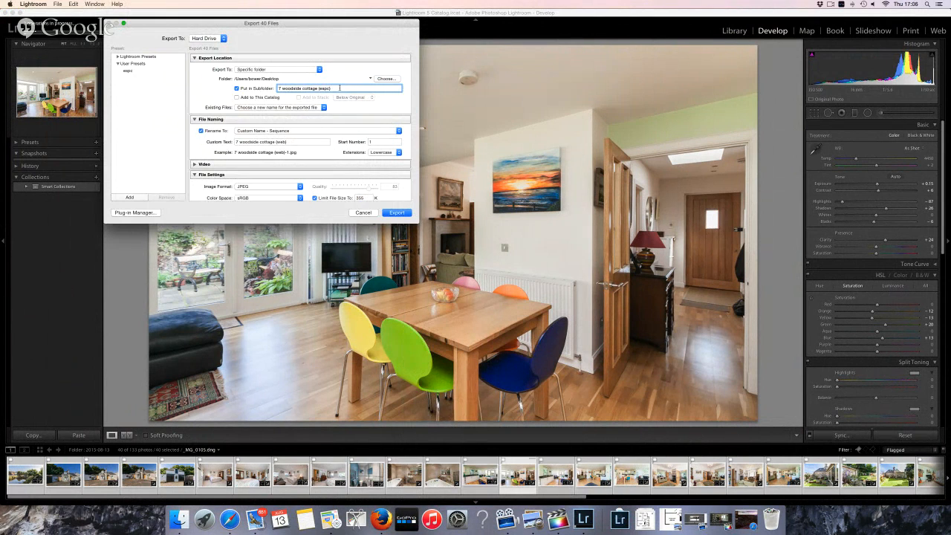
pyautogui.tripleClick(339, 87)
pyautogui.press('super+c')
pyautogui.tripleClick(300, 141)
pyautogui.press('super+v')
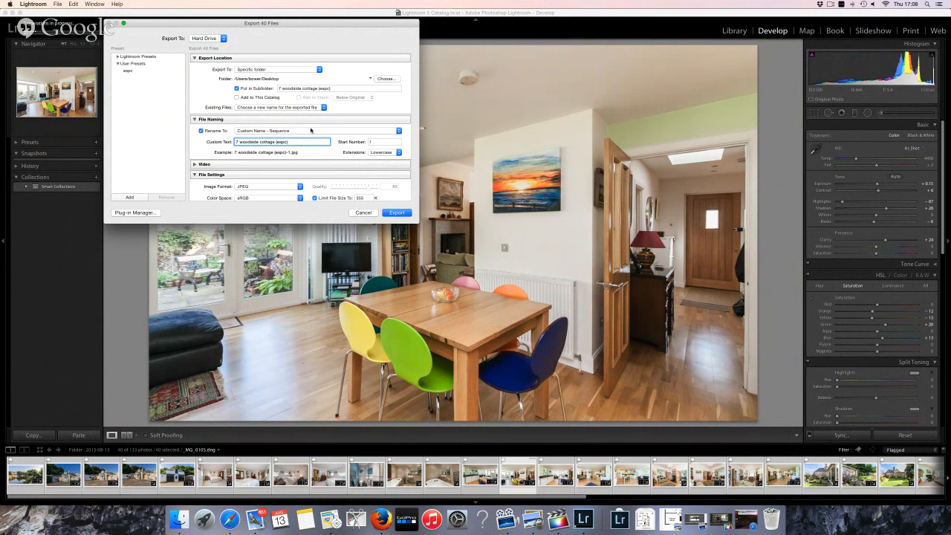
# Resize to 1024×768 pixels, remove the file size limit, set quality to about 72, and export
pyautogui.scroll(-5, 311, 130)
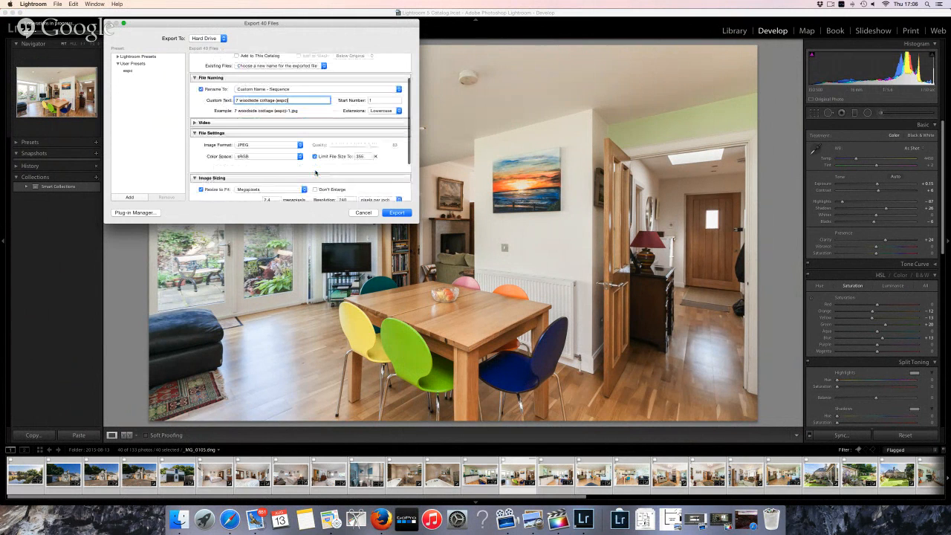
pyautogui.click(273, 151)
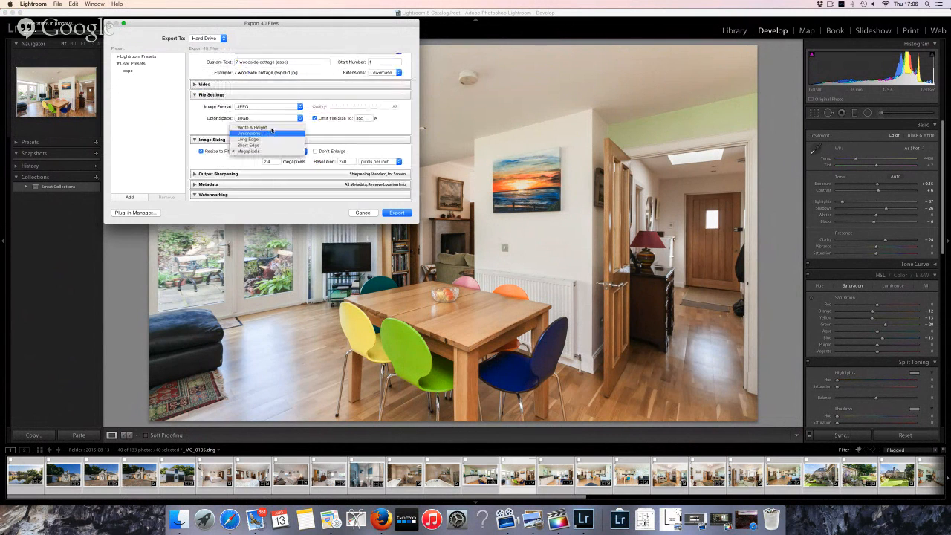
pyautogui.click(271, 133)
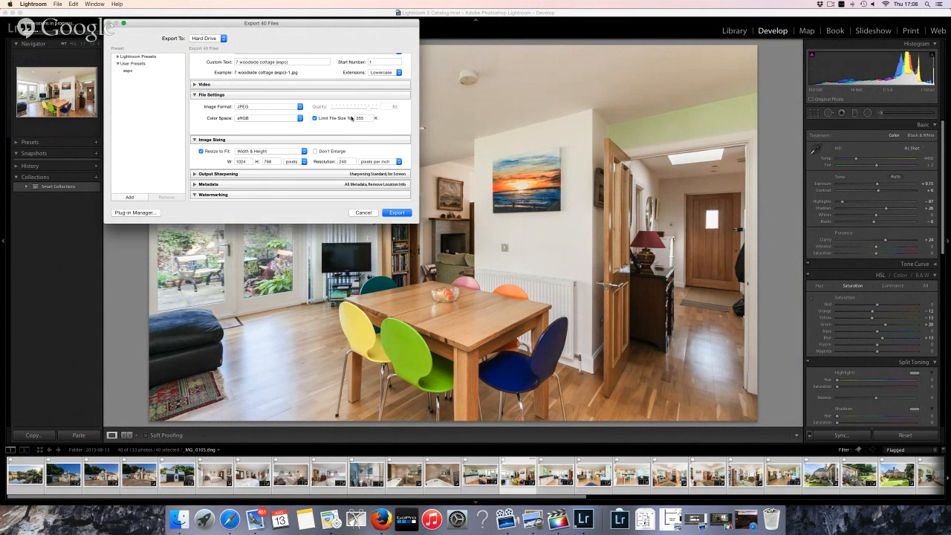
pyautogui.click(314, 118)
pyautogui.moveTo(369, 110); pyautogui.dragTo(362, 111)
pyautogui.click(398, 212)
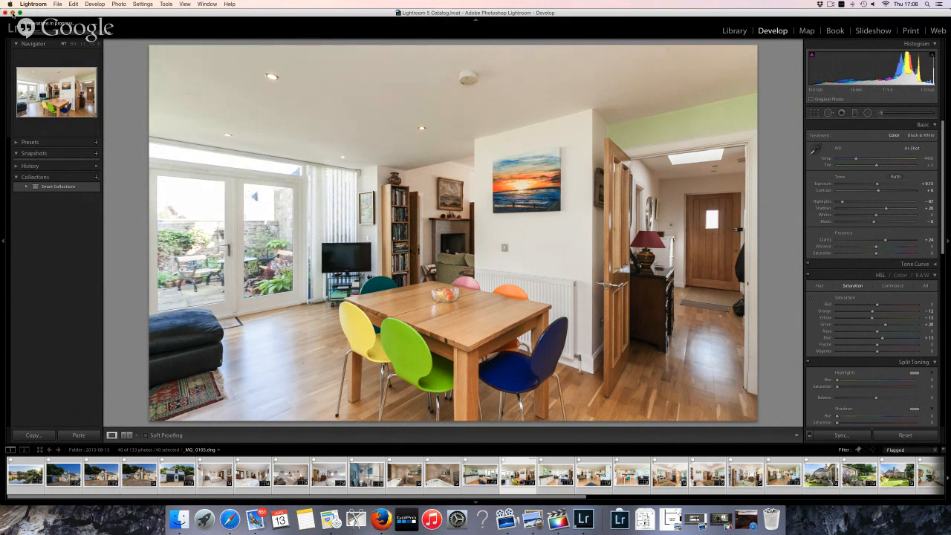
# Sort the YouTube live stream comments by Newest first, then return to Lightroom
pyautogui.click(12, 13)
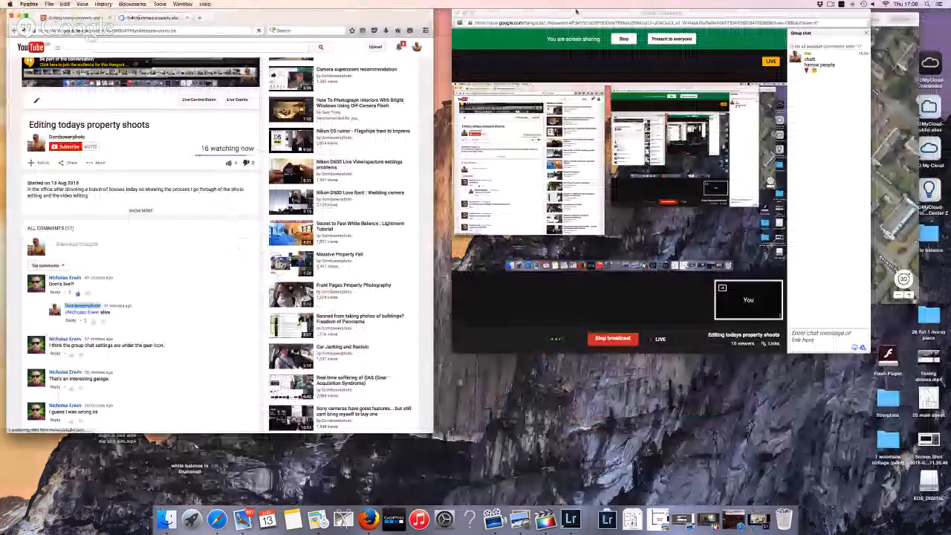
pyautogui.click(575, 12)
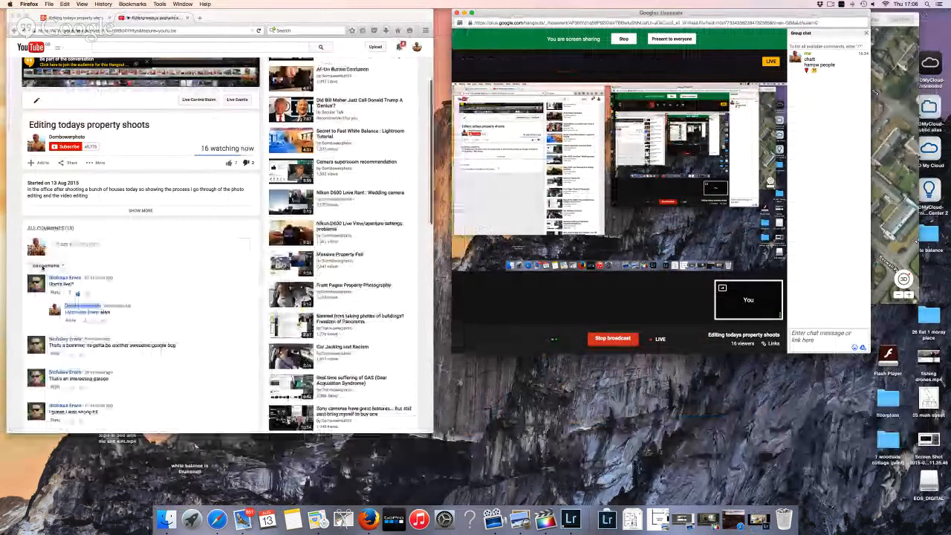
pyautogui.click(45, 265)
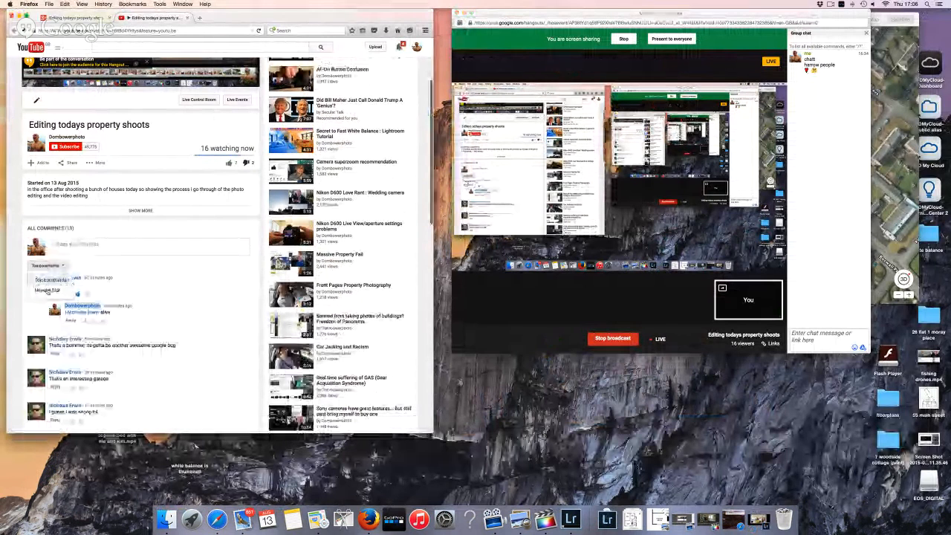
pyautogui.click(47, 289)
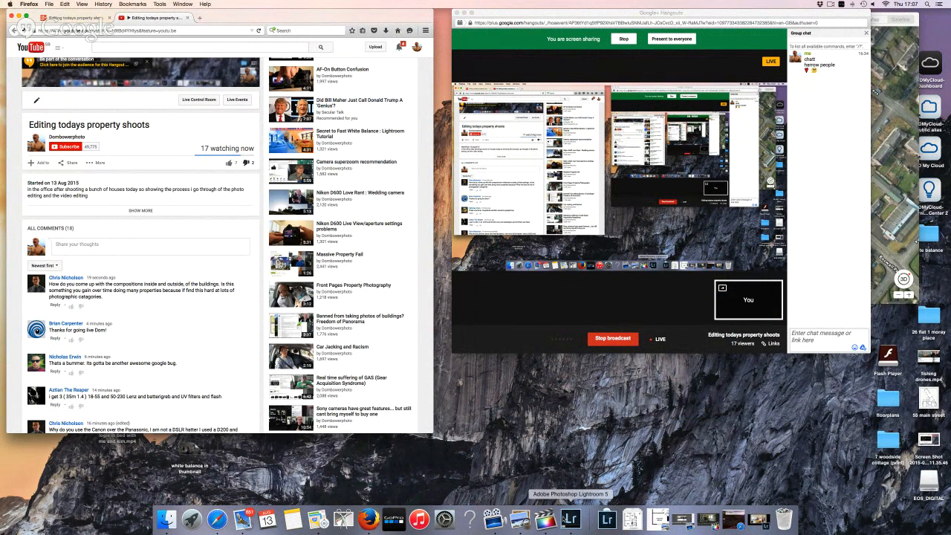
pyautogui.click(570, 518)
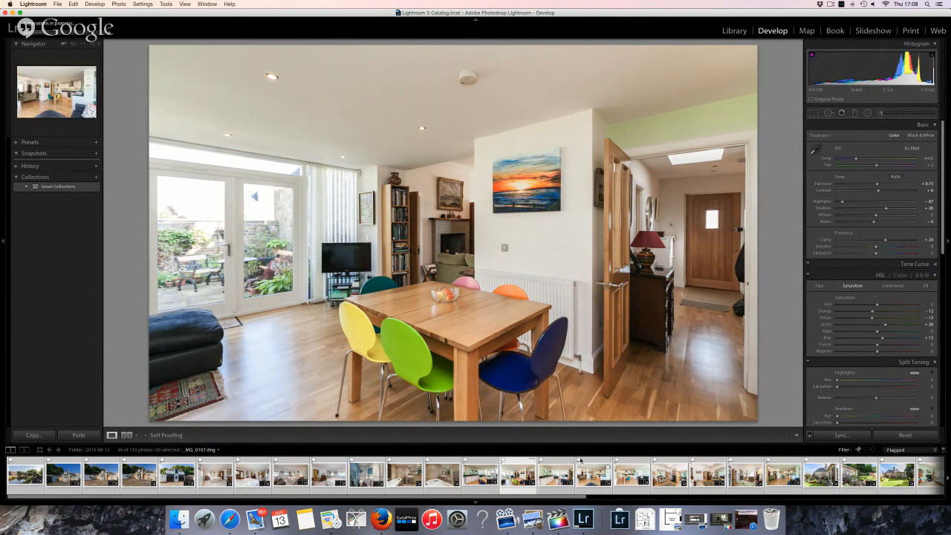
# Preview the green bedroom photo and its neighbour from the filmstrip
pyautogui.scroll(-5, 580, 461)
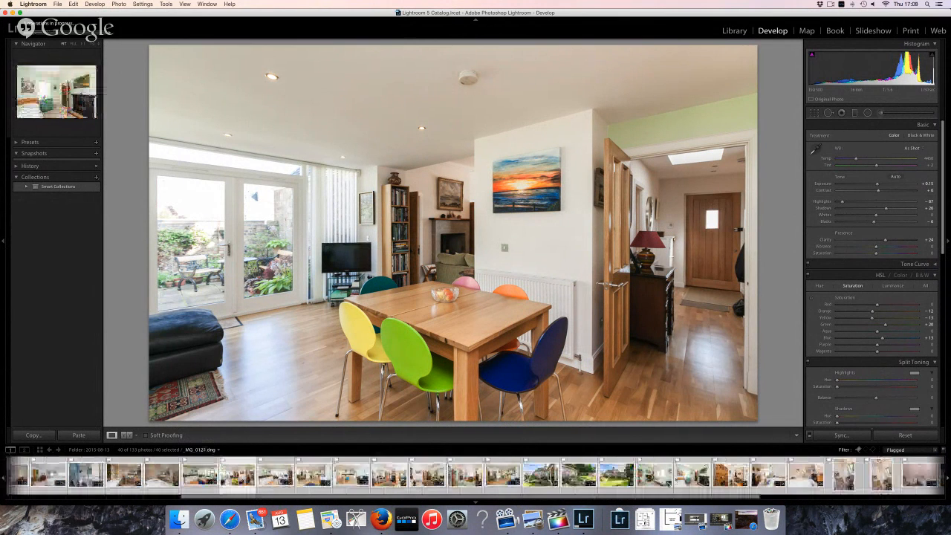
pyautogui.click(238, 475)
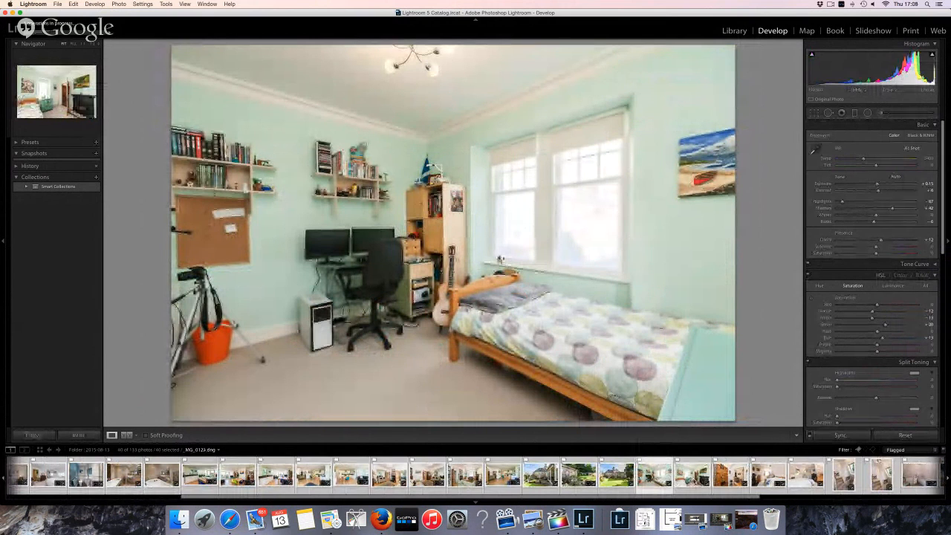
pyautogui.click(691, 476)
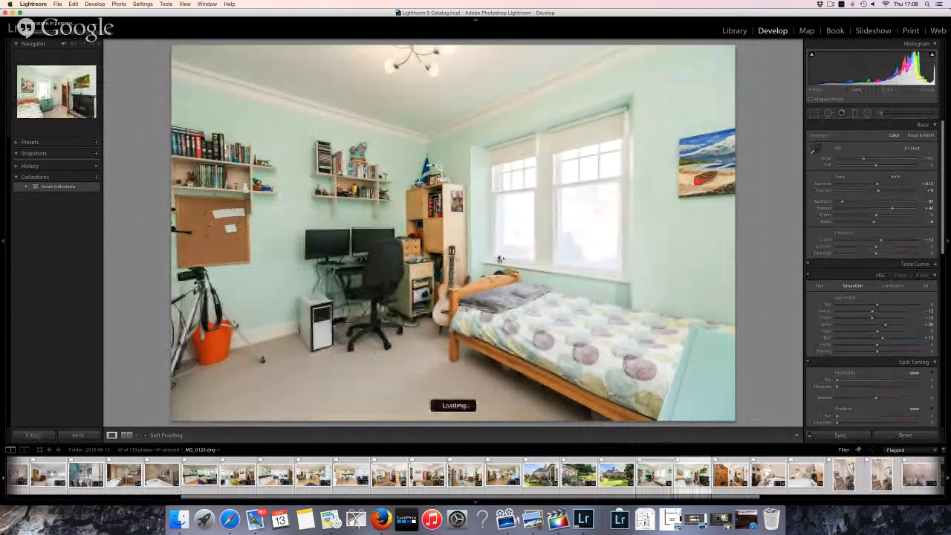
pyautogui.press('Left')
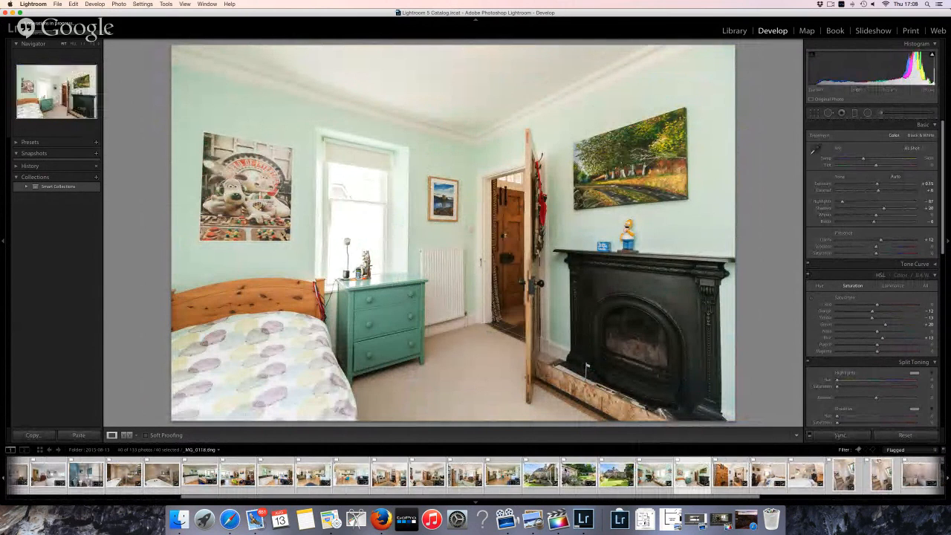
# Step through bedroom photos _MG_0128 and _MG_0129 to the attic bedroom _MG_0130
pyautogui.hscroll(5, 587, 472)
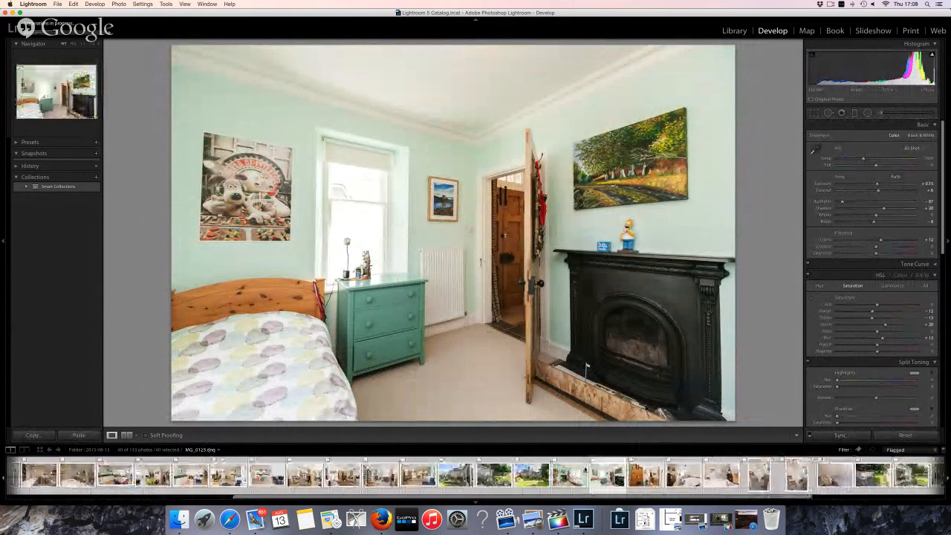
pyautogui.hscroll(6, 587, 472)
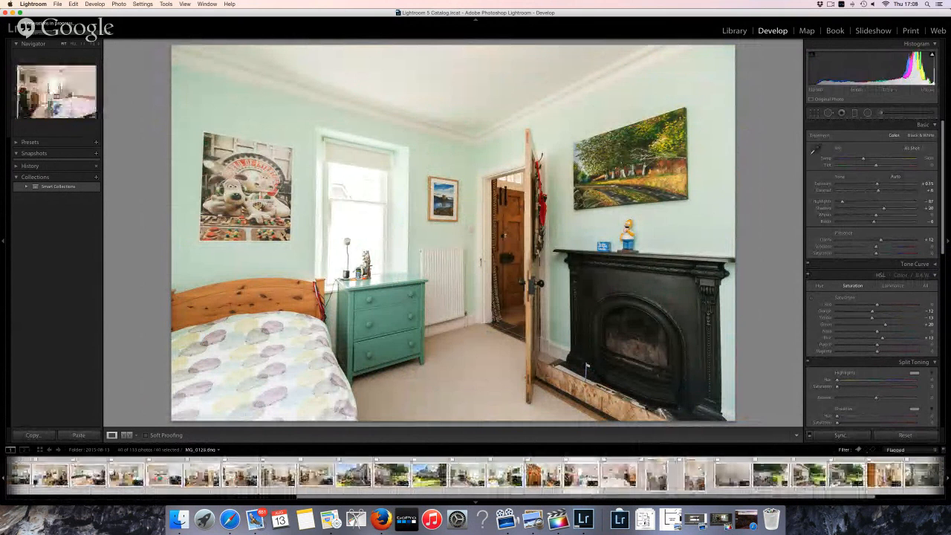
pyautogui.click(616, 476)
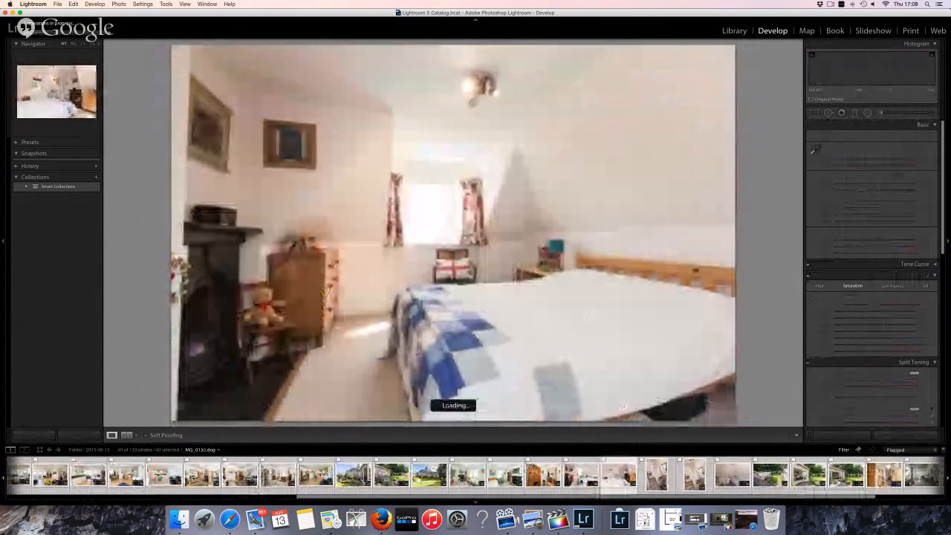
pyautogui.click(655, 476)
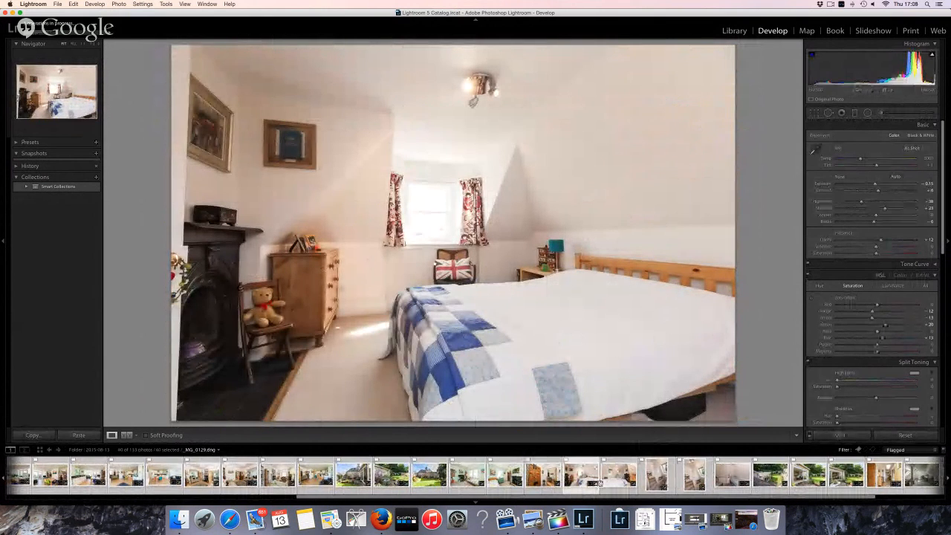
pyautogui.click(623, 477)
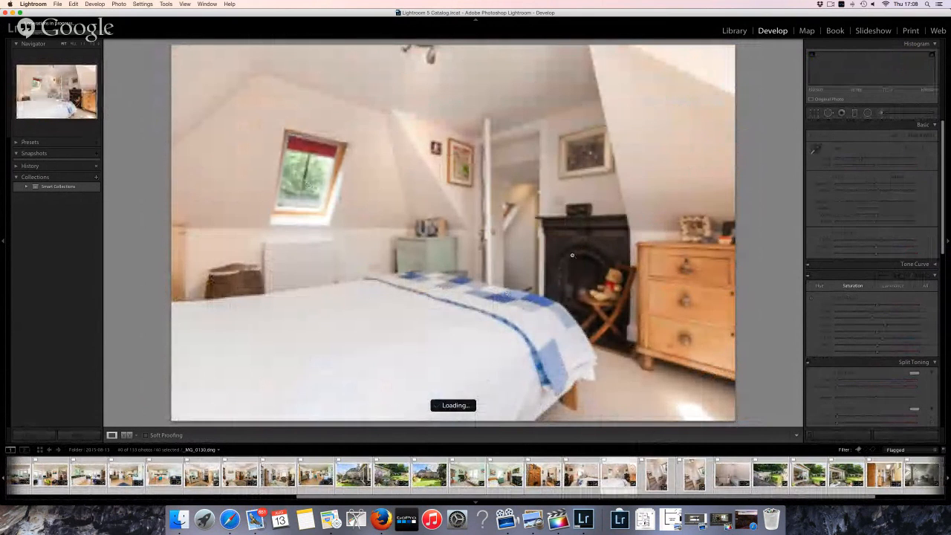
# Zoom to 1:1 on the doorway, zoom back out, and minimise Lightroom
pyautogui.click(510, 210)
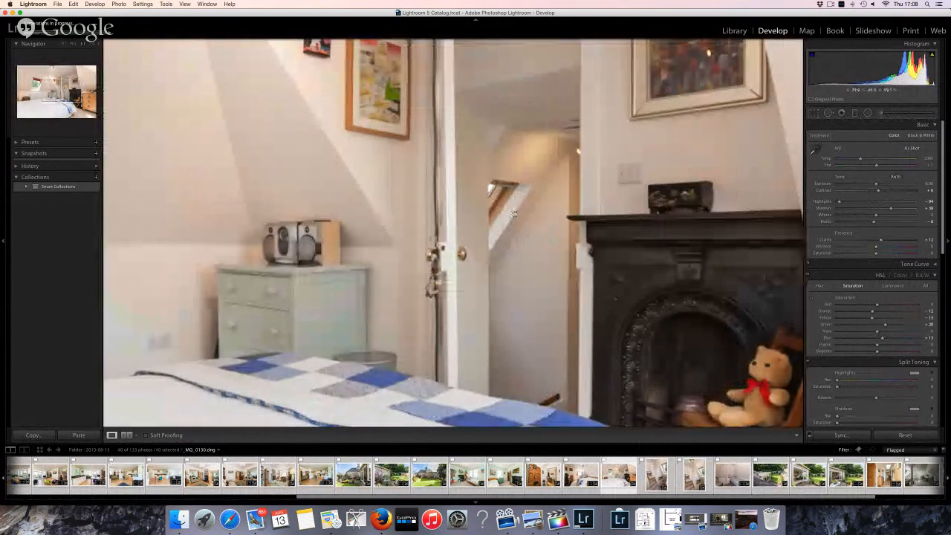
pyautogui.click(514, 179)
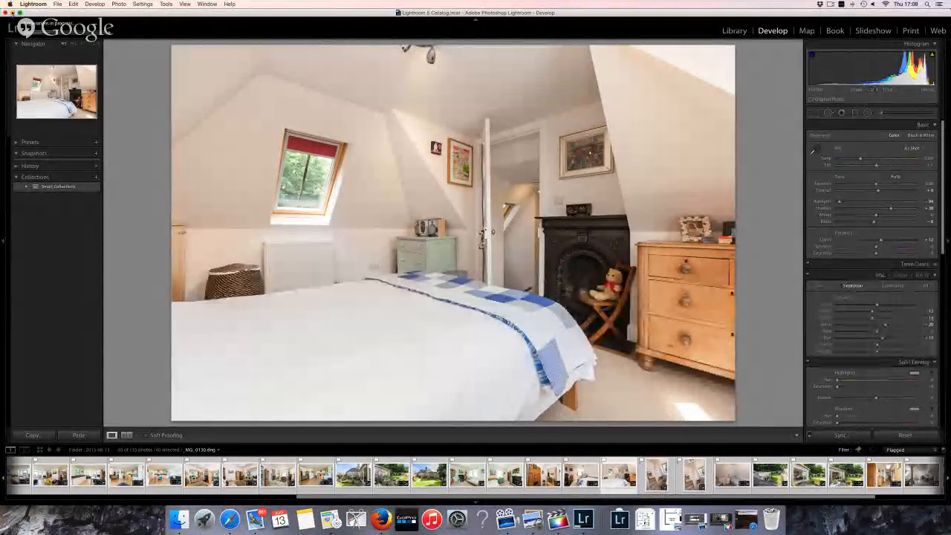
pyautogui.click(15, 13)
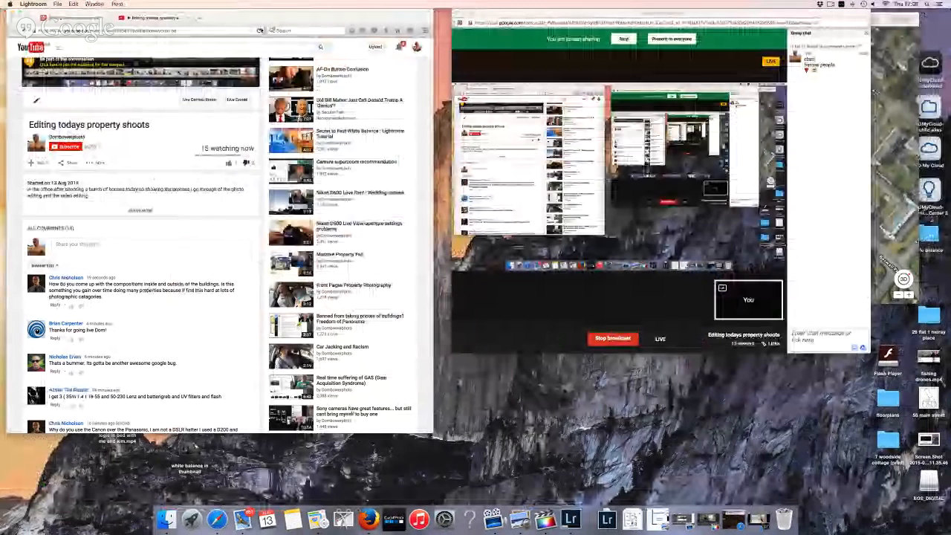
# Bring Firefox forward and sort the YouTube comments by Newest first
pyautogui.click(194, 278)
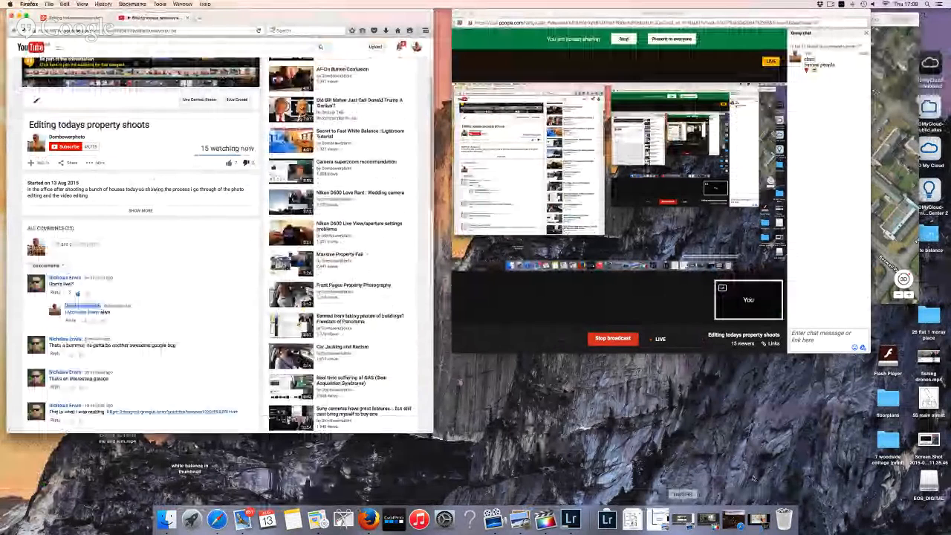
pyautogui.click(46, 265)
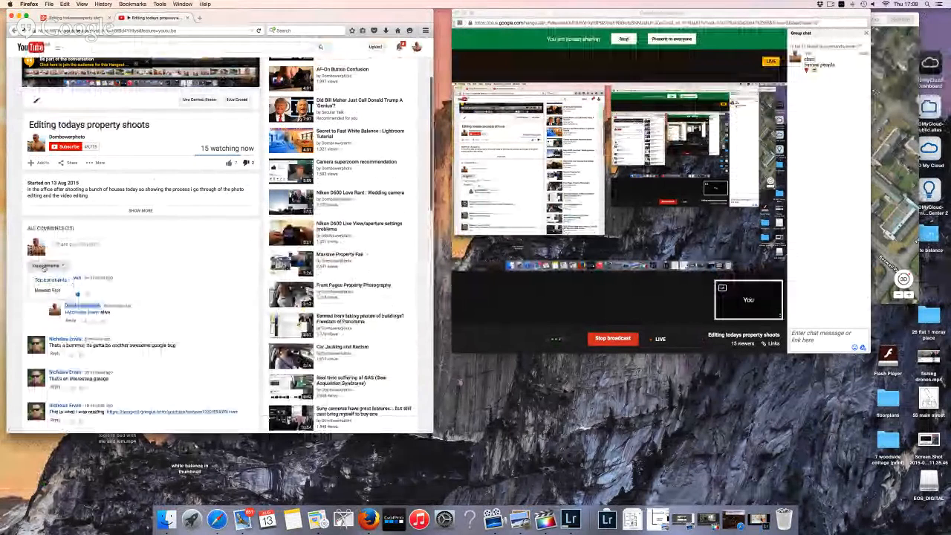
pyautogui.click(47, 290)
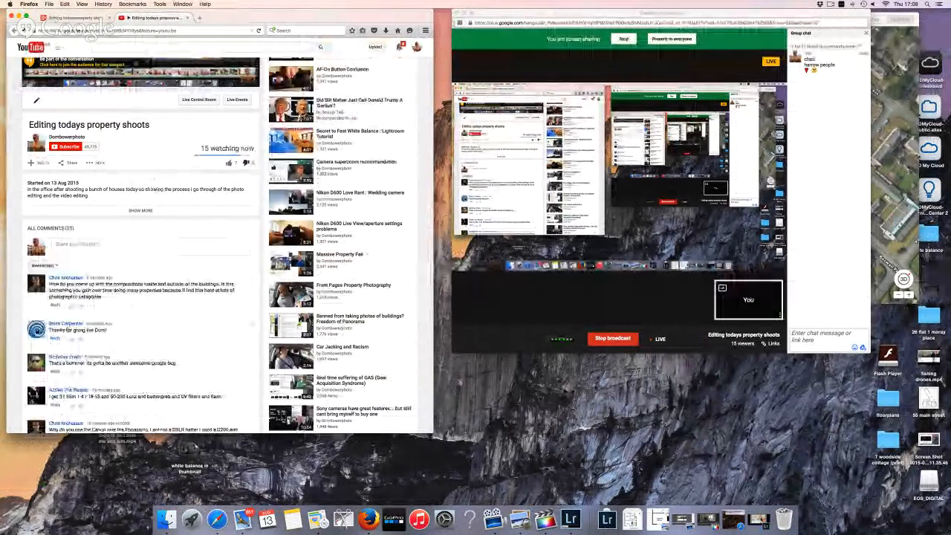
# Read through the comments, then present to everyone and stop the Hangouts screen share
pyautogui.scroll(-1, 98, 365)
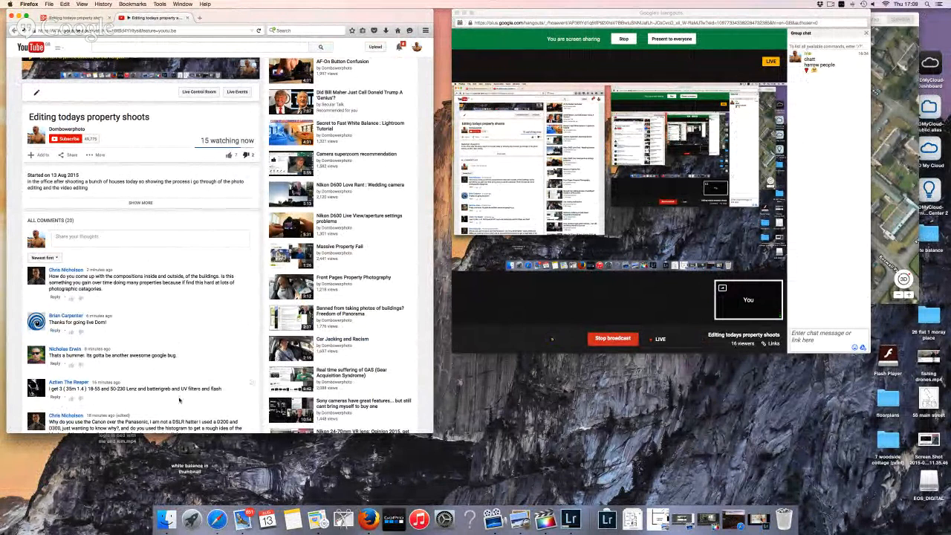
pyautogui.scroll(-5, 179, 400)
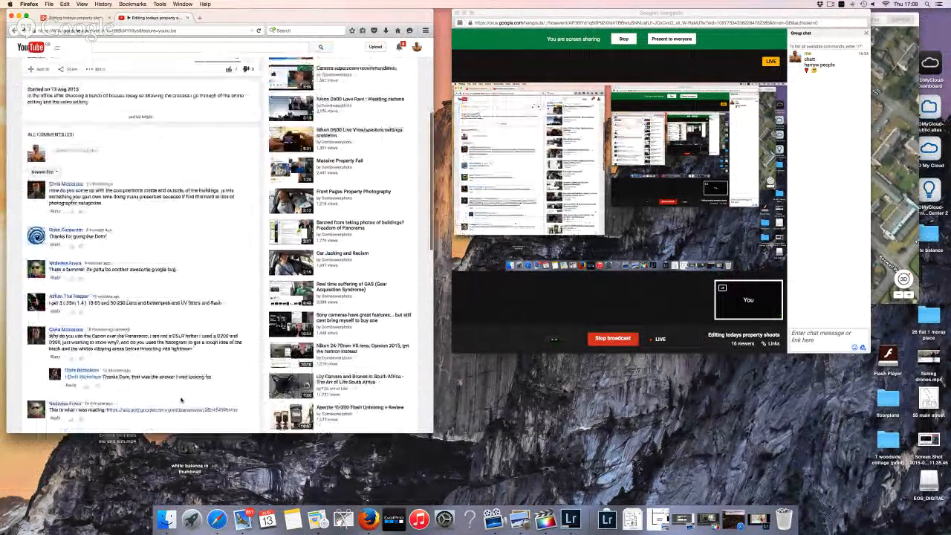
pyautogui.scroll(-1, 147, 391)
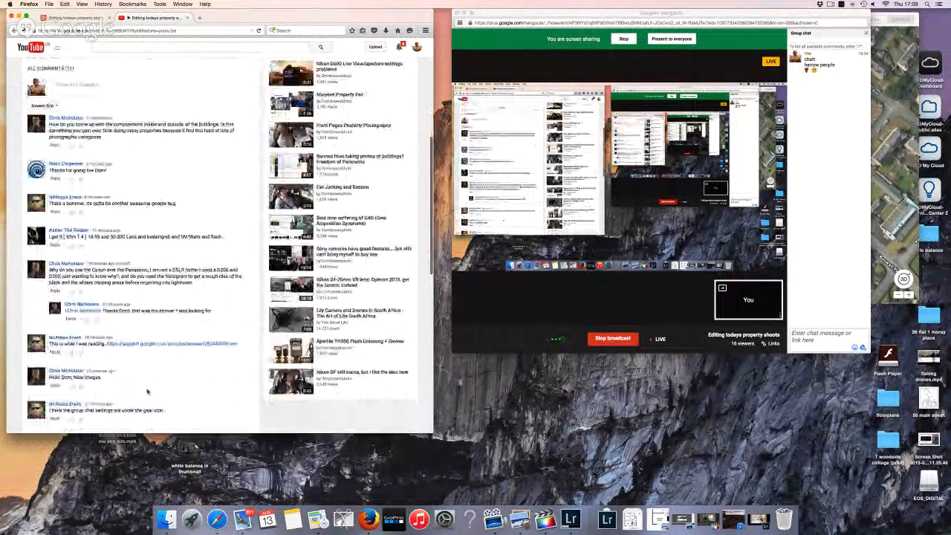
pyautogui.scroll(-3, 147, 392)
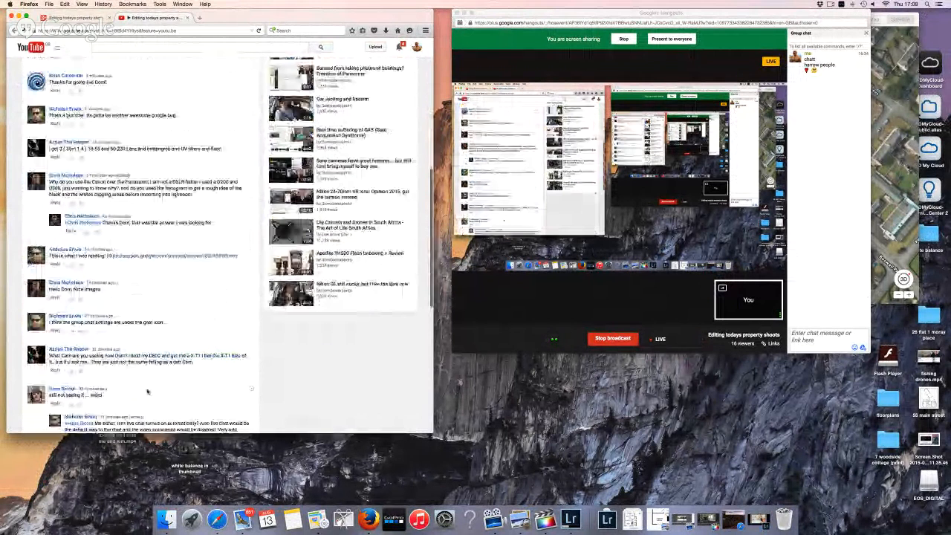
pyautogui.scroll(-2, 147, 392)
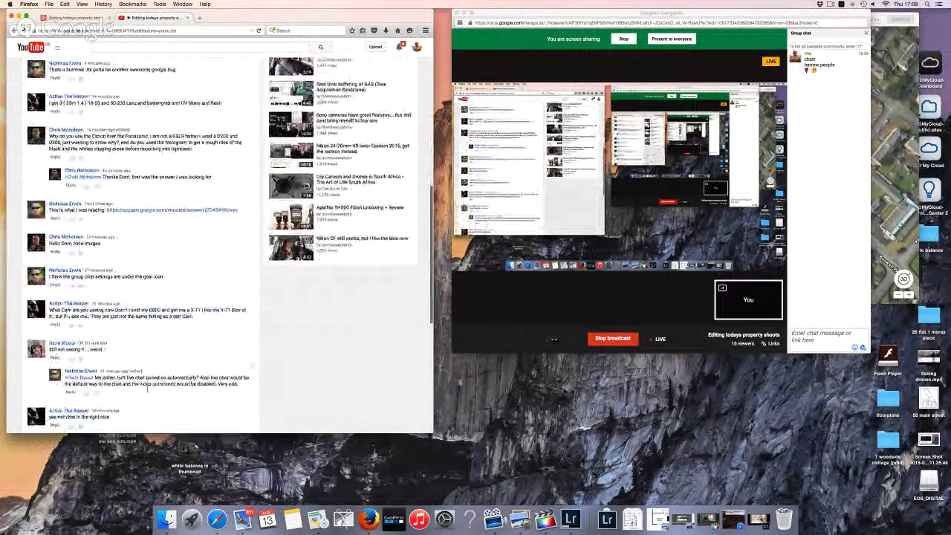
pyautogui.scroll(-2, 148, 392)
pyautogui.scroll(-3, 147, 392)
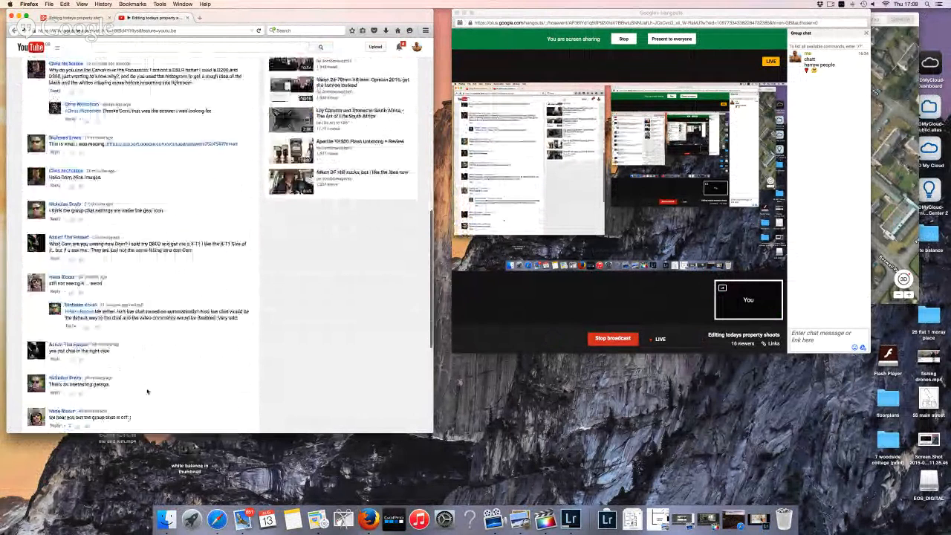
pyautogui.click(671, 39)
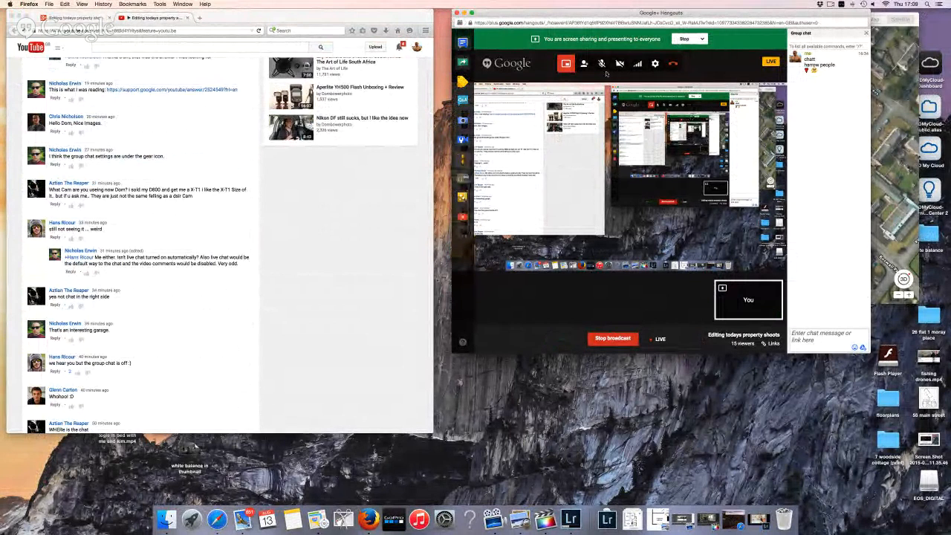
pyautogui.click(682, 41)
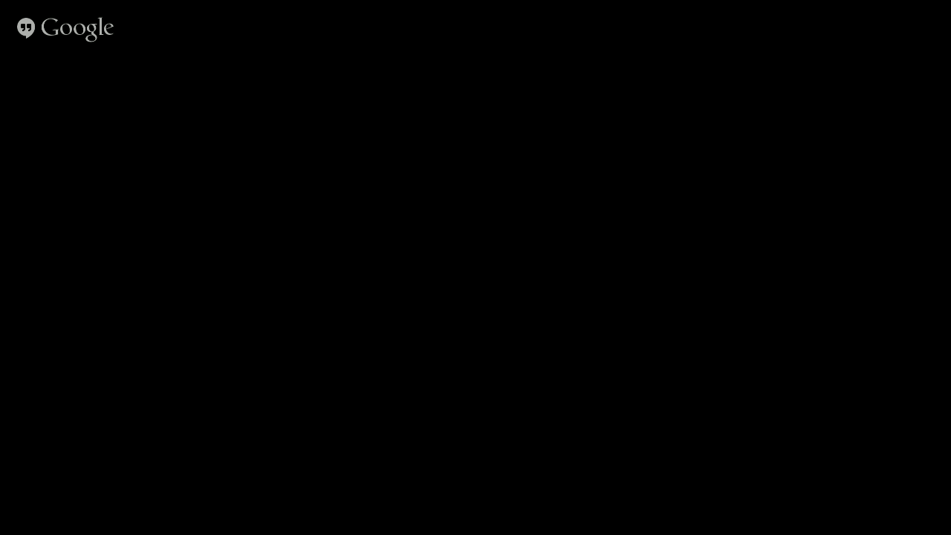